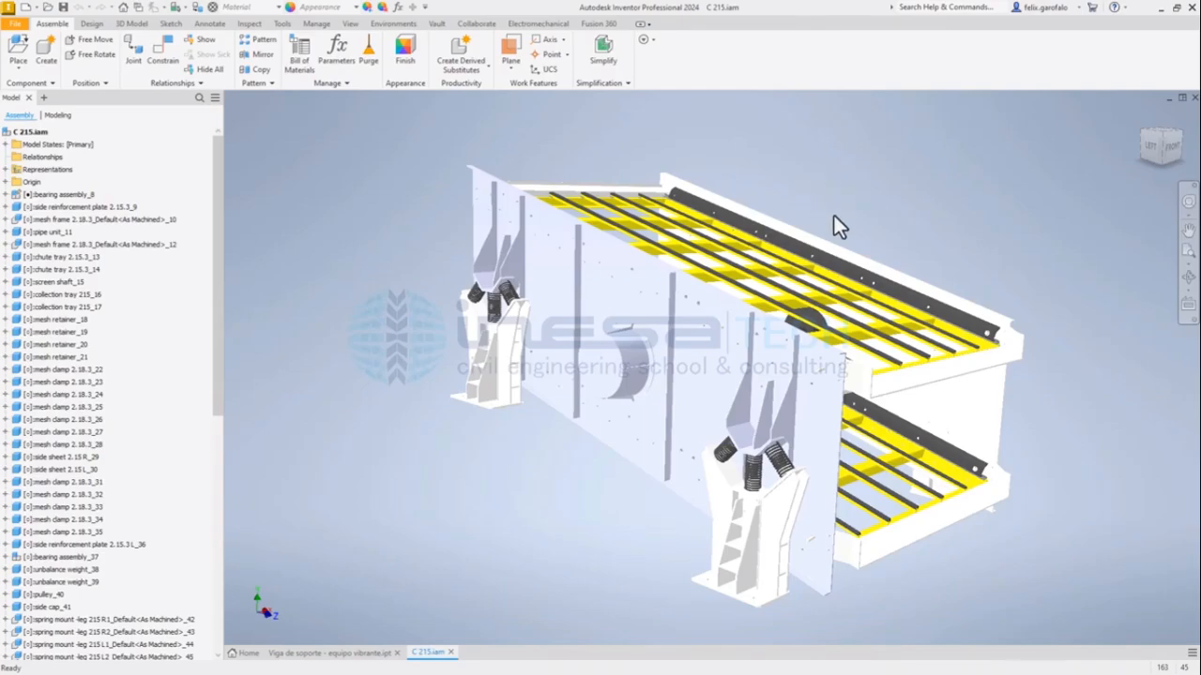
# Examine the C 215 vibrating screen assembly from both sides, highlighting all of its components at once and clearing the selection.
pyautogui.keyDown('shift'); pyautogui.moveTo(834, 218); pyautogui.dragTo(785, 247, button='middle'); pyautogui.keyUp('shift')
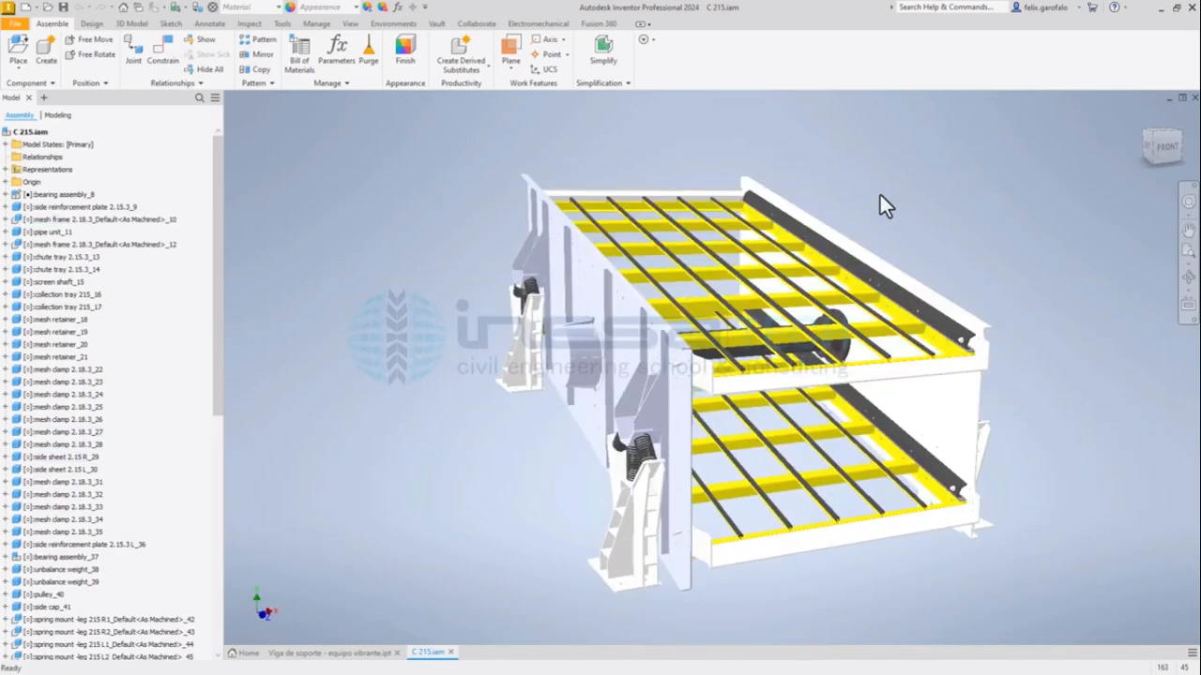
pyautogui.keyDown('shift'); pyautogui.moveTo(654, 161); pyautogui.dragTo(622, 148, button='middle'); pyautogui.keyUp('shift')
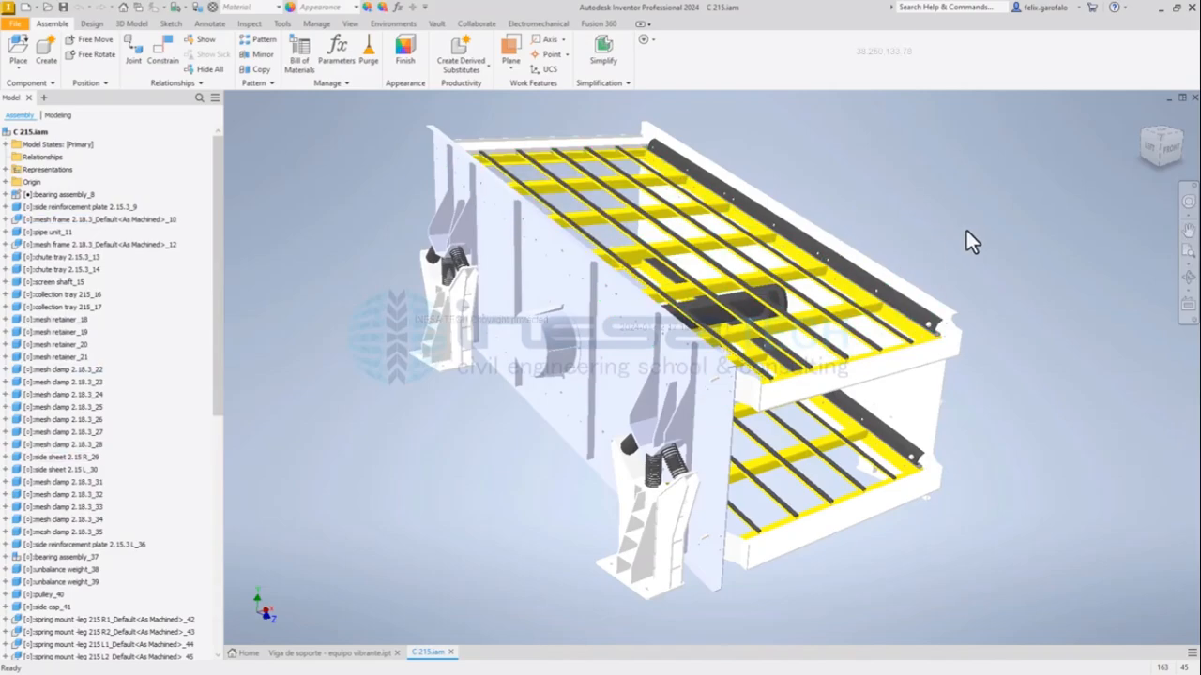
pyautogui.keyDown('shift'); pyautogui.moveTo(966, 230); pyautogui.dragTo(747, 227, button='middle'); pyautogui.keyUp('shift')
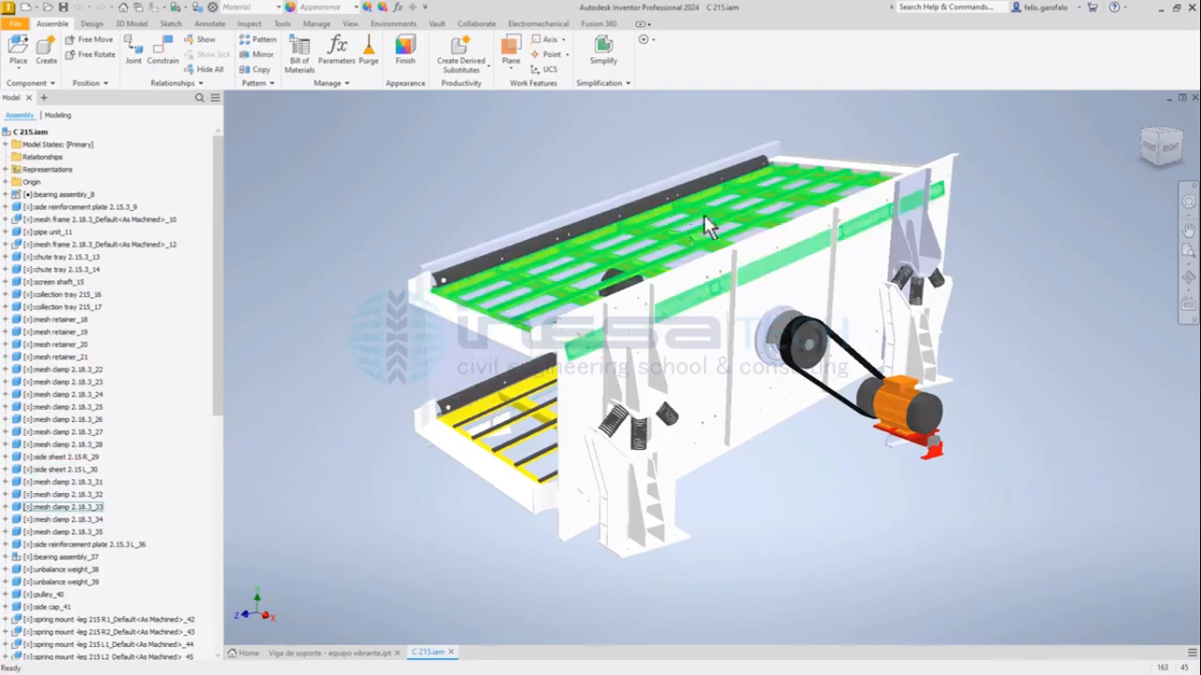
pyautogui.keyDown('shift'); pyautogui.moveTo(571, 313); pyautogui.dragTo(774, 312, button='middle'); pyautogui.keyUp('shift')
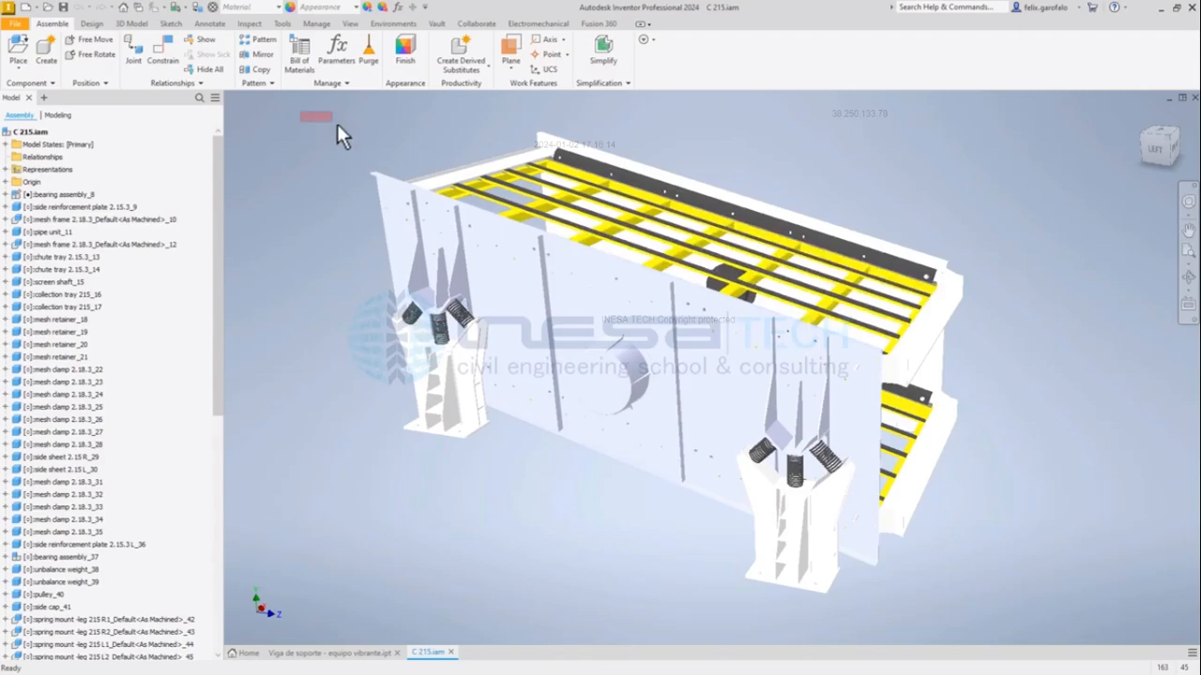
pyautogui.moveTo(337, 124); pyautogui.dragTo(1058, 619)
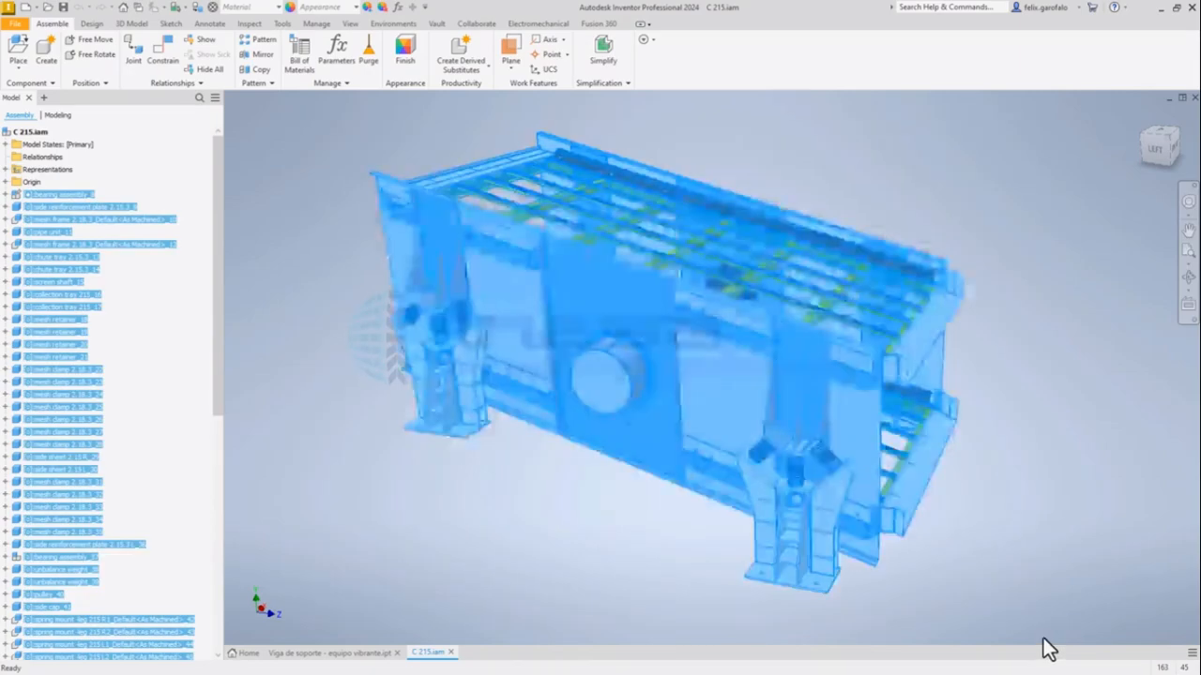
pyautogui.click(971, 243)
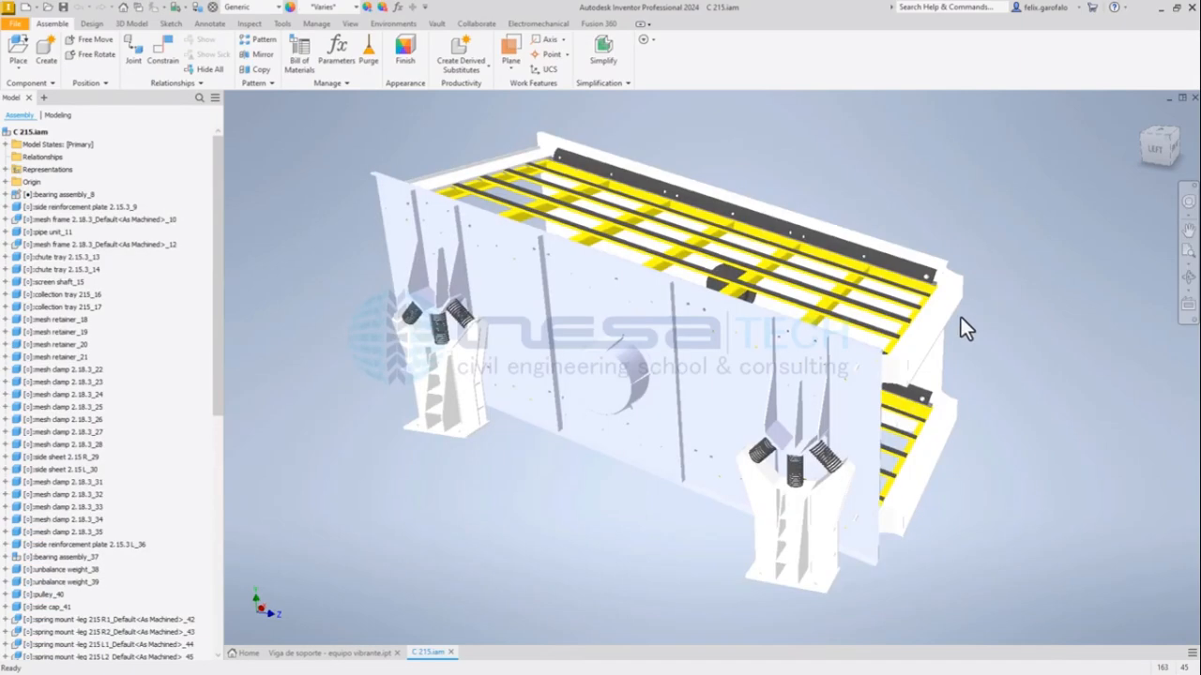
pyautogui.keyDown('shift'); pyautogui.moveTo(961, 317); pyautogui.dragTo(934, 322, button='middle'); pyautogui.keyUp('shift')
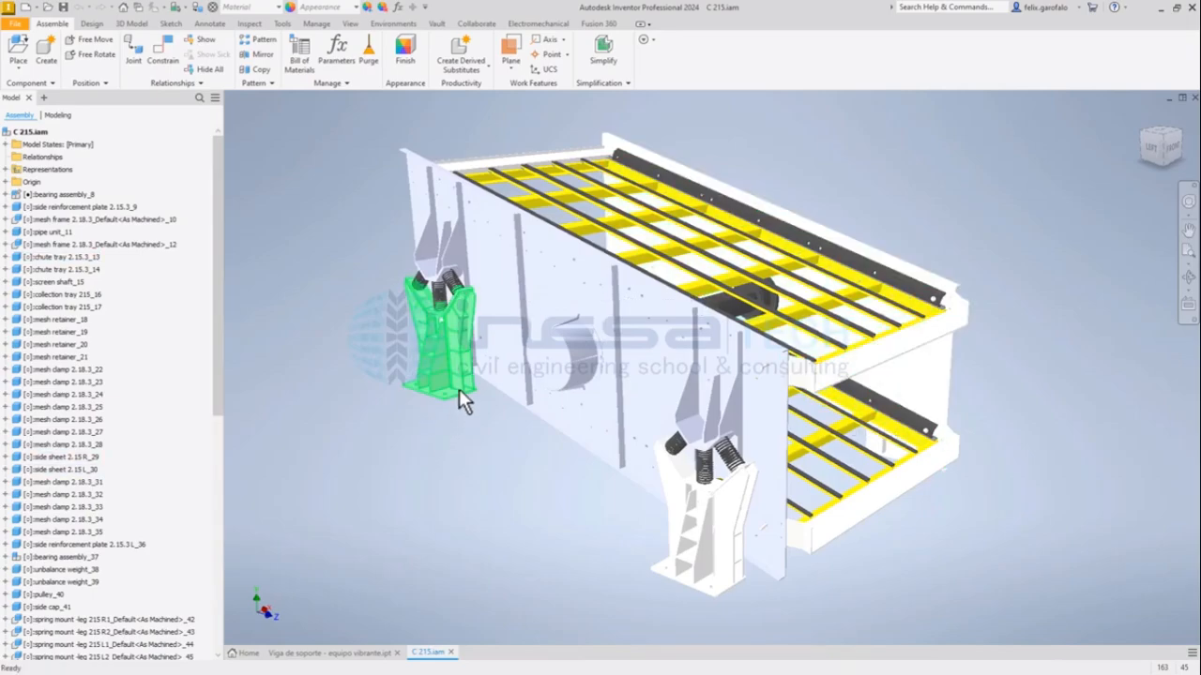
# Inspect the far spring mount leg and its base plate up close, clear its selection, and review the whole vibrating screen.
pyautogui.click(404, 378)
pyautogui.scroll(5, 404, 377)
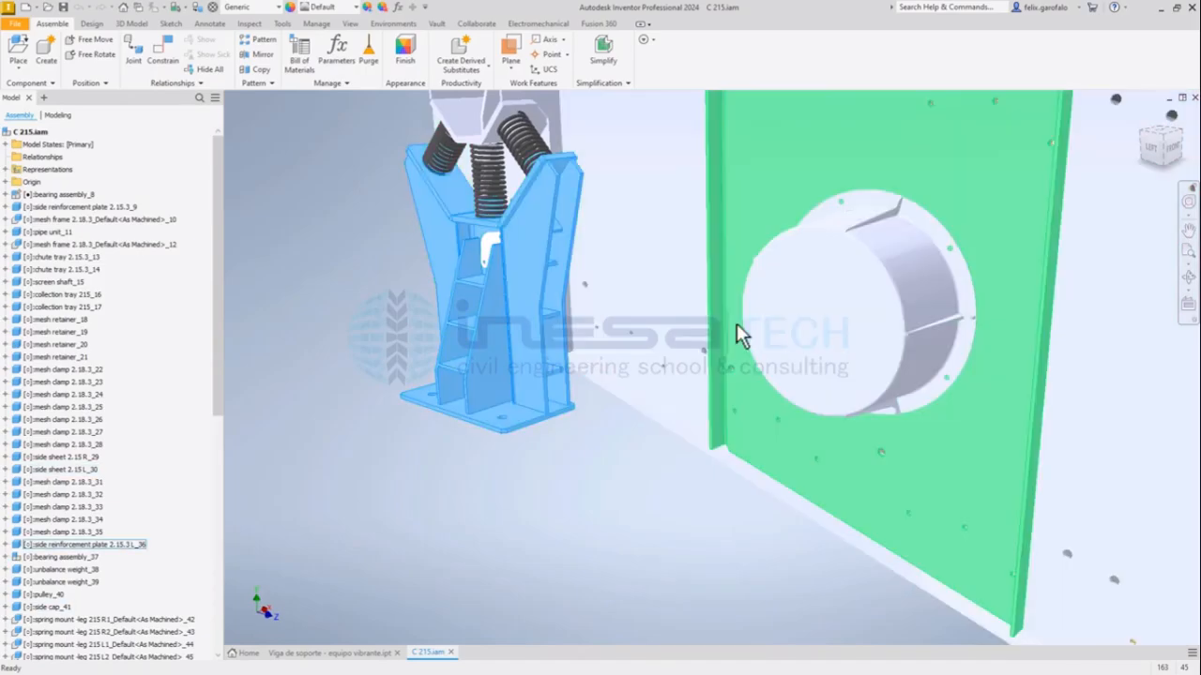
pyautogui.scroll(-5, 713, 336)
pyautogui.scroll(2, 655, 362)
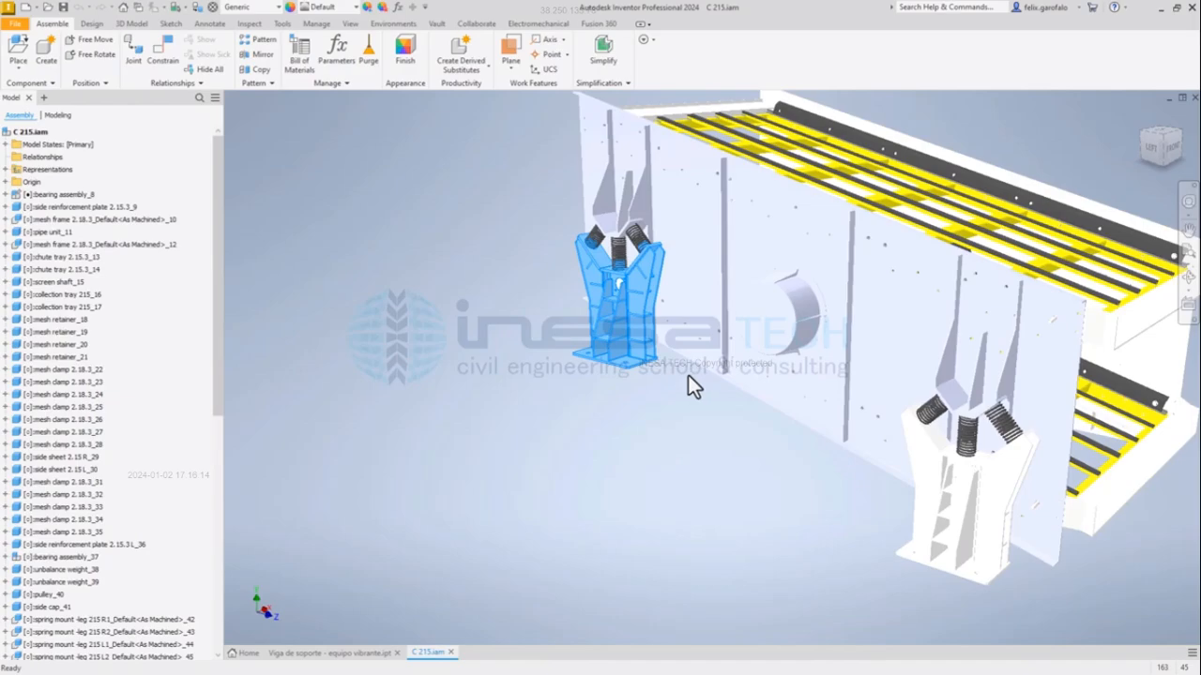
pyautogui.scroll(4, 616, 361)
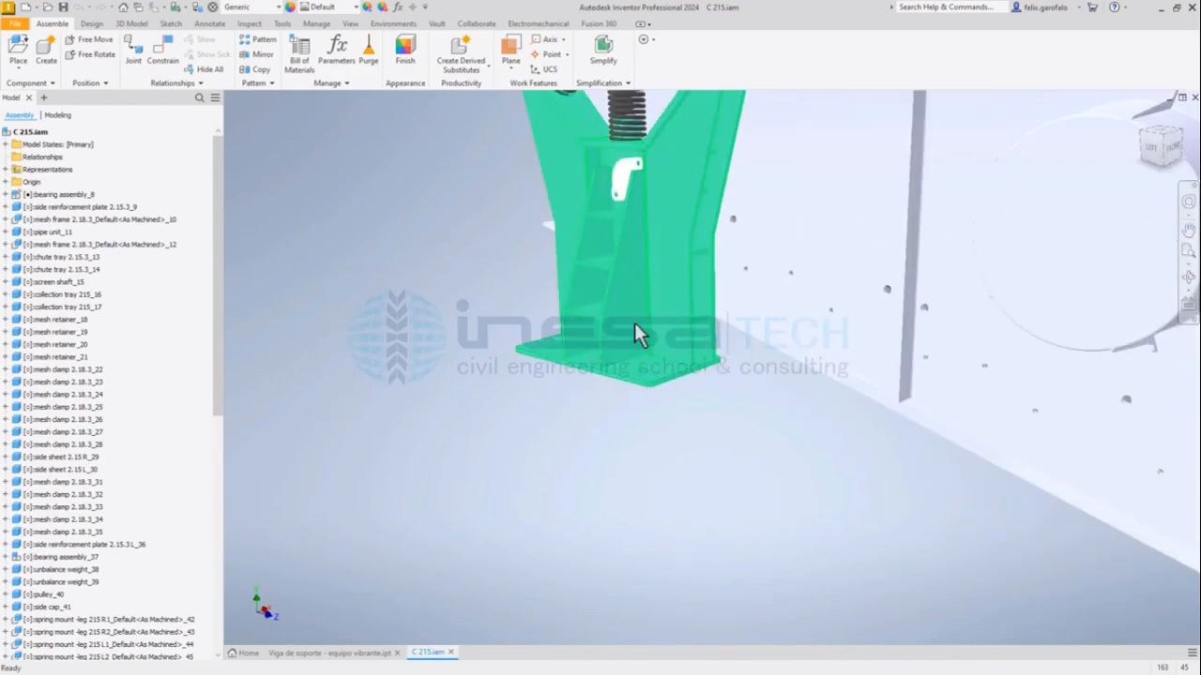
pyautogui.scroll(-4, 630, 370)
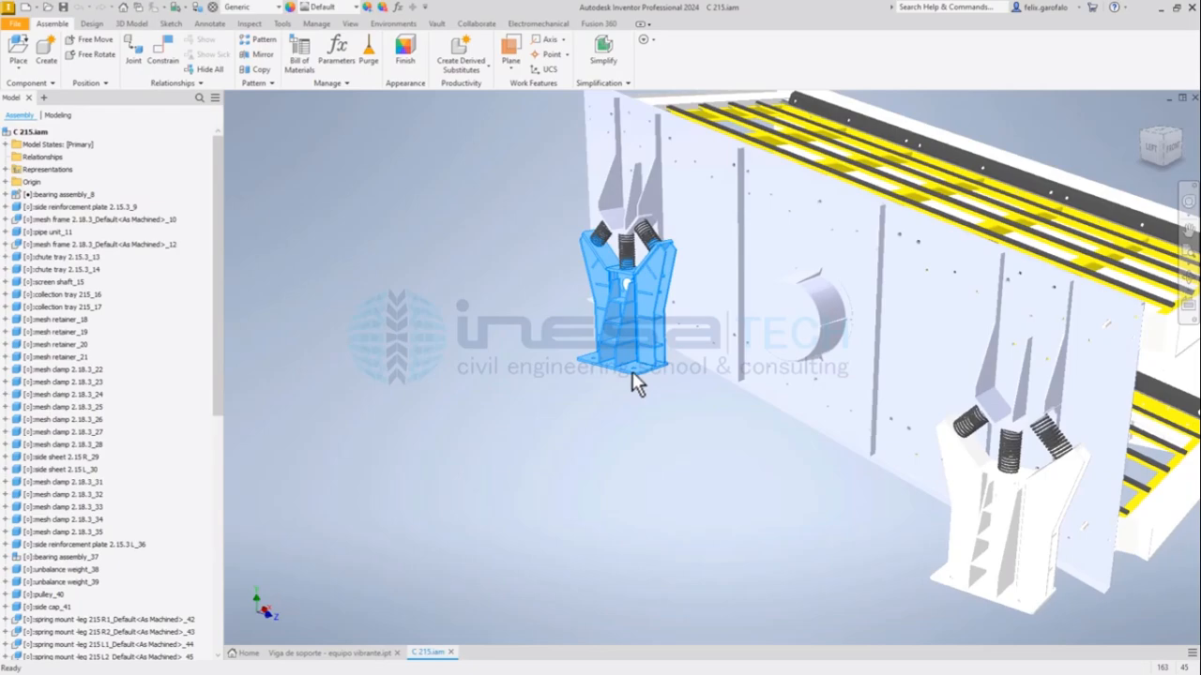
pyautogui.click(672, 399)
pyautogui.scroll(-4, 545, 423)
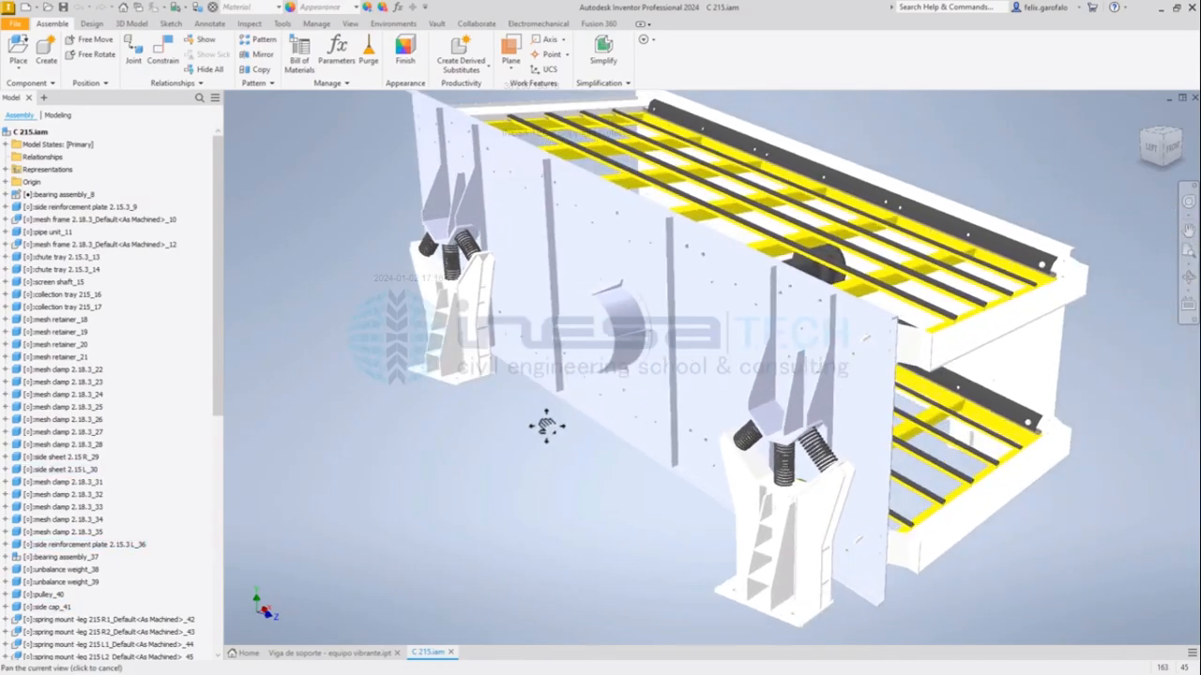
pyautogui.scroll(-2, 546, 419)
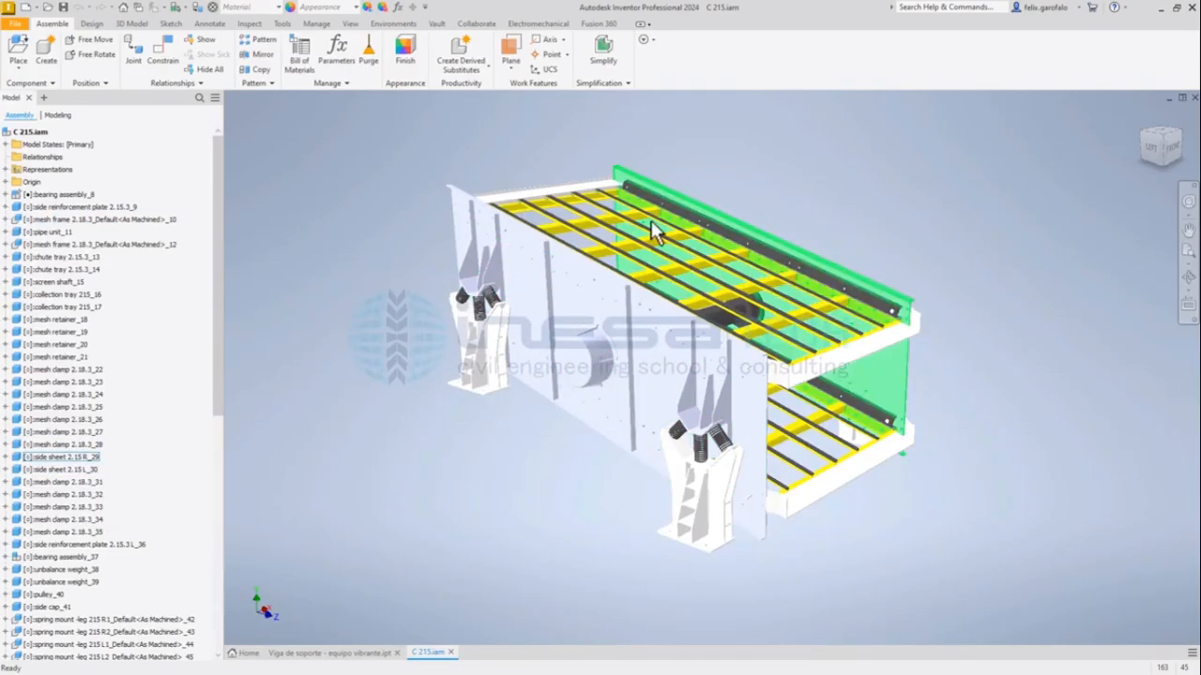
pyautogui.keyDown('shift'); pyautogui.moveTo(871, 256); pyautogui.dragTo(710, 246, button='middle'); pyautogui.keyUp('shift')
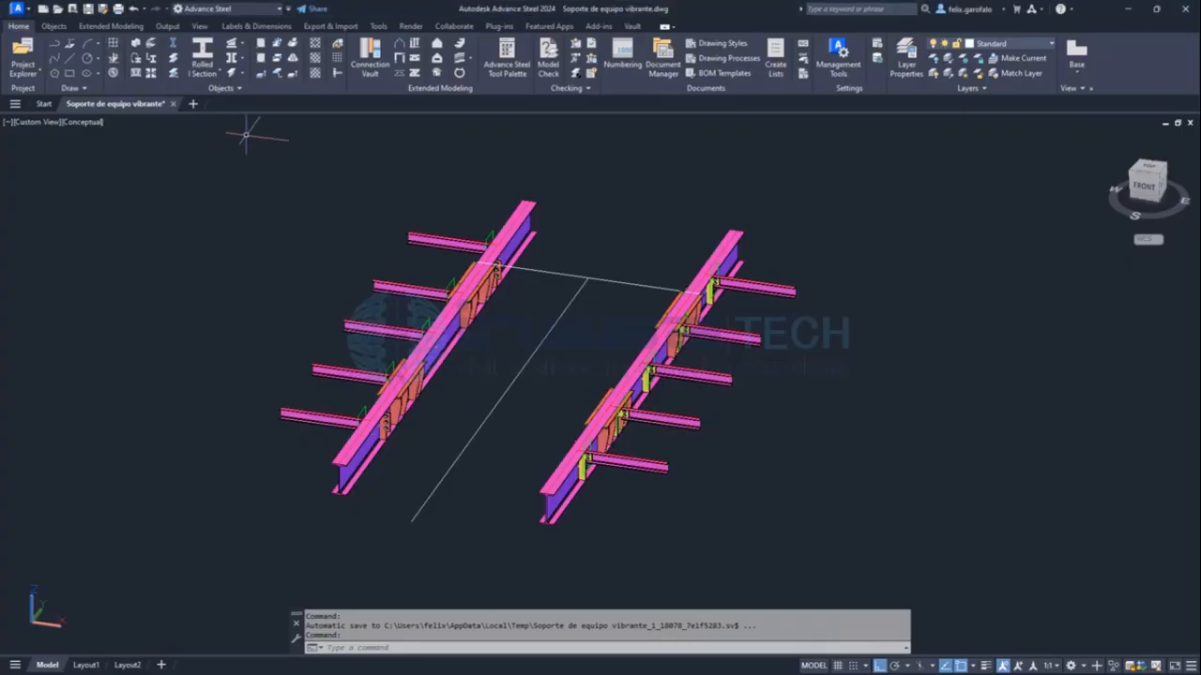
# Switch to the Advance Steel support model and examine it from several angles, highlighting its two main I-beams and clearing the selection.
pyautogui.keyDown('shift'); pyautogui.moveTo(481, 370); pyautogui.dragTo(573, 344, button='middle'); pyautogui.keyUp('shift')
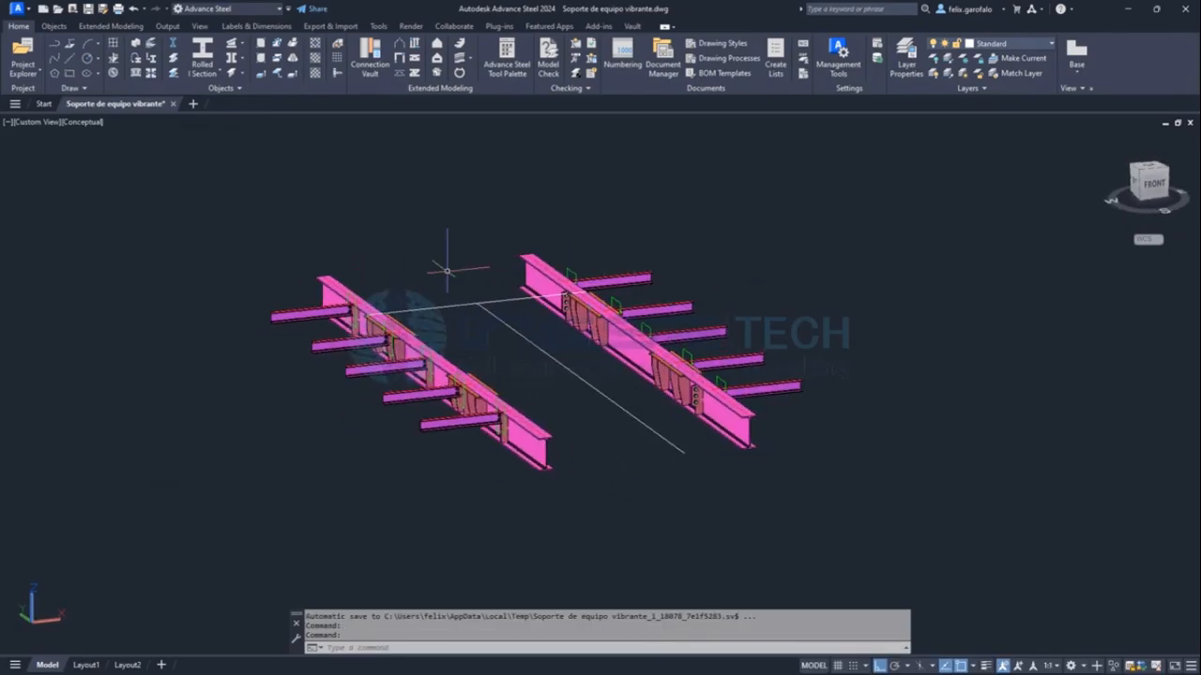
pyautogui.scroll(2, 460, 310)
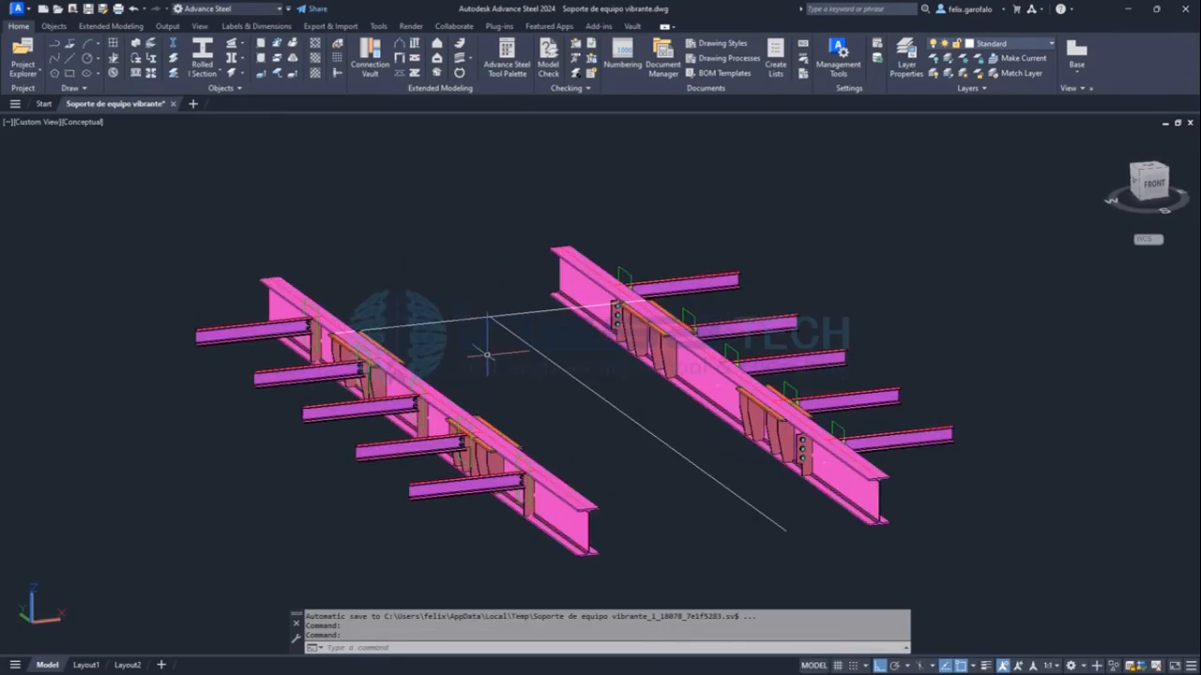
pyautogui.keyDown('shift'); pyautogui.moveTo(512, 378); pyautogui.dragTo(410, 384, button='middle'); pyautogui.keyUp('shift')
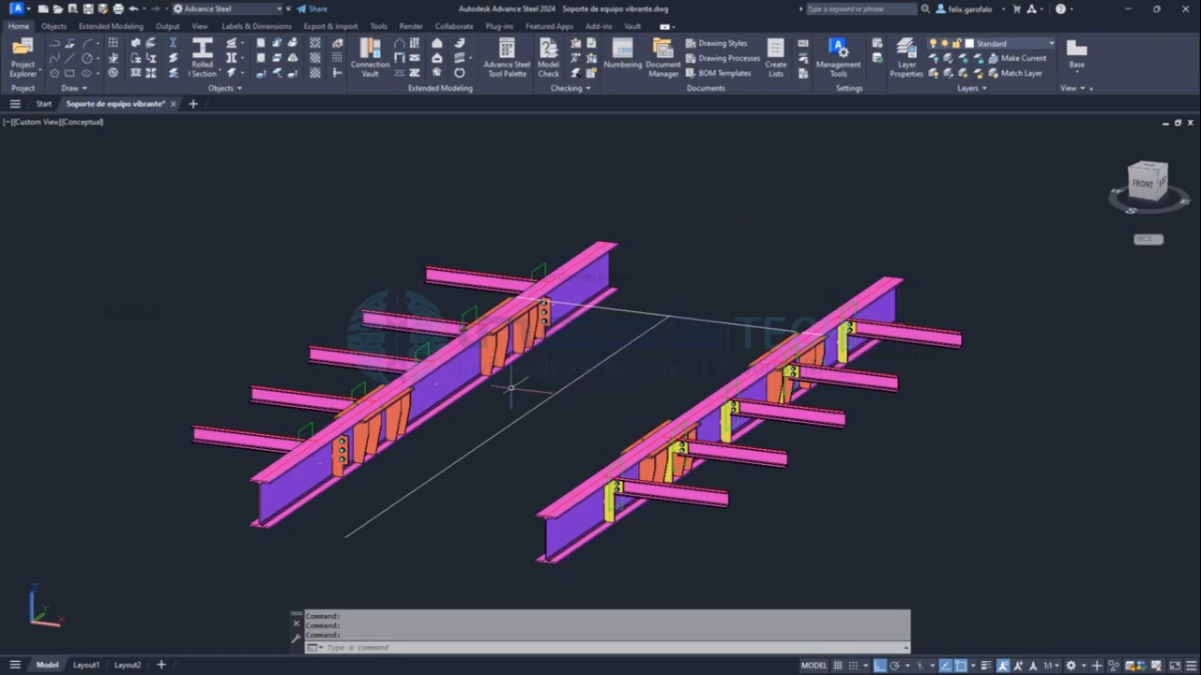
pyautogui.scroll(2, 383, 414)
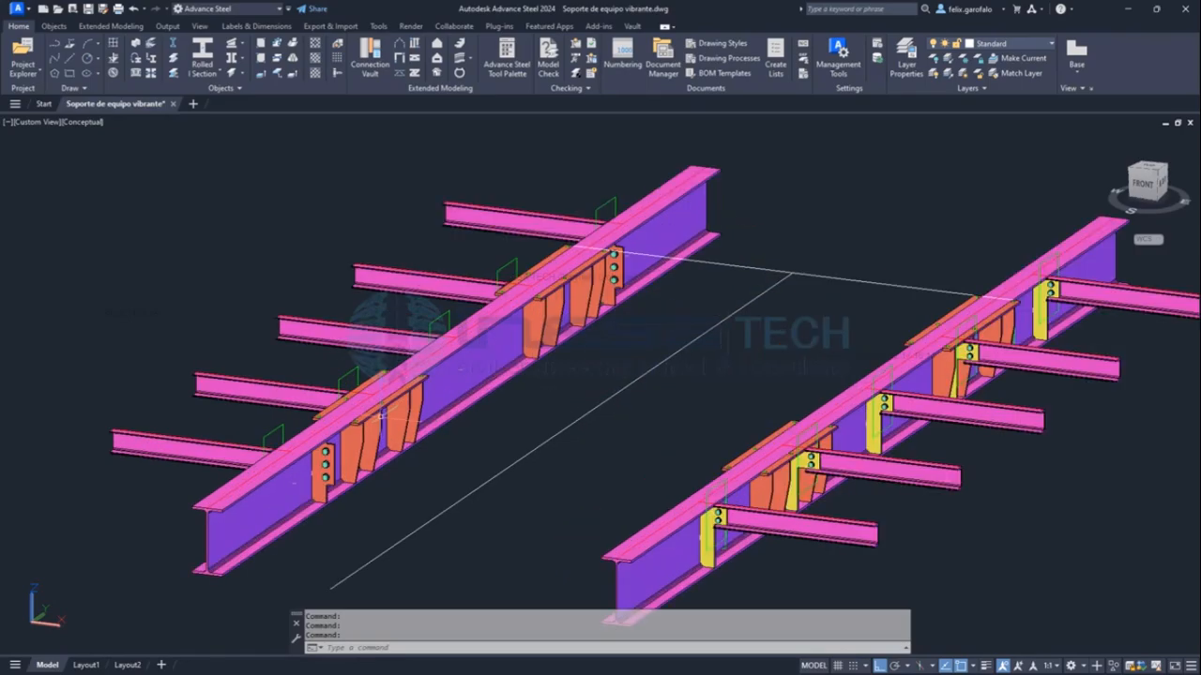
pyautogui.click(498, 343)
pyautogui.click(832, 405)
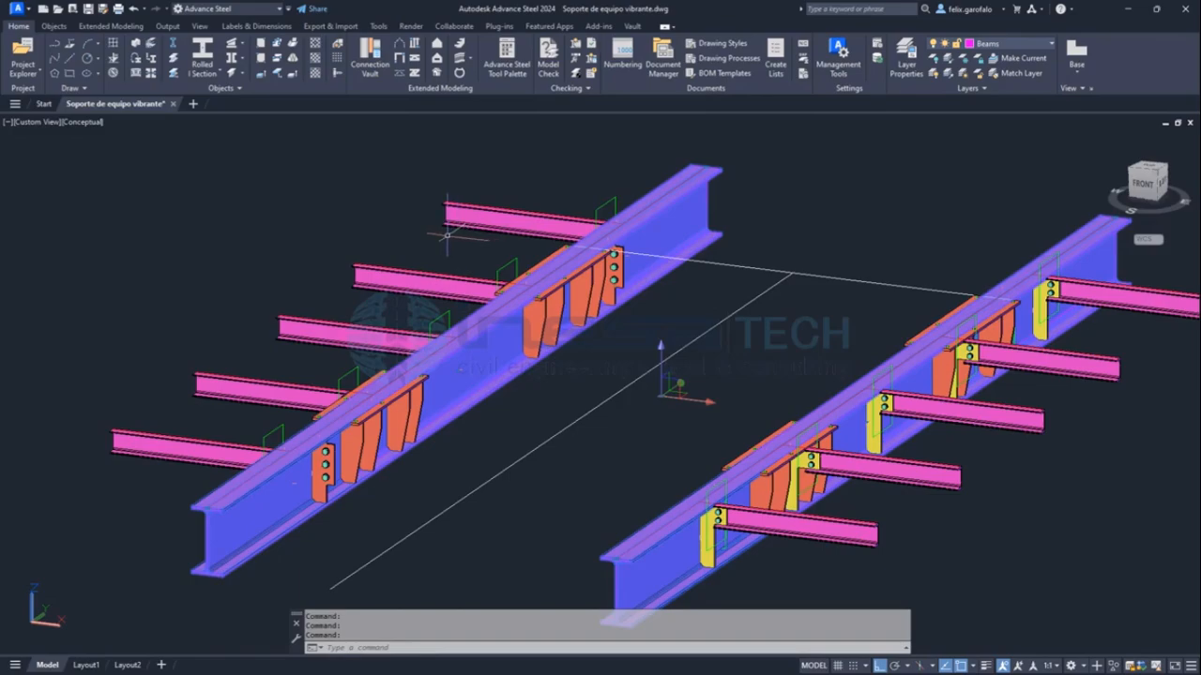
pyautogui.press('Escape')
pyautogui.press('Escape')
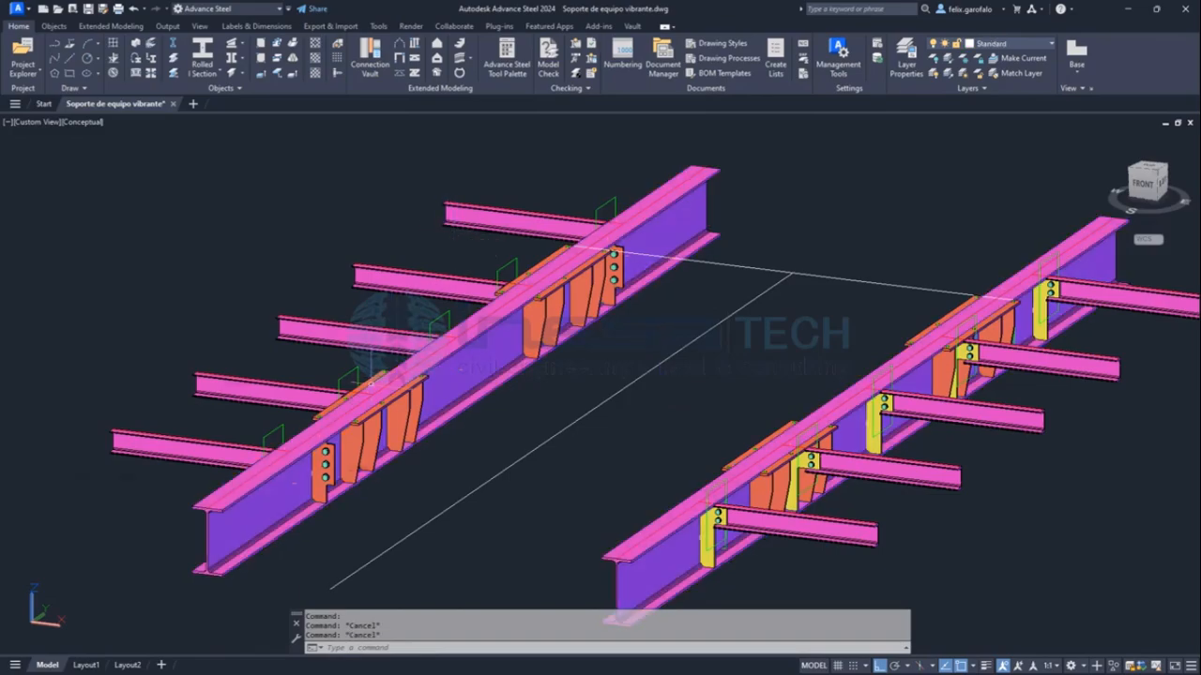
# Inspect the drilled mounting plates beside the main beams' top flanges, highlighting one on the second beam and clearing the selection.
pyautogui.scroll(4, 372, 373)
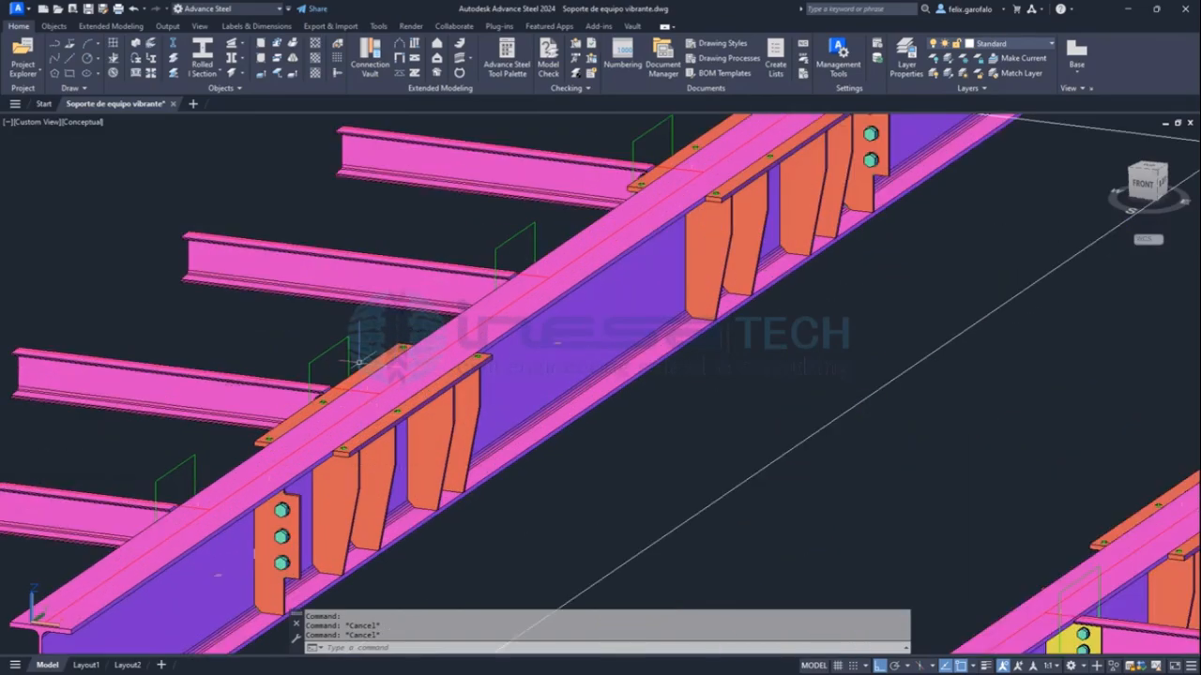
pyautogui.moveTo(707, 246); pyautogui.dragTo(637, 373, button='middle')
pyautogui.scroll(-5, 670, 281)
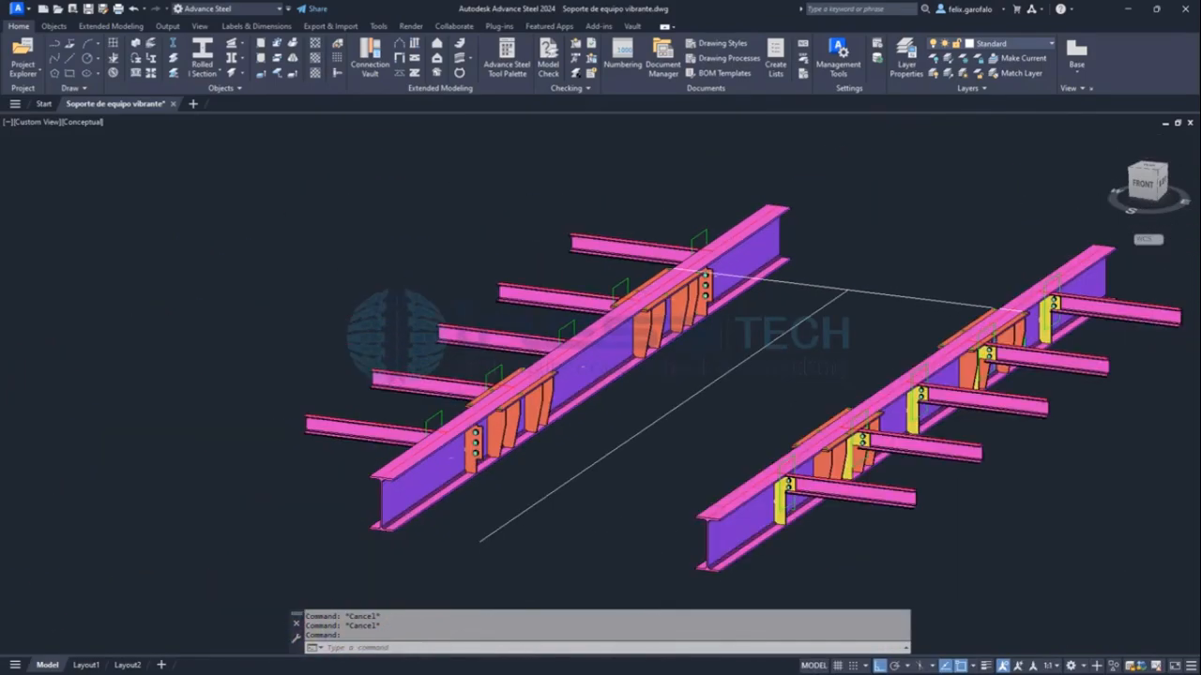
pyautogui.scroll(5, 992, 343)
pyautogui.click(1051, 282)
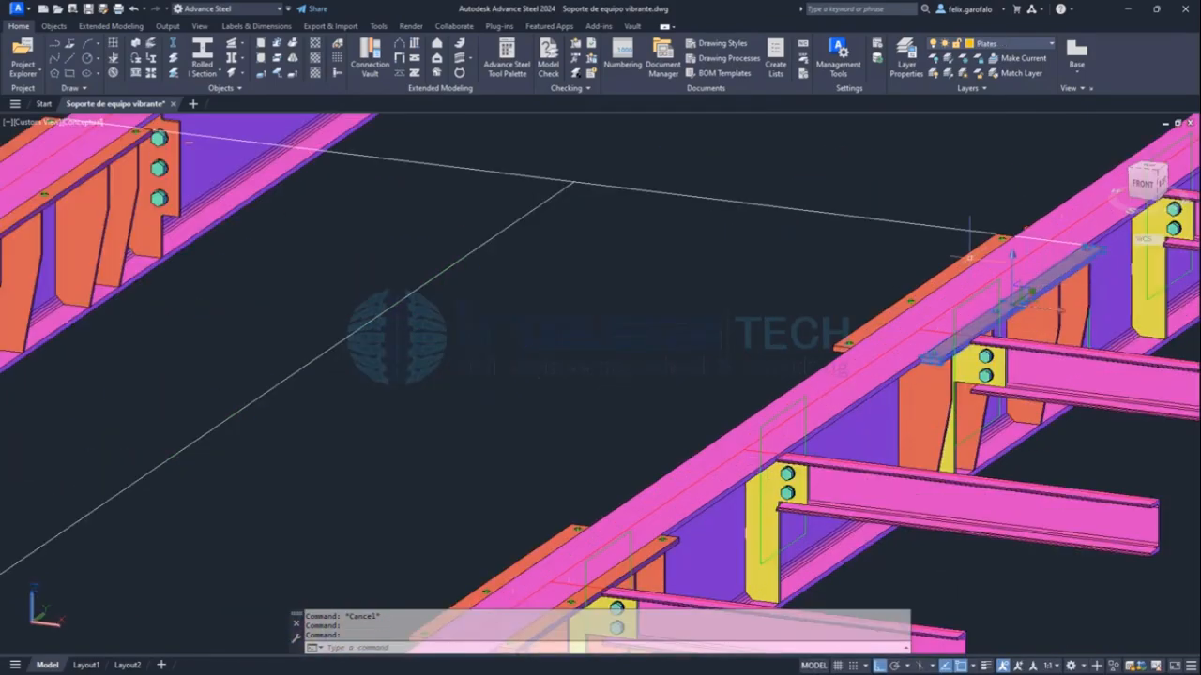
pyautogui.press('Escape')
pyautogui.press('Escape')
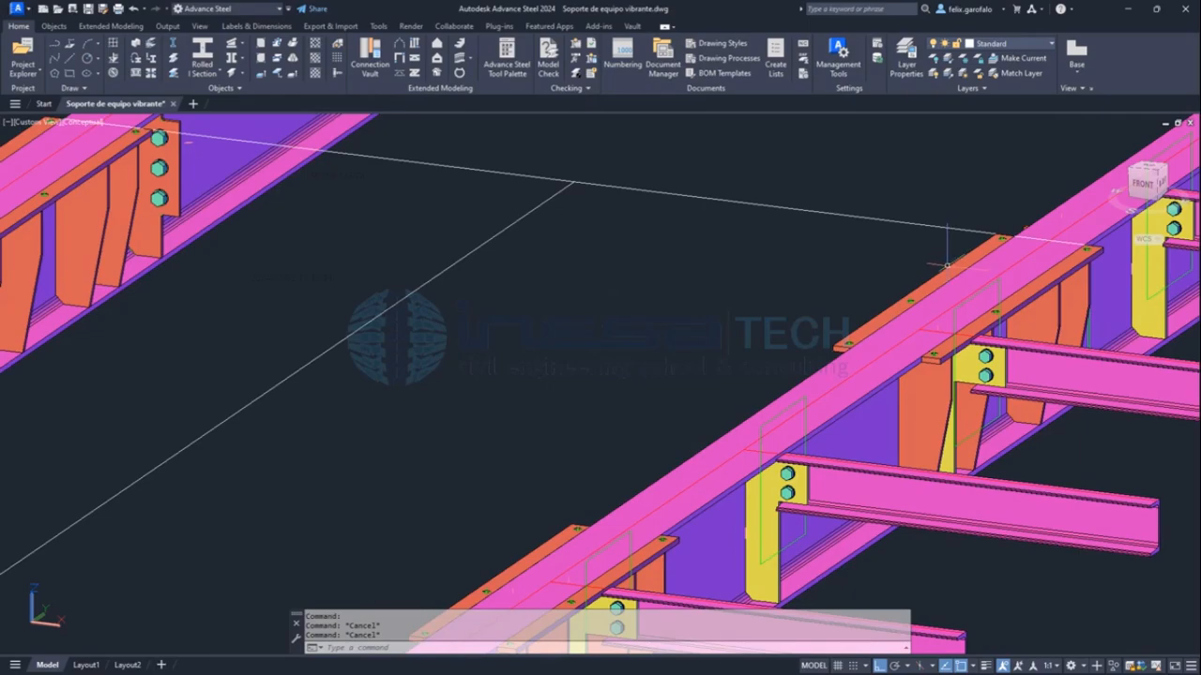
# Highlight both main beams together with two of the attached secondary beams, and clear the selection.
pyautogui.scroll(-5, 776, 426)
pyautogui.click(266, 504)
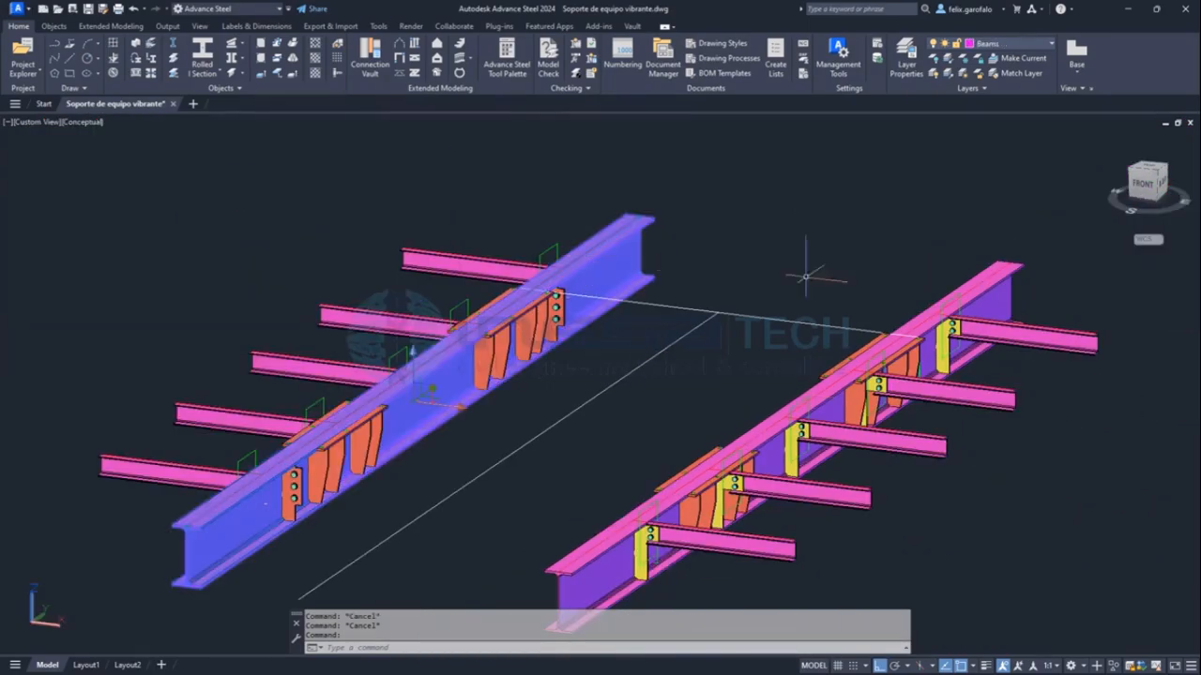
pyautogui.click(996, 298)
pyautogui.click(1008, 333)
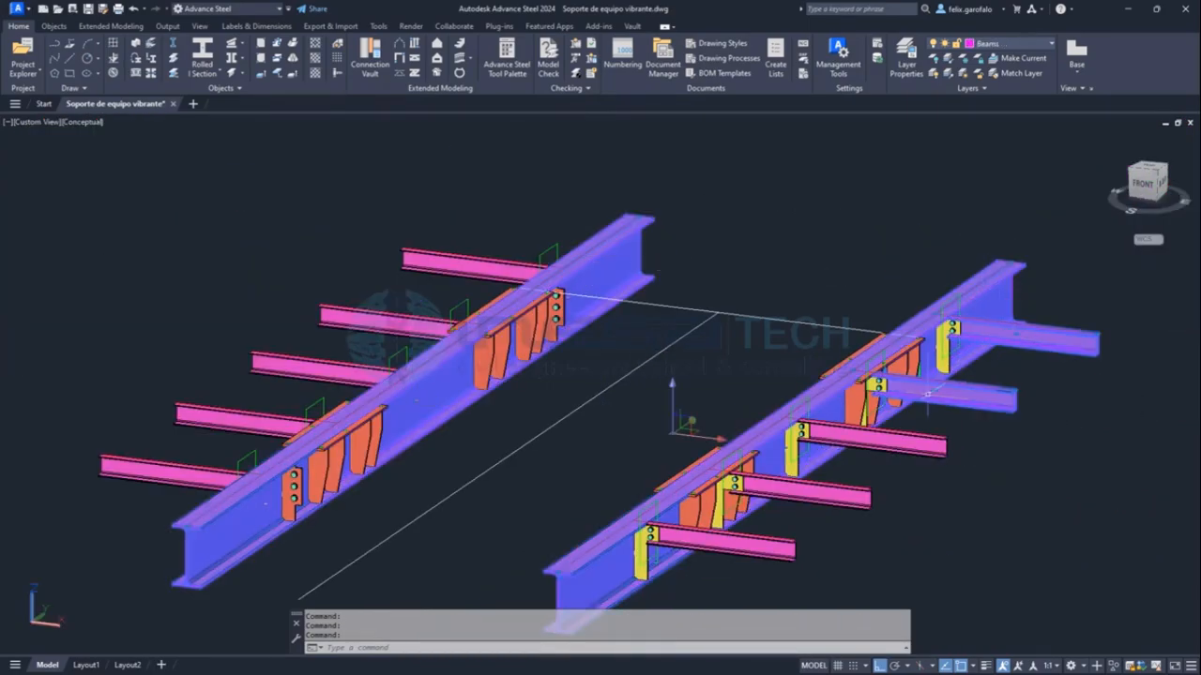
pyautogui.press('Escape')
pyautogui.press('Escape')
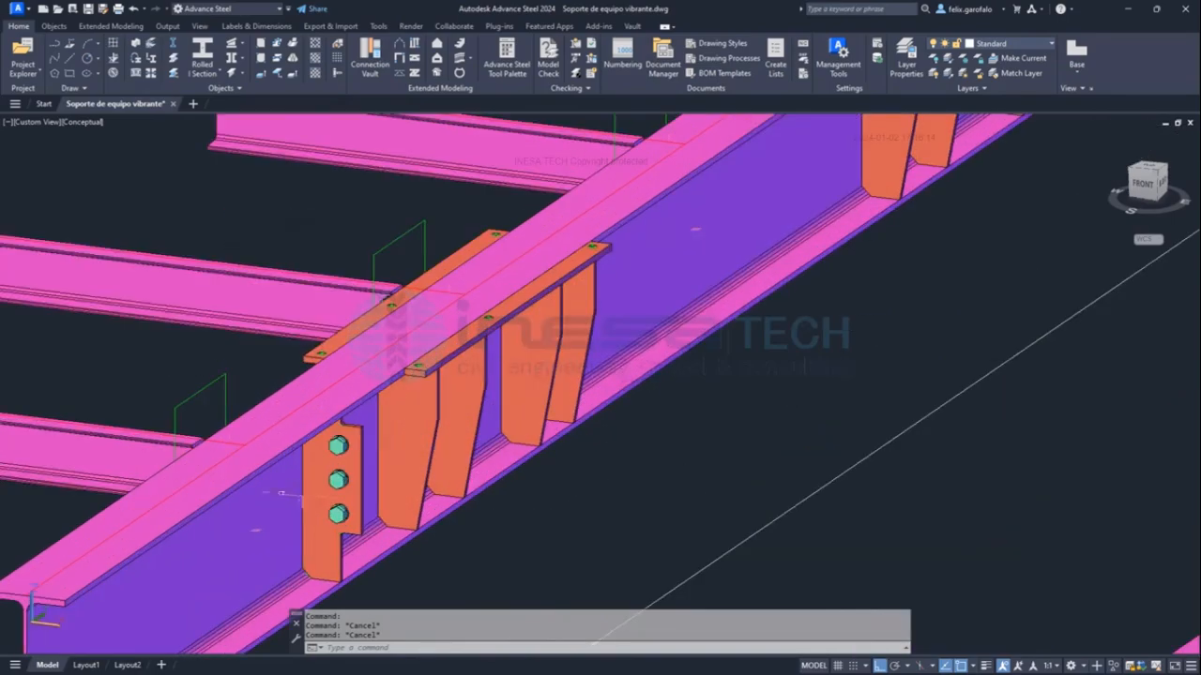
# Inspect the three-bolt connection plate and the four tapered stiffeners under the adjacent mounting plate, highlighting them and clearing the selection.
pyautogui.scroll(4, 272, 484)
pyautogui.click(333, 492)
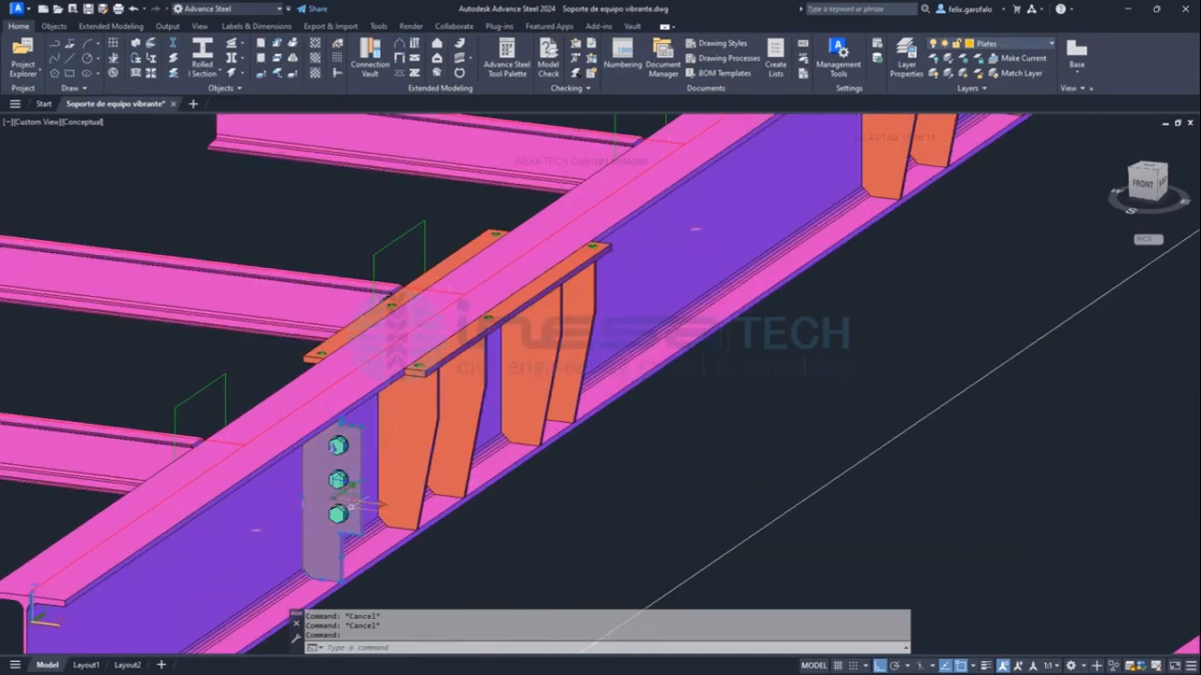
pyautogui.press('Escape')
pyautogui.click(422, 422)
pyautogui.click(457, 436)
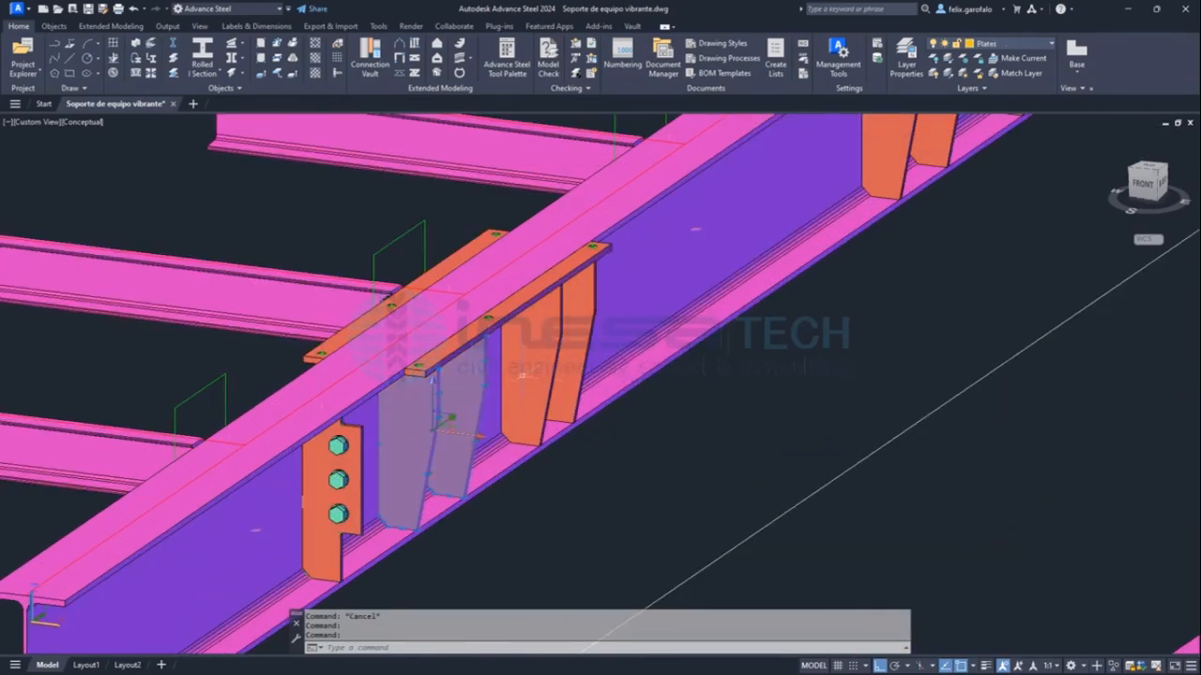
pyautogui.click(521, 393)
pyautogui.click(570, 347)
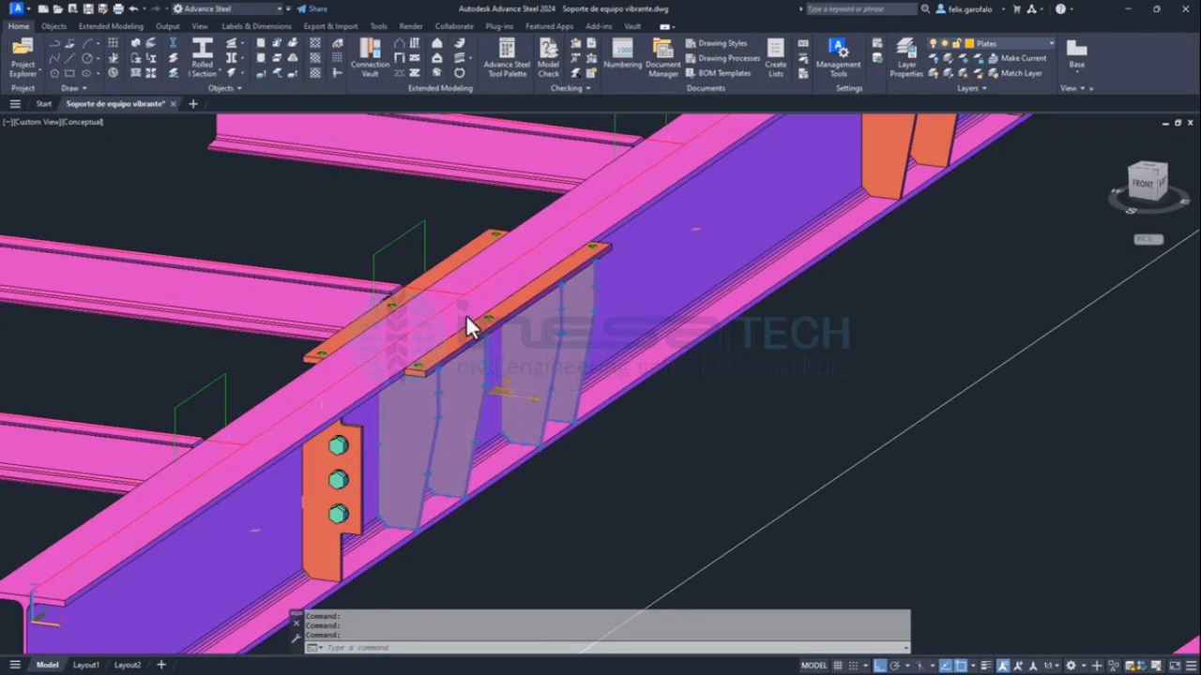
pyautogui.press('Escape')
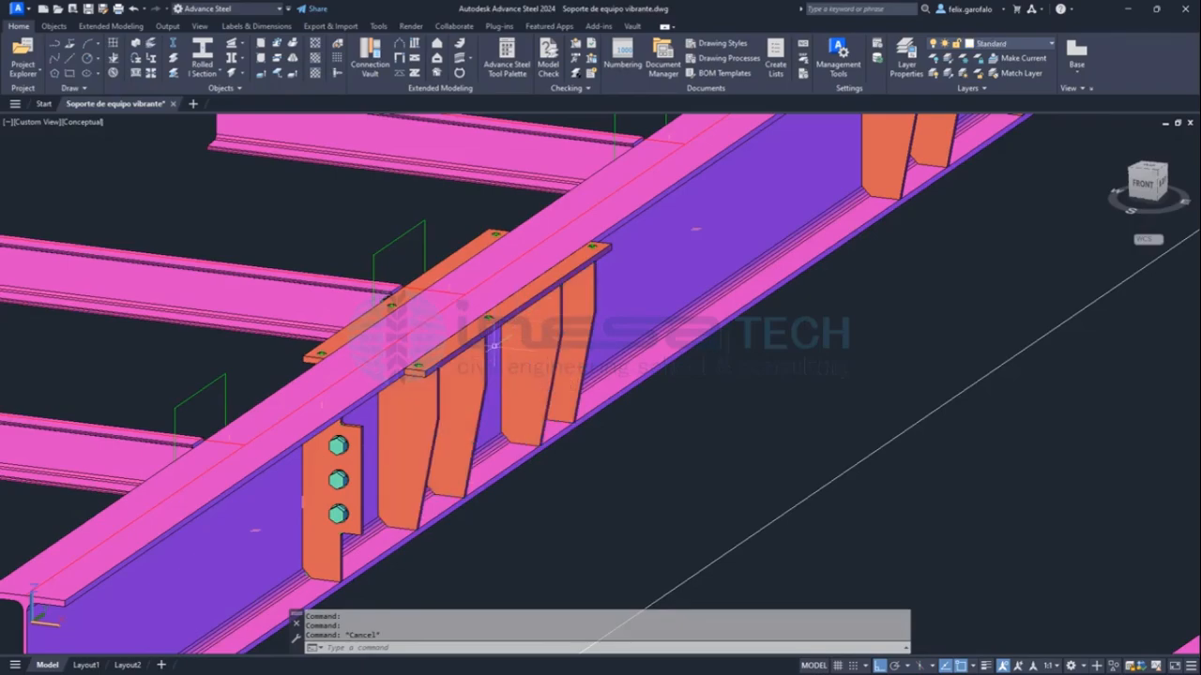
# Examine the support from the opposite side, focusing on the rectangular area between the four stiffened mounting seats on the main beams.
pyautogui.keyDown('shift'); pyautogui.moveTo(495, 344); pyautogui.dragTo(647, 328, button='middle'); pyautogui.keyUp('shift')
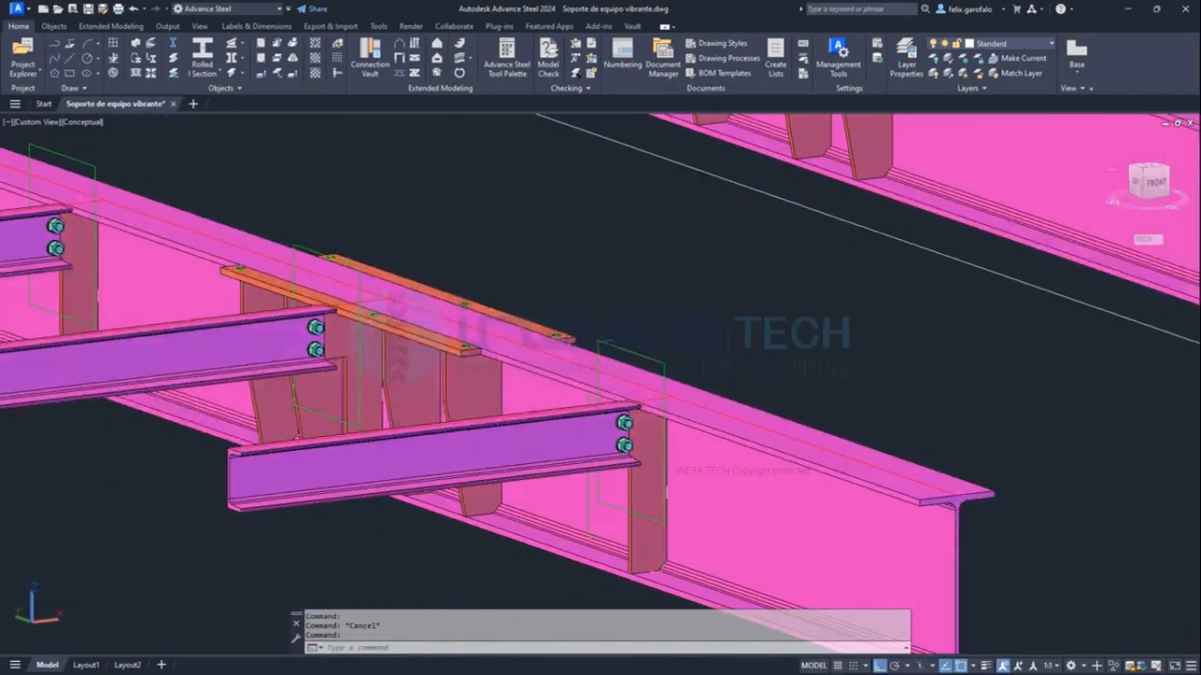
pyautogui.scroll(-4, 436, 260)
pyautogui.moveTo(459, 223); pyautogui.dragTo(579, 373, button='middle')
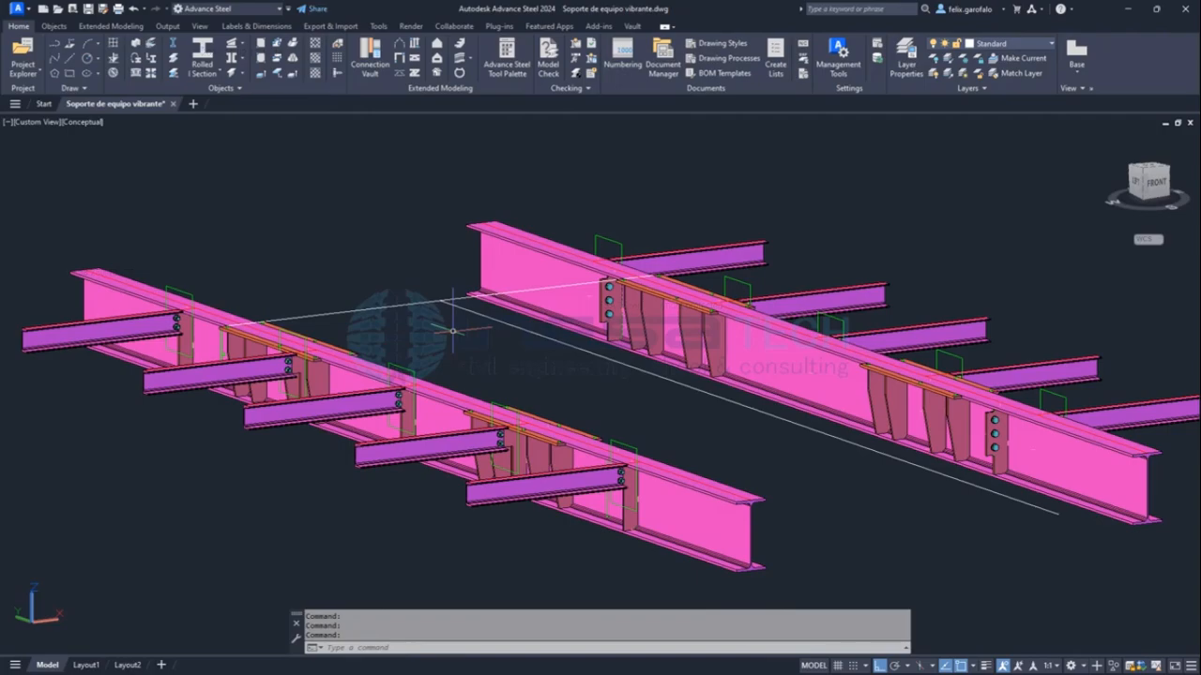
pyautogui.keyDown('shift'); pyautogui.moveTo(502, 346); pyautogui.dragTo(502, 357, button='middle'); pyautogui.keyUp('shift')
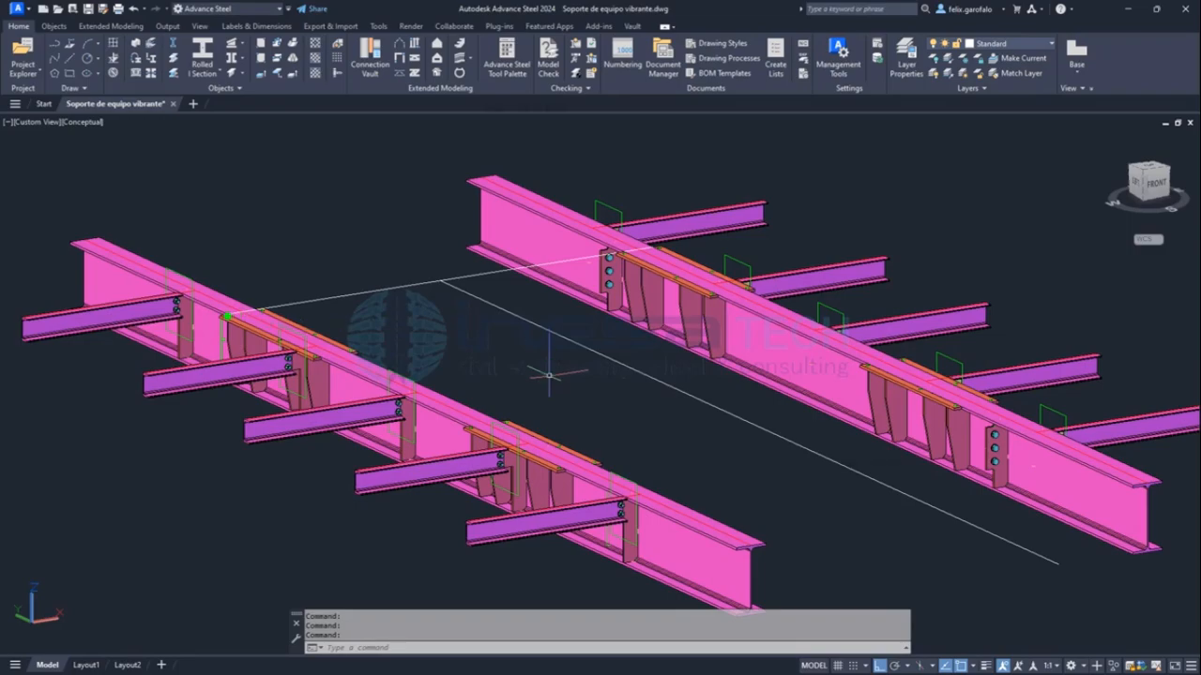
pyautogui.moveTo(225, 317)
pyautogui.mouseDown()
pyautogui.moveTo(688, 243)
pyautogui.moveTo(994, 396)
pyautogui.mouseUp()
pyautogui.moveTo(891, 412); pyautogui.dragTo(558, 474)
pyautogui.moveTo(558, 475); pyautogui.dragTo(218, 313)
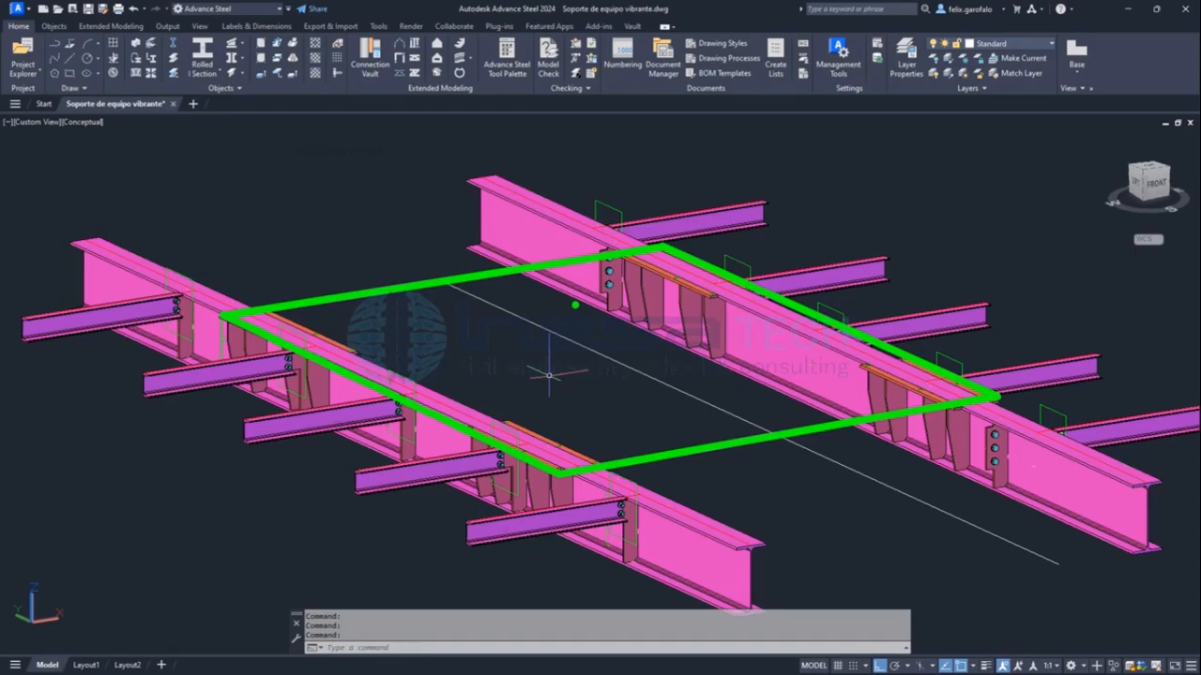
# Sketch a vibration wave above the support and arrows pointing at the two main beams.
pyautogui.moveTo(805, 177)
pyautogui.mouseDown()
pyautogui.moveTo(812, 157)
pyautogui.moveTo(842, 195)
pyautogui.moveTo(903, 159)
pyautogui.moveTo(1034, 183)
pyautogui.mouseUp()
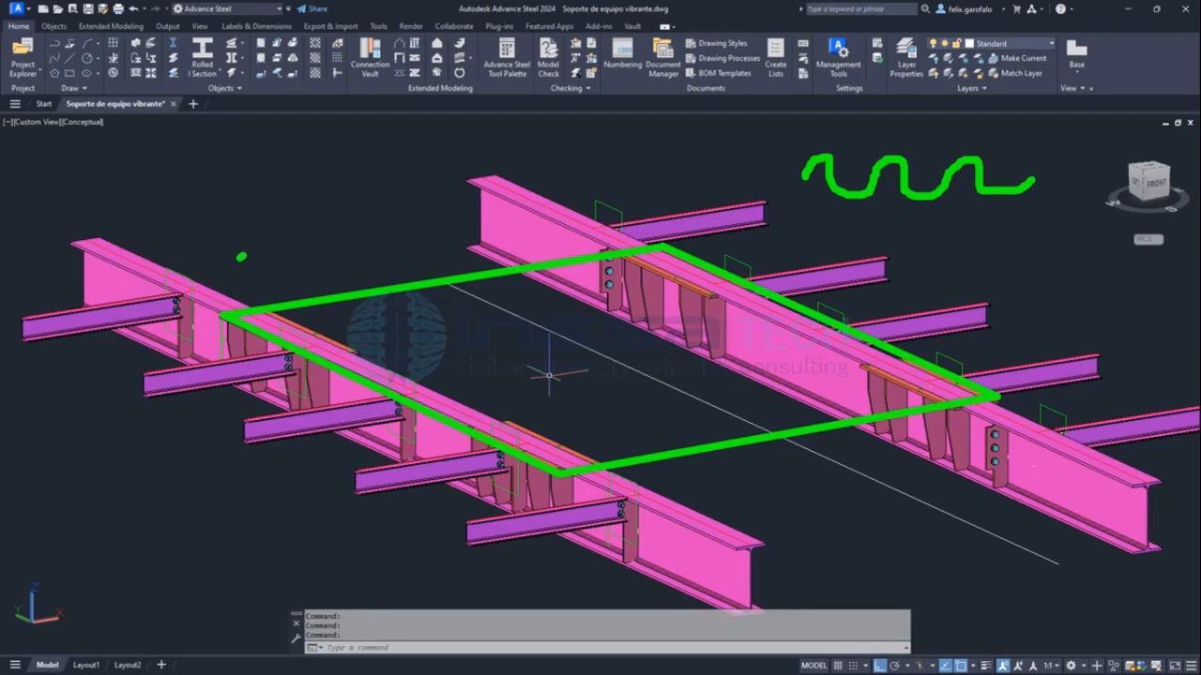
pyautogui.moveTo(244, 256)
pyautogui.mouseDown()
pyautogui.moveTo(206, 270)
pyautogui.moveTo(255, 272)
pyautogui.mouseUp()
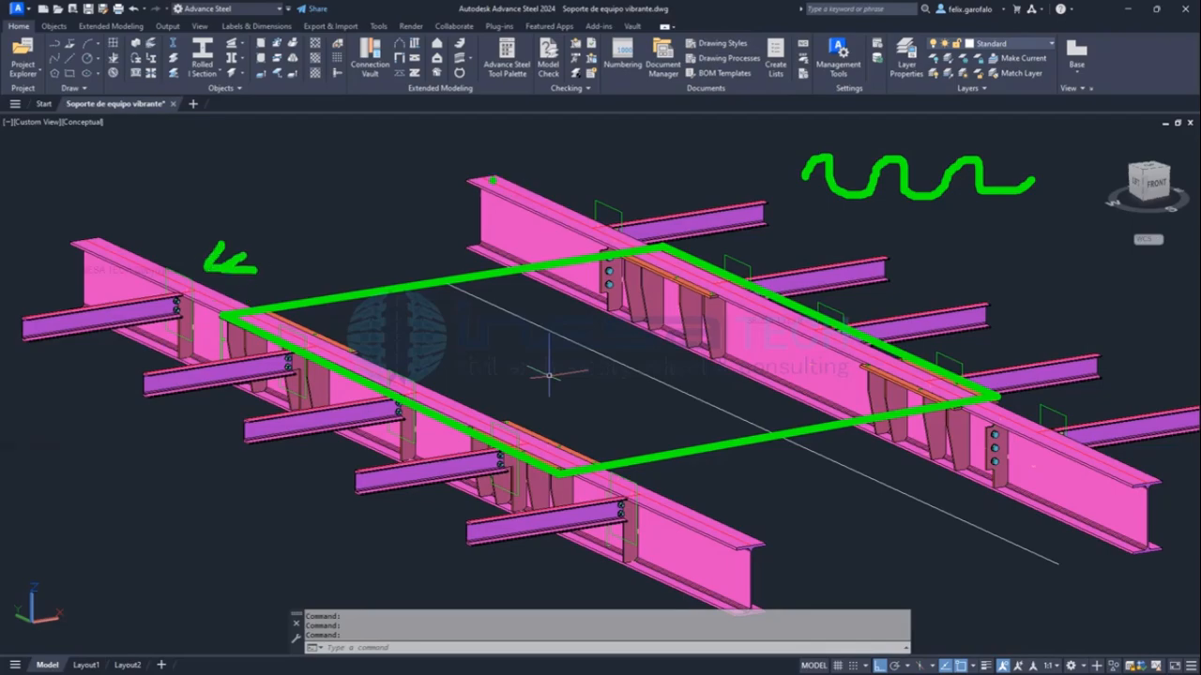
pyautogui.moveTo(418, 157)
pyautogui.mouseDown()
pyautogui.moveTo(456, 168)
pyautogui.moveTo(442, 182)
pyautogui.mouseUp()
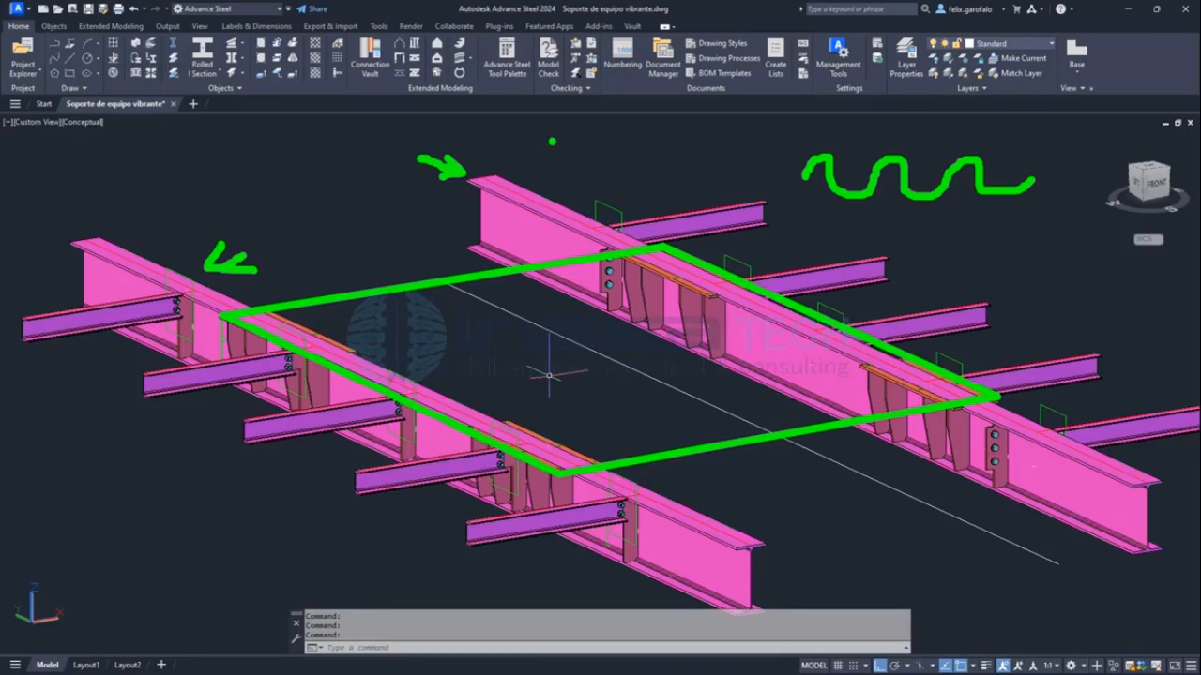
# Annotate the view with an underlined vibration frequency note and a check mark on the second main beam, and clear all markup.
pyautogui.moveTo(552, 141)
pyautogui.mouseDown()
pyautogui.moveTo(556, 167)
pyautogui.moveTo(570, 171)
pyautogui.mouseUp()
pyautogui.moveTo(583, 143)
pyautogui.mouseDown()
pyautogui.moveTo(596, 152)
pyautogui.moveTo(578, 173)
pyautogui.moveTo(681, 149)
pyautogui.moveTo(716, 160)
pyautogui.mouseUp()
pyautogui.click(654, 148)
pyautogui.click(722, 149)
pyautogui.moveTo(727, 136)
pyautogui.mouseDown()
pyautogui.moveTo(741, 142)
pyautogui.moveTo(728, 157)
pyautogui.moveTo(834, 119)
pyautogui.moveTo(882, 126)
pyautogui.mouseUp()
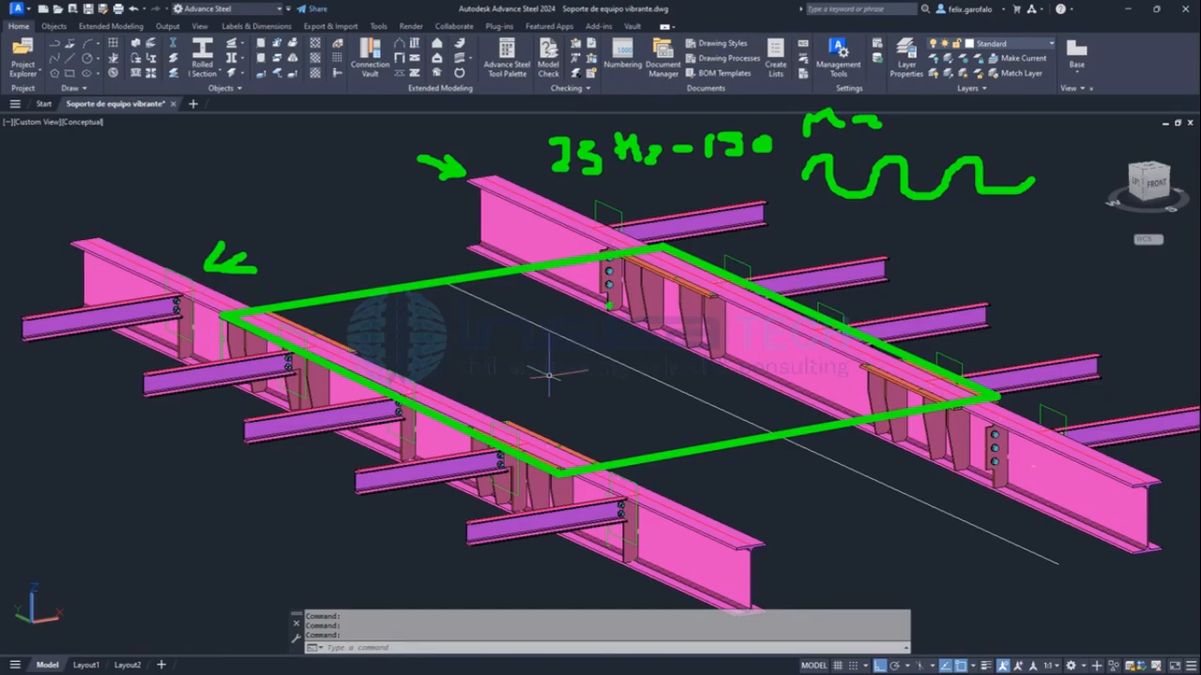
pyautogui.moveTo(1039, 466); pyautogui.dragTo(1090, 405)
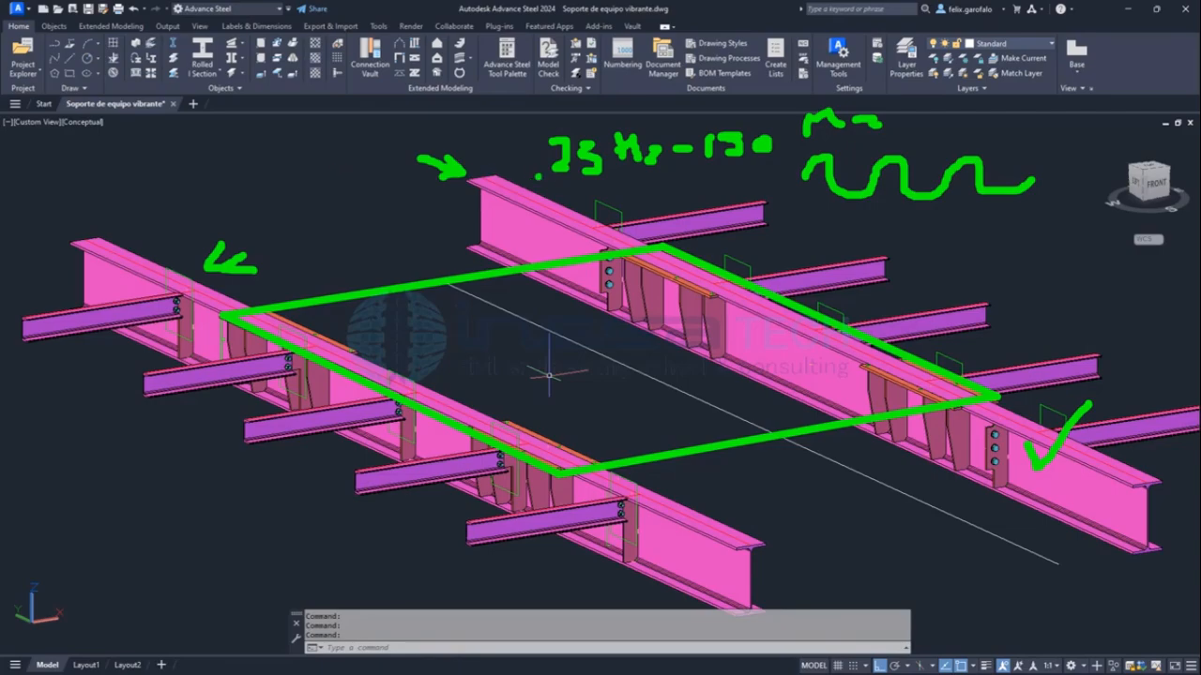
pyautogui.moveTo(554, 183)
pyautogui.mouseDown()
pyautogui.moveTo(581, 171)
pyautogui.moveTo(764, 183)
pyautogui.mouseUp()
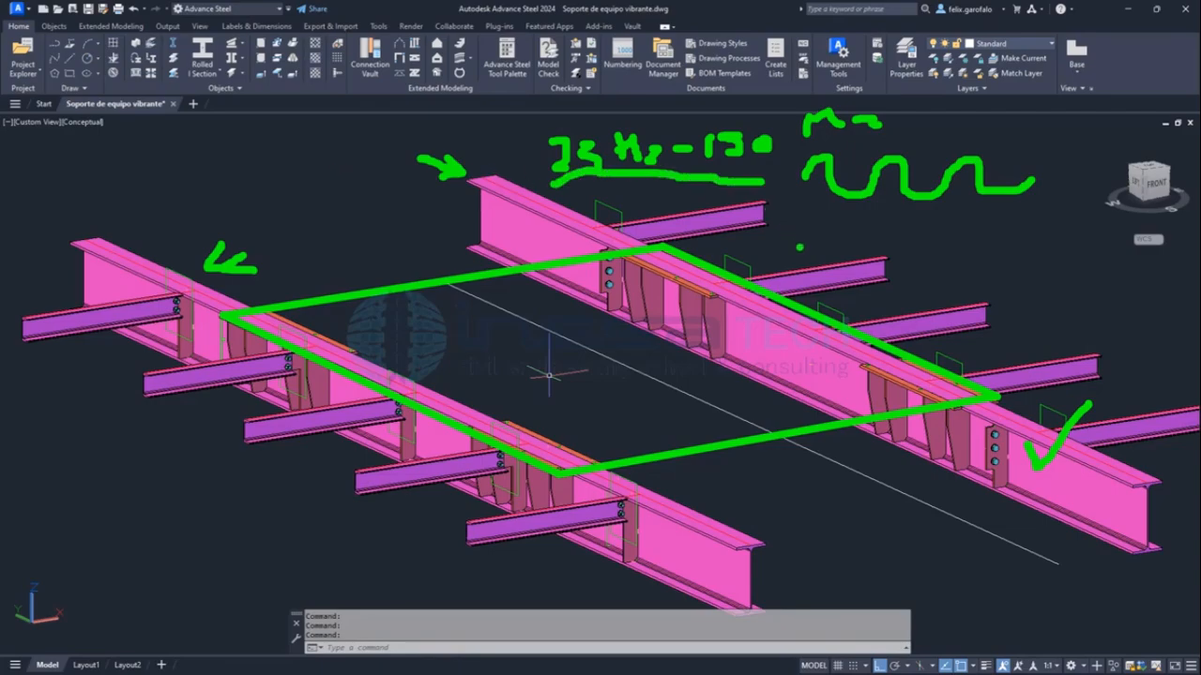
pyautogui.press('Escape')
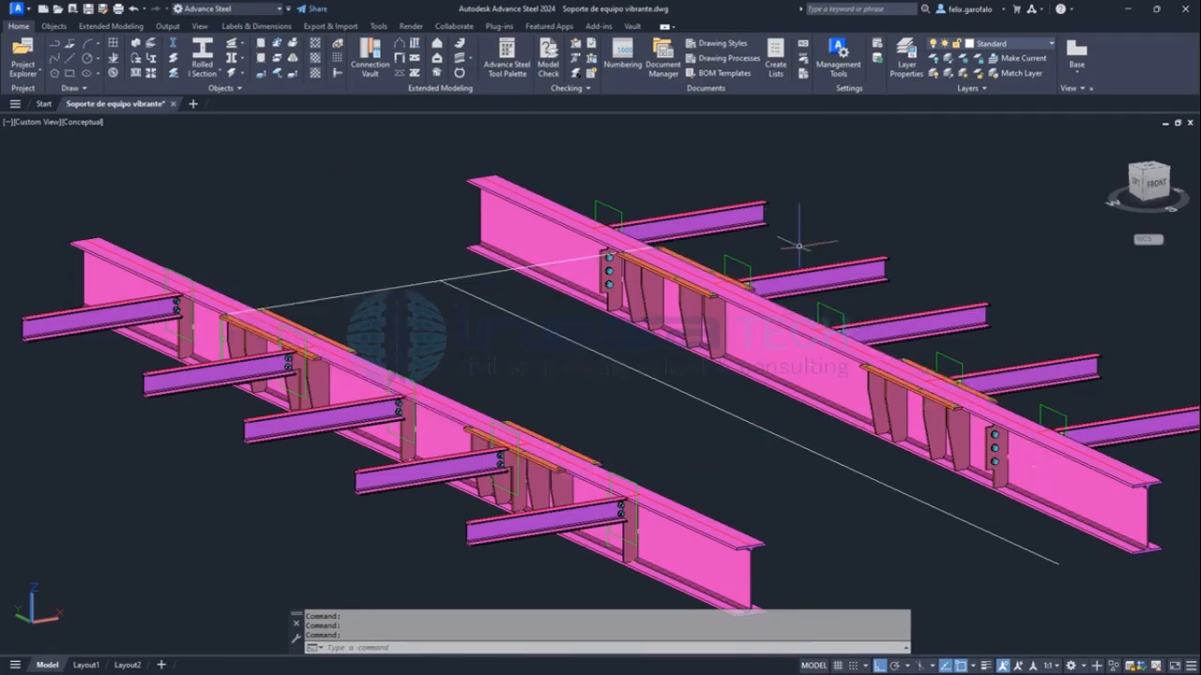
# Inspect the I-shaped end profile of the main beam from the front, highlighting the beam and clearing the selection.
pyautogui.scroll(-3, 818, 258)
pyautogui.keyDown('shift'); pyautogui.moveTo(818, 258); pyautogui.dragTo(677, 290, button='middle'); pyautogui.keyUp('shift')
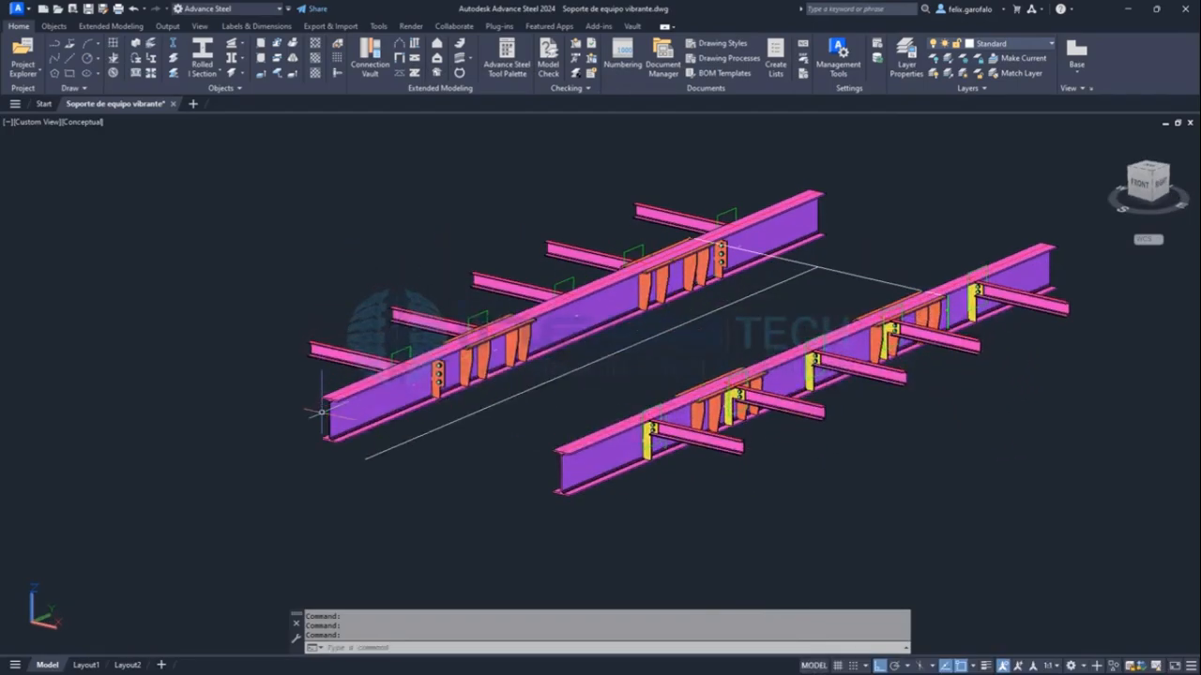
pyautogui.scroll(10, 328, 385)
pyautogui.click(418, 195)
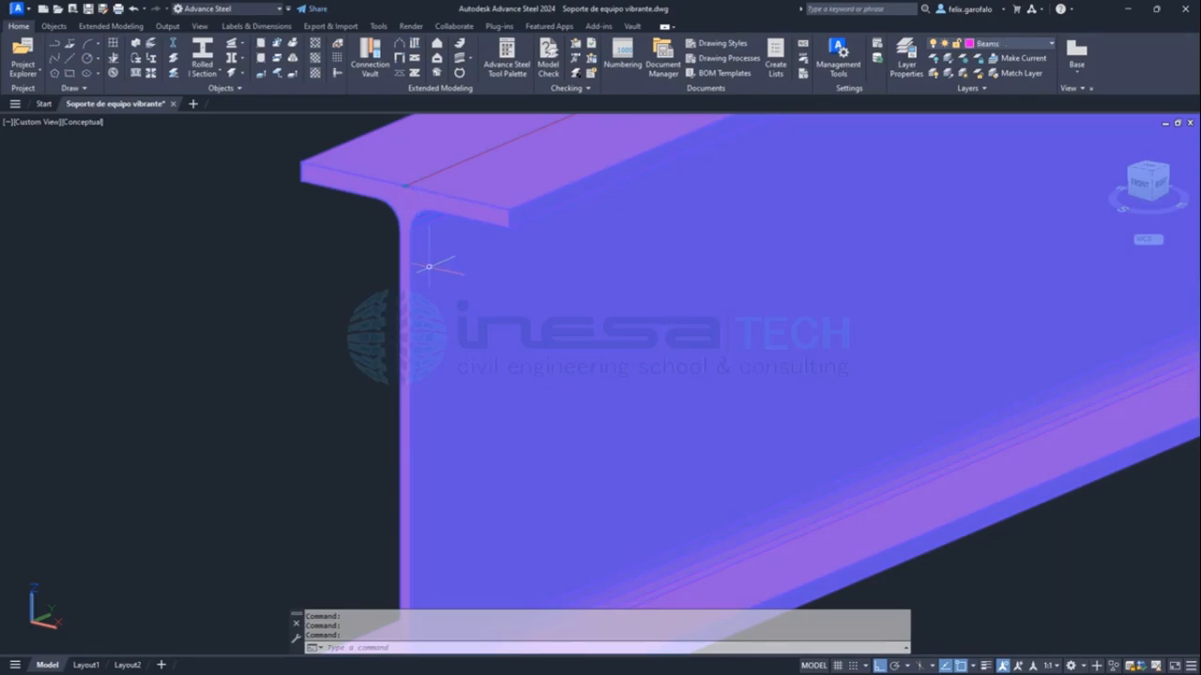
pyautogui.scroll(-2, 429, 266)
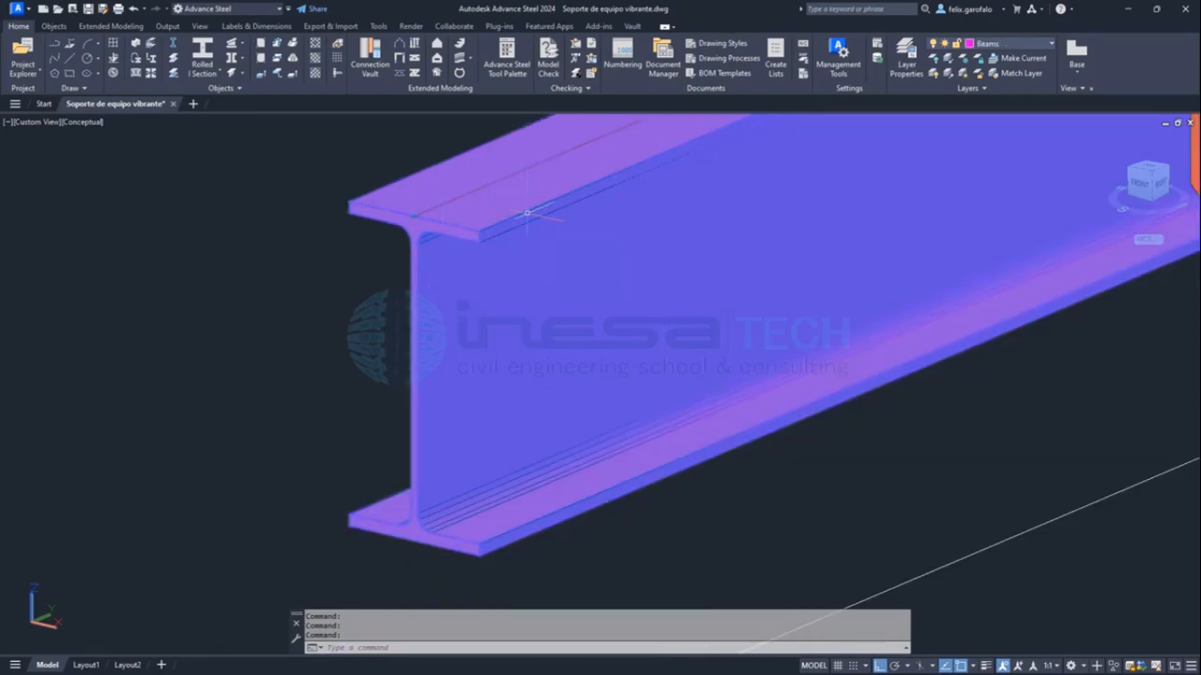
pyautogui.scroll(-5, 531, 231)
pyautogui.moveTo(625, 224); pyautogui.dragTo(460, 478, button='middle')
pyautogui.press('Escape')
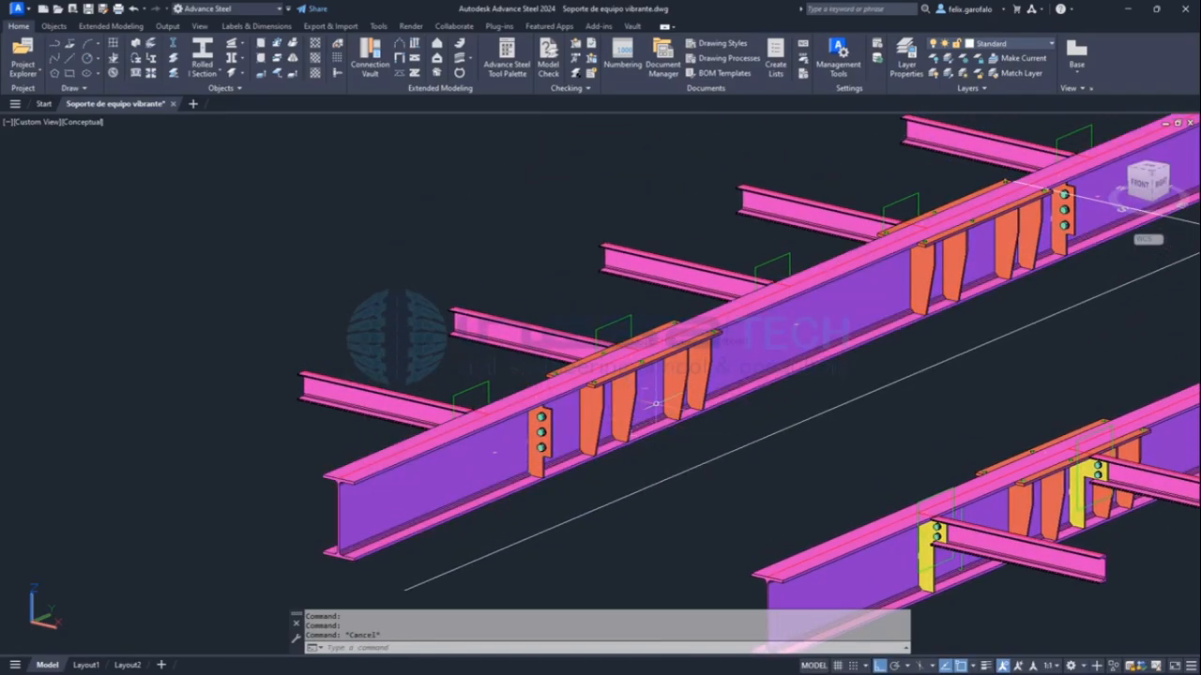
# Inspect the drilled mounting plates and four tapered stiffeners near the end of the main beam.
pyautogui.scroll(5, 656, 405)
pyautogui.moveTo(657, 217)
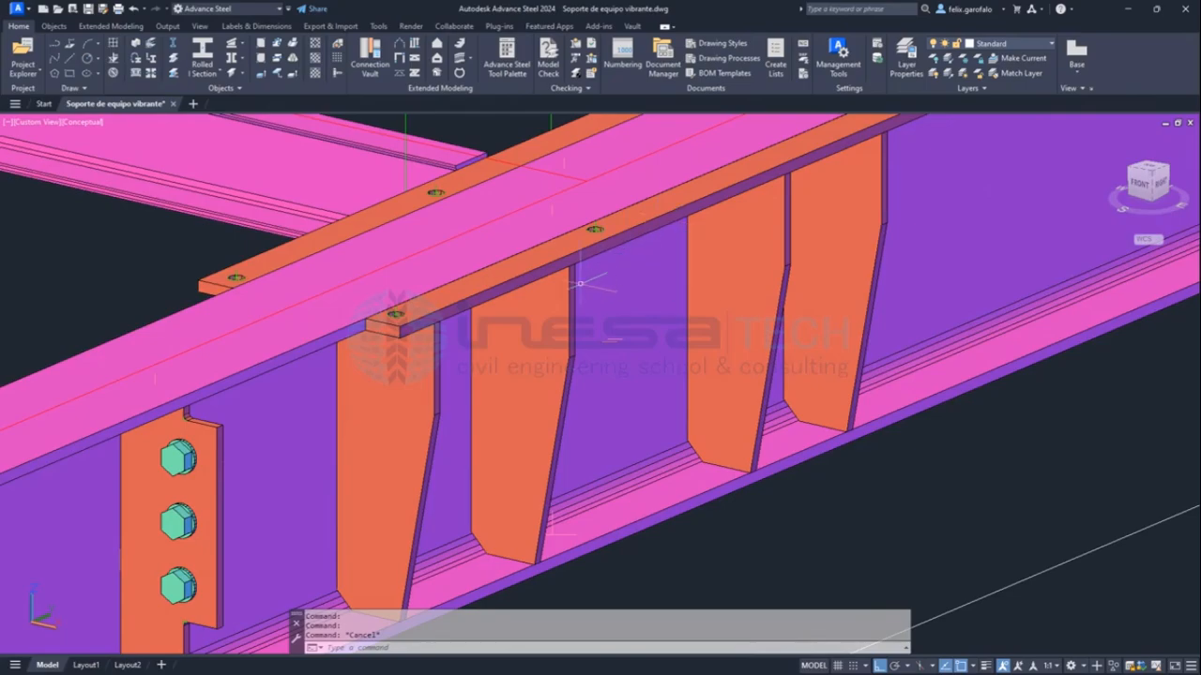
pyautogui.scroll(-5, 580, 281)
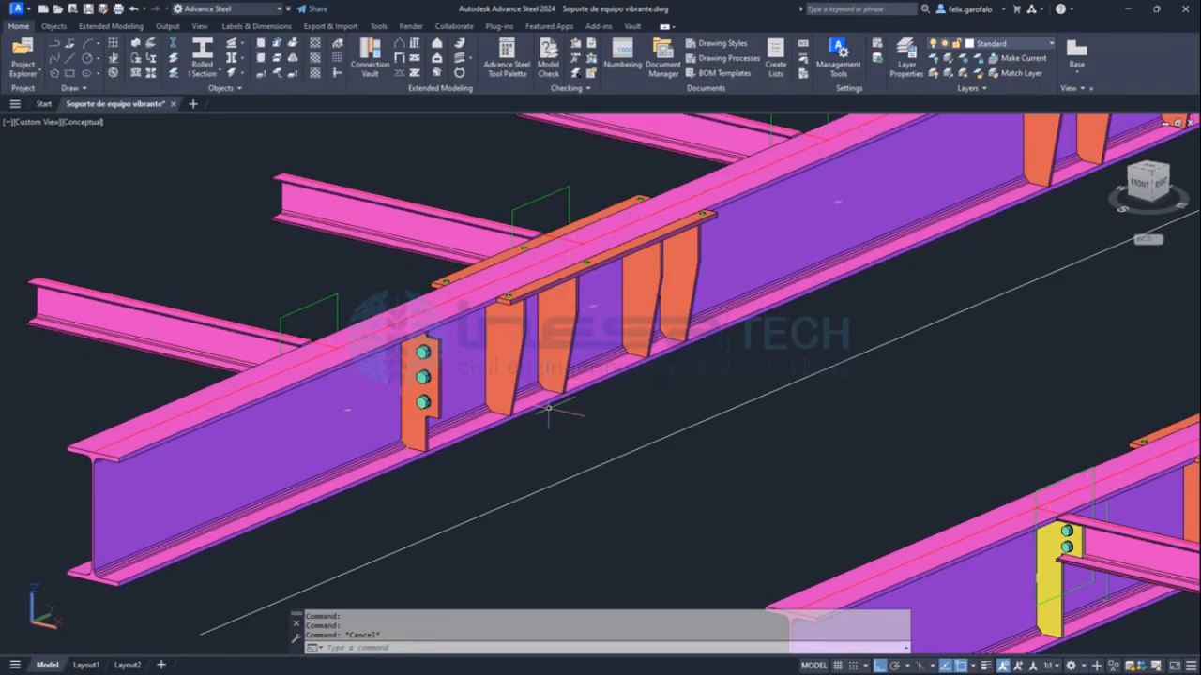
pyautogui.scroll(-5, 549, 408)
# Mark the symmetry line midway between the main beams, encircle one half of the support with a cloud, and clear the markup.
pyautogui.keyDown('shift'); pyautogui.moveTo(635, 407); pyautogui.dragTo(723, 410, button='middle'); pyautogui.keyUp('shift')
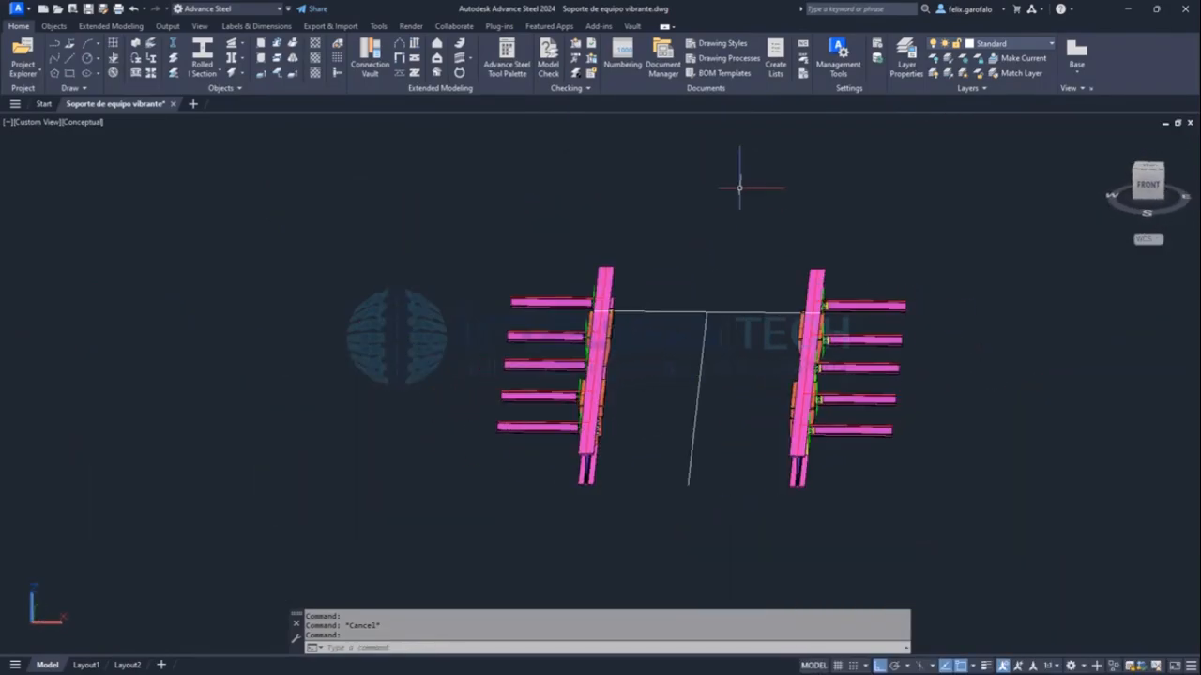
pyautogui.keyDown('shift'); pyautogui.moveTo(699, 521); pyautogui.dragTo(700, 521, button='middle'); pyautogui.keyUp('shift')
pyautogui.keyDown('shift'); pyautogui.moveTo(715, 215); pyautogui.dragTo(674, 559); pyautogui.keyUp('shift')
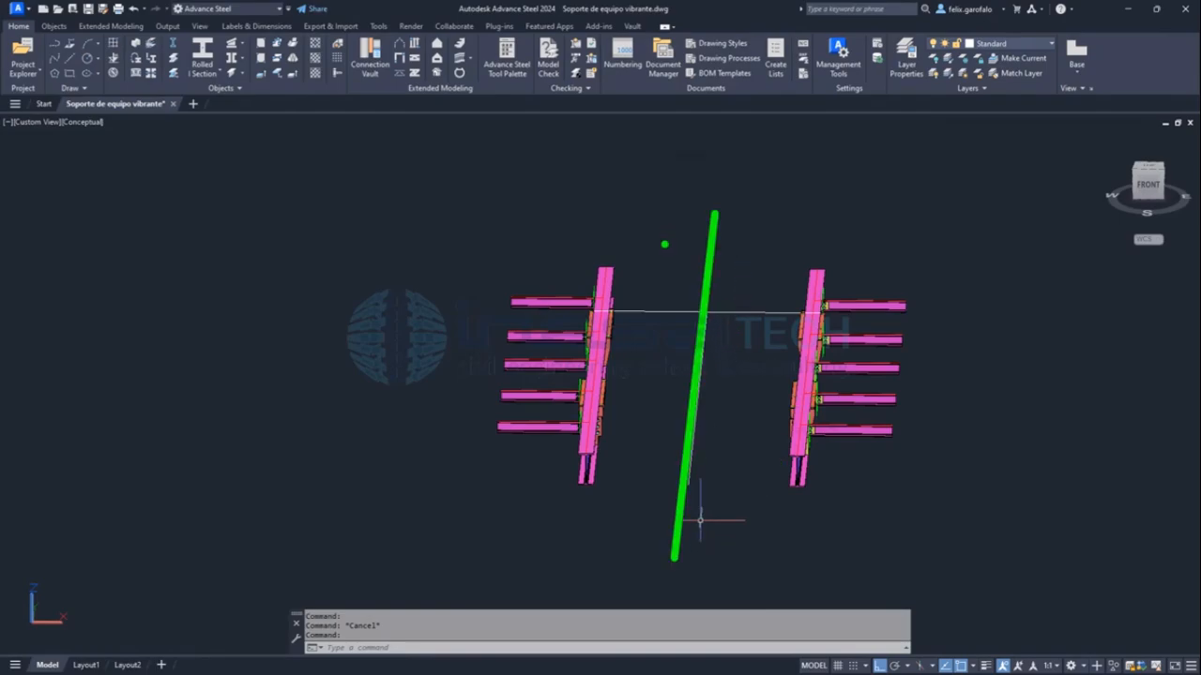
pyautogui.moveTo(638, 249)
pyautogui.mouseDown()
pyautogui.moveTo(618, 227)
pyautogui.moveTo(546, 227)
pyautogui.moveTo(467, 298)
pyautogui.moveTo(430, 398)
pyautogui.moveTo(469, 506)
pyautogui.moveTo(577, 543)
pyautogui.moveTo(668, 469)
pyautogui.moveTo(682, 379)
pyautogui.moveTo(645, 243)
pyautogui.mouseUp()
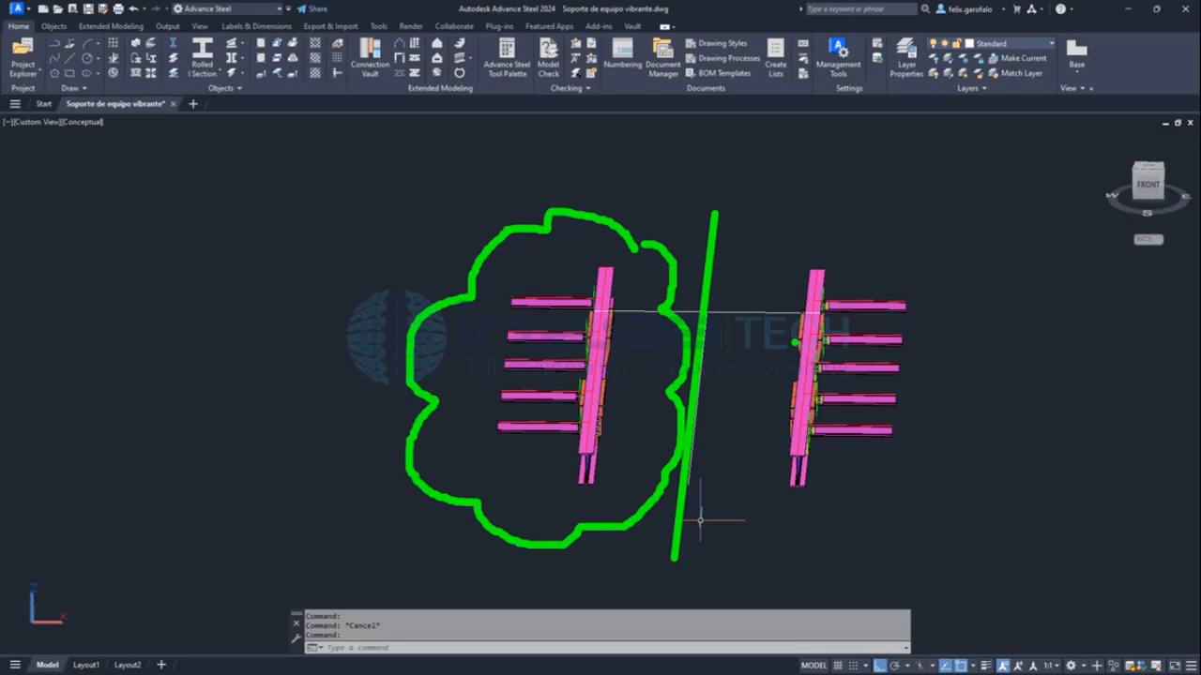
pyautogui.press('Escape')
# Highlight the main beam of the encircled half in an oblique view, and clear the selection.
pyautogui.scroll(5, 642, 381)
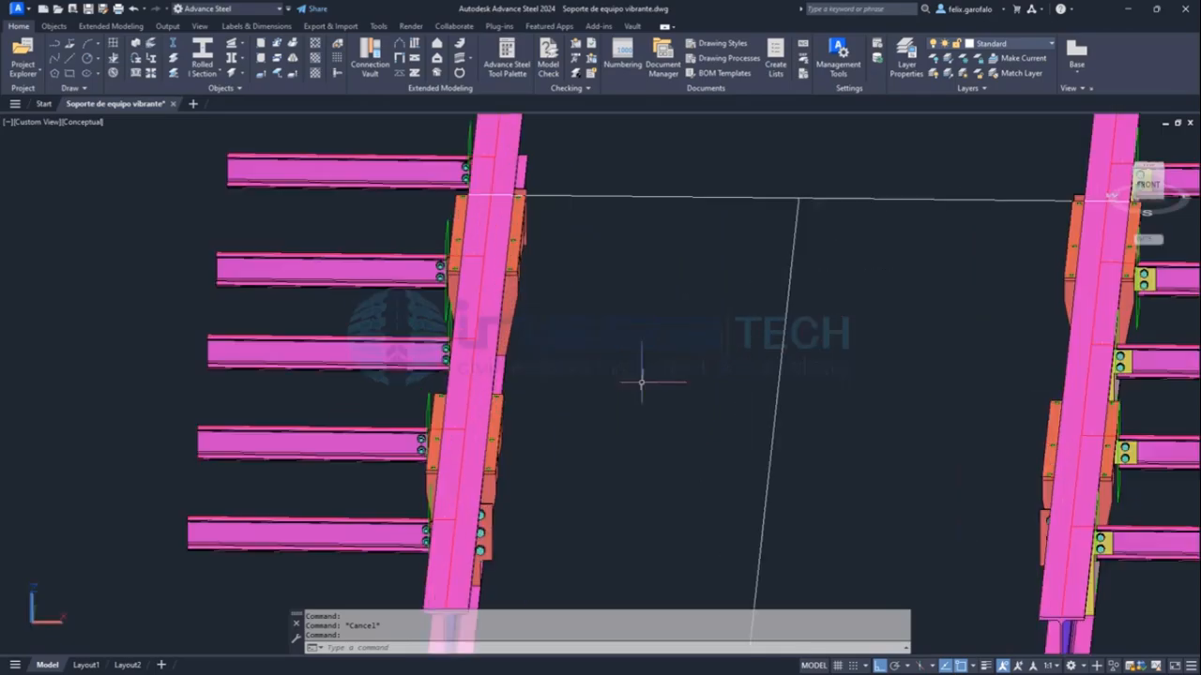
pyautogui.click(485, 399)
pyautogui.moveTo(596, 433)
pyautogui.keyDown('shift'); pyautogui.mouseDown(button='middle')
pyautogui.moveTo(569, 394)
pyautogui.moveTo(560, 429)
pyautogui.moveTo(578, 427)
pyautogui.mouseUp(button='middle'); pyautogui.keyUp('shift')
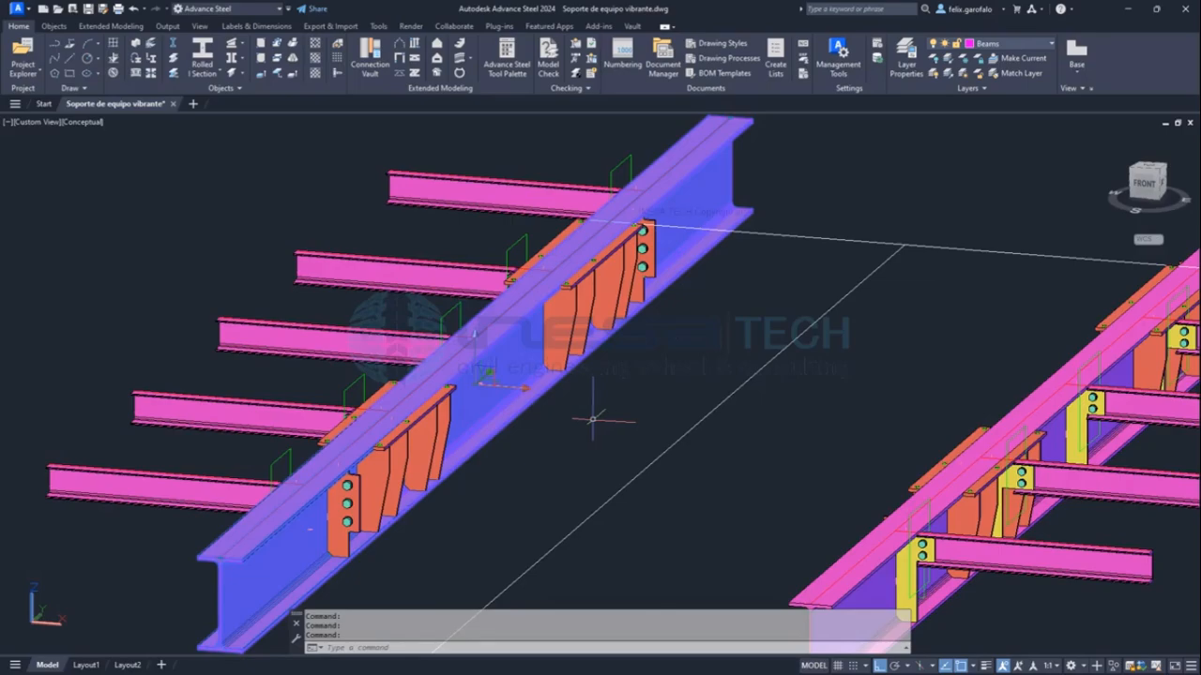
pyautogui.press('Escape')
pyautogui.press('Escape')
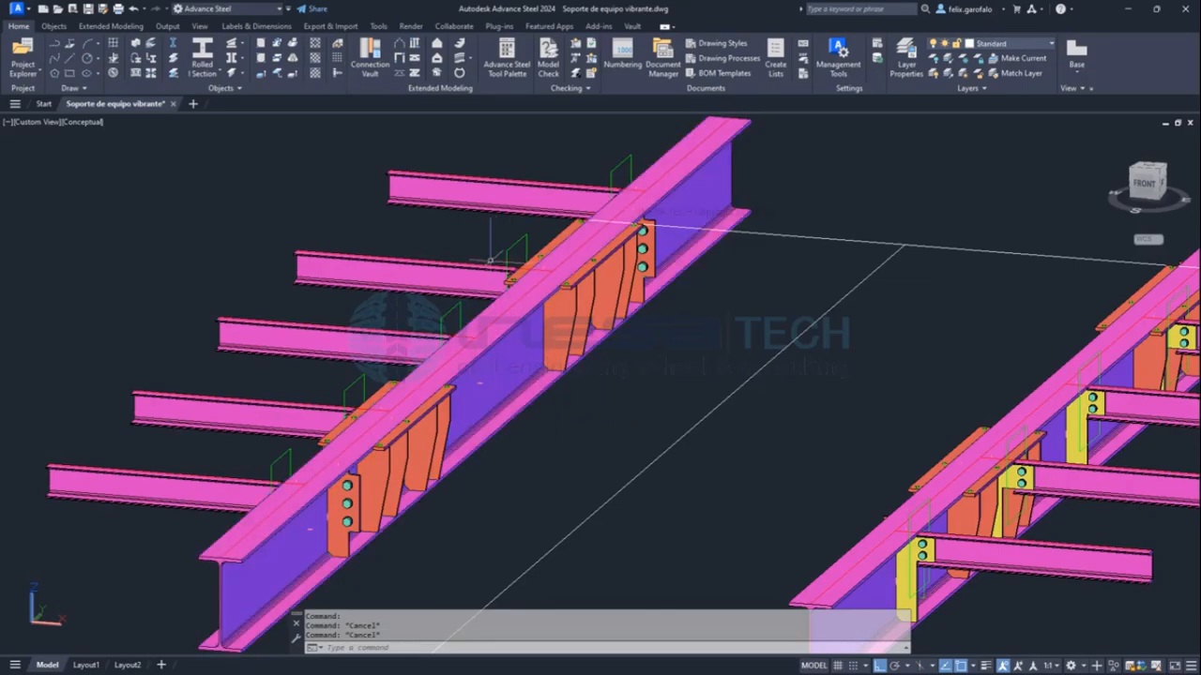
pyautogui.click(514, 330)
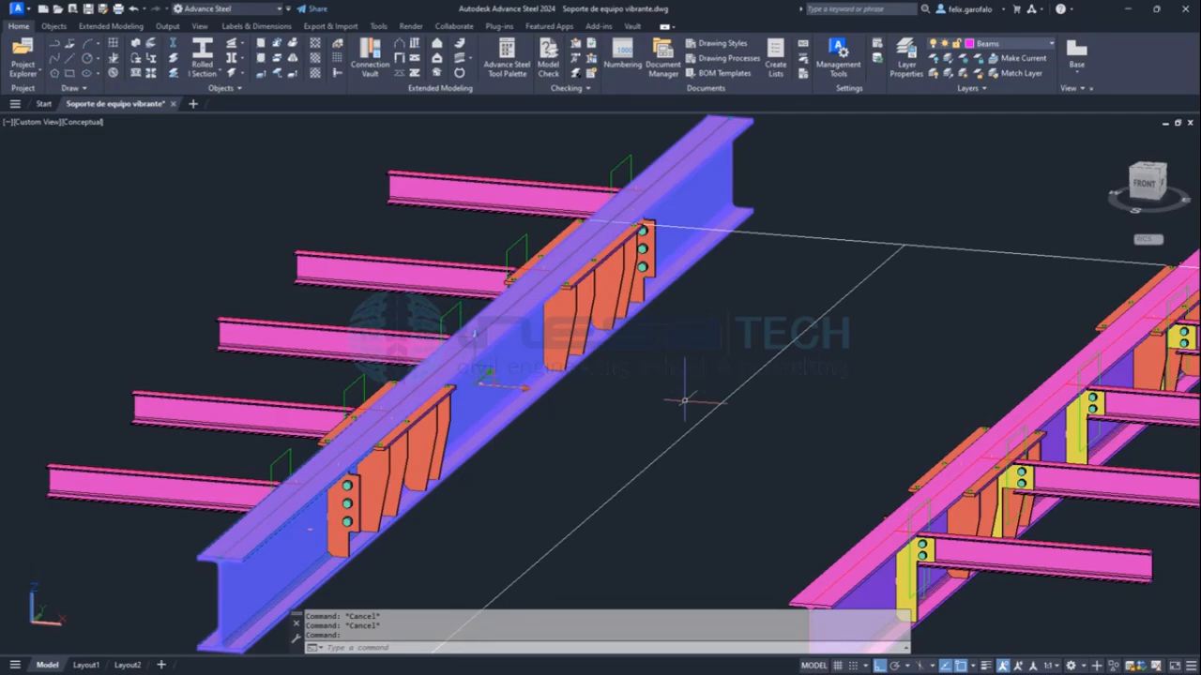
pyautogui.press('Escape')
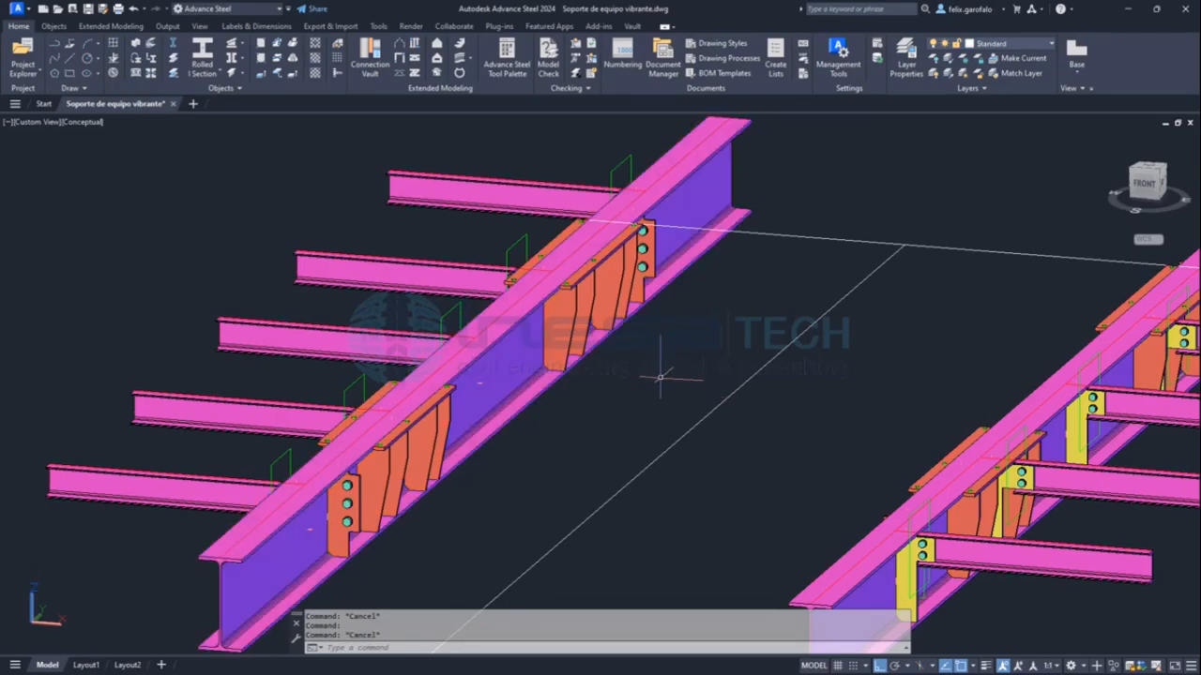
# Inspect the end secondary beam's two-bolt connection to the main beam, highlighting the beam, bolts and connection plate and clearing the selection.
pyautogui.keyDown('shift'); pyautogui.moveTo(600, 408); pyautogui.dragTo(919, 372, button='middle'); pyautogui.keyUp('shift')
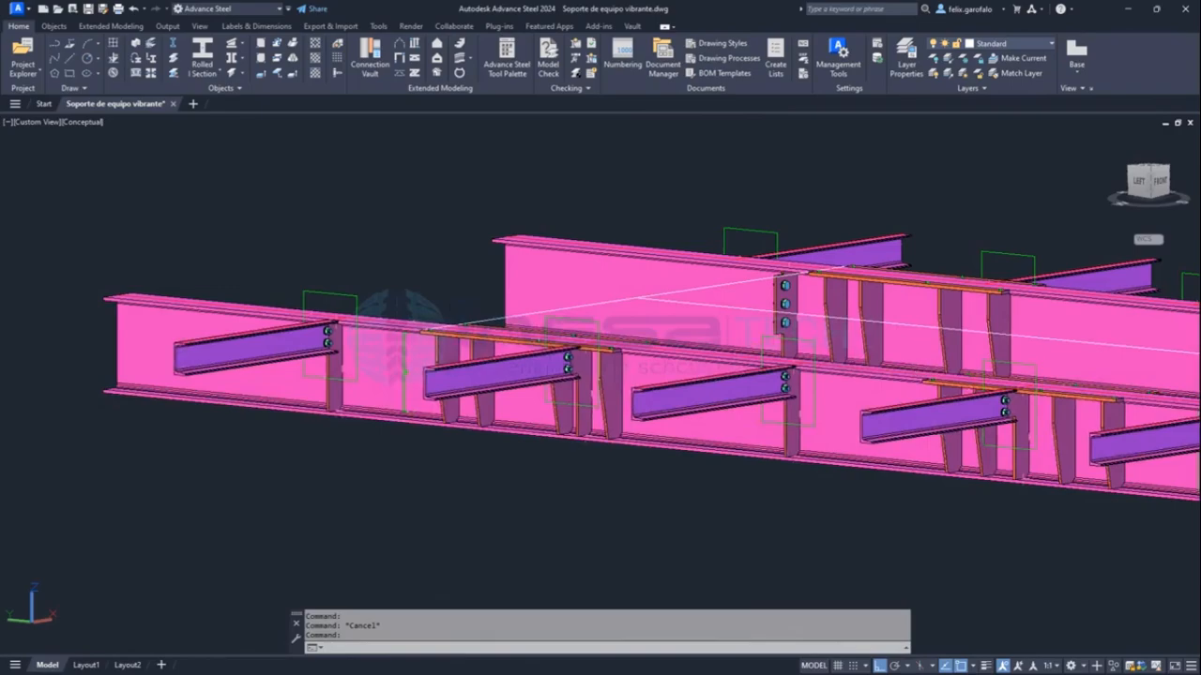
pyautogui.scroll(8, 565, 380)
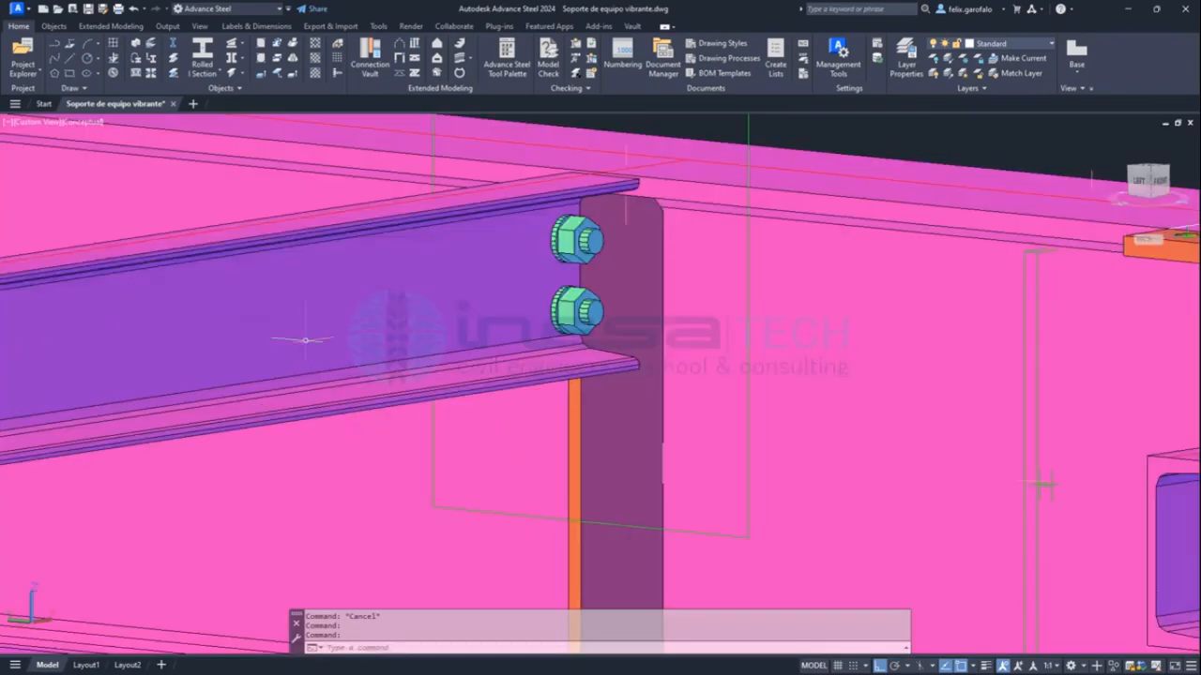
pyautogui.click(534, 219)
pyautogui.click(574, 235)
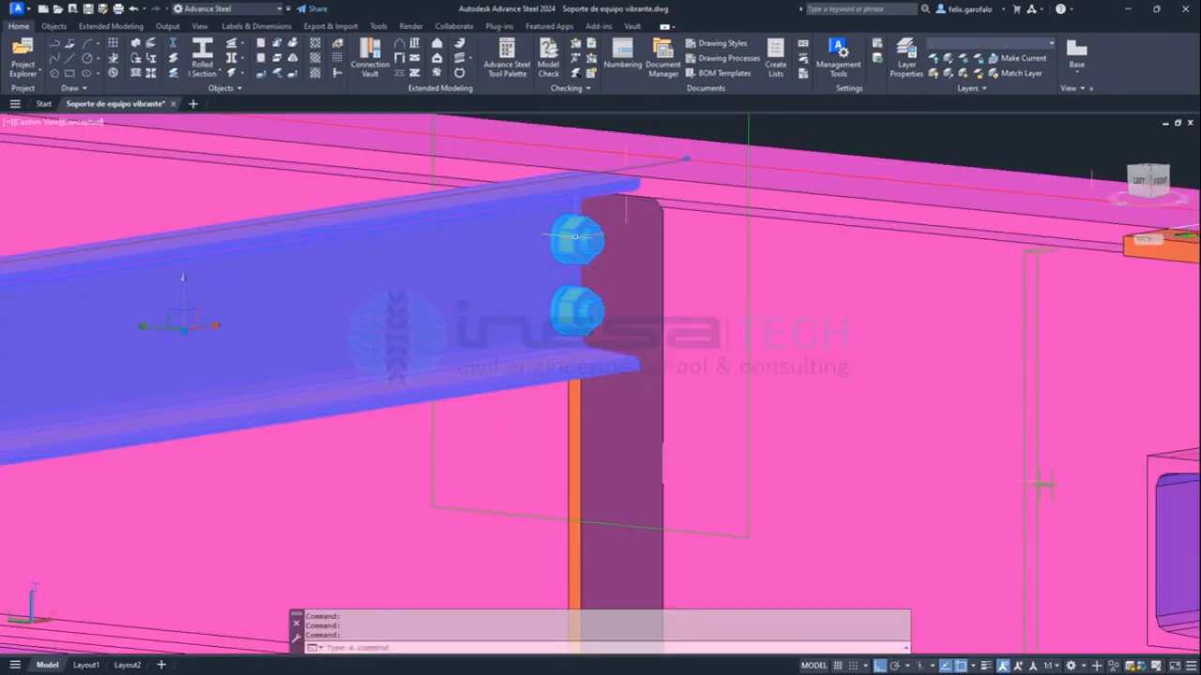
pyautogui.click(623, 277)
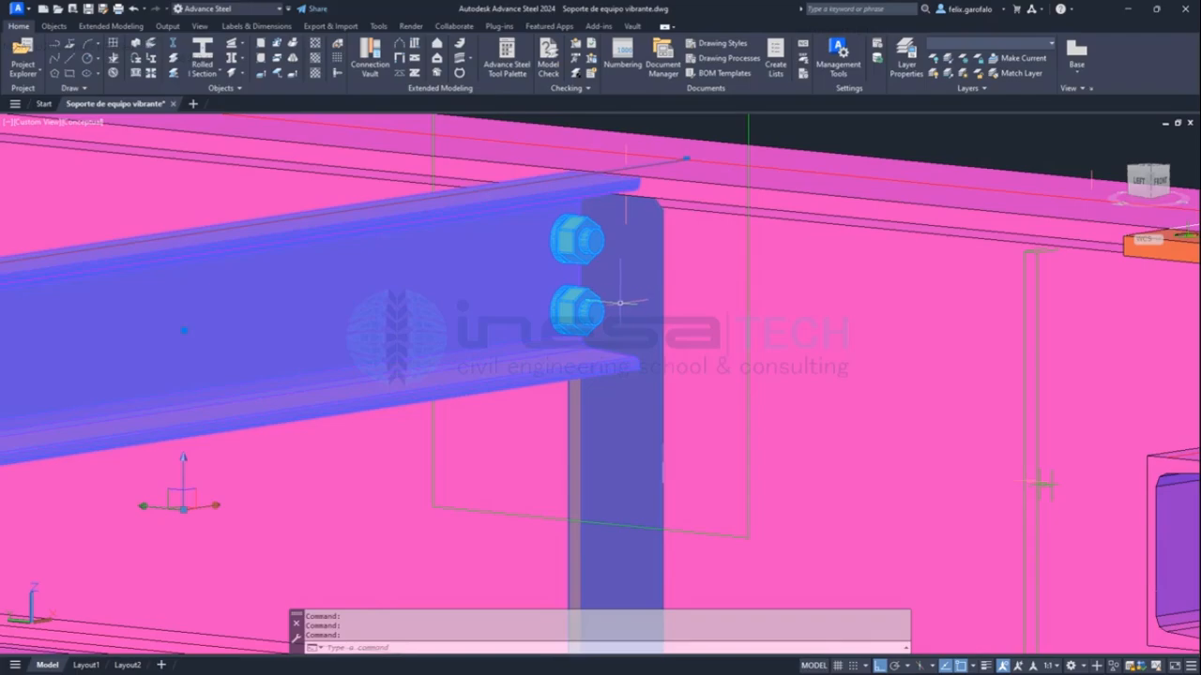
pyautogui.press('Escape')
pyautogui.press('Escape')
pyautogui.scroll(-3, 622, 300)
pyautogui.scroll(-5, 623, 302)
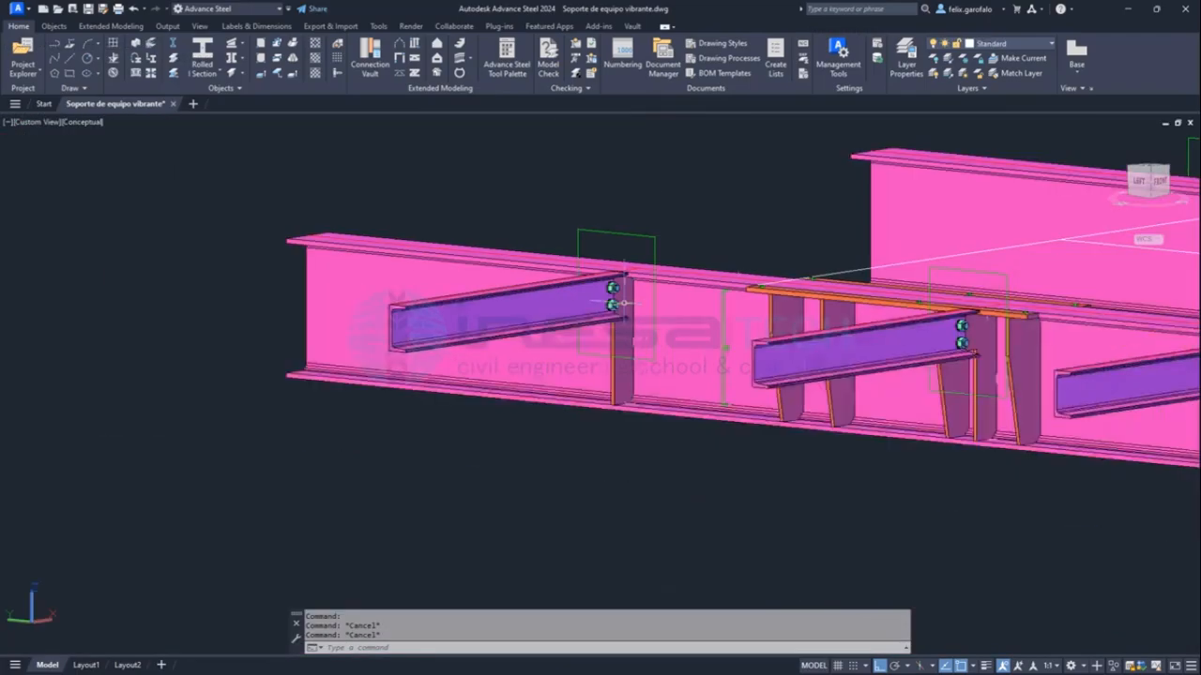
# Hide the first two secondary beams and the two bolts of the end connection to expose its plate.
pyautogui.keyDown('shift'); pyautogui.moveTo(540, 246); pyautogui.dragTo(694, 319, button='middle'); pyautogui.keyUp('shift')
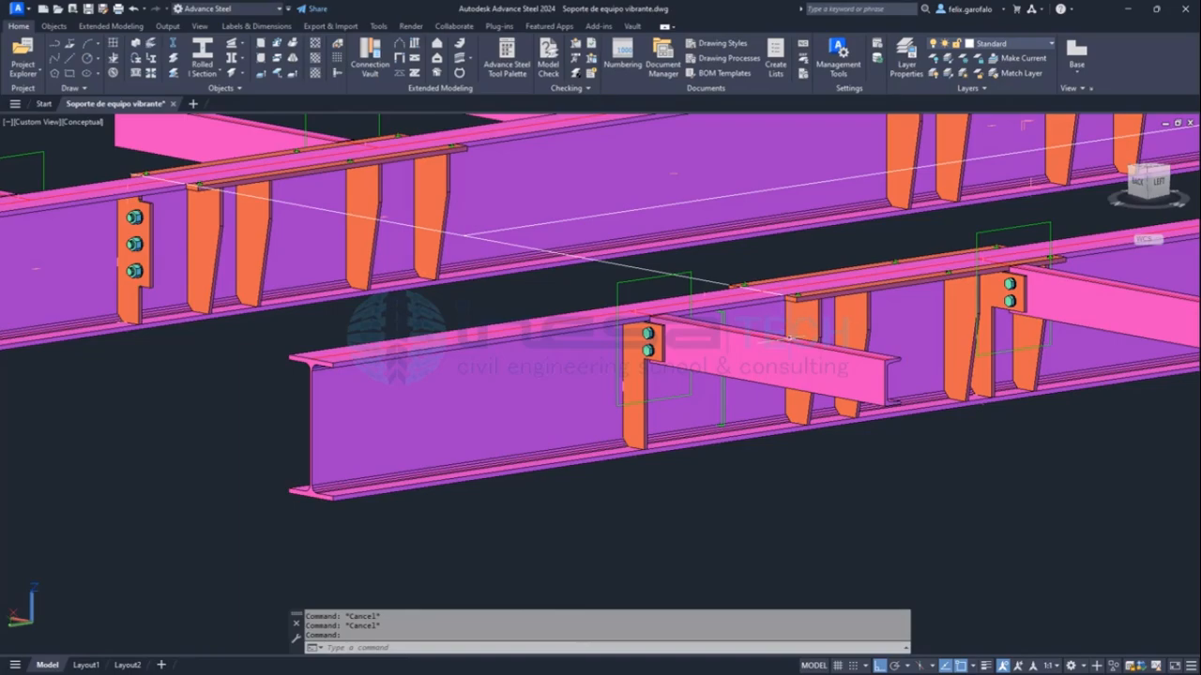
pyautogui.click(751, 352)
pyautogui.click(1053, 279)
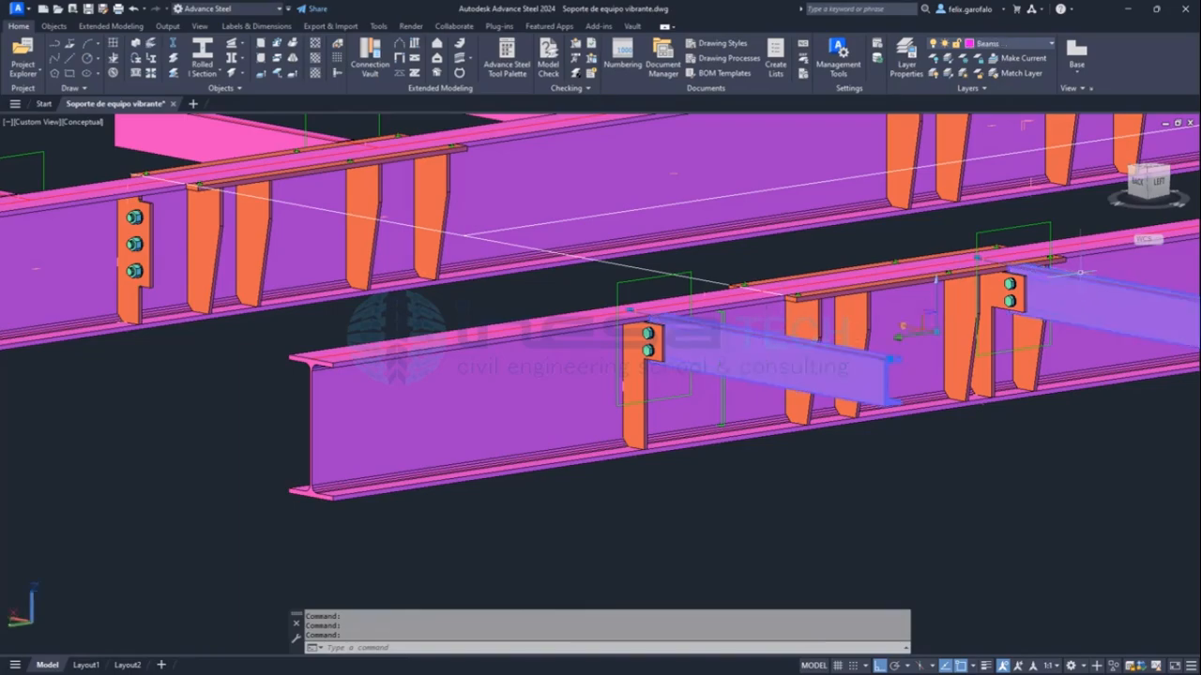
pyautogui.scroll(6, 648, 338)
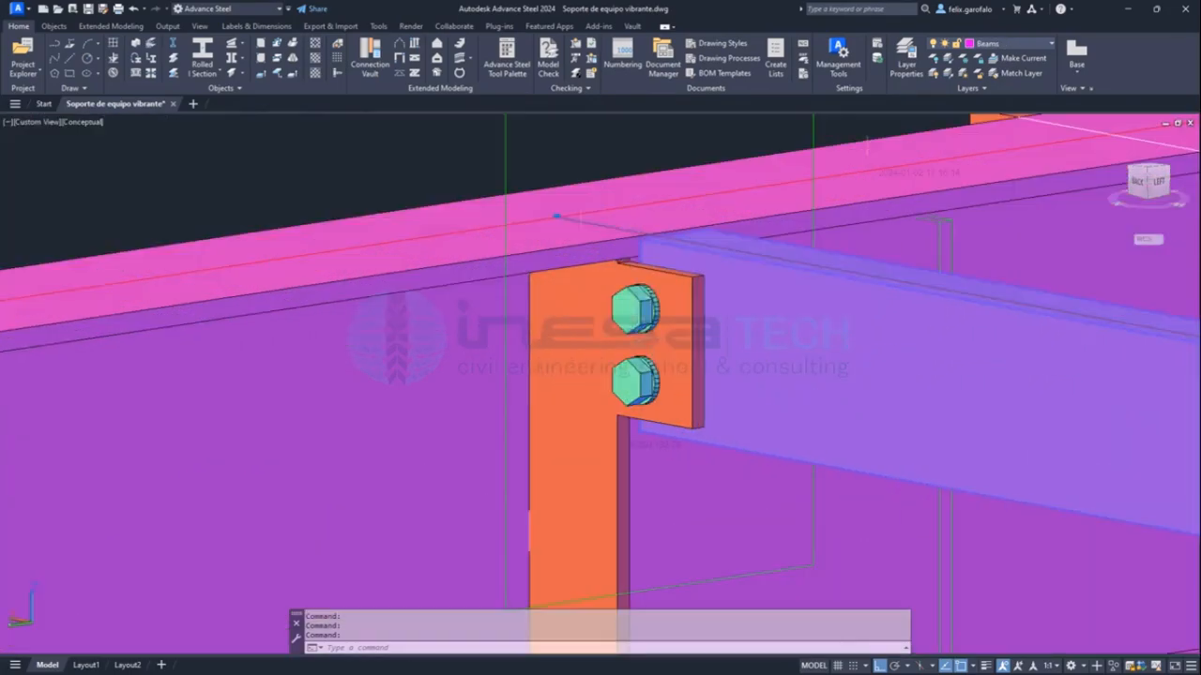
pyautogui.click(647, 328)
pyautogui.rightClick(525, 156)
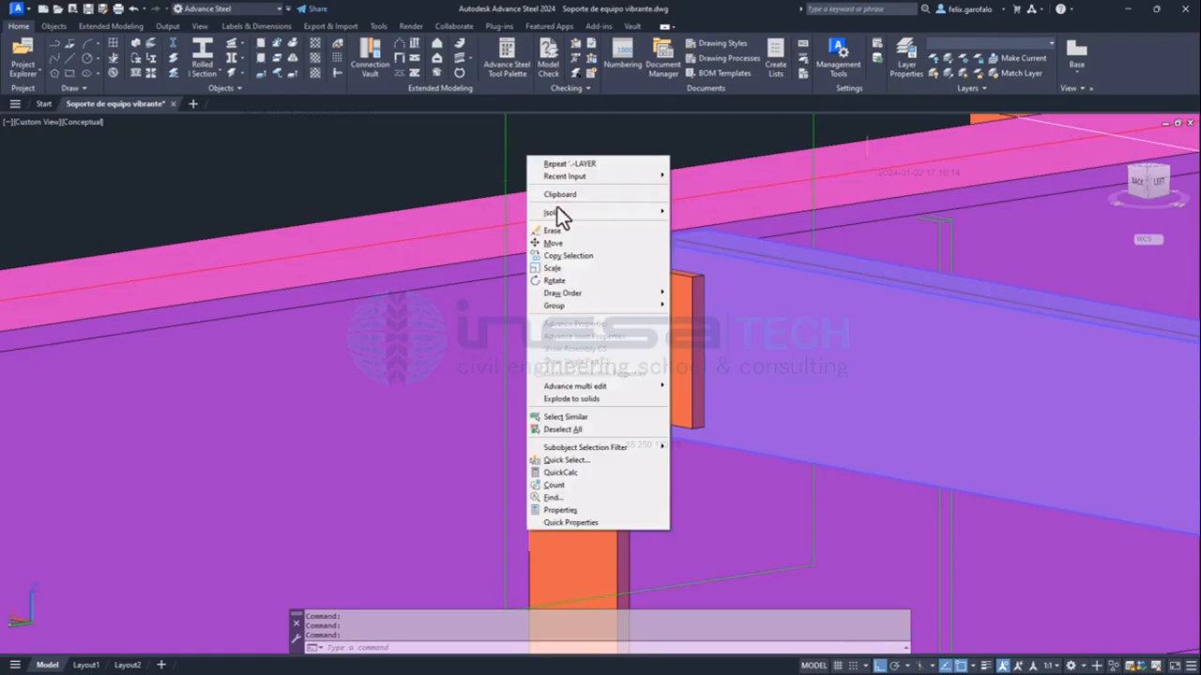
pyautogui.moveTo(581, 211)
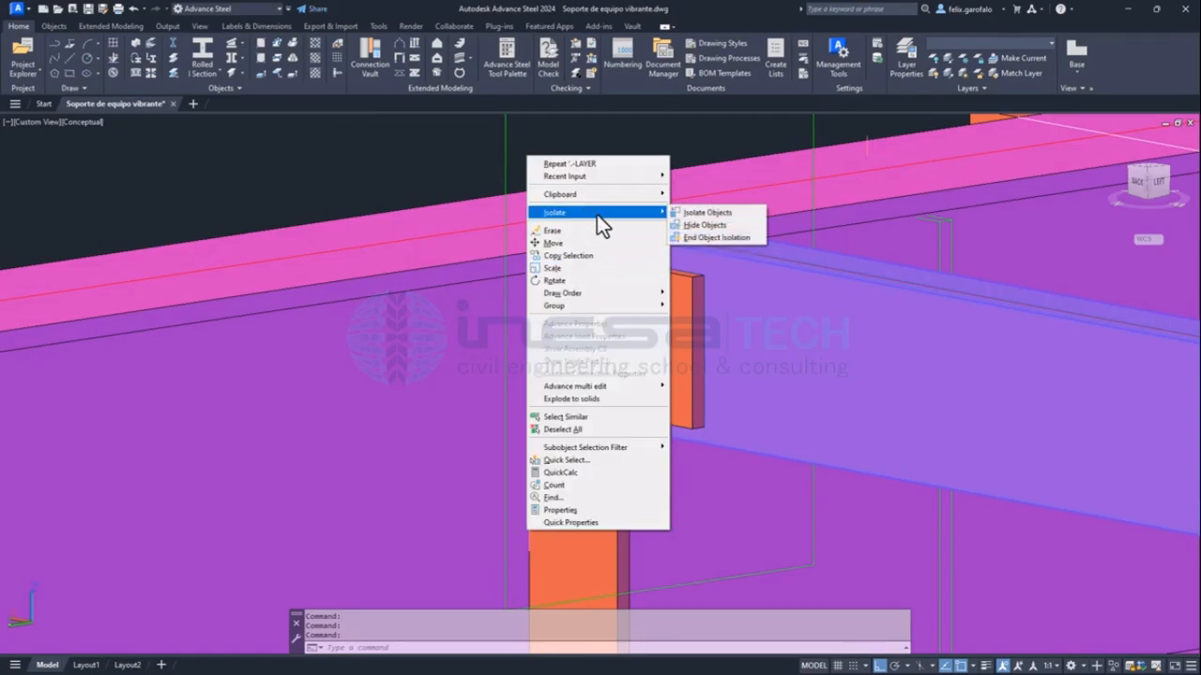
pyautogui.click(688, 223)
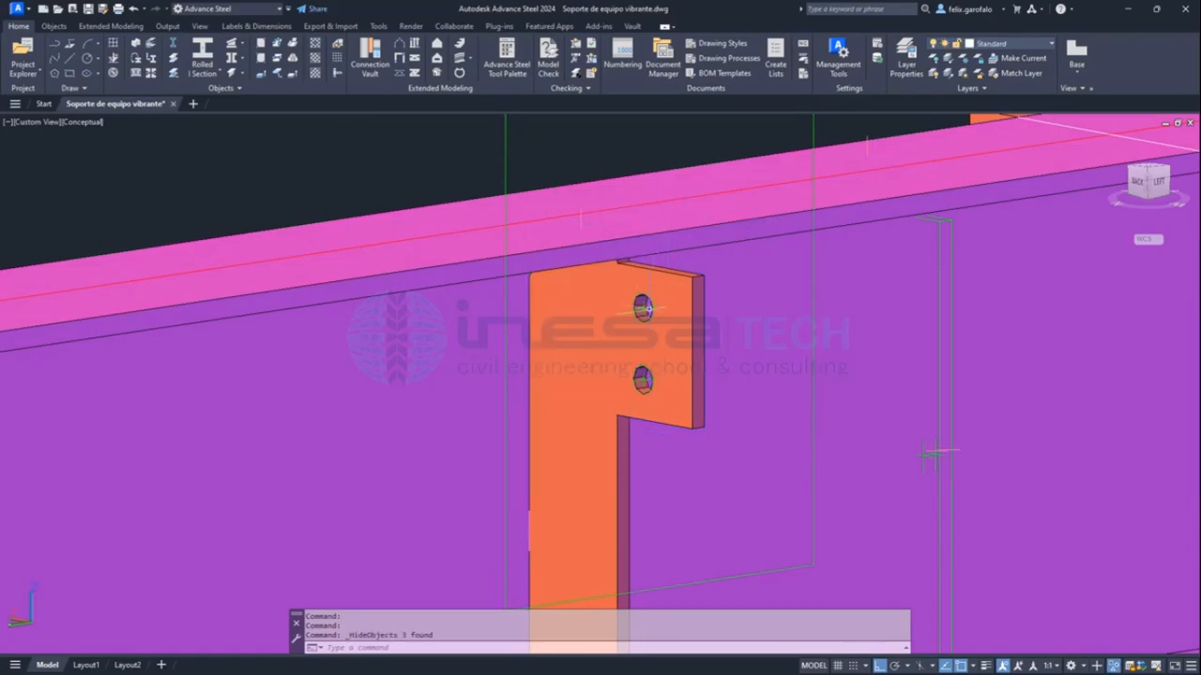
# Inspect the exposed two-hole connection plate on the main beam, highlighting it and clearing the selection, and review the whole support.
pyautogui.click(647, 301)
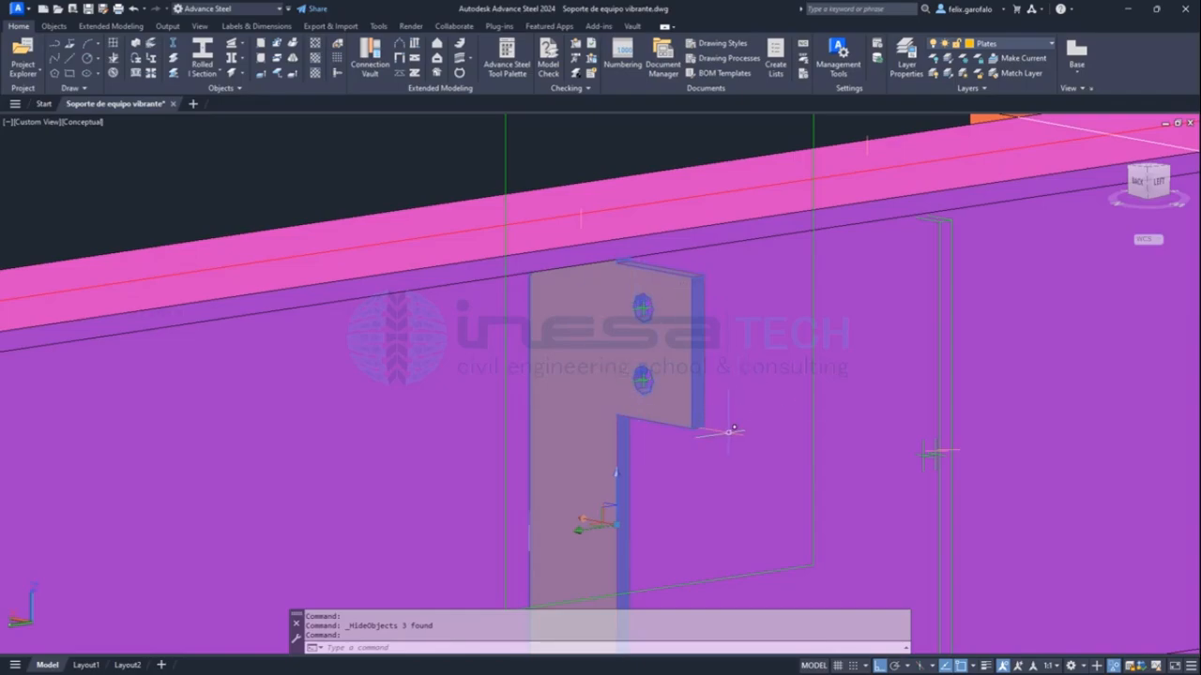
pyautogui.press('Escape')
pyautogui.press('Escape')
pyautogui.scroll(-10, 722, 342)
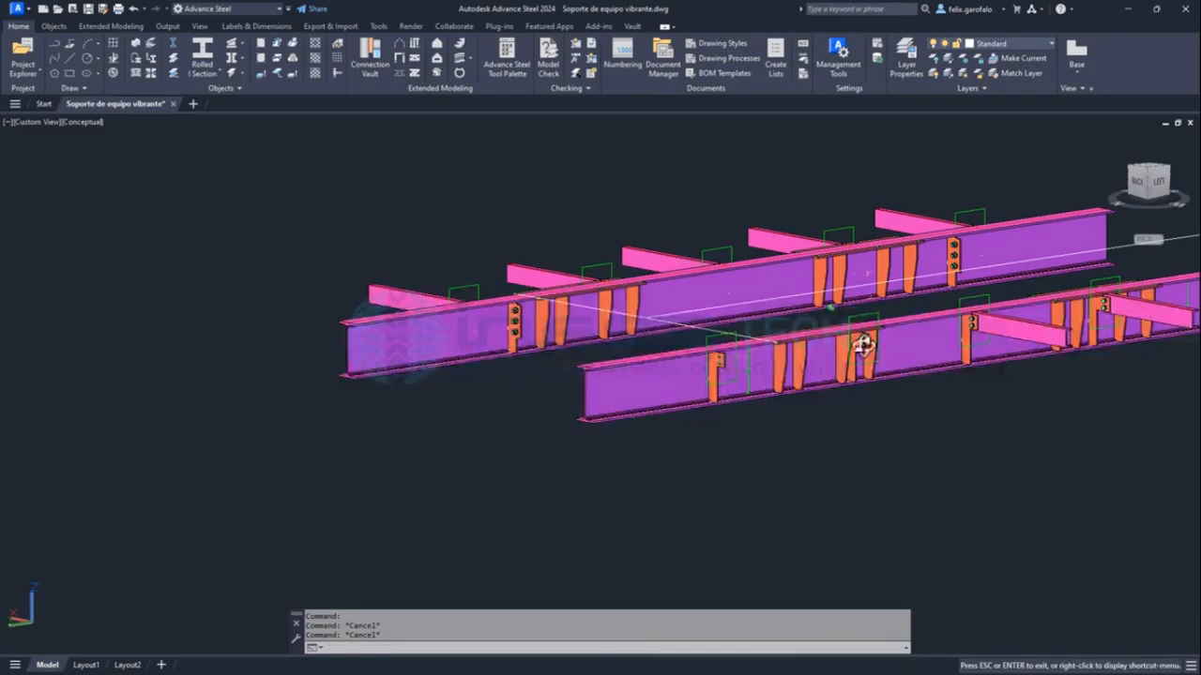
pyautogui.keyDown('shift'); pyautogui.moveTo(857, 348); pyautogui.dragTo(626, 378, button='middle'); pyautogui.keyUp('shift')
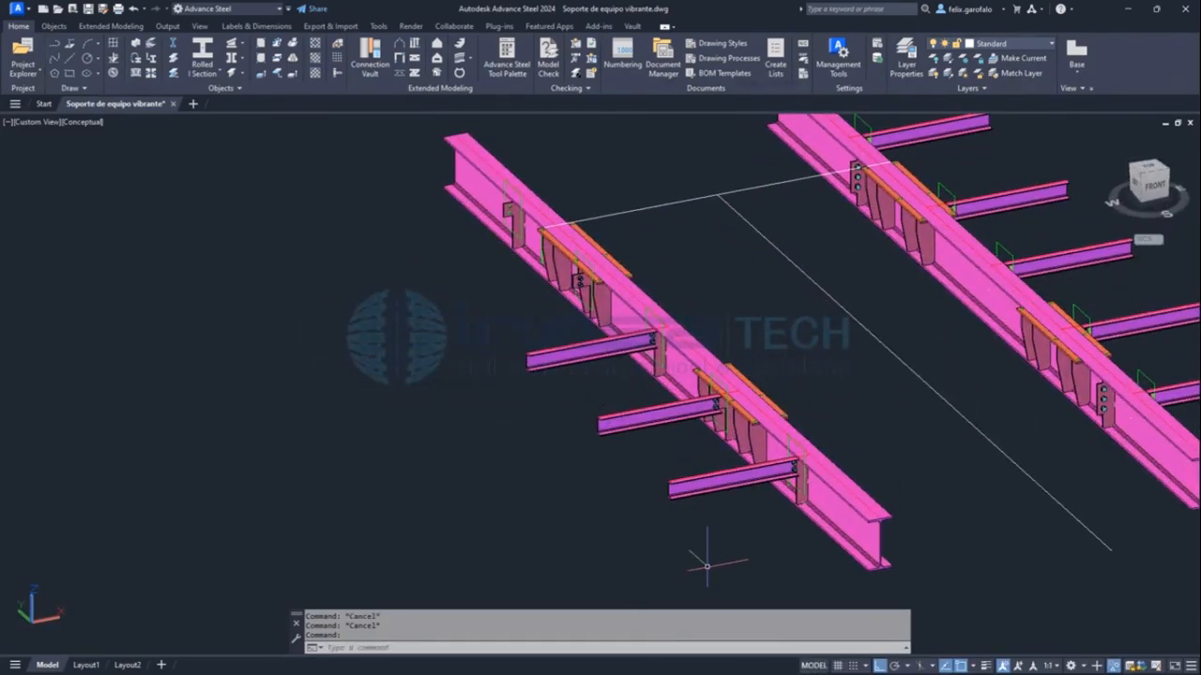
# Inspect the main beam and a mounting seat's plates and stiffeners, highlighting them together, clearing the selection and reviewing the whole support.
pyautogui.moveTo(982, 316); pyautogui.dragTo(930, 341, button='middle')
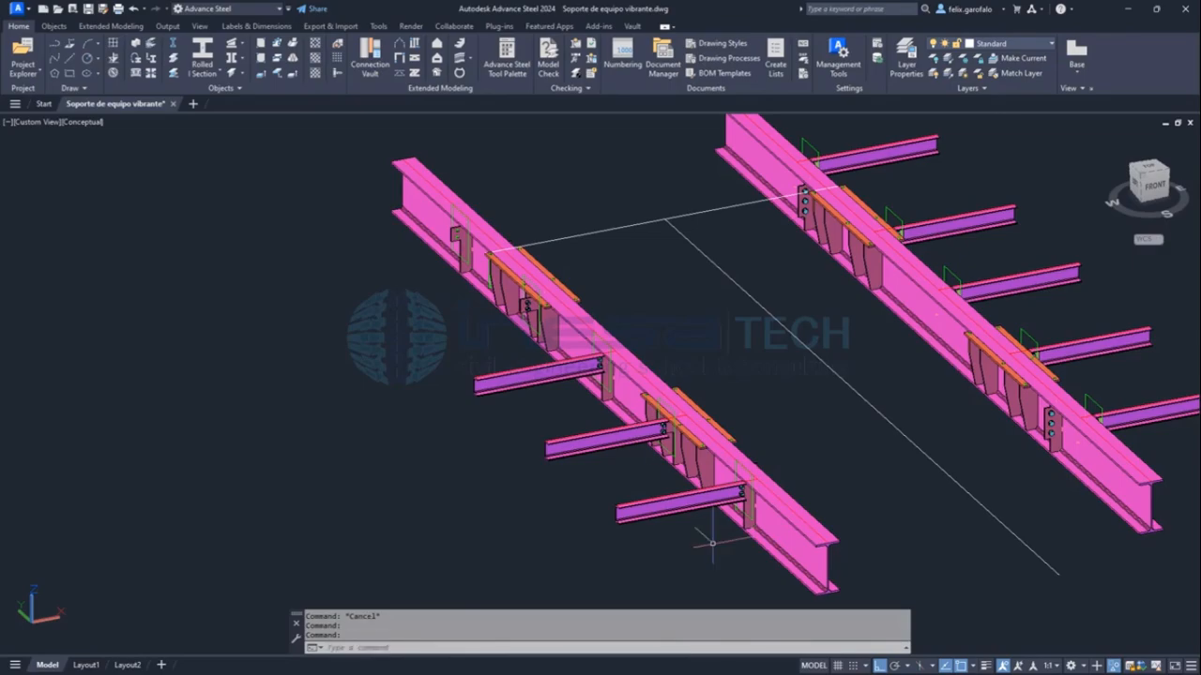
pyautogui.click(627, 382)
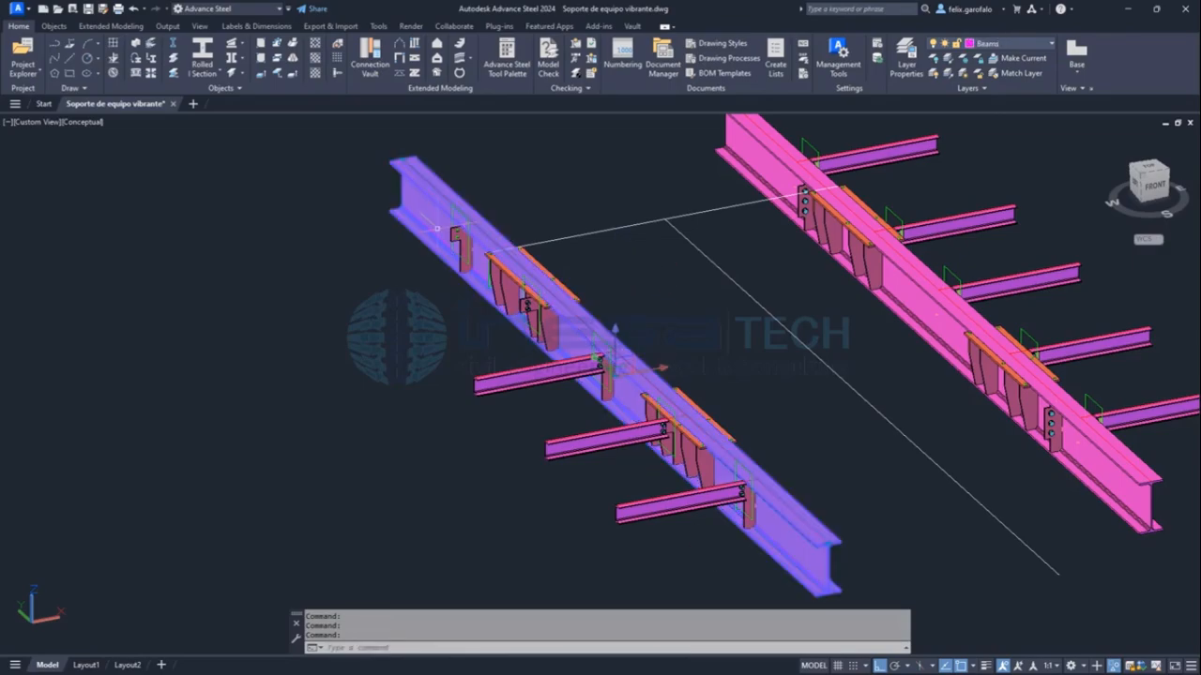
pyautogui.scroll(5, 455, 235)
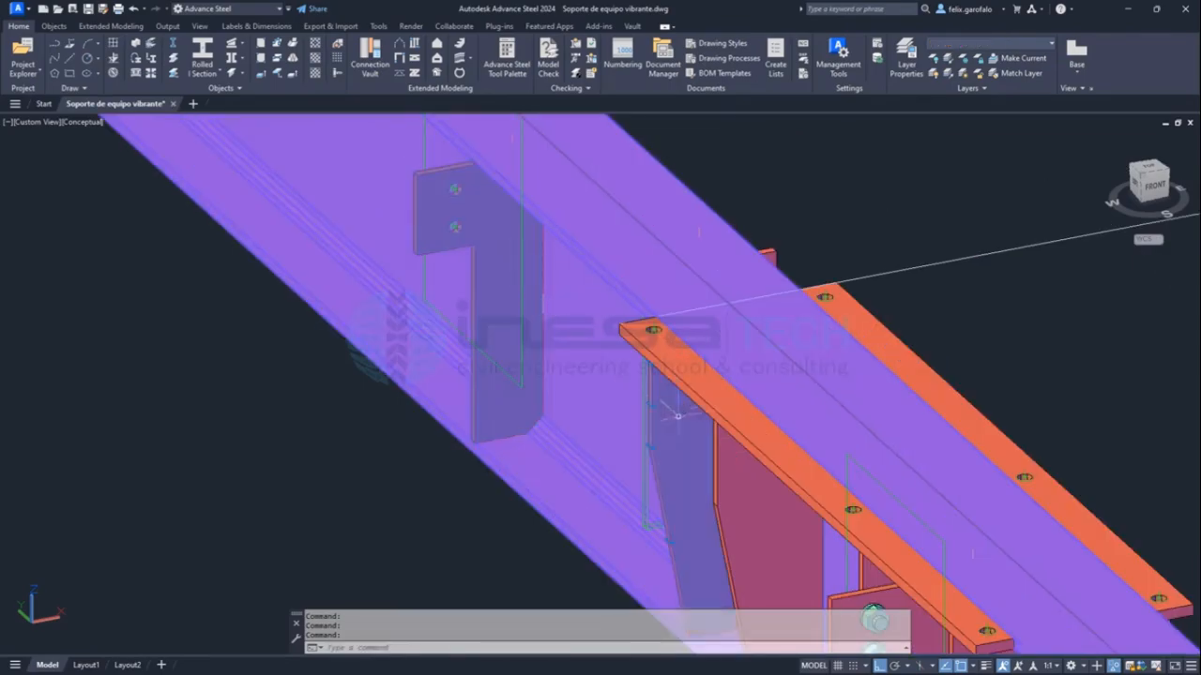
pyautogui.click(748, 414)
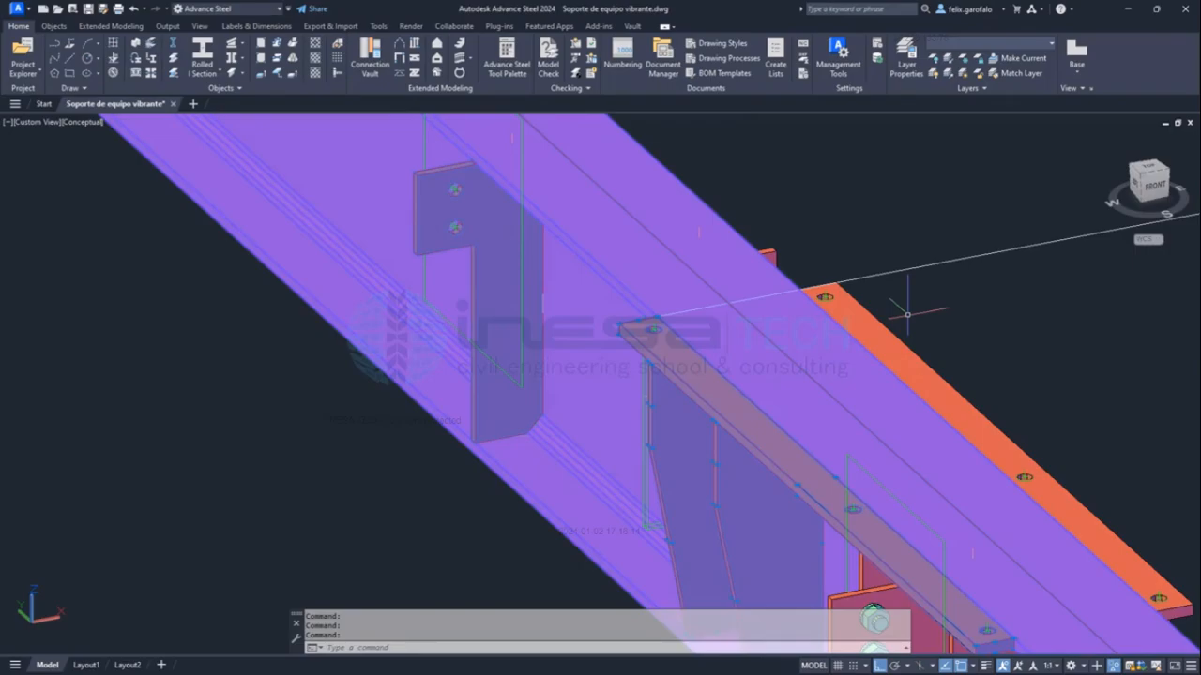
pyautogui.press('Escape')
pyautogui.press('Escape')
pyautogui.scroll(-6, 923, 251)
pyautogui.moveTo(919, 254); pyautogui.dragTo(616, 313, button='middle')
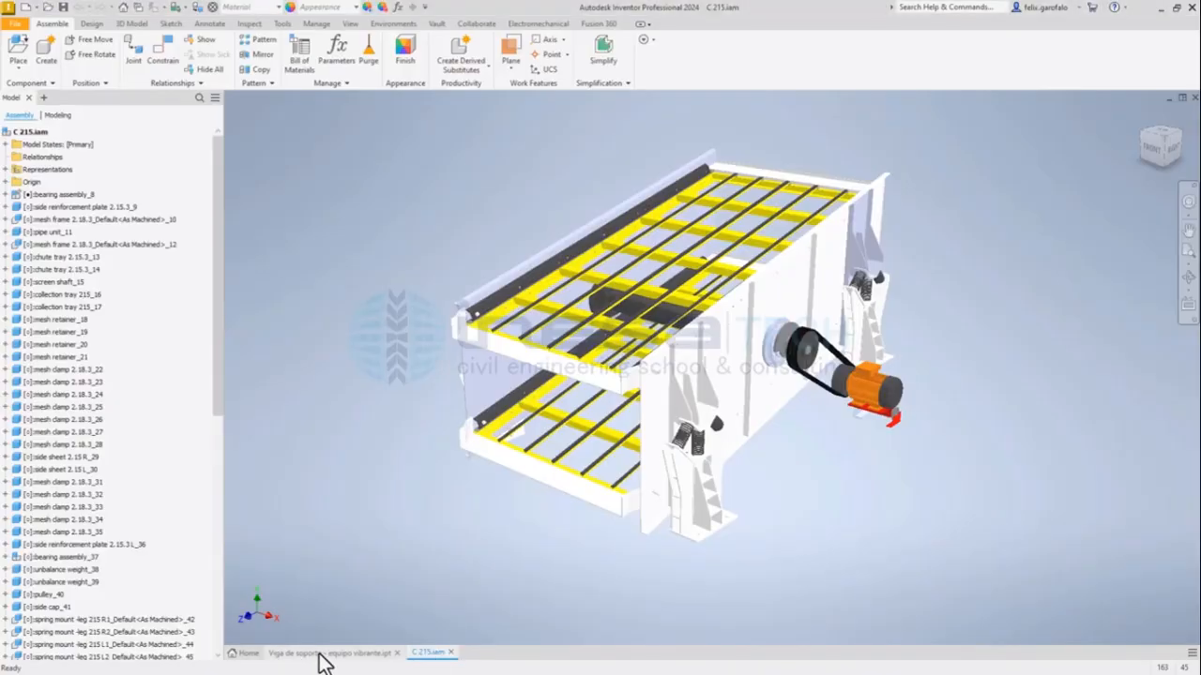
# Switch to the Inventor part Viga de soporte - equipo vibrante.ipt and inspect the beam's upper flange and end connection plate holes, clearing the selections.
pyautogui.moveTo(319, 651); pyautogui.dragTo(428, 360)
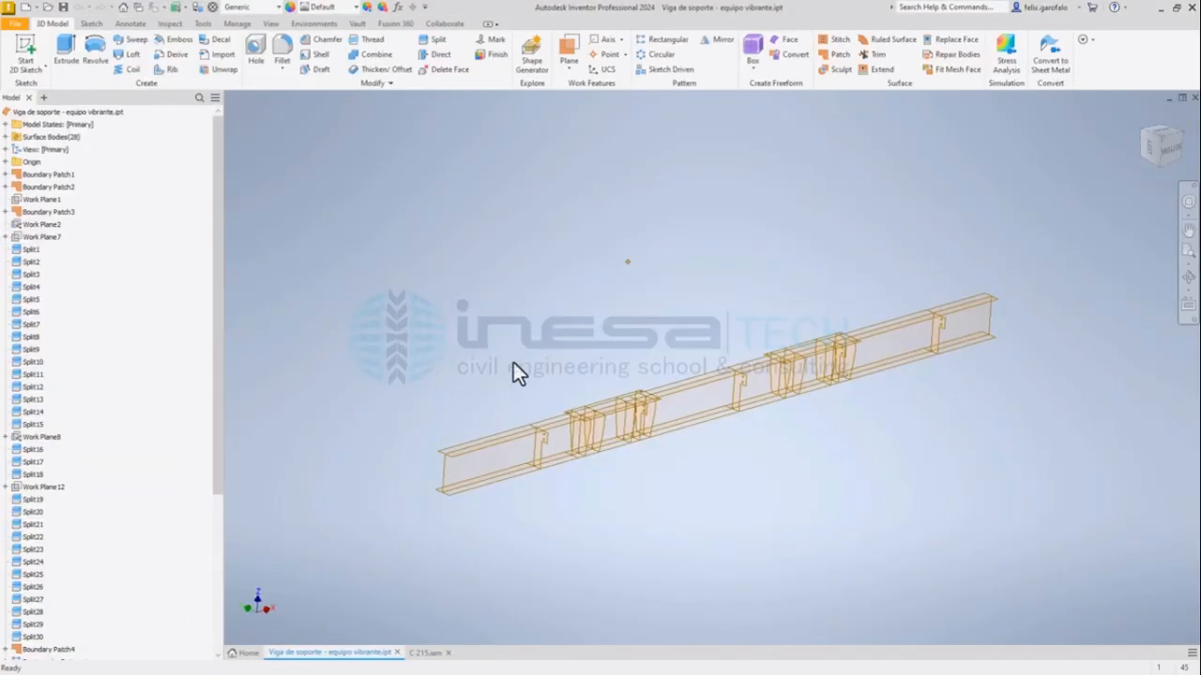
pyautogui.keyDown('shift'); pyautogui.moveTo(514, 363); pyautogui.dragTo(551, 348, button='middle'); pyautogui.keyUp('shift')
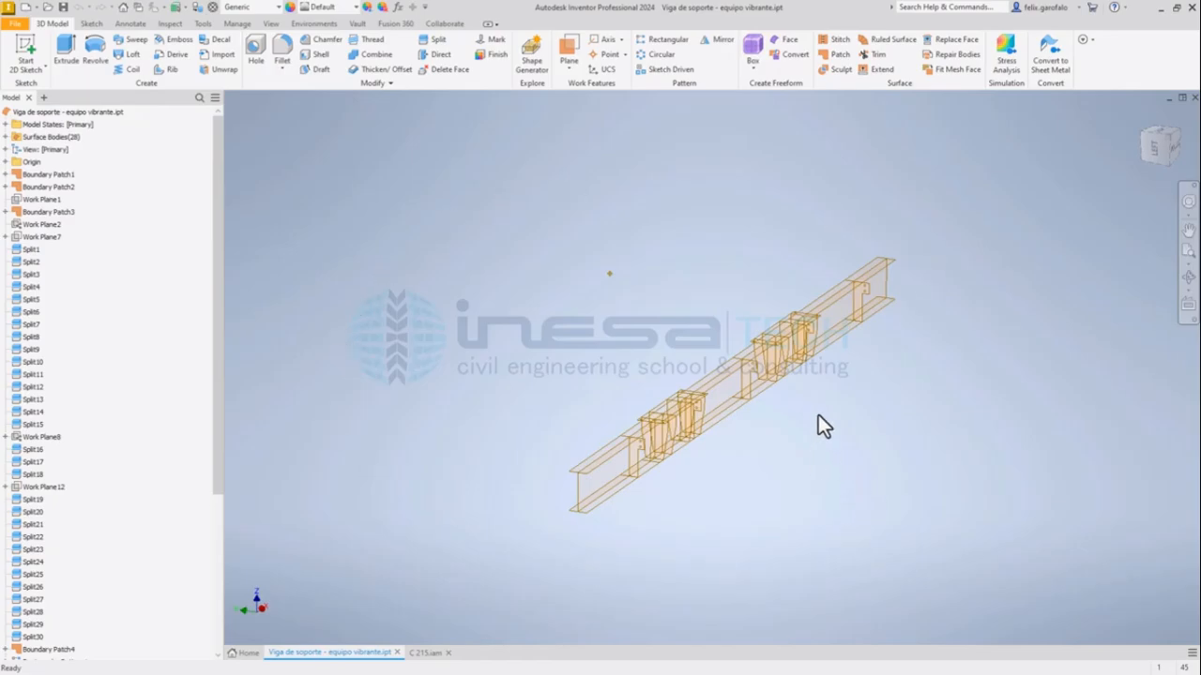
pyautogui.scroll(10, 684, 442)
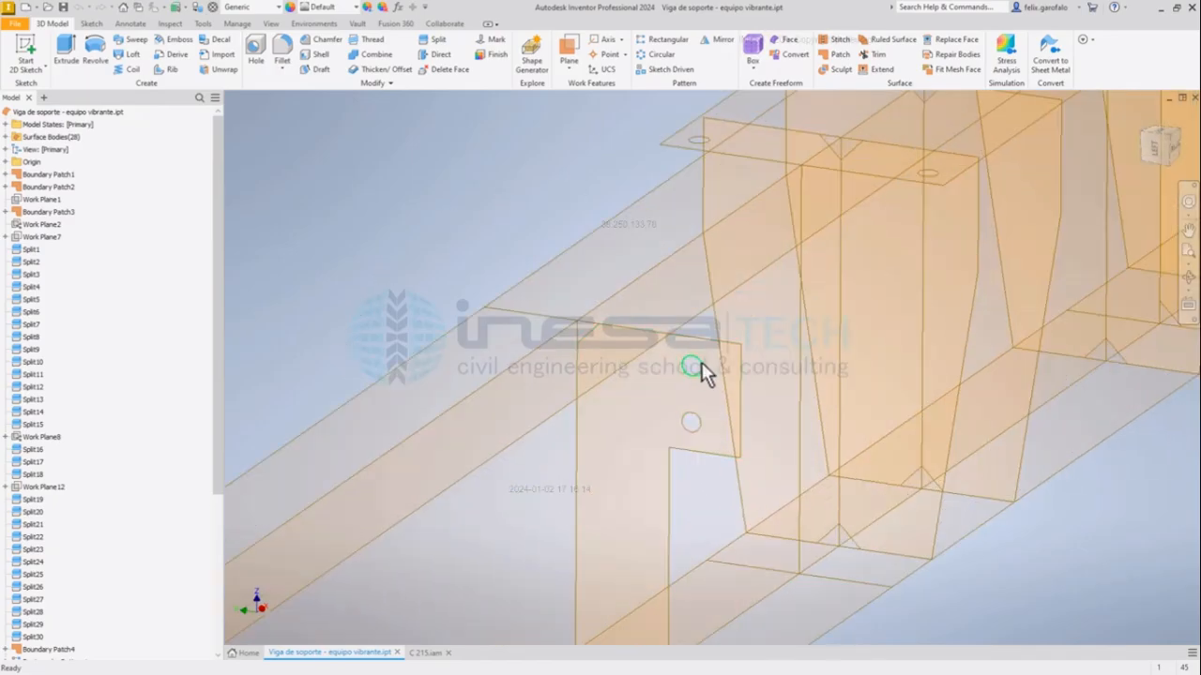
pyautogui.click(602, 292)
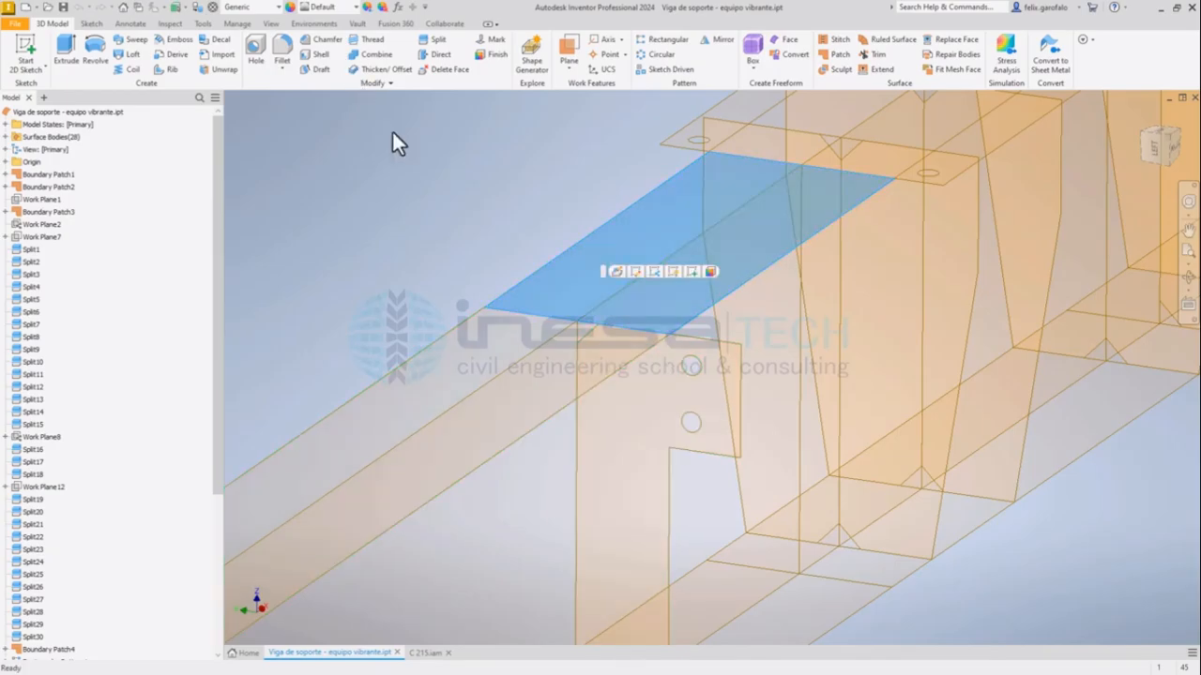
pyautogui.click(521, 196)
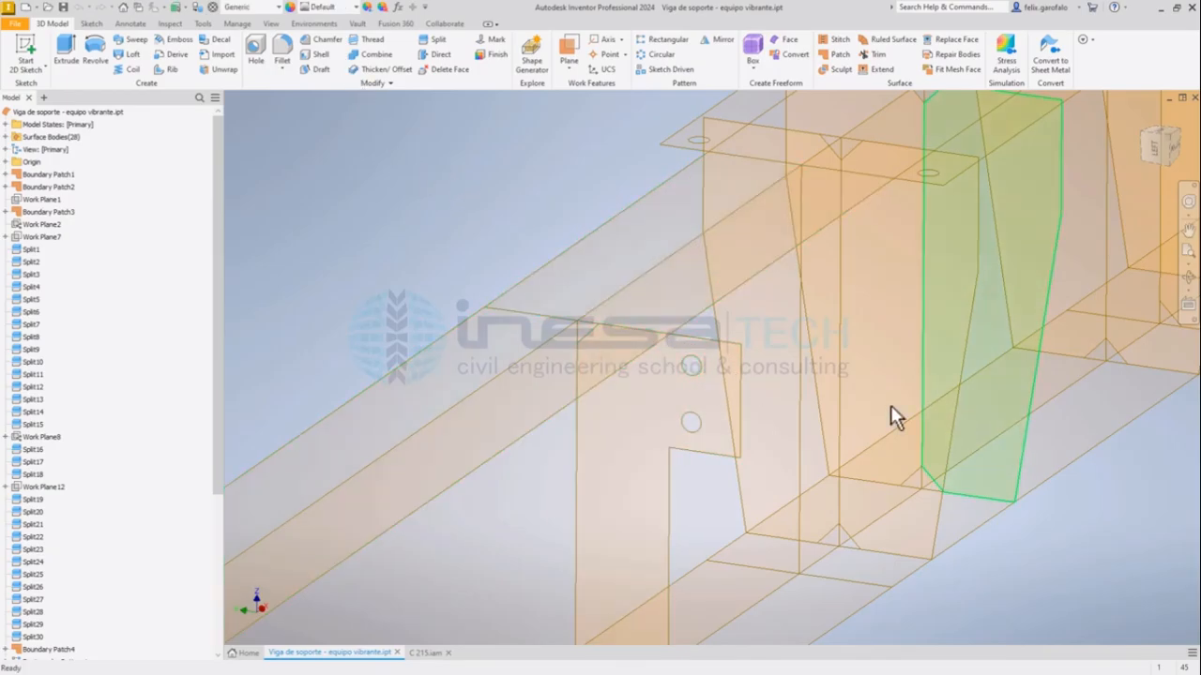
pyautogui.click(704, 383)
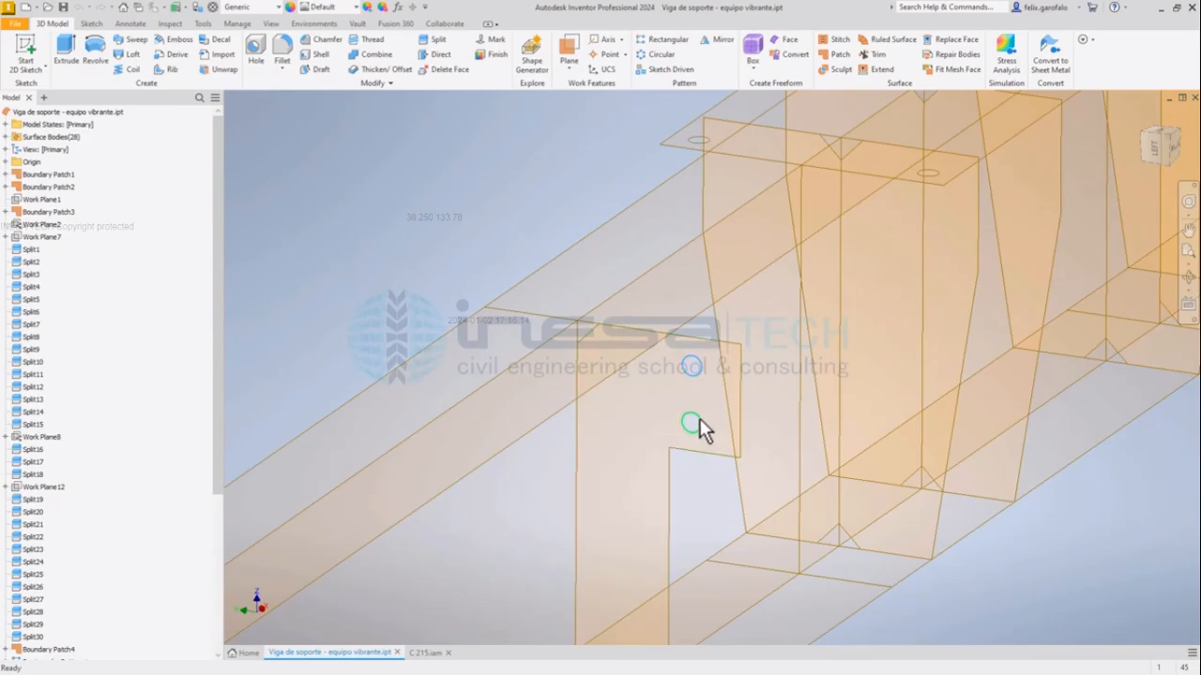
pyautogui.keyDown('ctrl'); pyautogui.click(714, 414); pyautogui.keyUp('ctrl')
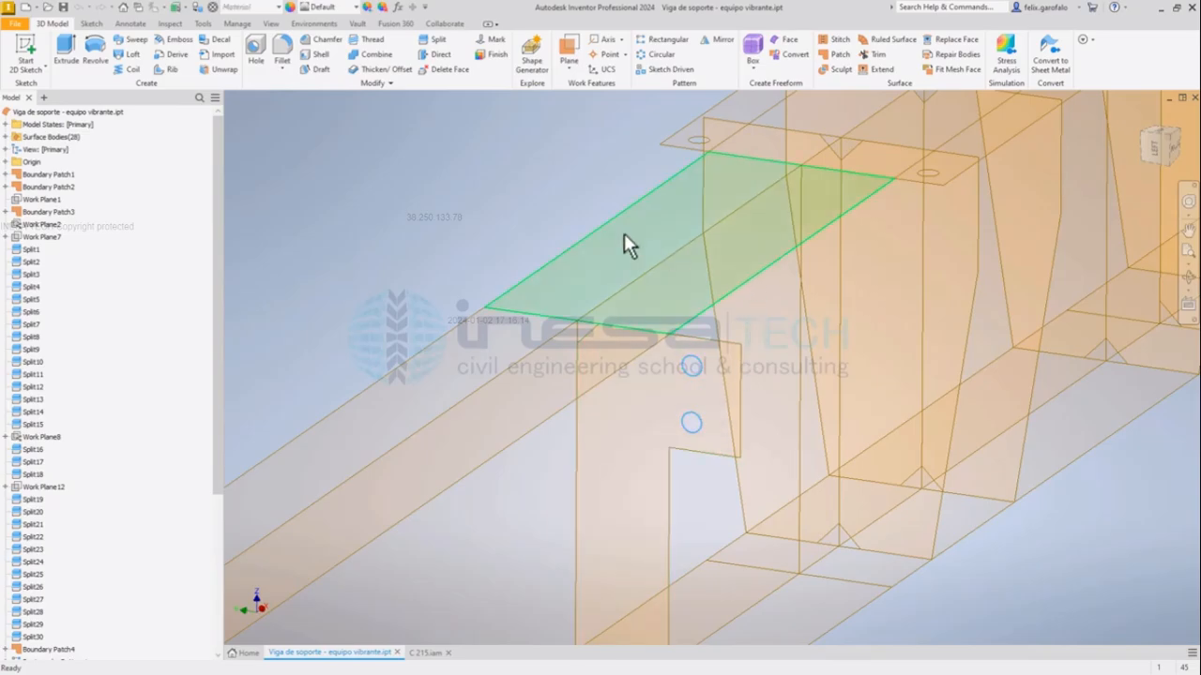
pyautogui.click(523, 186)
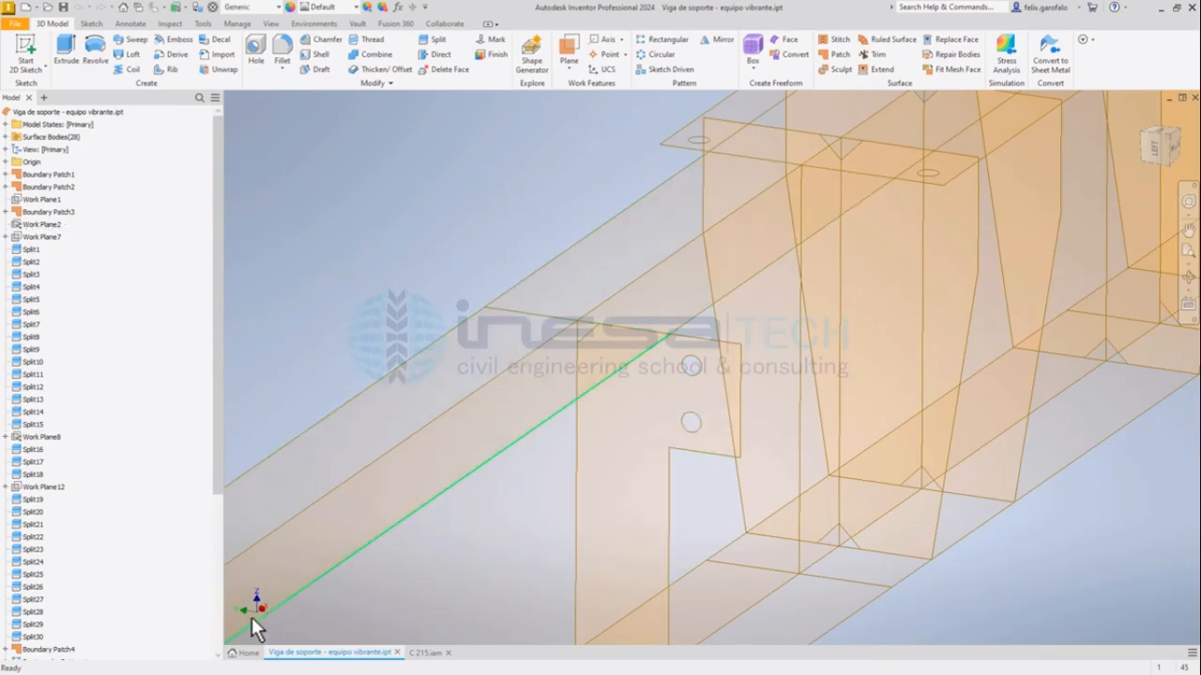
# Review the whole beam surface model from several angles, highlighting an upper face at the near mounting seat and clearing the selection.
pyautogui.scroll(-3, 470, 253)
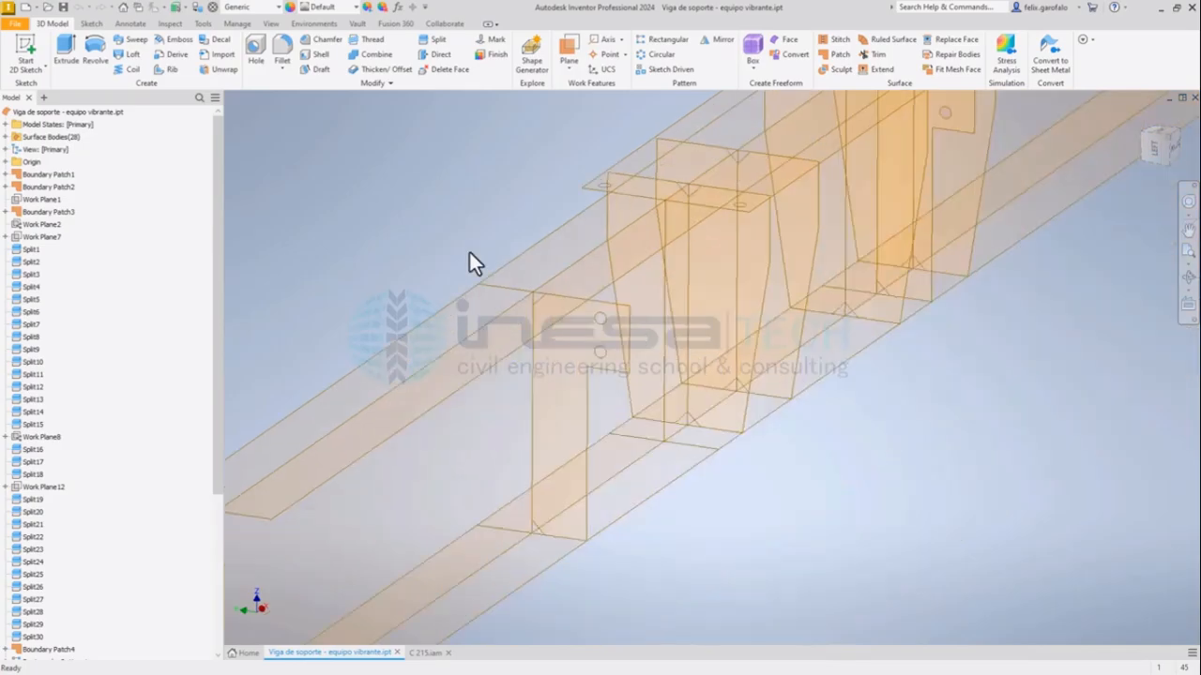
pyautogui.scroll(-6, 470, 253)
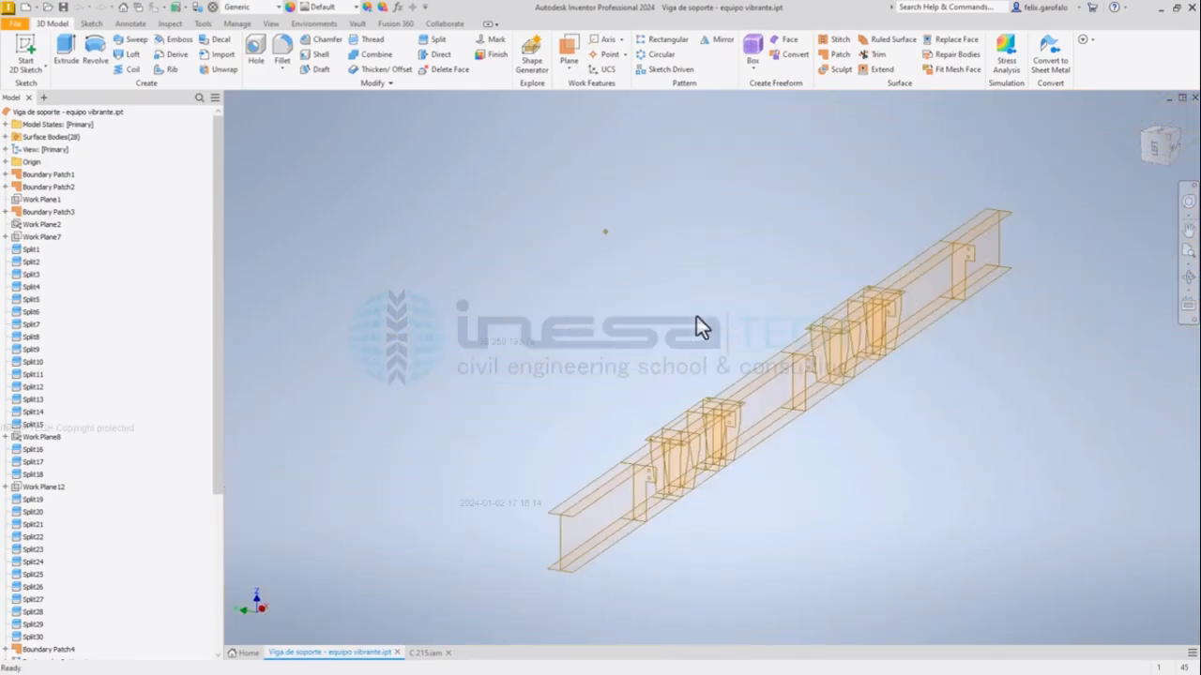
pyautogui.keyDown('shift'); pyautogui.moveTo(712, 249); pyautogui.dragTo(667, 269, button='middle'); pyautogui.keyUp('shift')
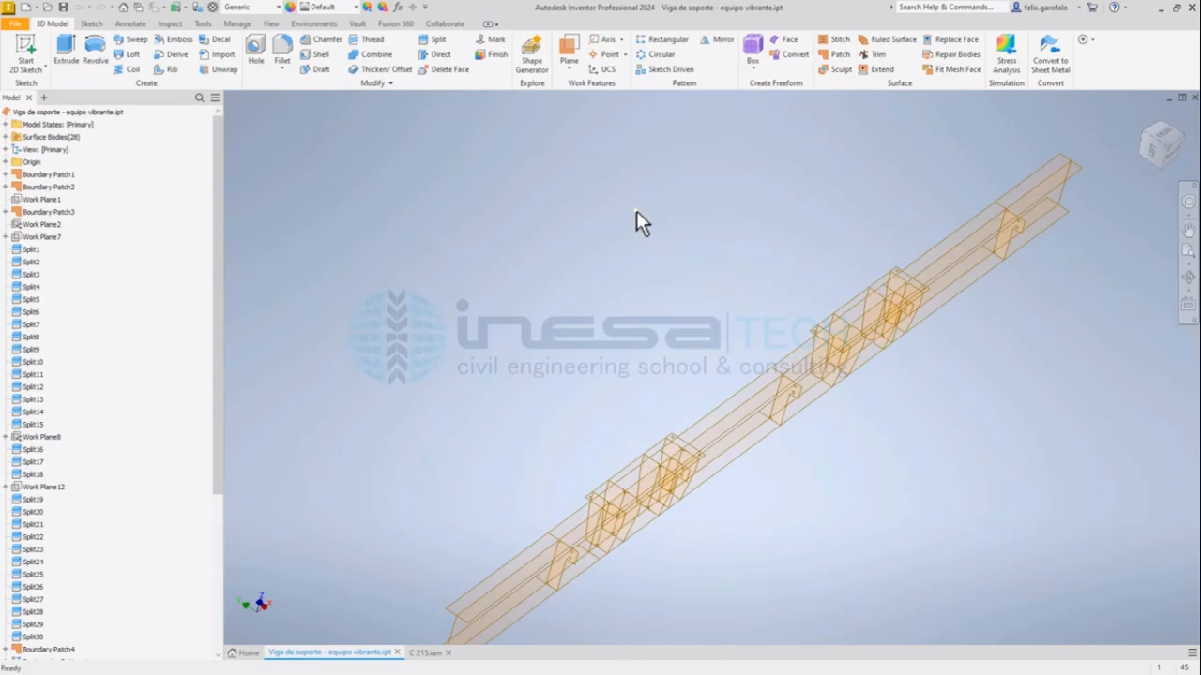
pyautogui.moveTo(741, 312)
pyautogui.keyDown('shift'); pyautogui.mouseDown(button='middle')
pyautogui.moveTo(721, 249)
pyautogui.moveTo(742, 301)
pyautogui.moveTo(732, 295)
pyautogui.mouseUp(button='middle'); pyautogui.keyUp('shift')
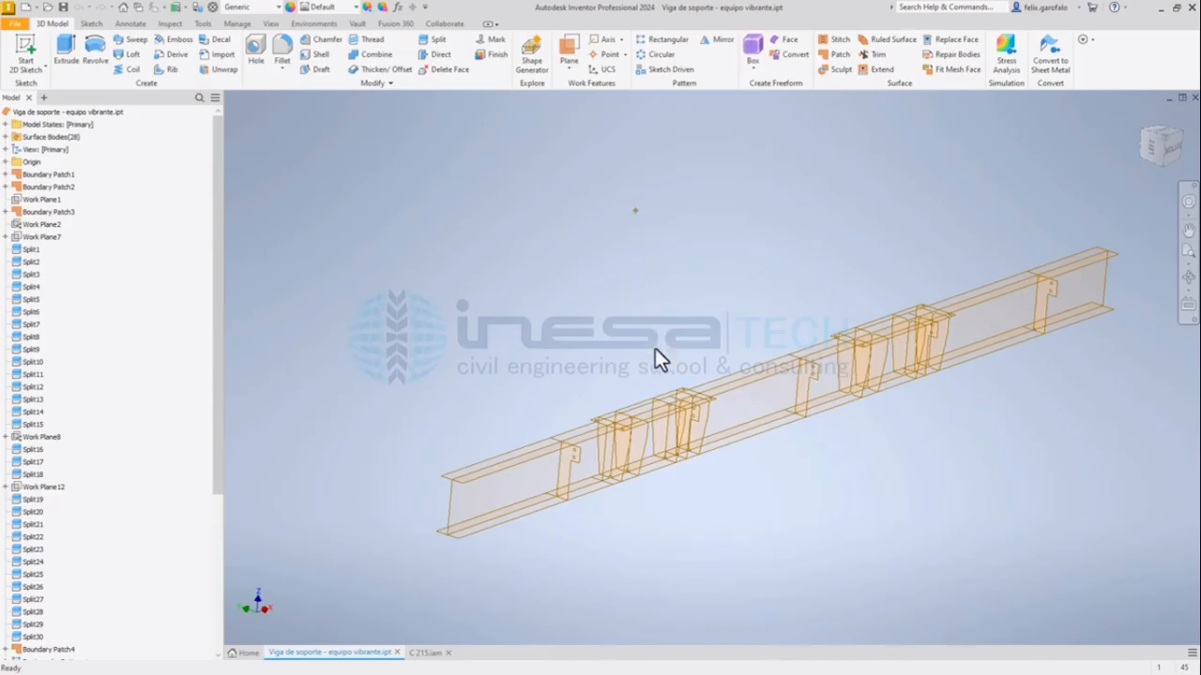
pyautogui.click(651, 406)
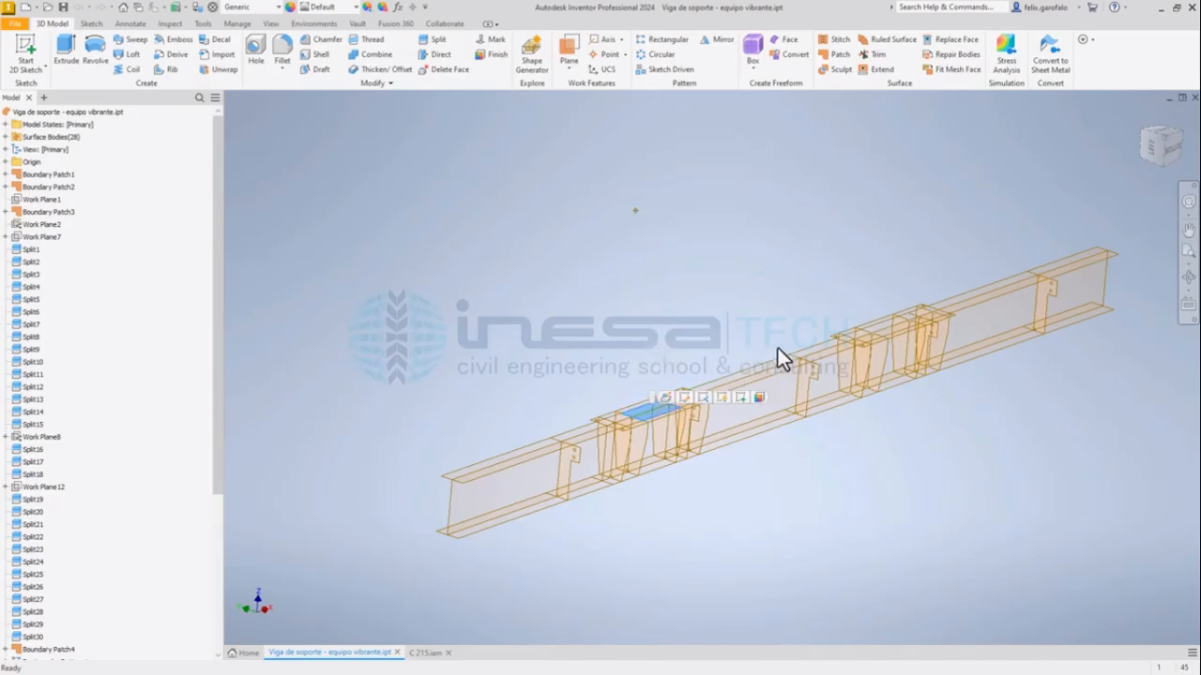
pyautogui.click(866, 257)
# Examine the near mounting seat's drilled top plates, flange faces and stiffener surfaces up close and in the context of the whole beam.
pyautogui.scroll(5, 671, 366)
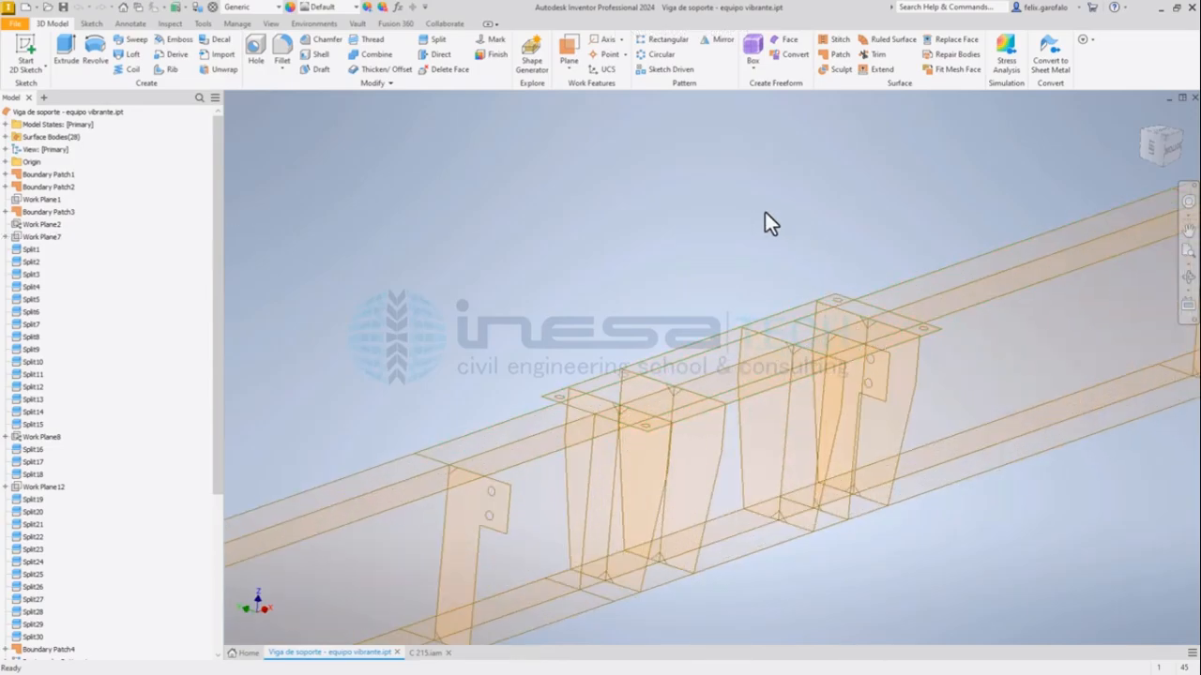
pyautogui.scroll(-5, 766, 214)
pyautogui.moveTo(816, 179); pyautogui.dragTo(676, 308, button='middle')
pyautogui.scroll(5, 540, 386)
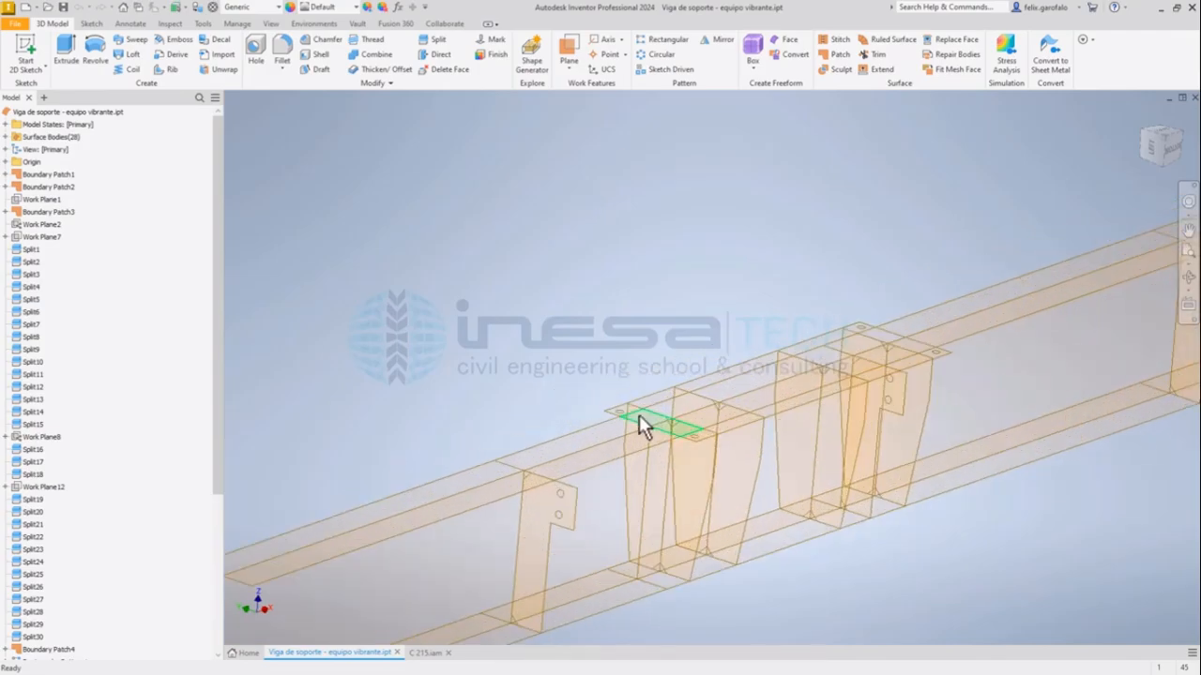
pyautogui.scroll(5, 622, 411)
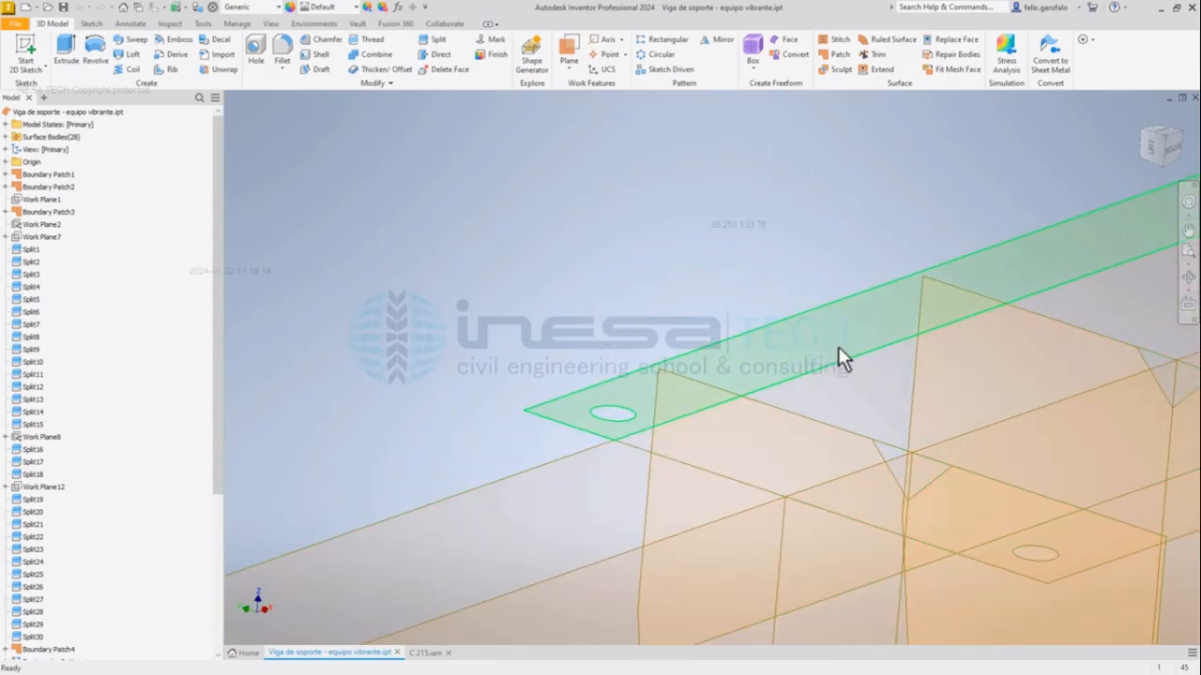
pyautogui.scroll(-3, 769, 292)
pyautogui.scroll(3, 957, 254)
pyautogui.moveTo(957, 254); pyautogui.dragTo(582, 354, button='middle')
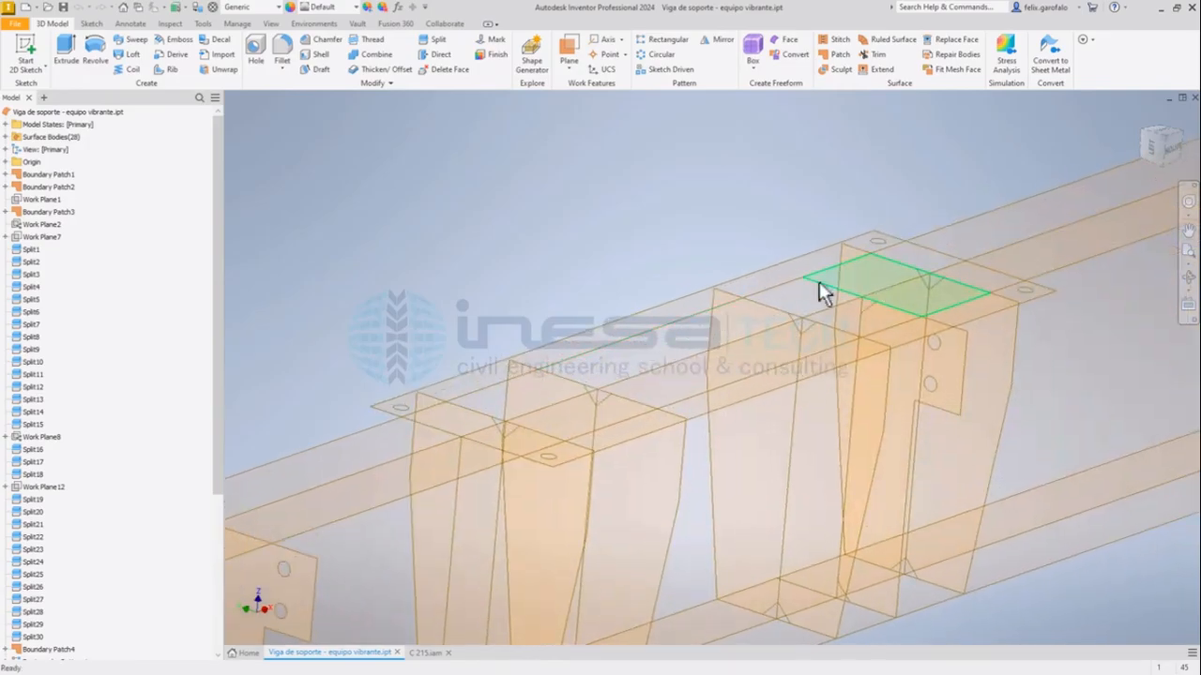
pyautogui.scroll(-3, 783, 243)
pyautogui.moveTo(865, 189); pyautogui.dragTo(723, 281, button='middle')
pyautogui.scroll(-4, 723, 282)
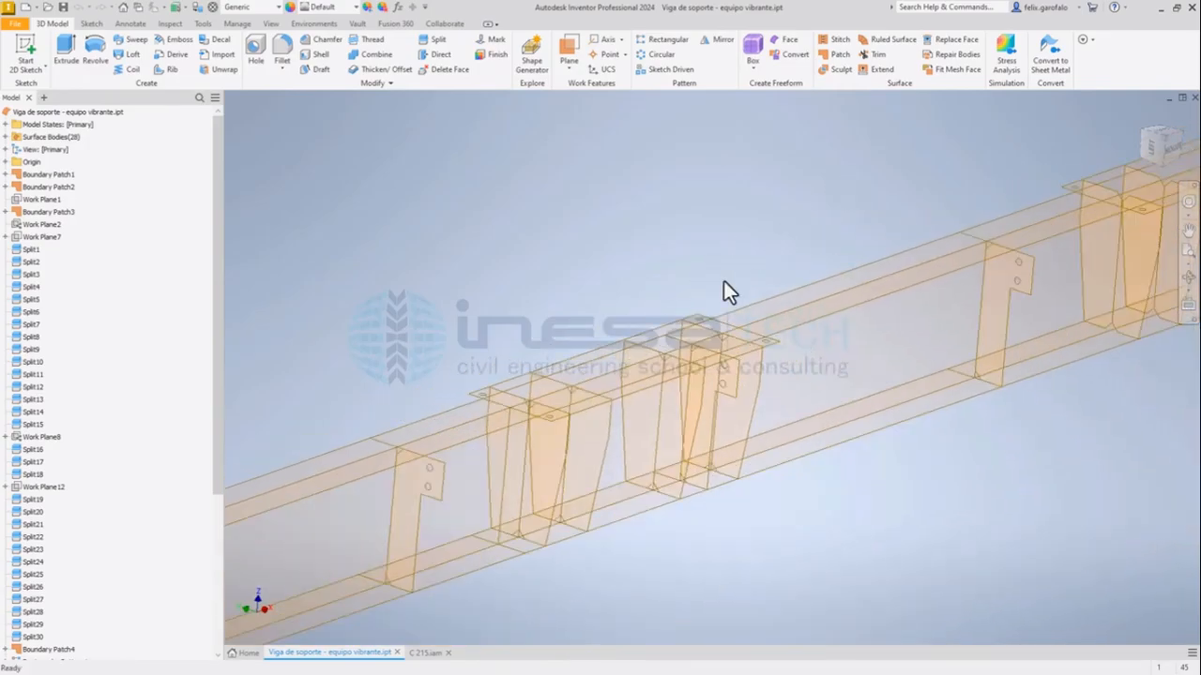
pyautogui.moveTo(812, 225); pyautogui.dragTo(755, 306, button='middle')
pyautogui.scroll(-2, 741, 328)
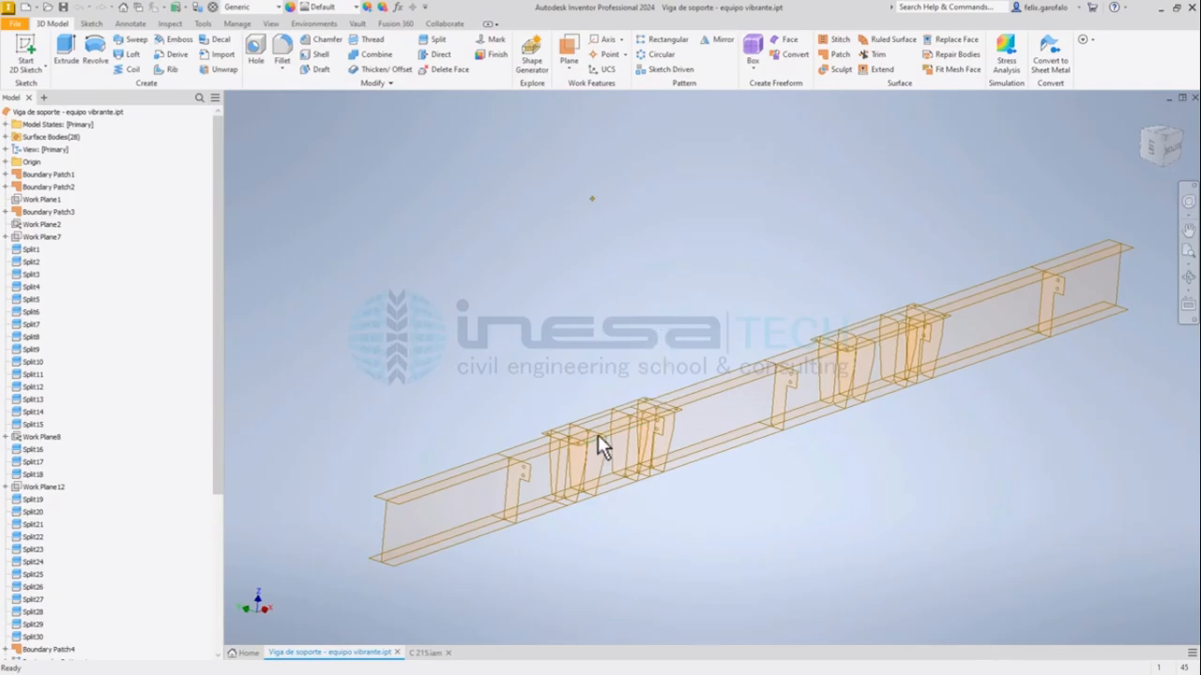
# Inspect a bolt hole edge in the near mounting seat's top plate and return to an overview of the beam.
pyautogui.scroll(8, 527, 457)
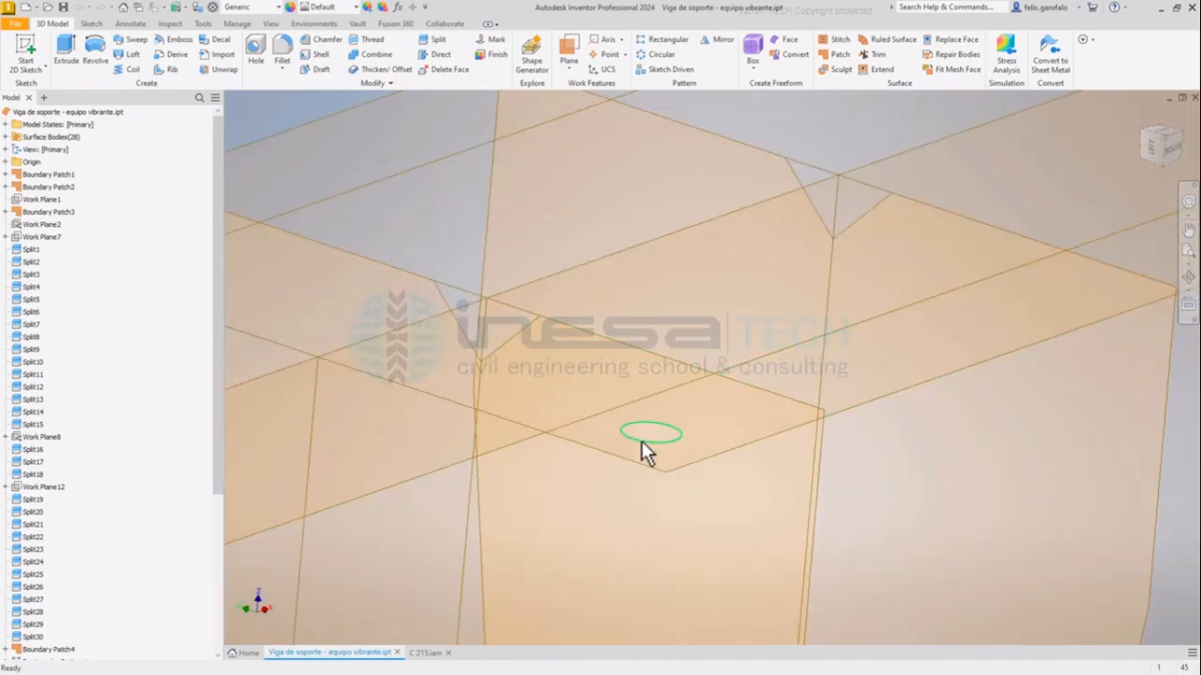
pyautogui.scroll(-8, 659, 431)
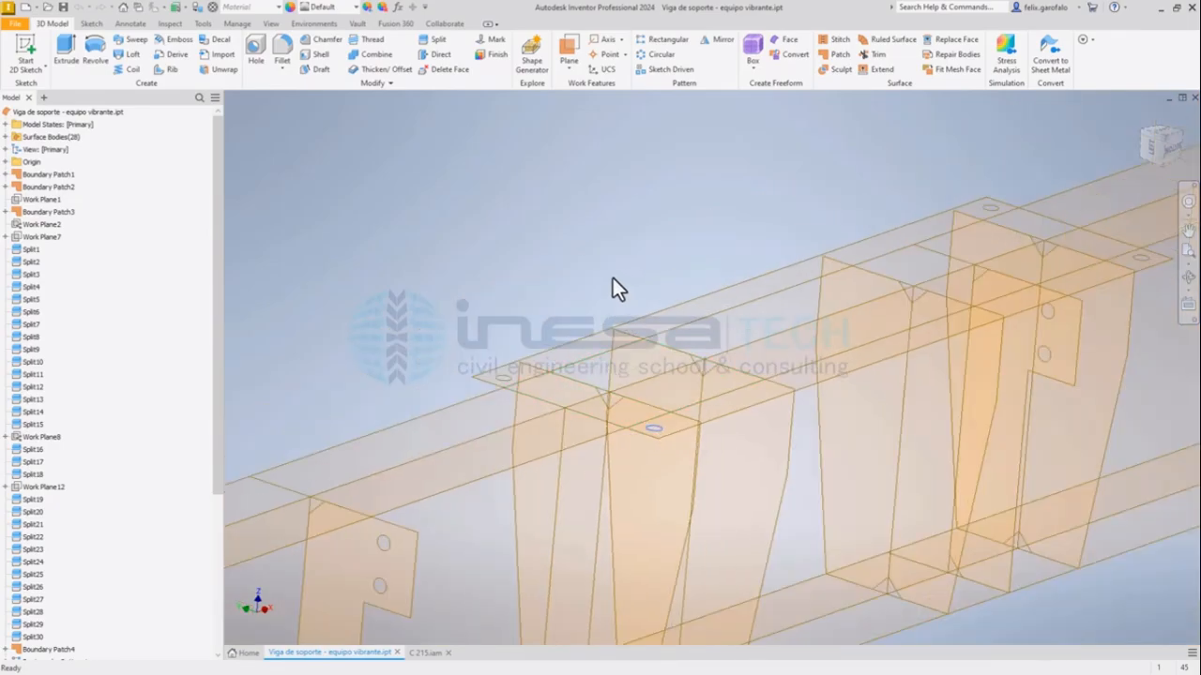
pyautogui.scroll(-4, 612, 278)
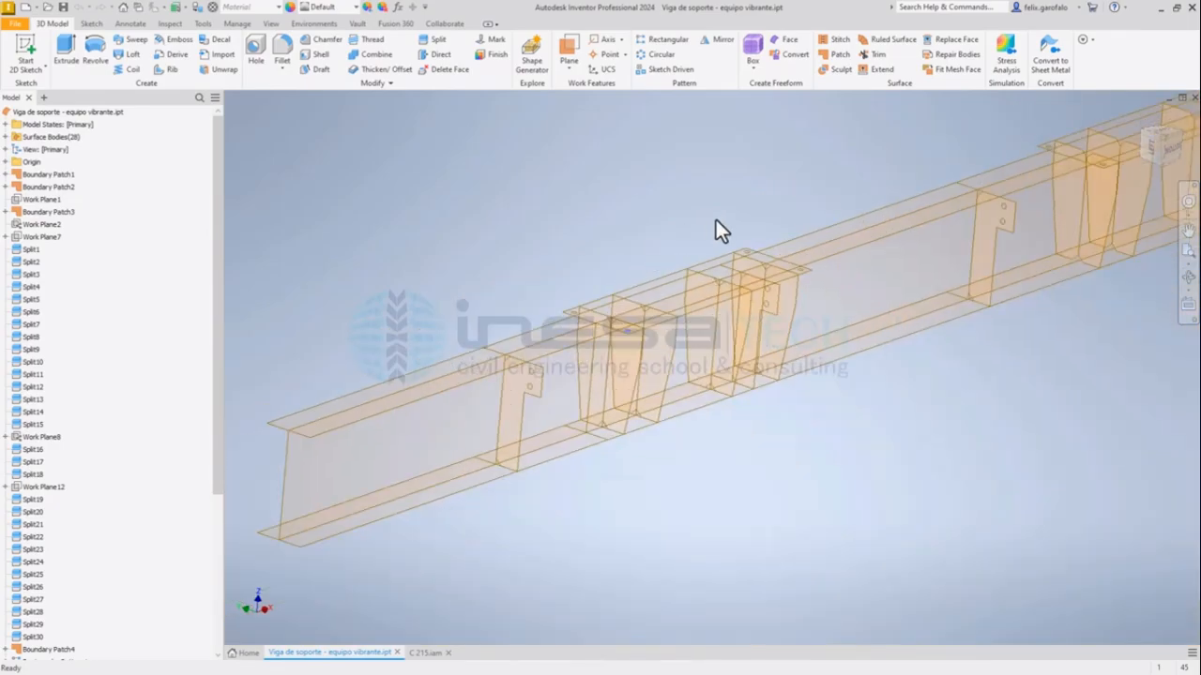
pyautogui.scroll(-5, 619, 284)
pyautogui.moveTo(628, 285); pyautogui.dragTo(573, 376, button='middle')
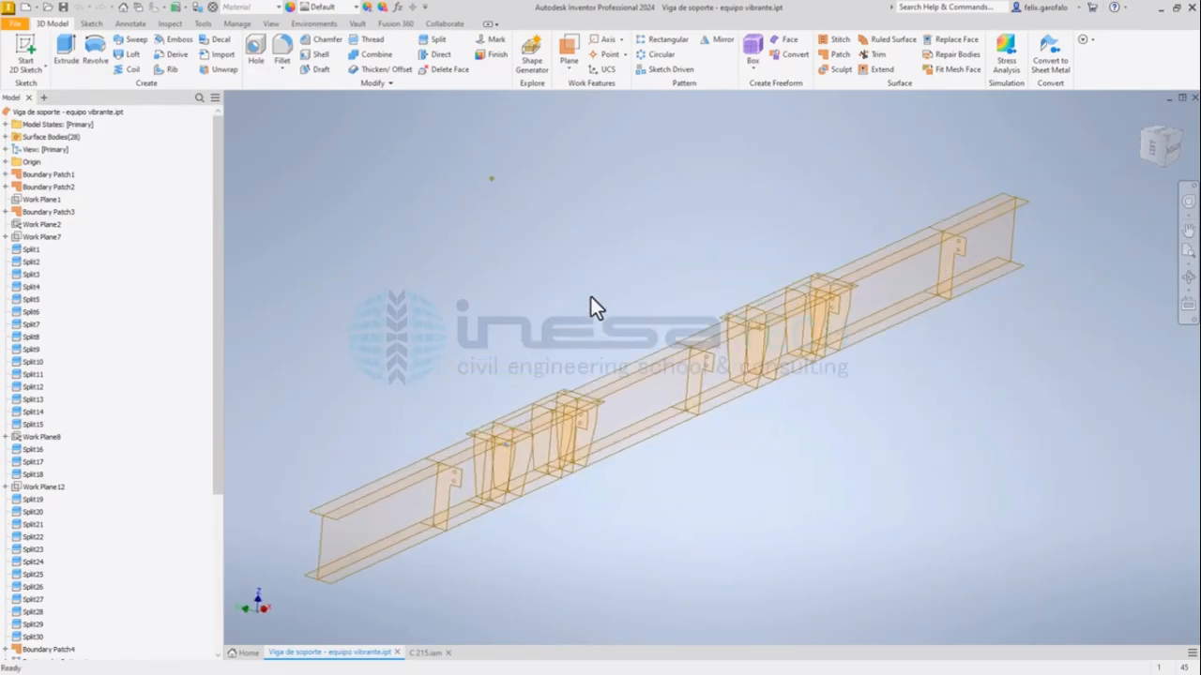
# Enter the Autodesk Inventor Nastran environment for the beam and view its mesh, connectors, loads and constraints.
pyautogui.click(314, 24)
pyautogui.click(221, 52)
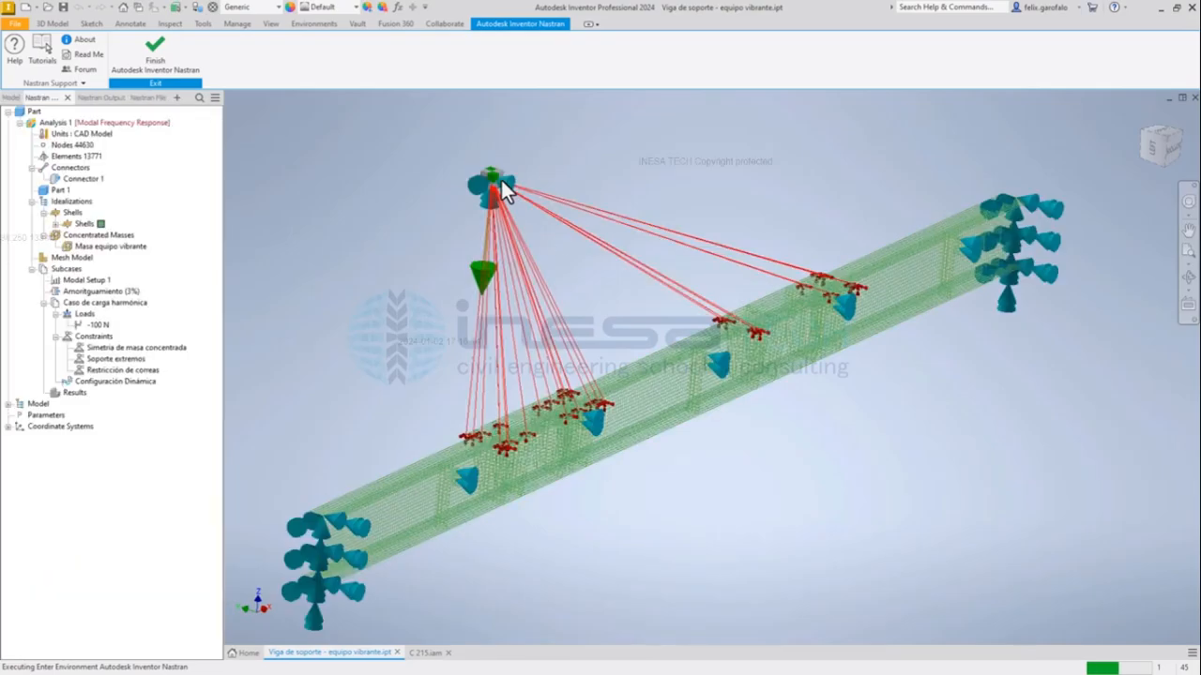
pyautogui.moveTo(361, 241)
pyautogui.keyDown('shift'); pyautogui.mouseDown(button='middle')
pyautogui.moveTo(403, 230)
pyautogui.moveTo(360, 244)
pyautogui.mouseUp(button='middle'); pyautogui.keyUp('shift')
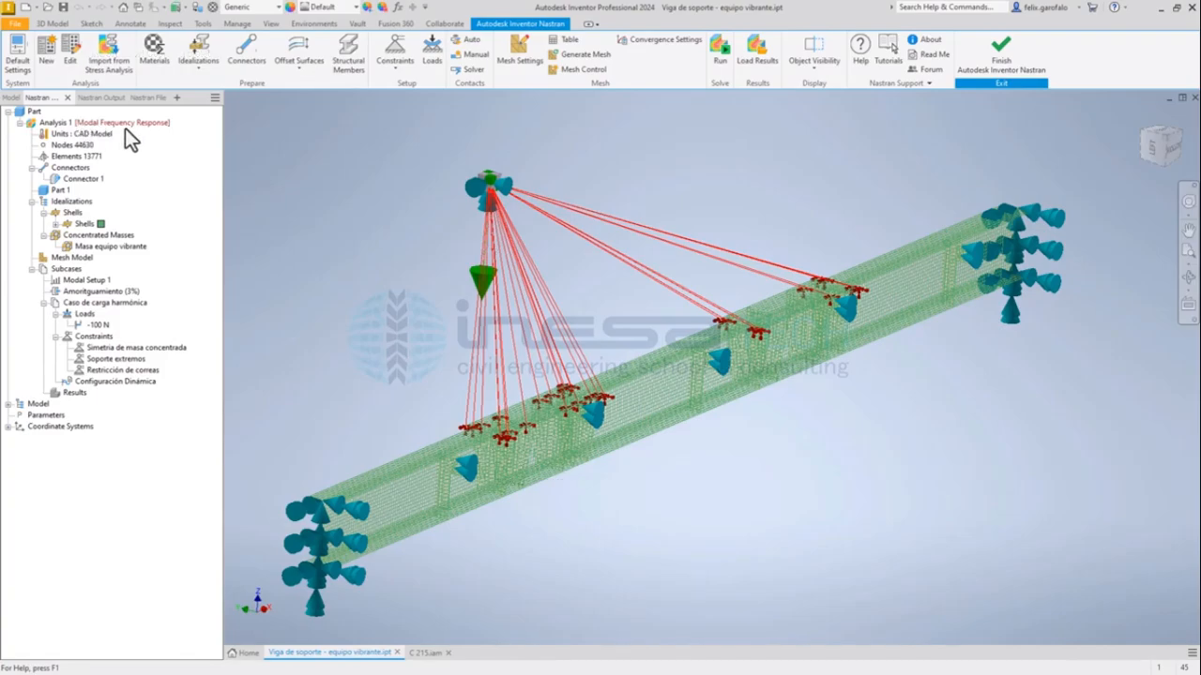
# Open the settings of Analysis 1 and review the available analysis types, keeping Modal Frequency Response.
pyautogui.click(58, 123)
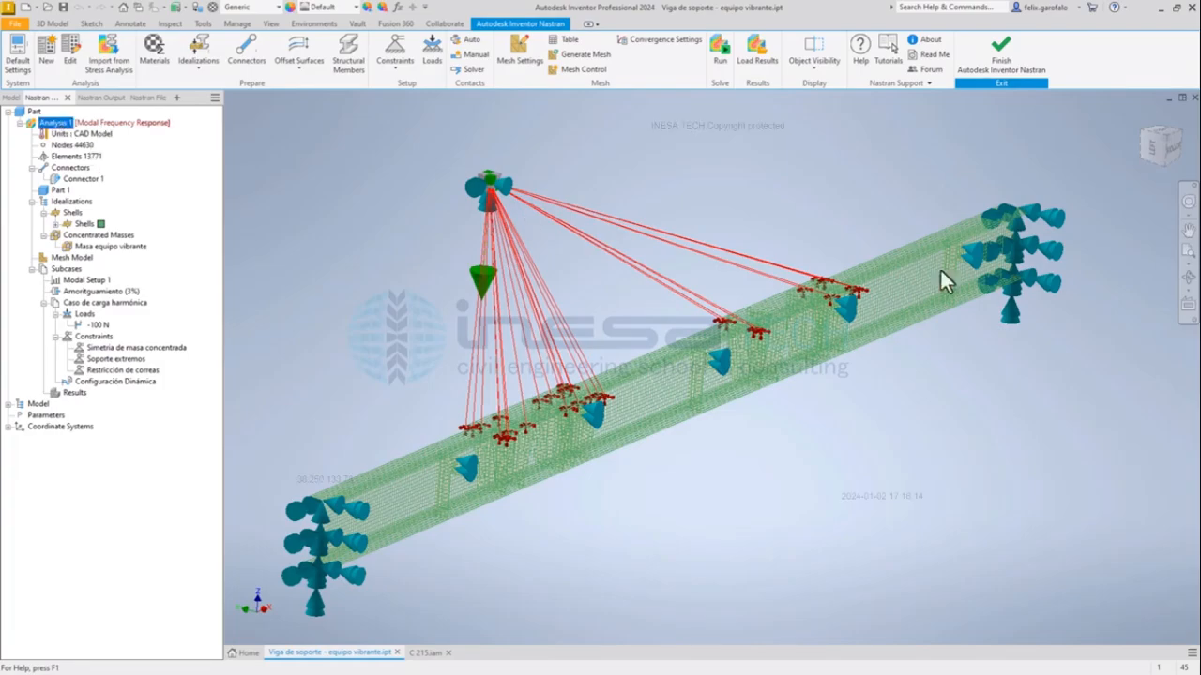
pyautogui.moveTo(389, 15); pyautogui.dragTo(307, 136)
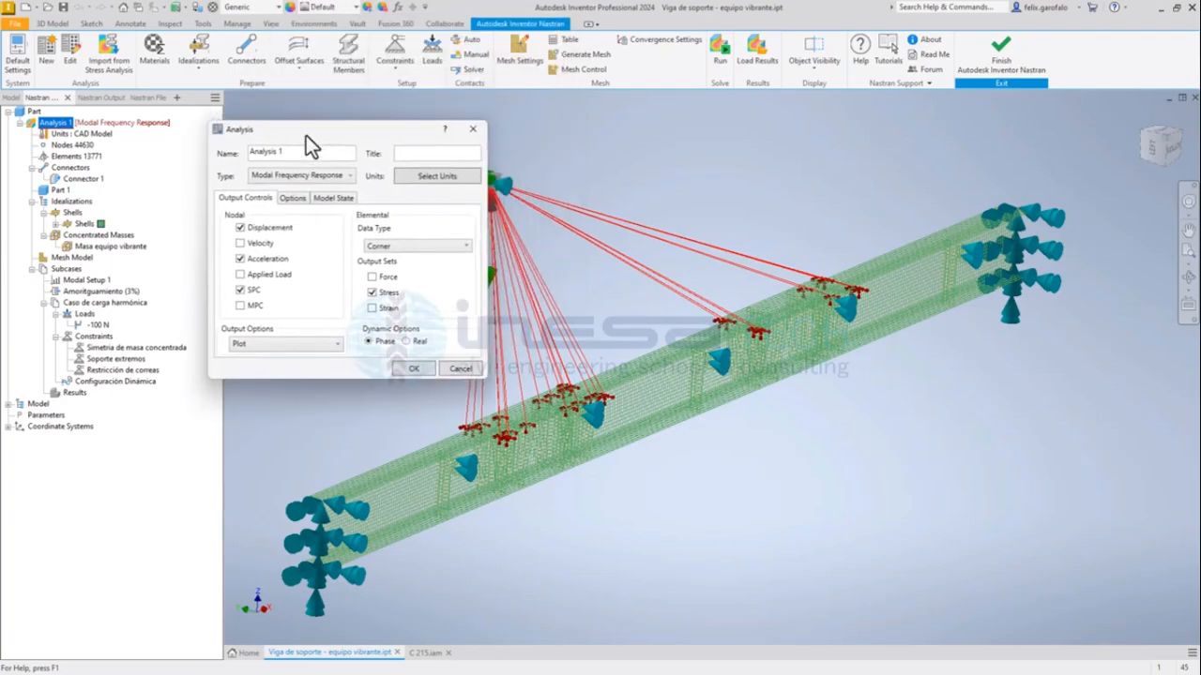
pyautogui.click(341, 180)
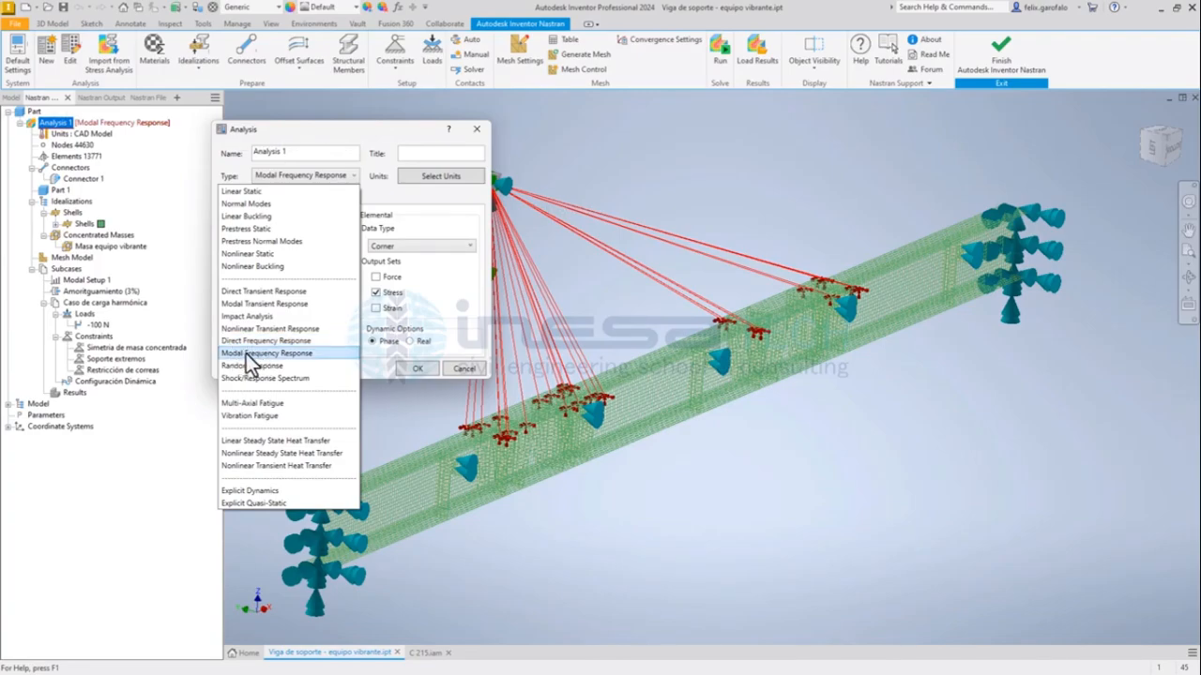
pyautogui.click(425, 195)
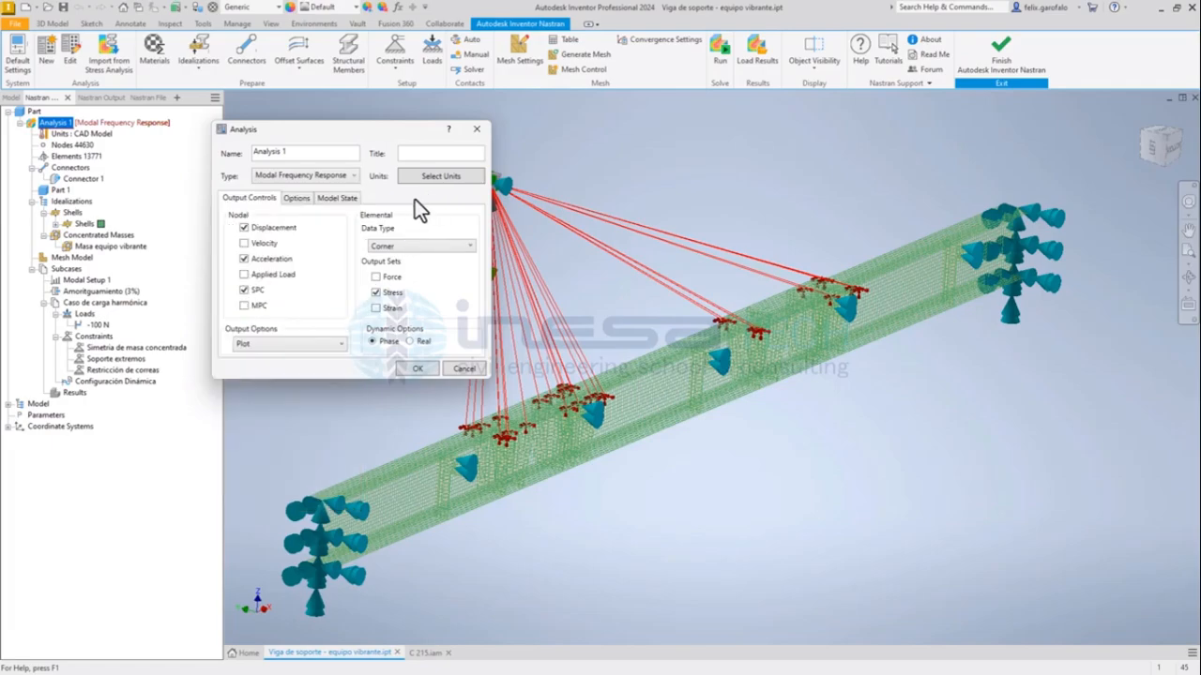
# Enable the Velocity nodal output for Analysis 1 and accept the analysis settings.
pyautogui.moveTo(351, 128); pyautogui.dragTo(384, 112)
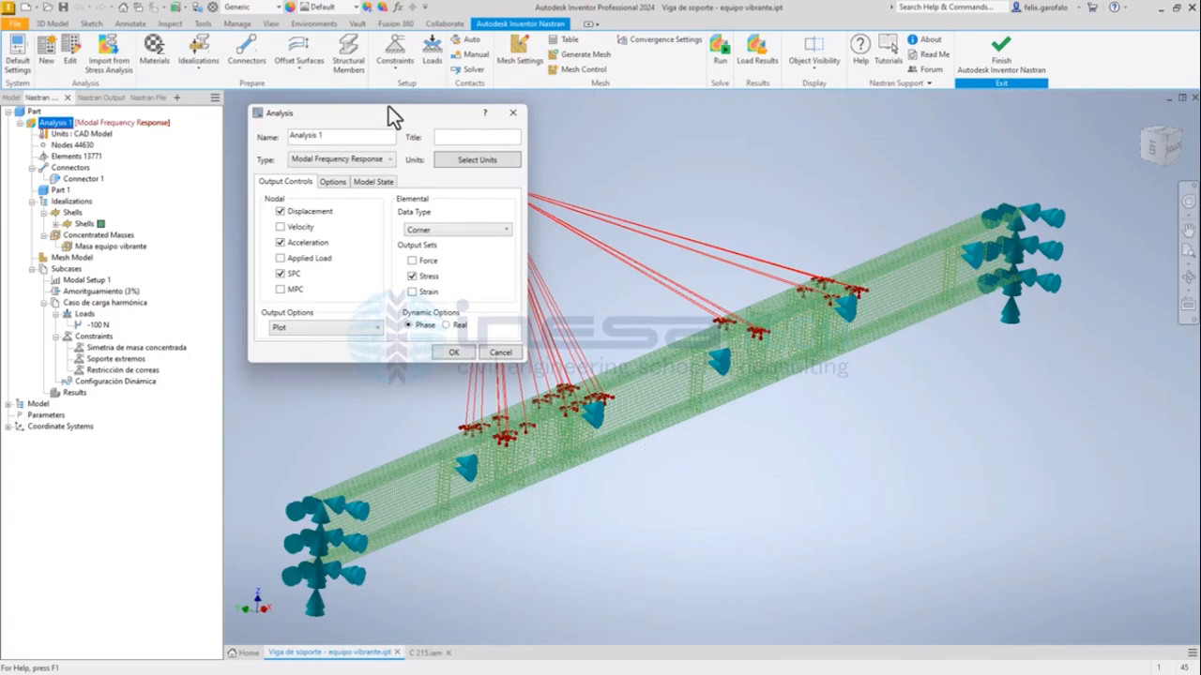
pyautogui.click(283, 228)
pyautogui.moveTo(414, 116); pyautogui.dragTo(409, 115)
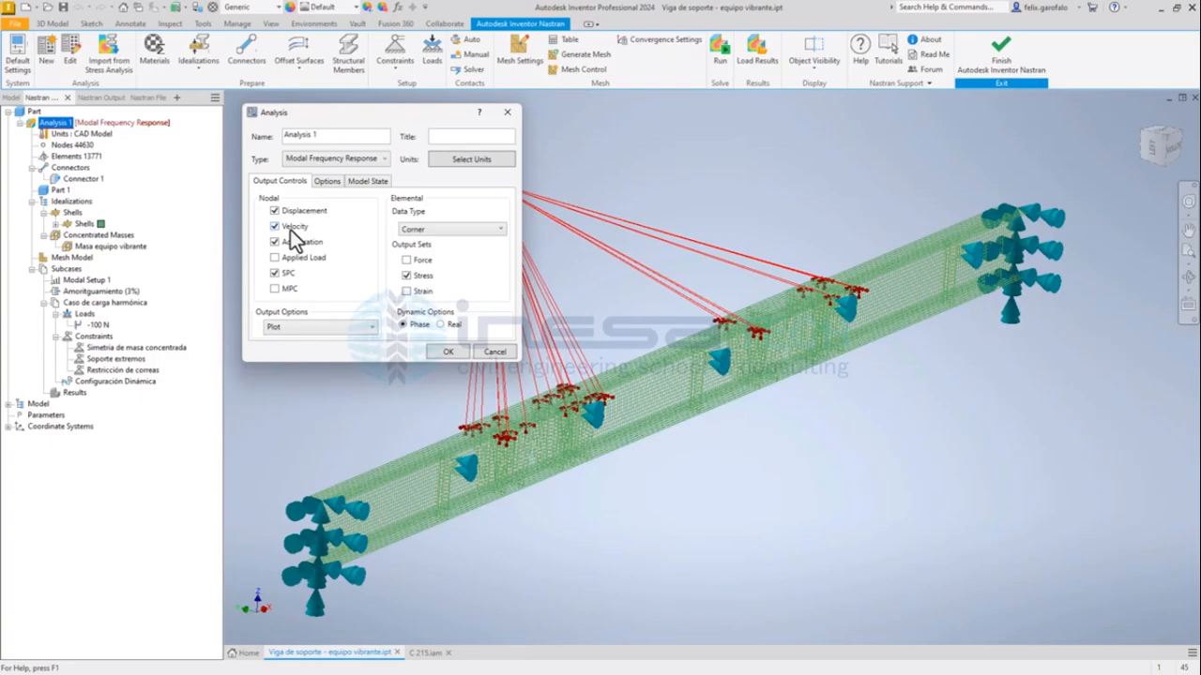
pyautogui.click(450, 355)
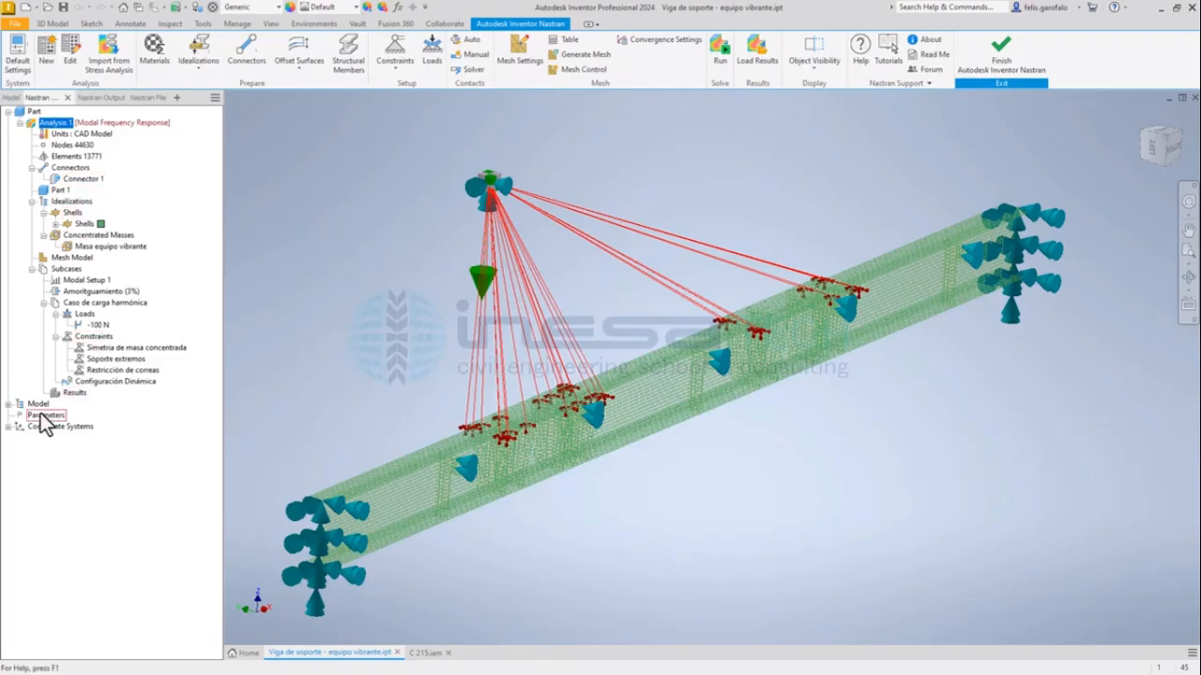
# Open the S275JR material assigned to the shell idealization and examine its mass density and units.
pyautogui.click(57, 224)
pyautogui.click(95, 234)
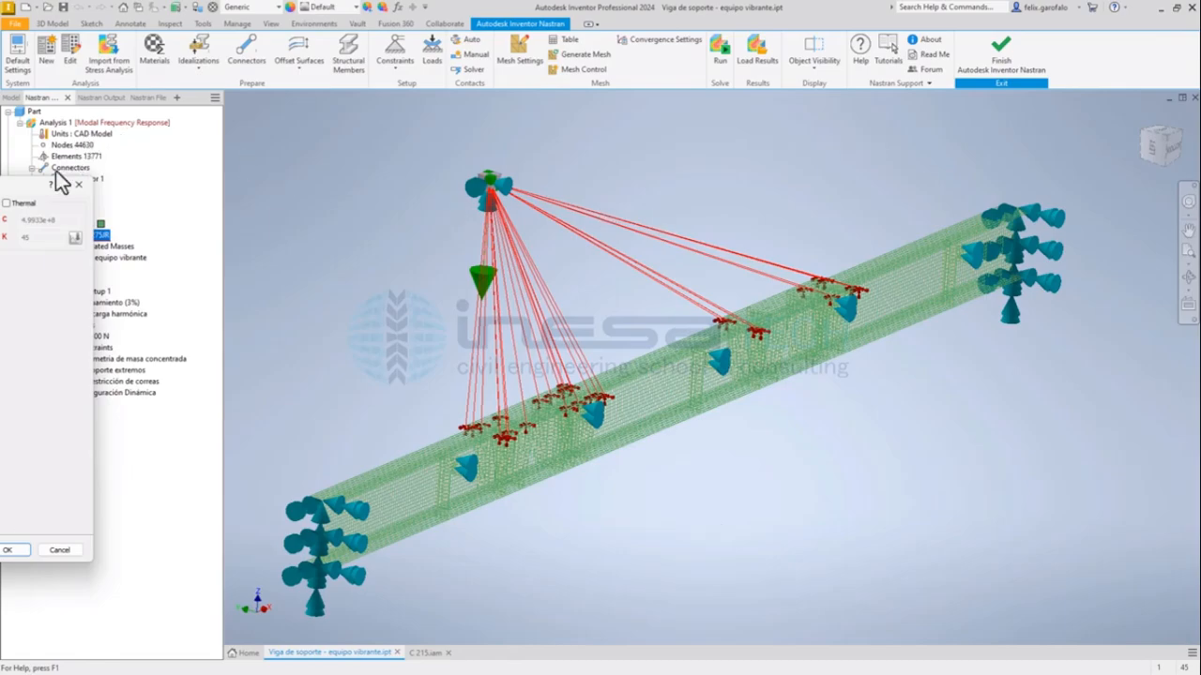
pyautogui.moveTo(24, 190); pyautogui.dragTo(605, 117)
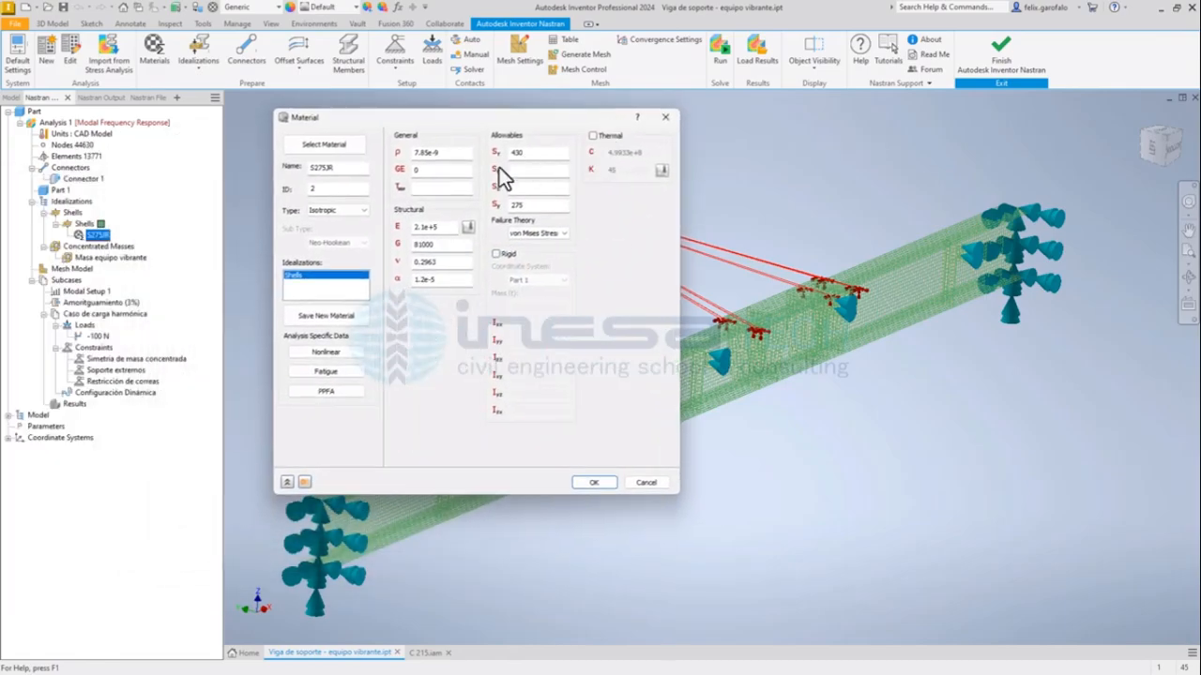
pyautogui.moveTo(458, 154); pyautogui.dragTo(368, 219)
pyautogui.moveTo(467, 126); pyautogui.dragTo(444, 126)
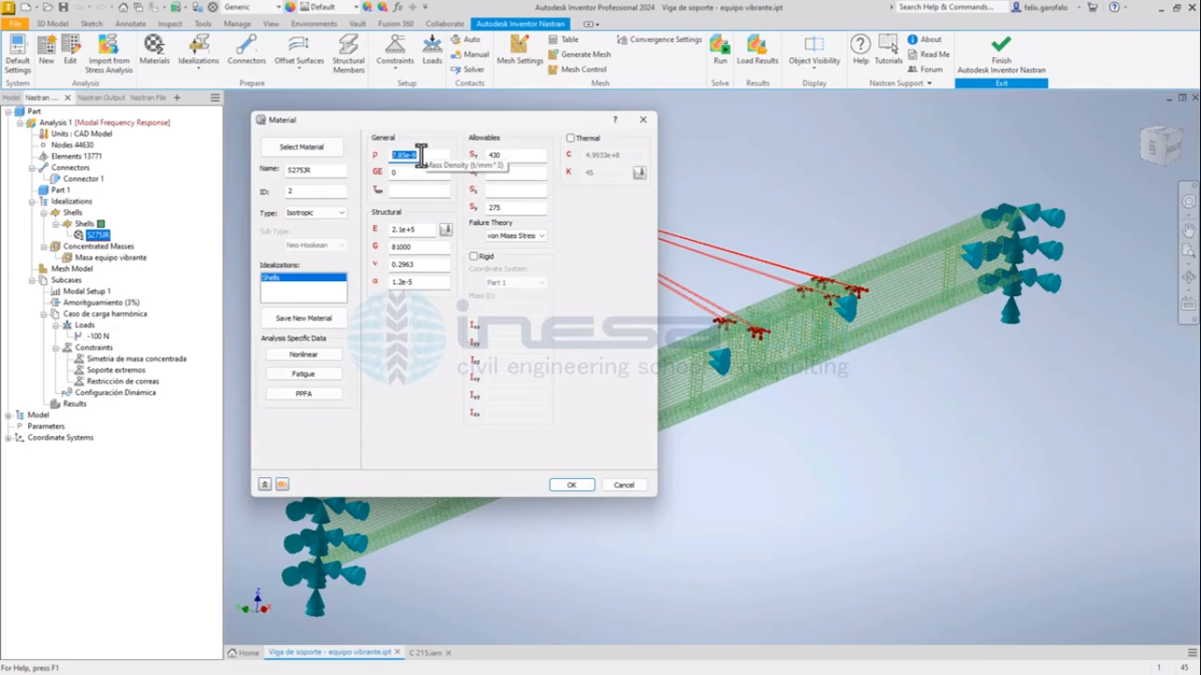
pyautogui.click(420, 156)
pyautogui.moveTo(429, 157); pyautogui.dragTo(408, 177)
pyautogui.click(427, 157)
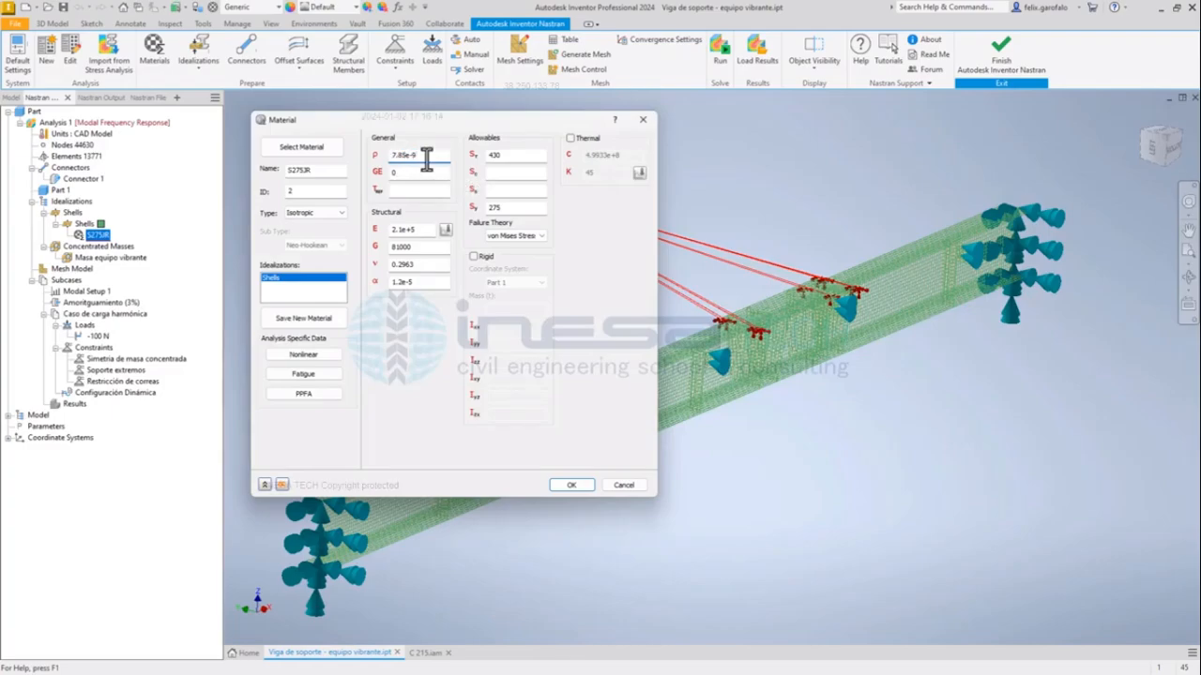
pyautogui.doubleClick(428, 155)
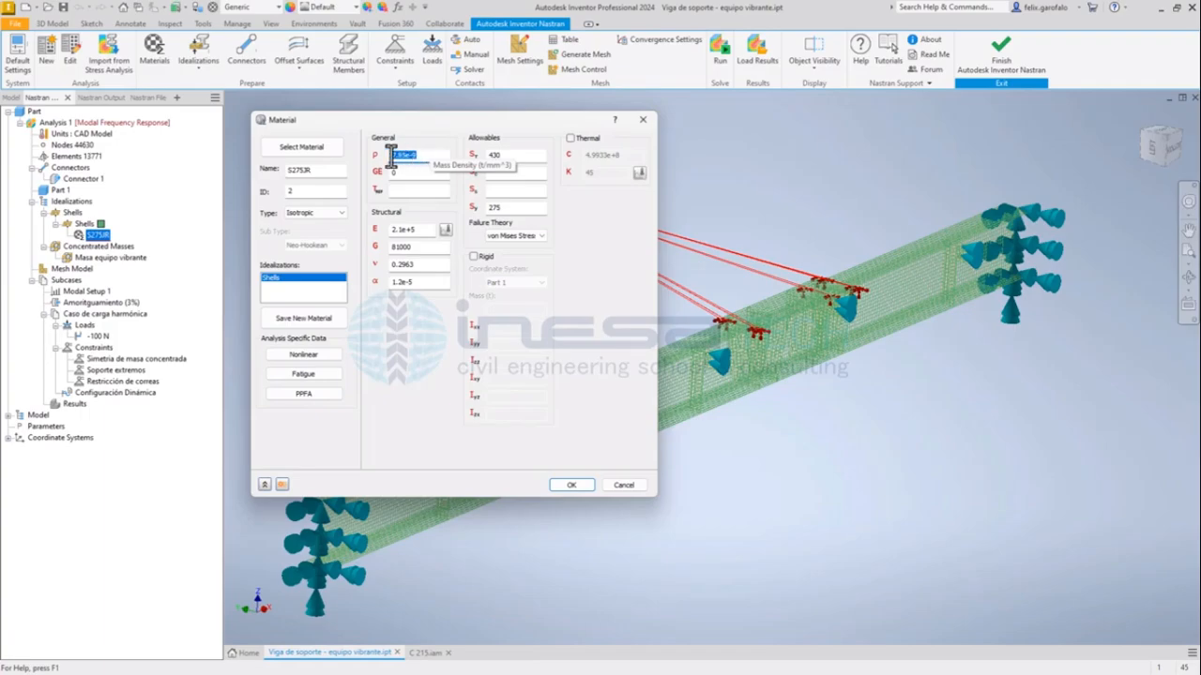
pyautogui.click(391, 156)
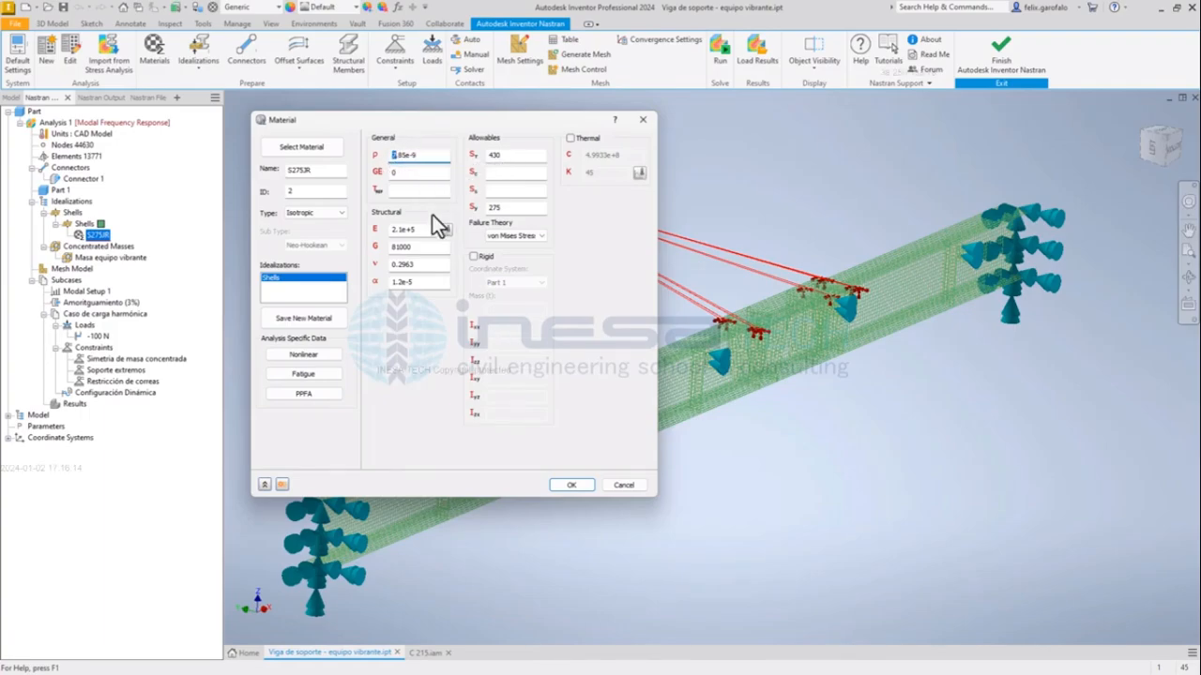
pyautogui.moveTo(421, 158); pyautogui.dragTo(379, 156)
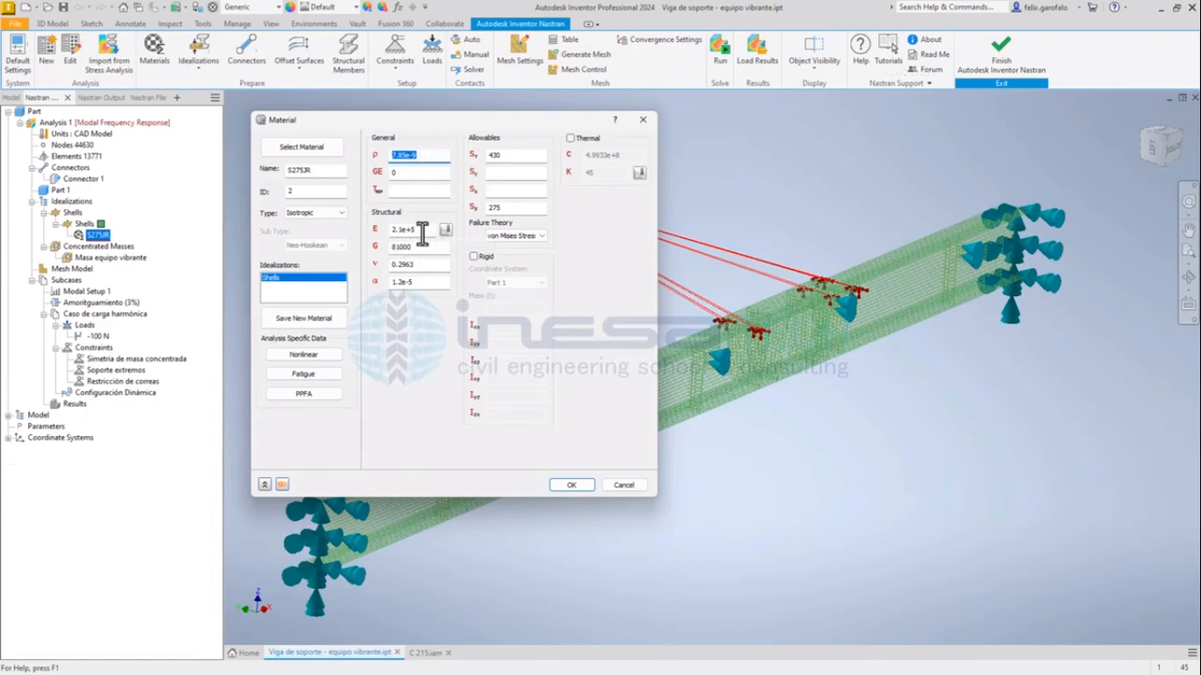
# Review the S275JR elastic modulus, Poisson's ratio and allowable stress limits, and close the material definition.
pyautogui.moveTo(424, 230); pyautogui.dragTo(372, 231)
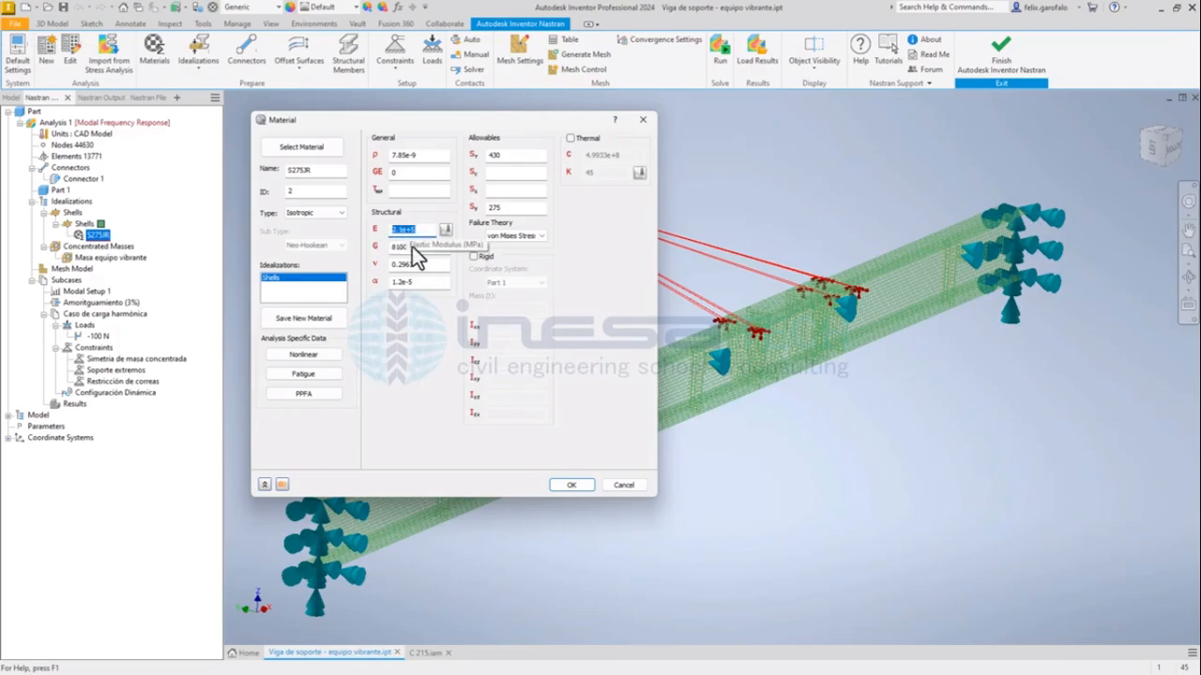
pyautogui.moveTo(417, 250); pyautogui.dragTo(392, 267)
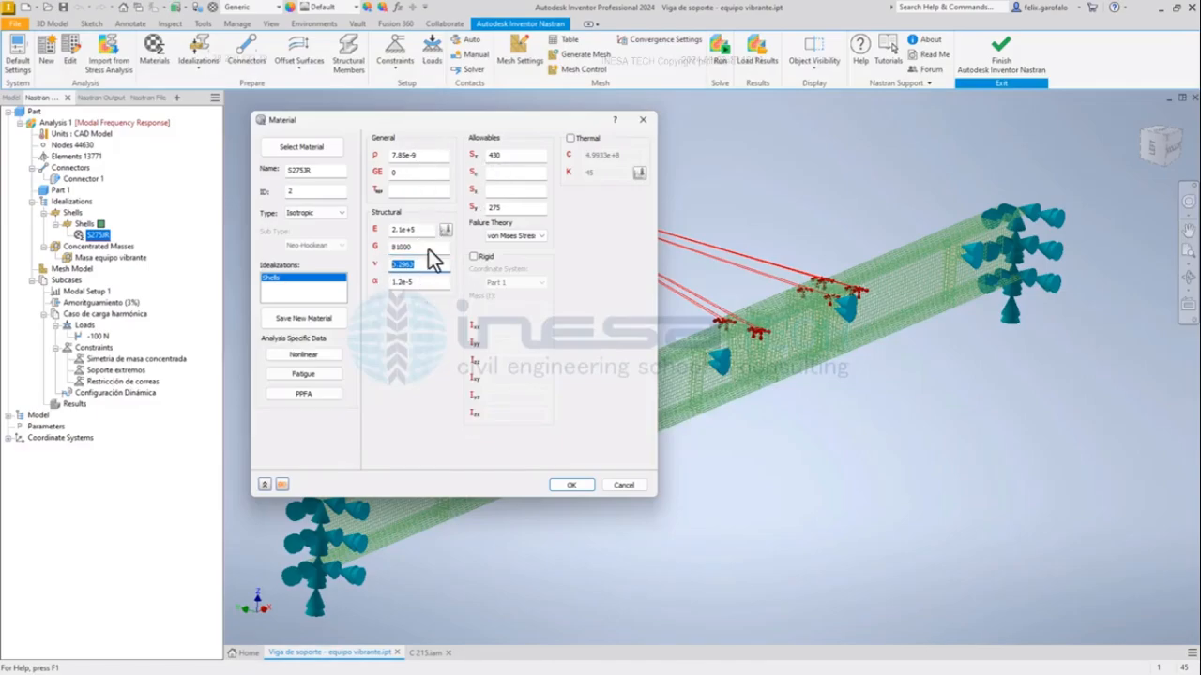
pyautogui.click(511, 155)
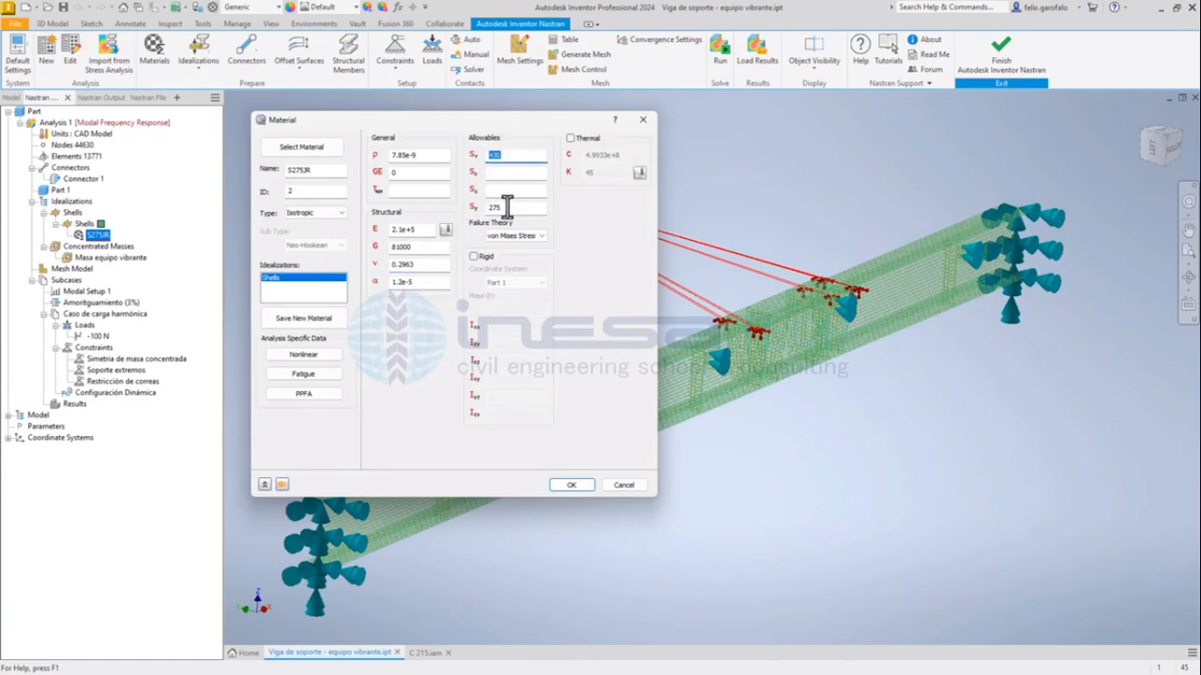
pyautogui.moveTo(501, 207); pyautogui.dragTo(481, 215)
pyautogui.moveTo(479, 128)
pyautogui.mouseDown()
pyautogui.moveTo(478, 114)
pyautogui.moveTo(473, 124)
pyautogui.mouseUp()
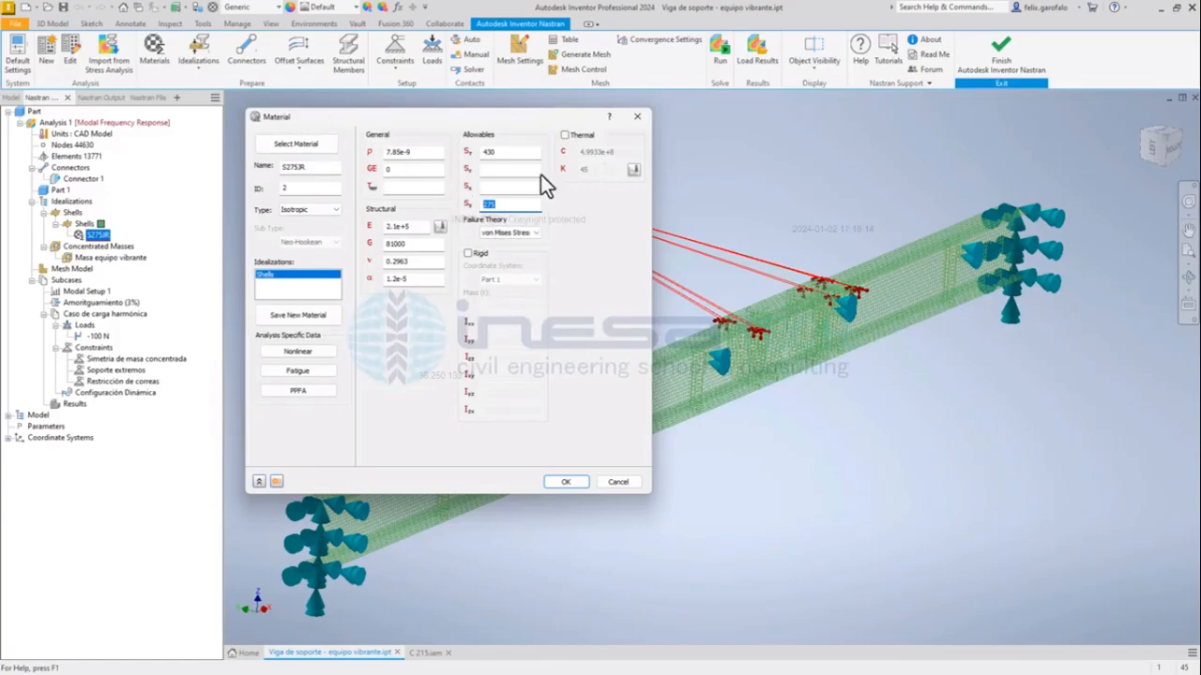
pyautogui.moveTo(472, 122); pyautogui.dragTo(469, 118)
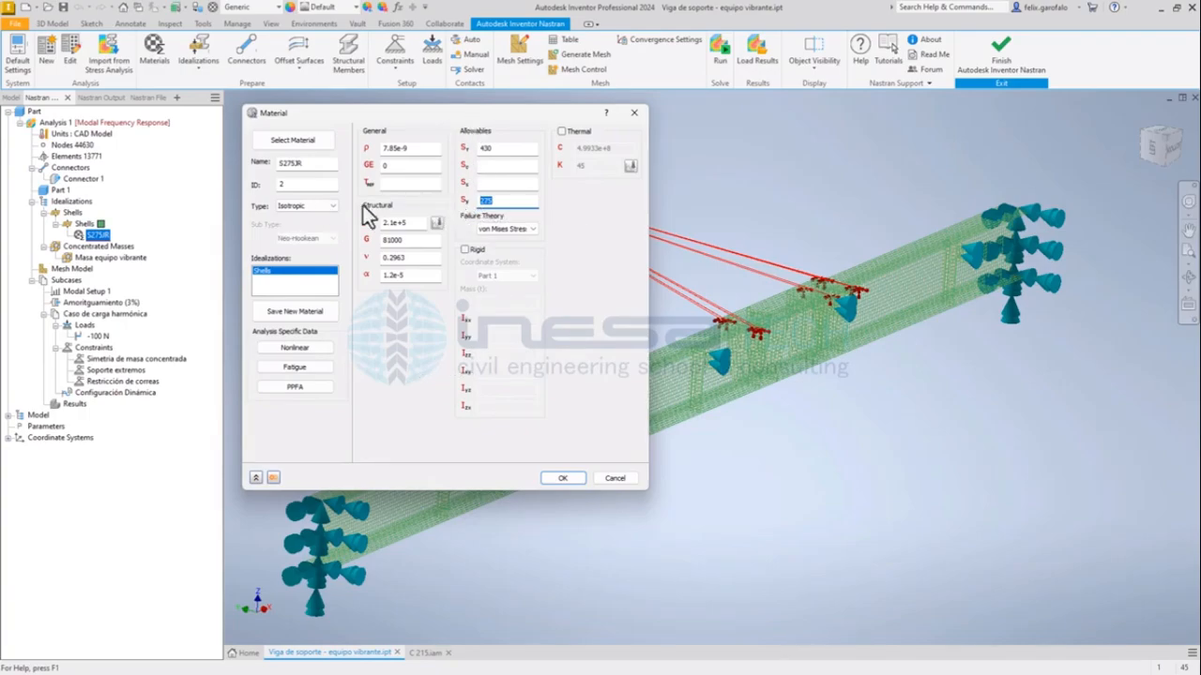
pyautogui.click(566, 478)
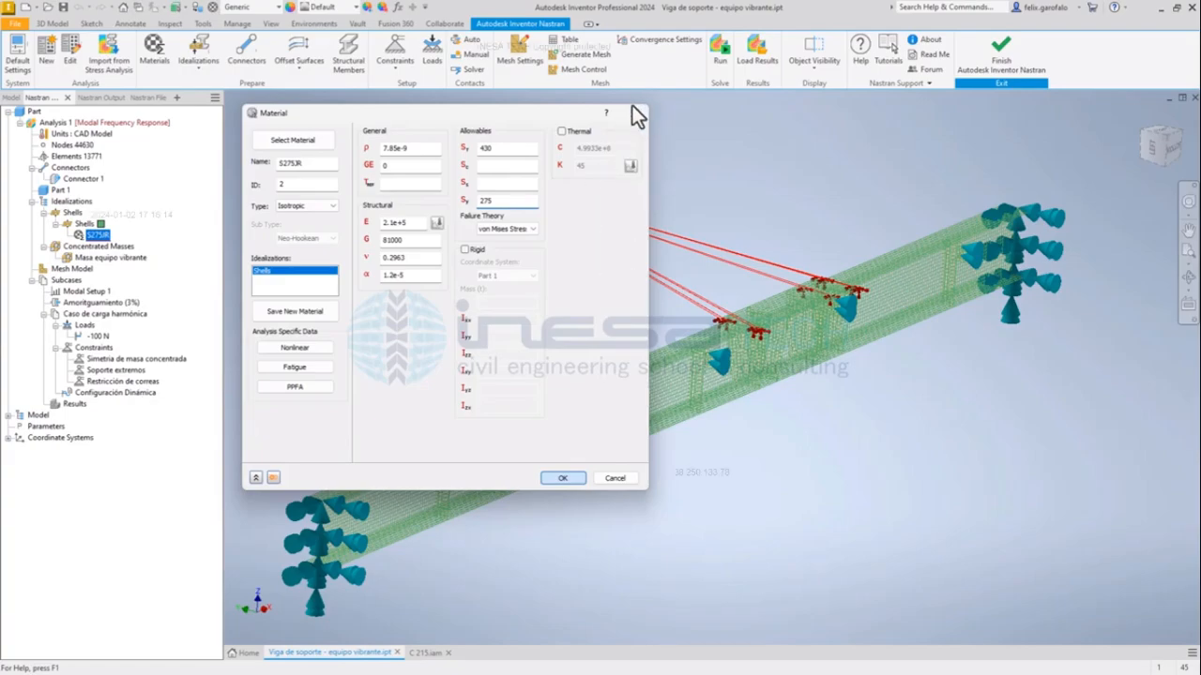
pyautogui.click(562, 478)
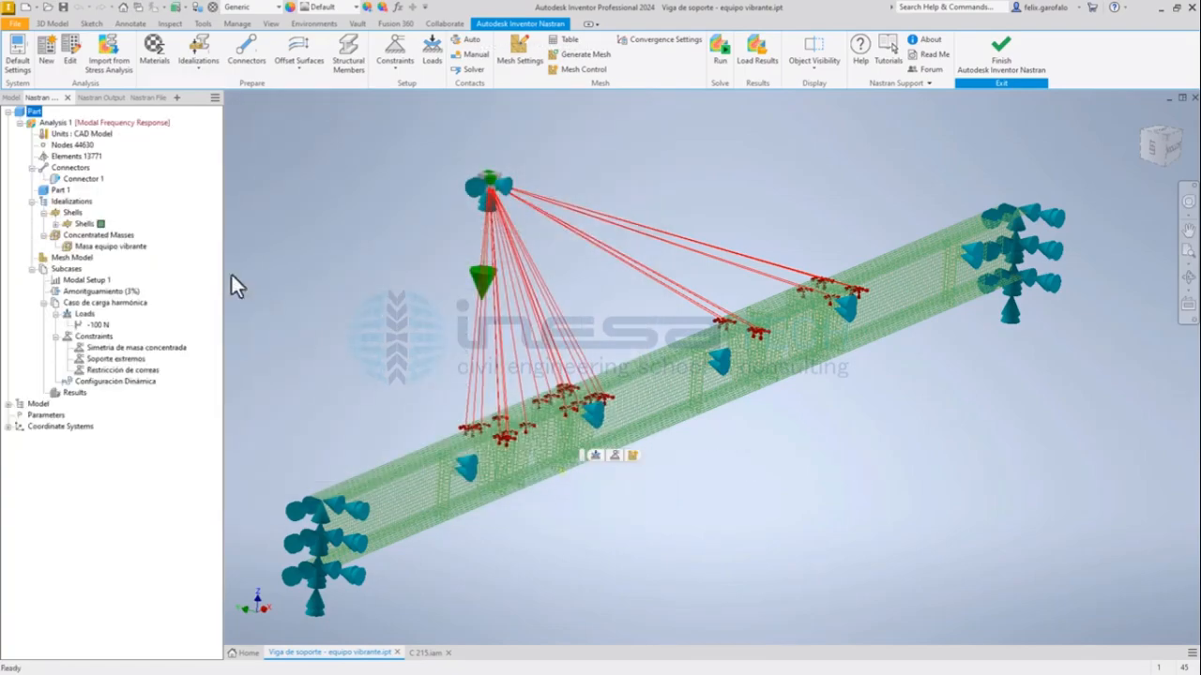
# Review the Shells idealization's element type, material, thickness and assigned faces, and close it without changes.
pyautogui.click(84, 225)
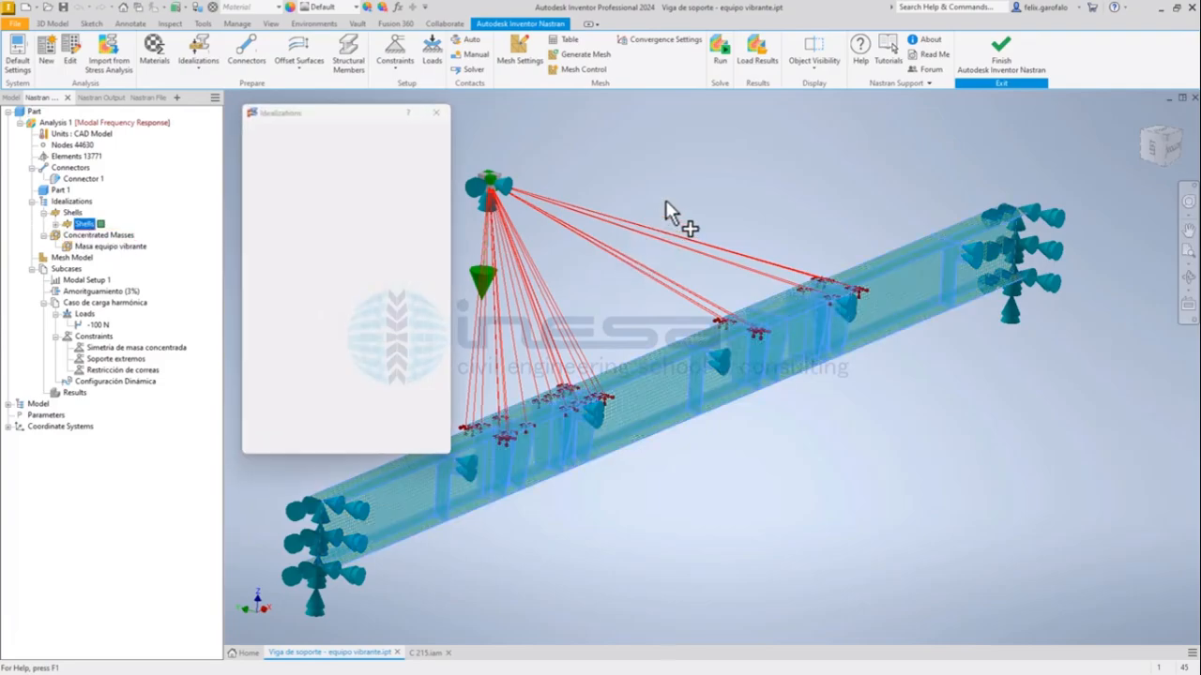
pyautogui.scroll(3, 638, 246)
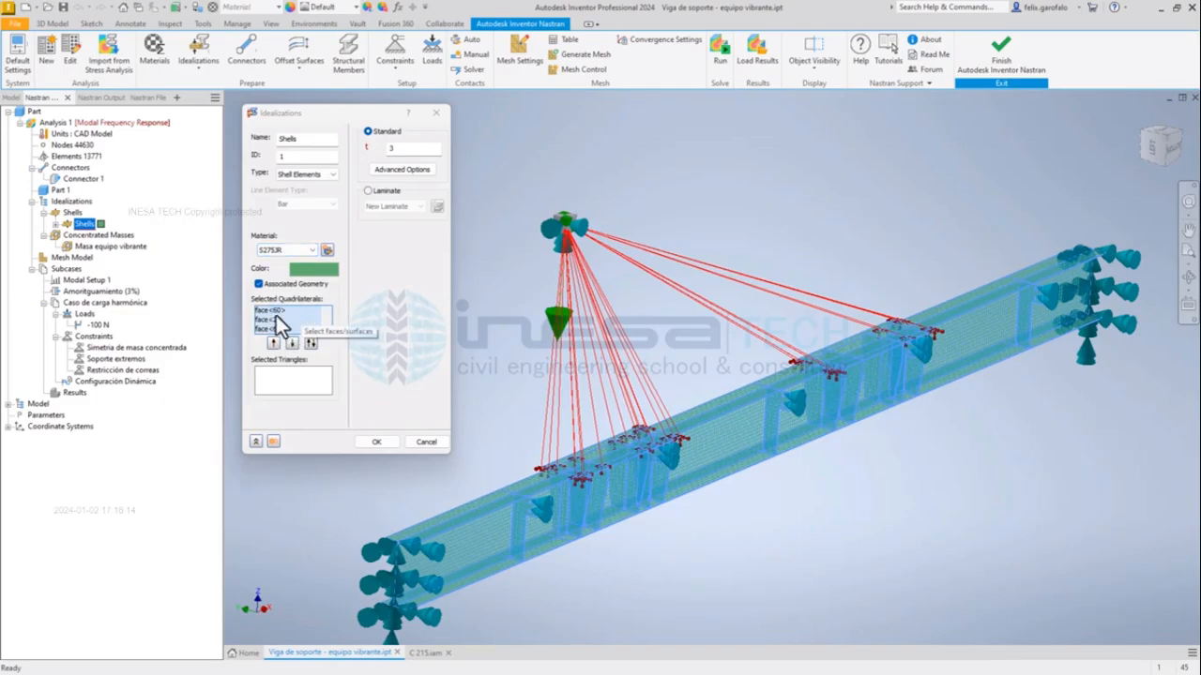
pyautogui.click(407, 151)
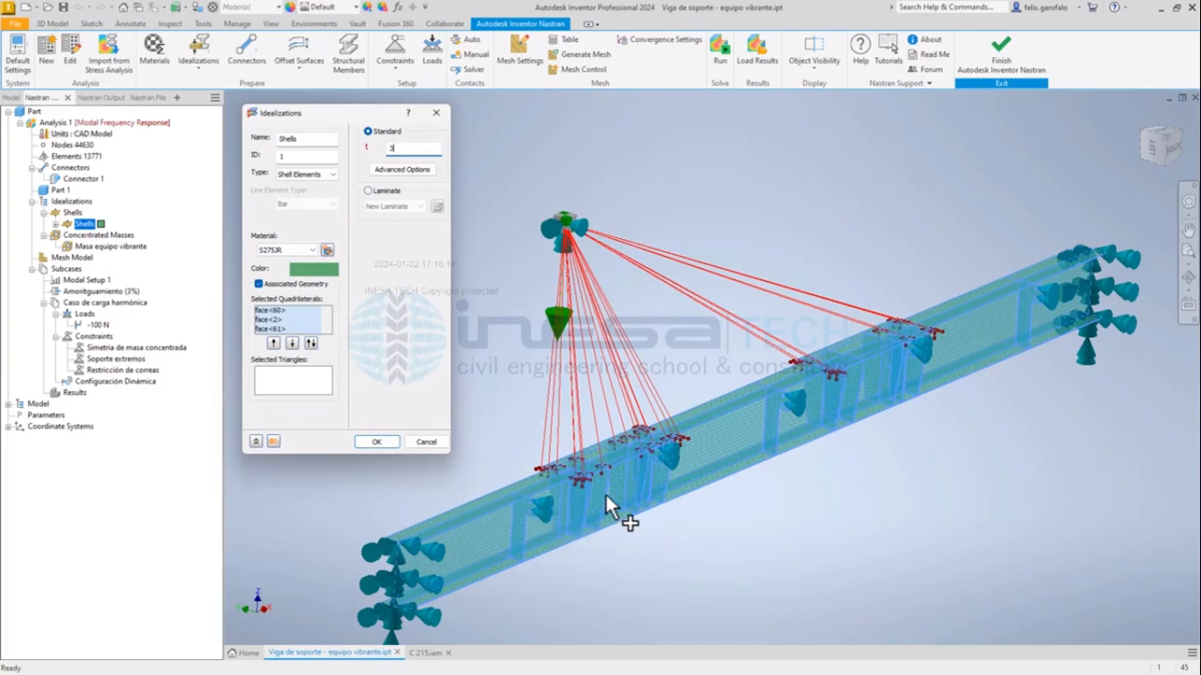
pyautogui.click(424, 443)
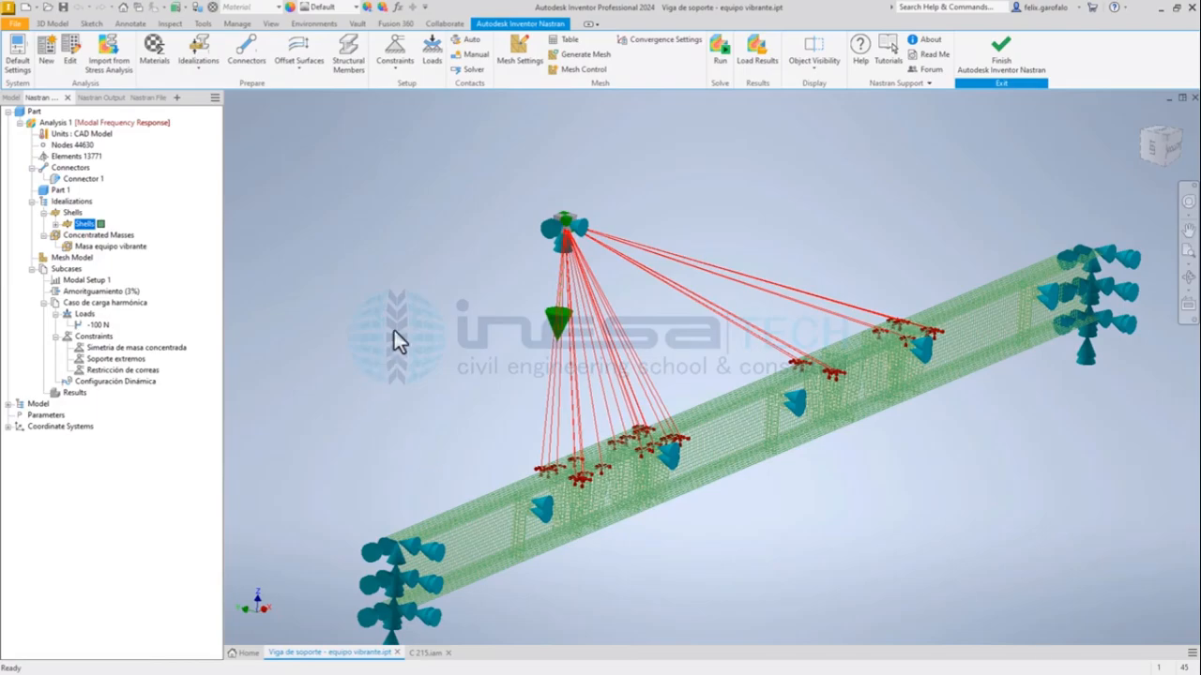
pyautogui.moveTo(502, 283); pyautogui.dragTo(482, 268, button='middle')
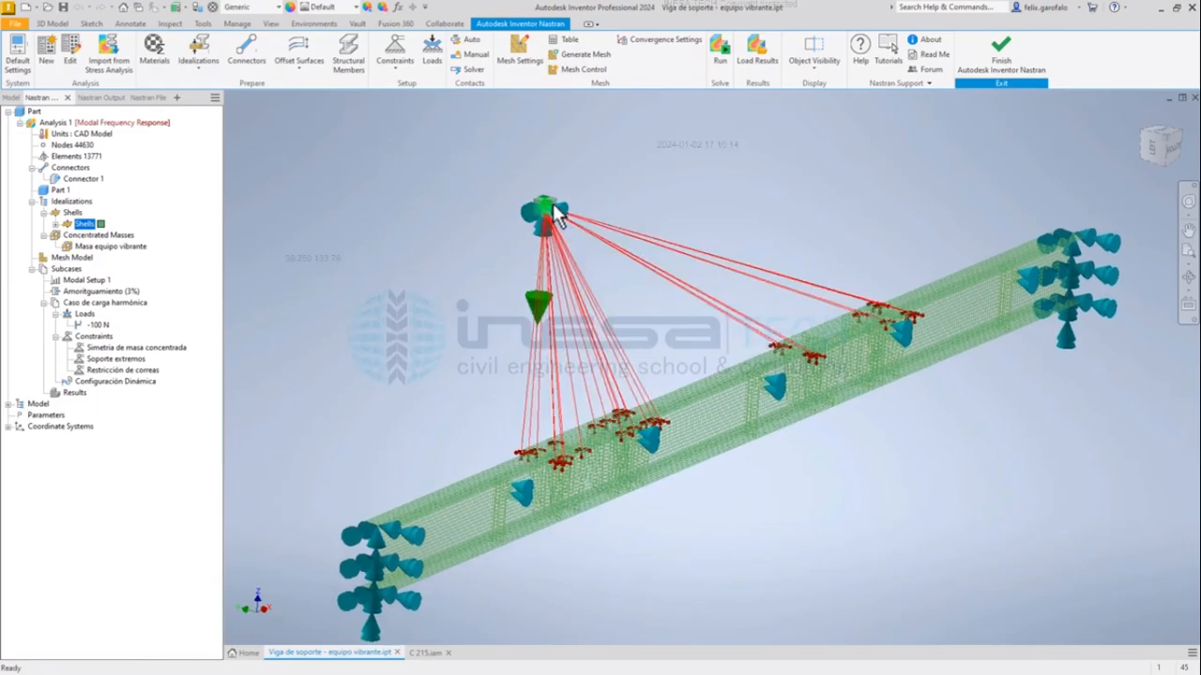
# Check the Concentrated Masses idealization option and locate the mass's work point at the end of the part's feature history.
pyautogui.click(208, 66)
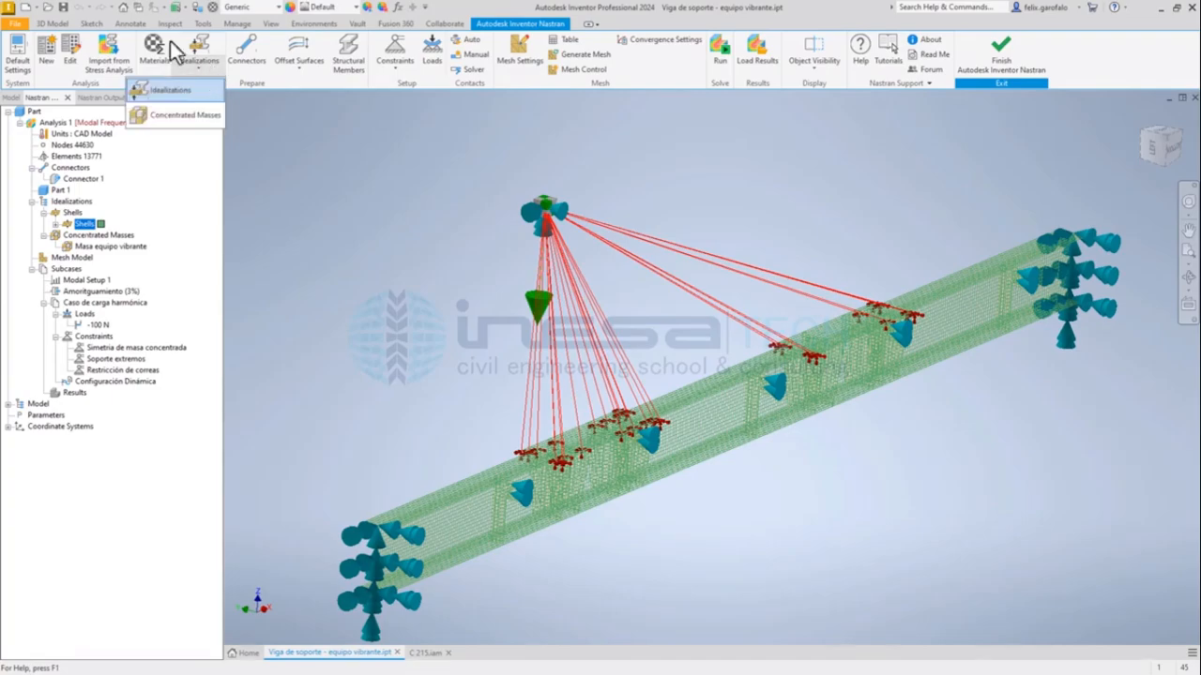
pyautogui.click(183, 115)
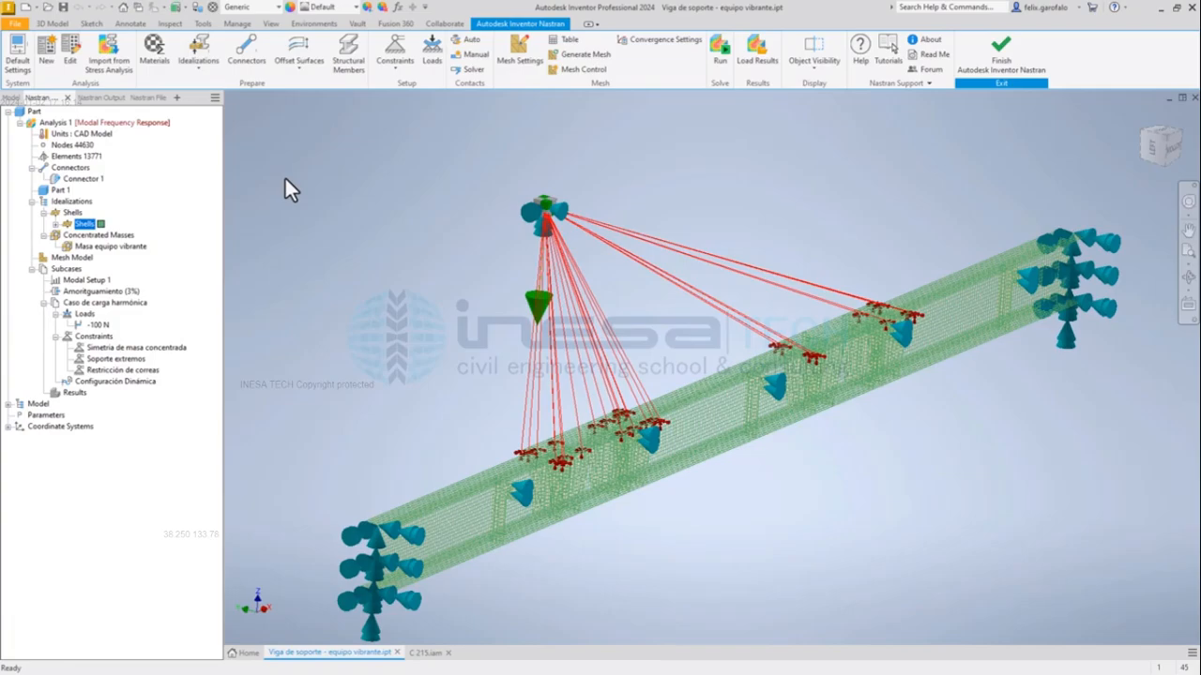
pyautogui.click(11, 97)
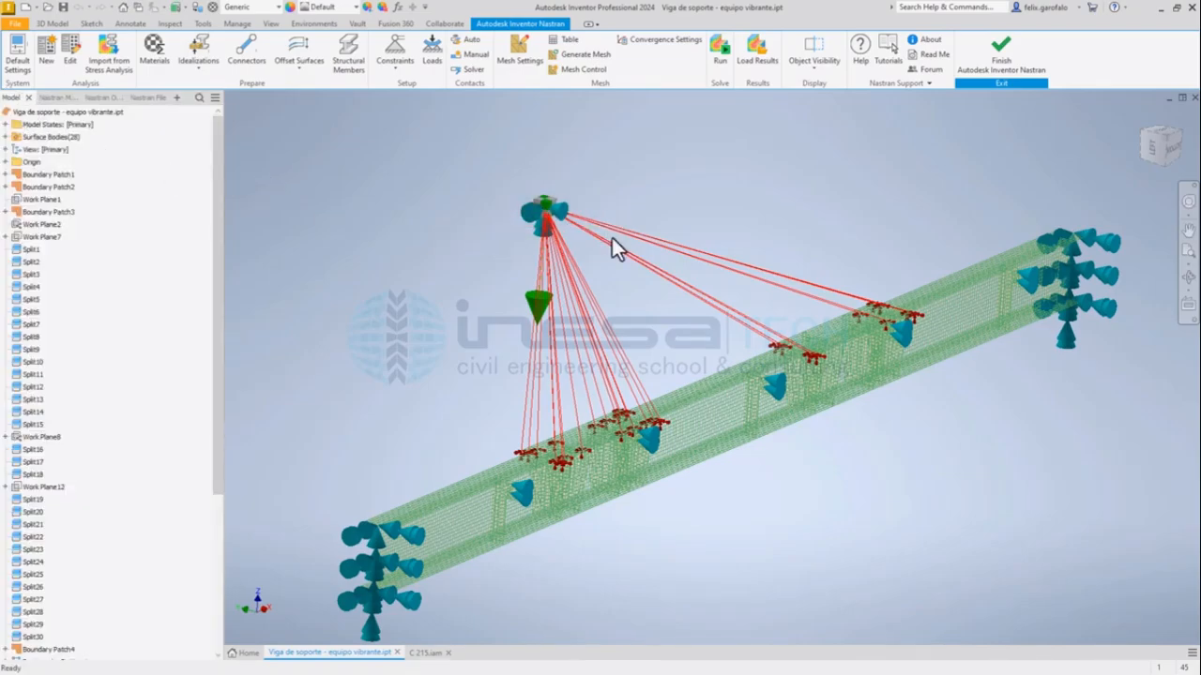
pyautogui.scroll(-4, 47, 507)
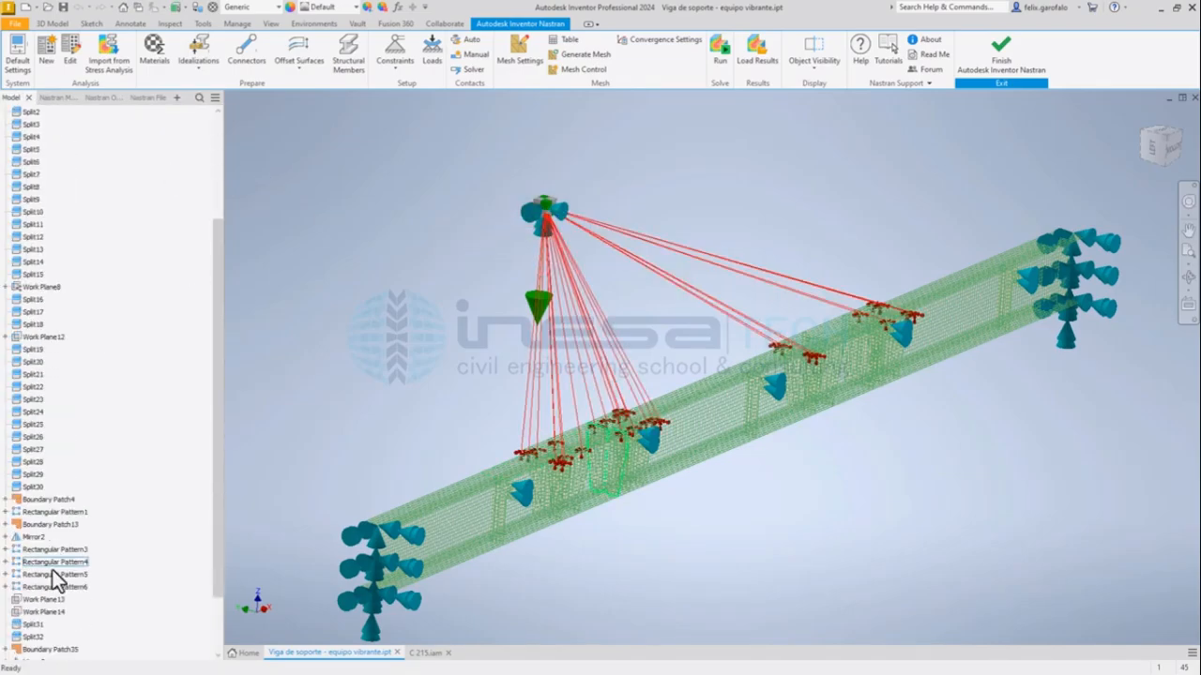
pyautogui.scroll(-2, 50, 639)
pyautogui.click(46, 638)
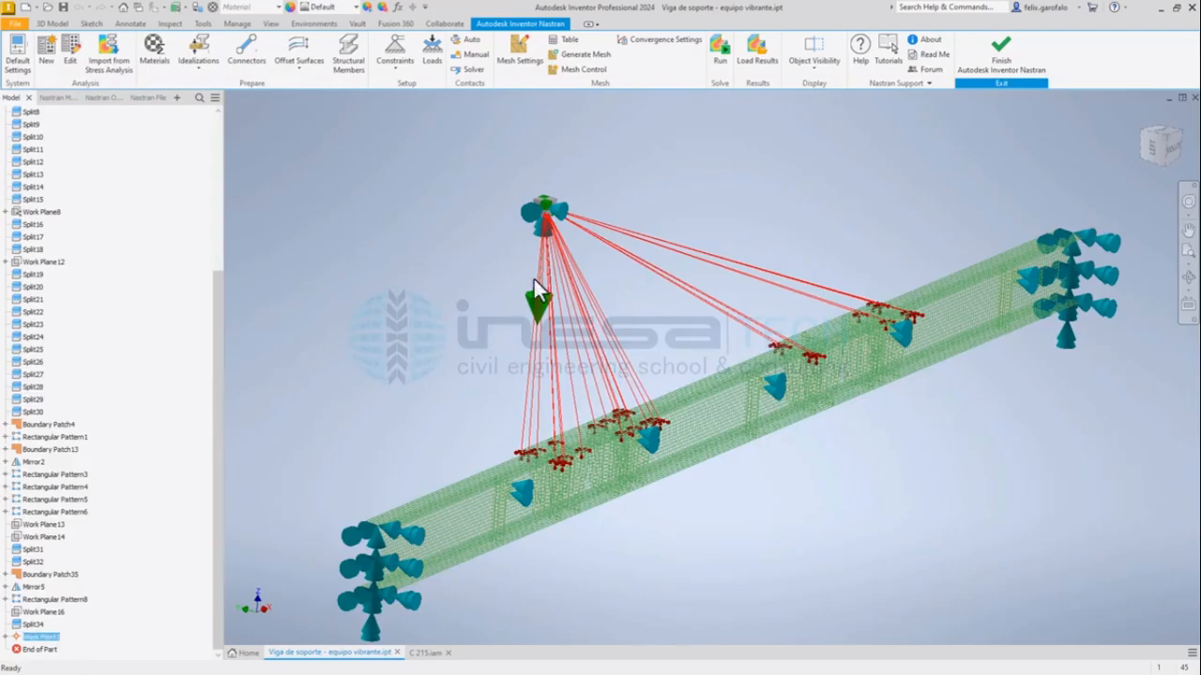
pyautogui.click(52, 97)
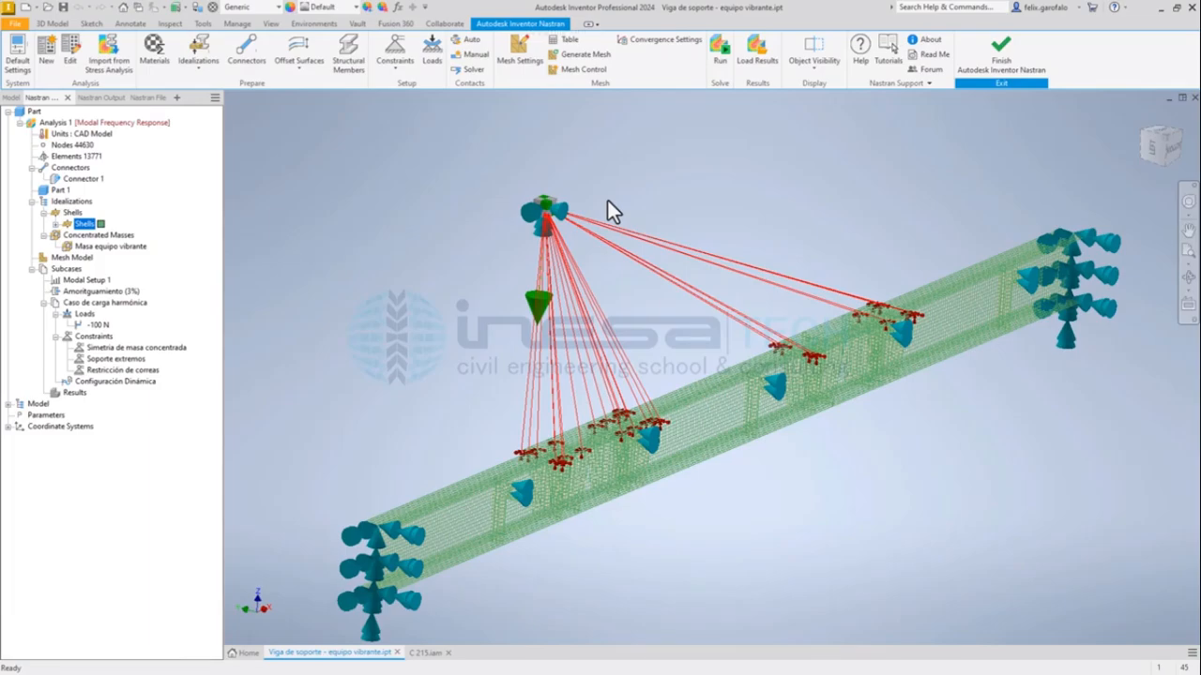
# Review the Masa equipo vibrante concentrated mass, examining its work point and mass value, and close it without changes.
pyautogui.click(550, 213)
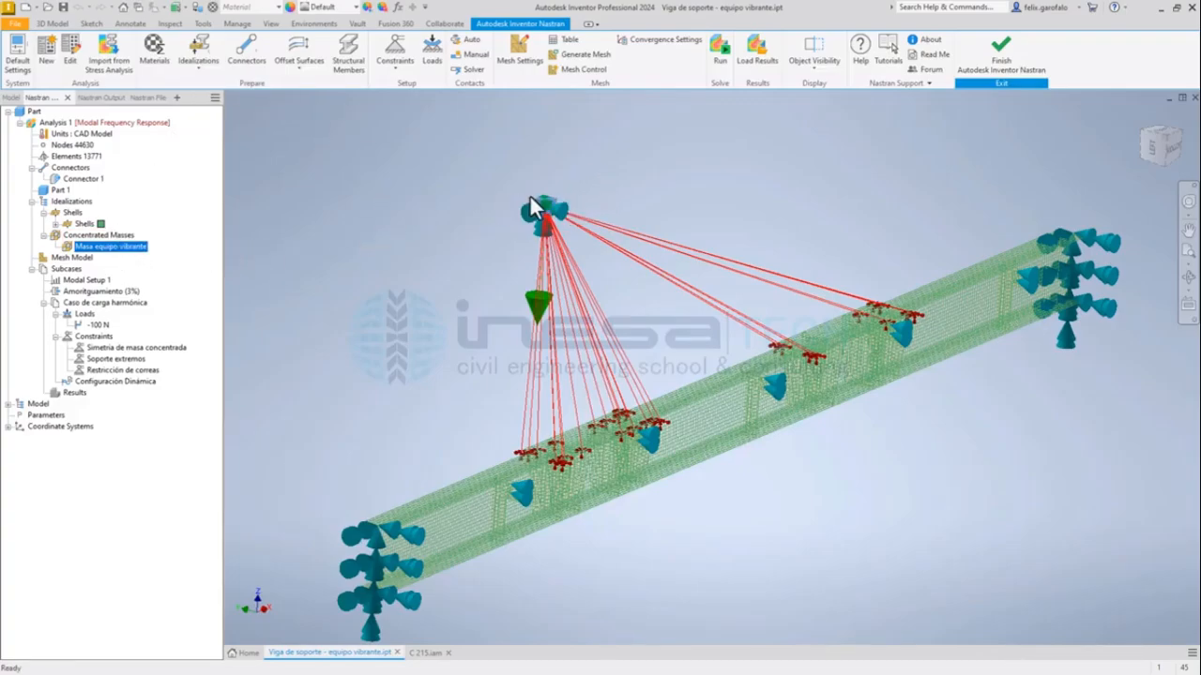
pyautogui.doubleClick(89, 249)
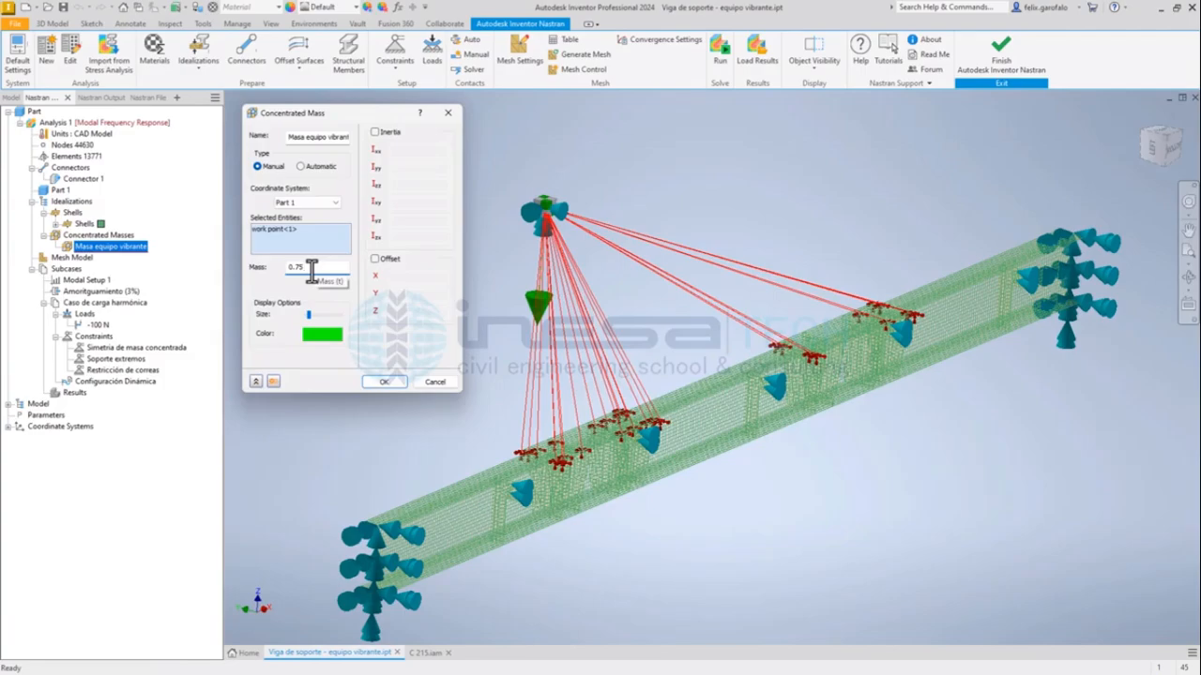
pyautogui.moveTo(311, 271); pyautogui.dragTo(285, 268)
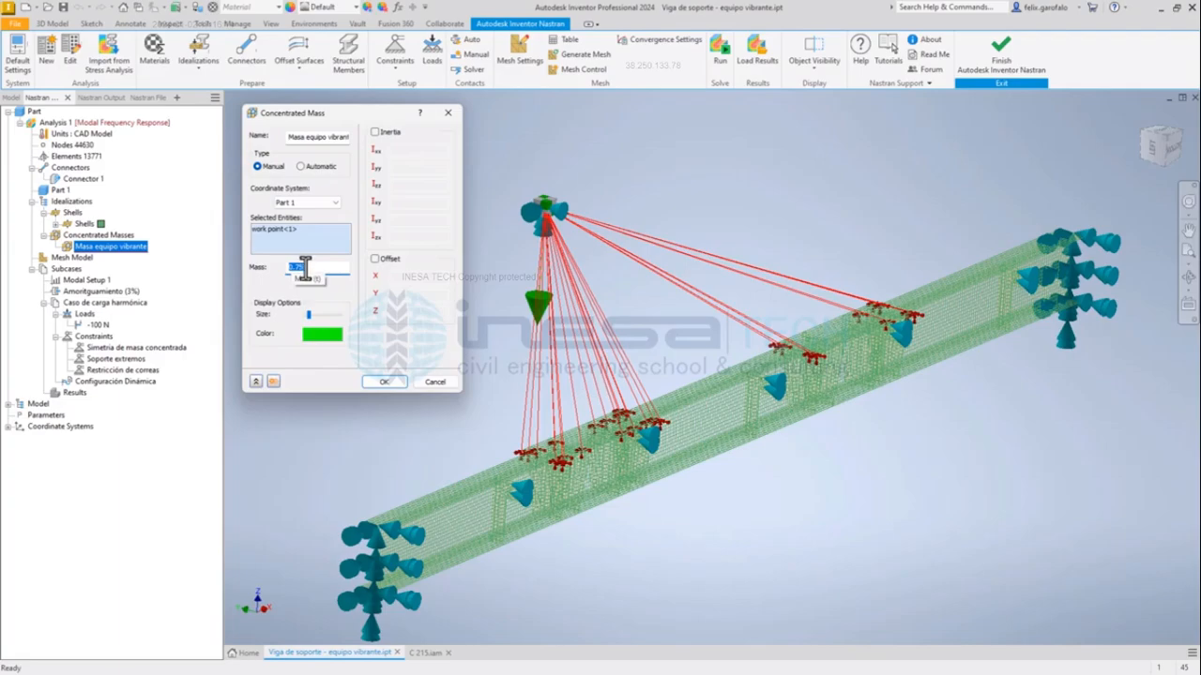
pyautogui.click(305, 269)
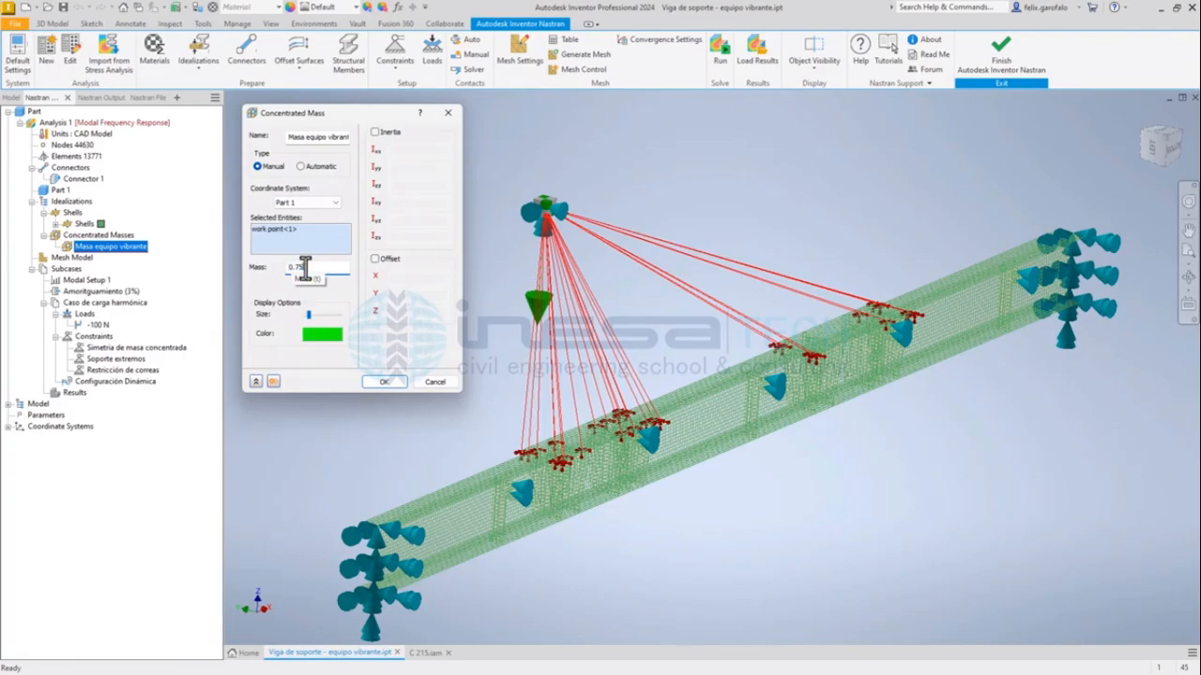
pyautogui.moveTo(305, 269); pyautogui.dragTo(266, 272)
pyautogui.moveTo(375, 118); pyautogui.dragTo(369, 124)
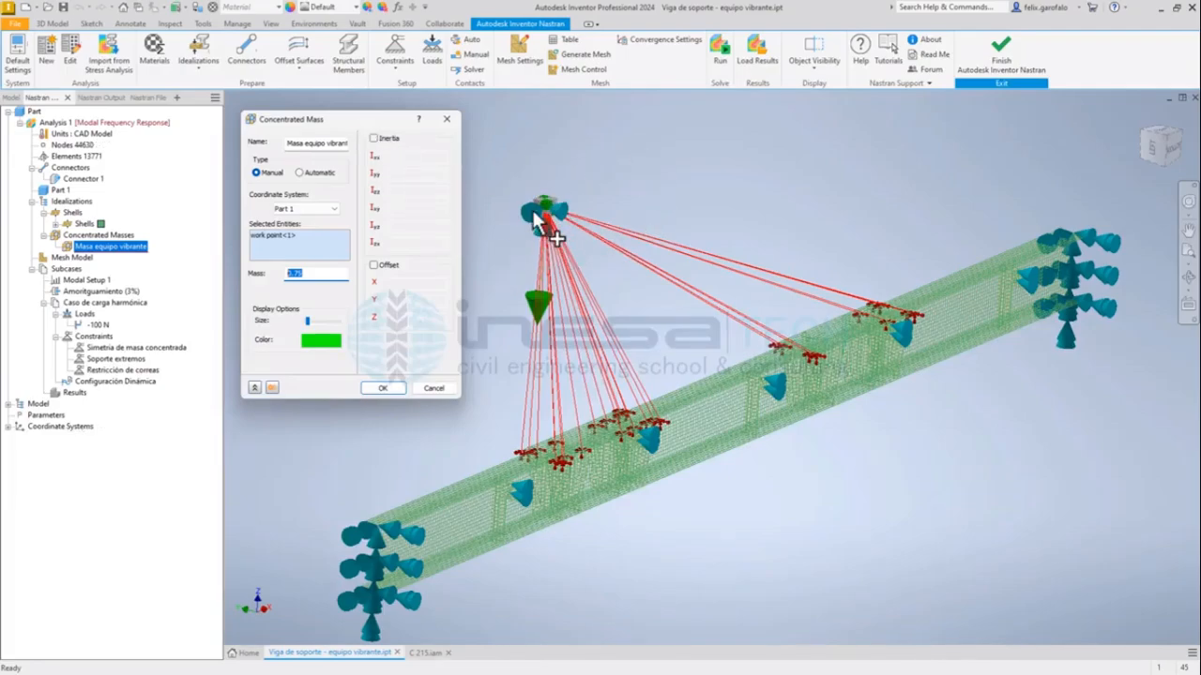
pyautogui.click(446, 122)
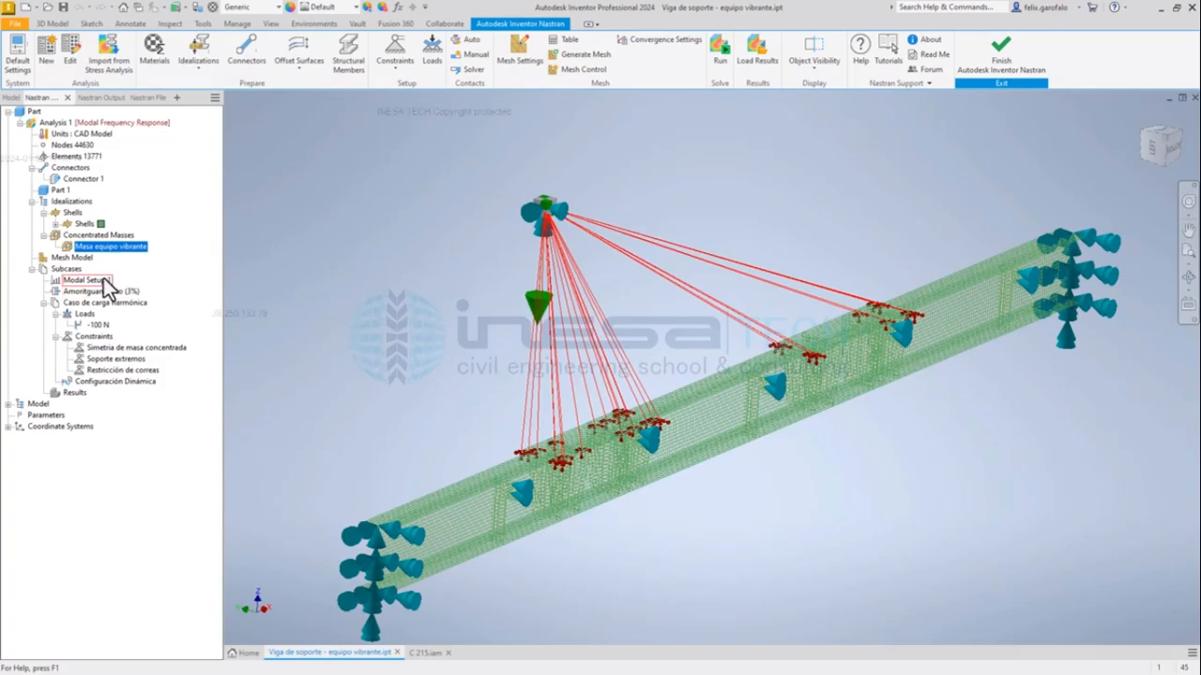
pyautogui.click(73, 233)
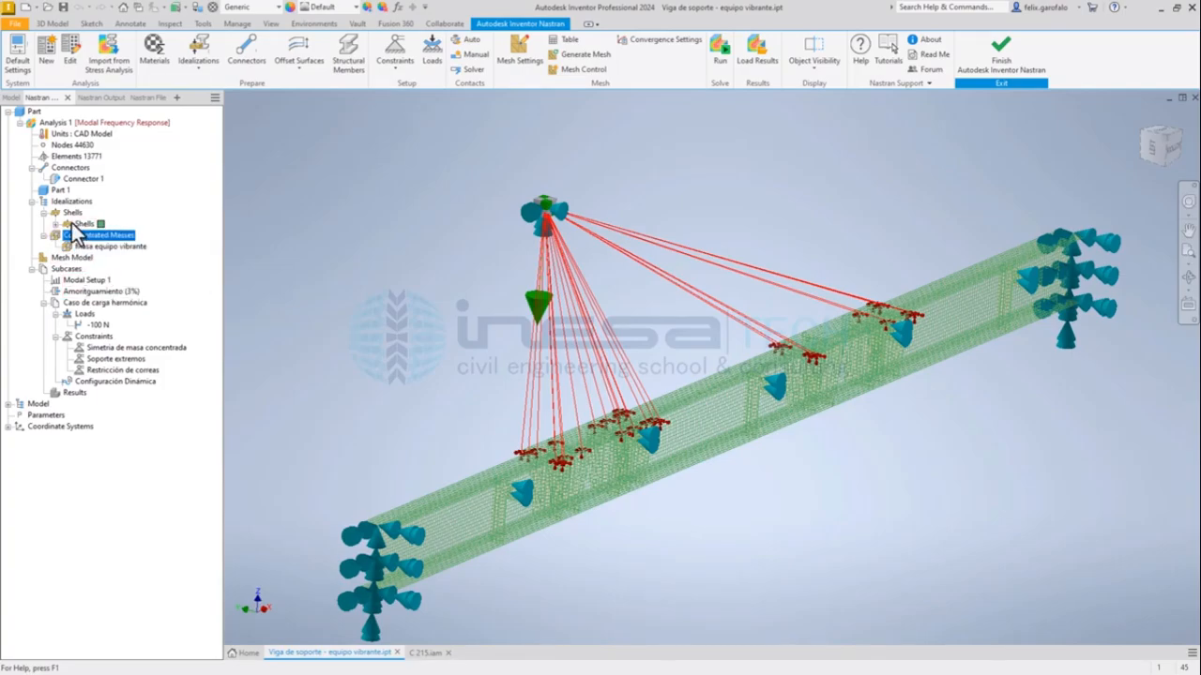
# Review Connector 1's rigid body type, dependent faces and independent work point, and close it without changes.
pyautogui.click(73, 214)
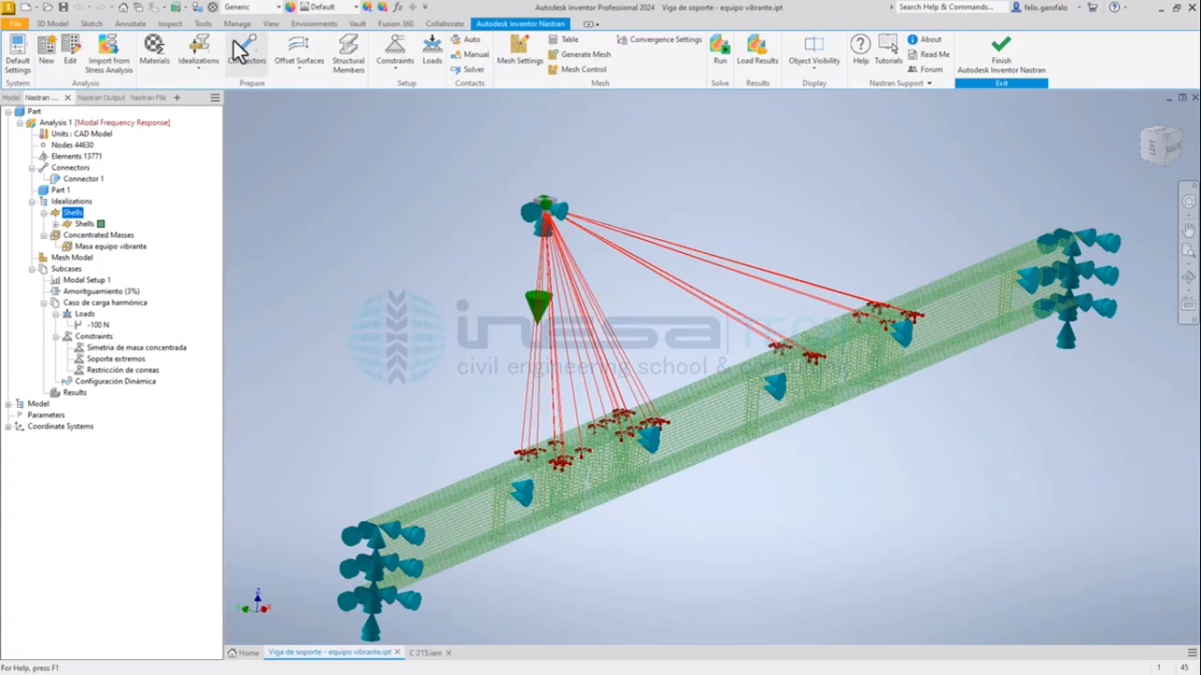
pyautogui.click(548, 212)
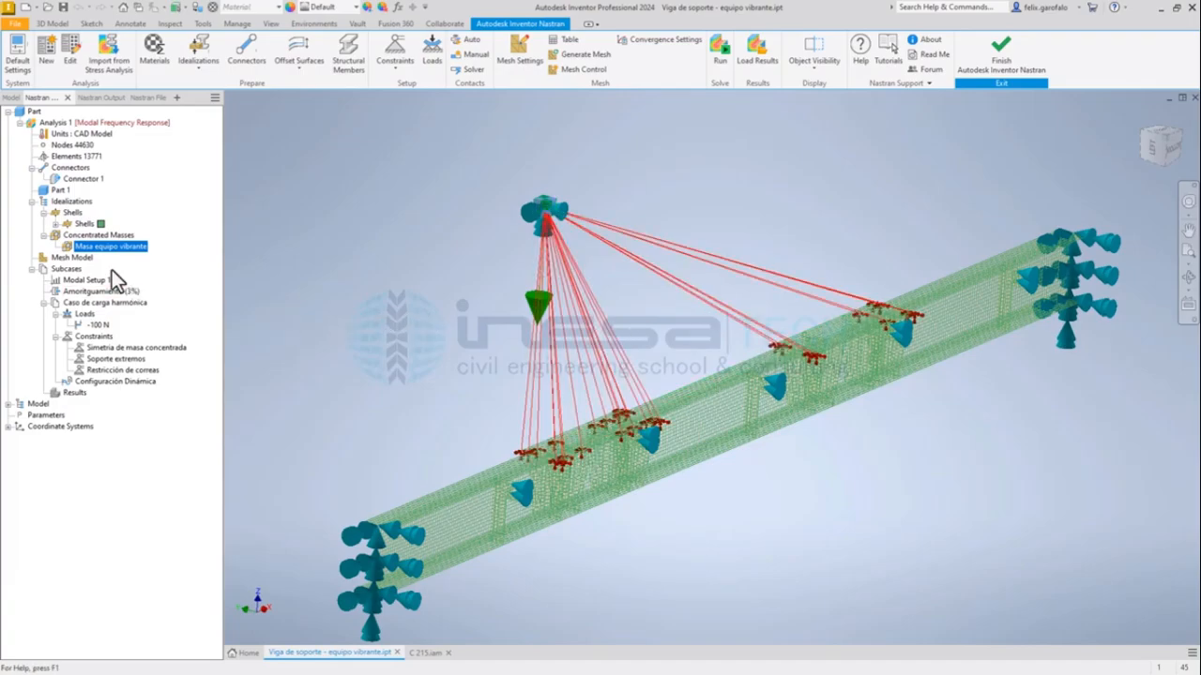
pyautogui.click(81, 178)
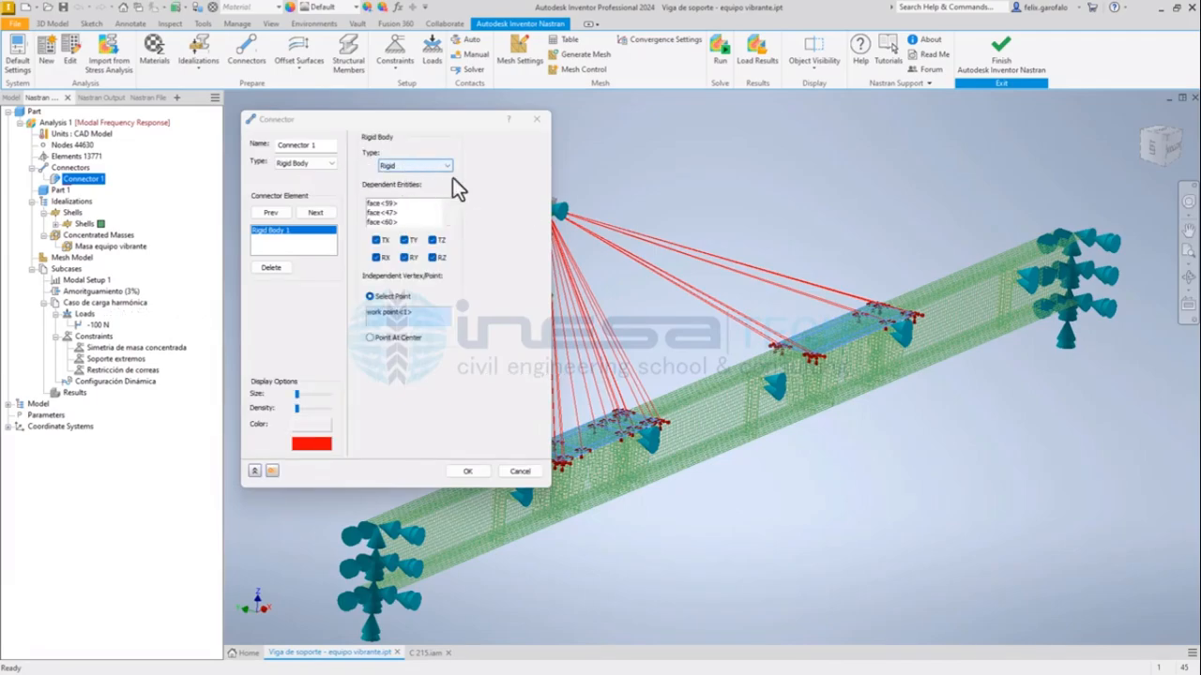
pyautogui.moveTo(441, 123); pyautogui.dragTo(383, 117)
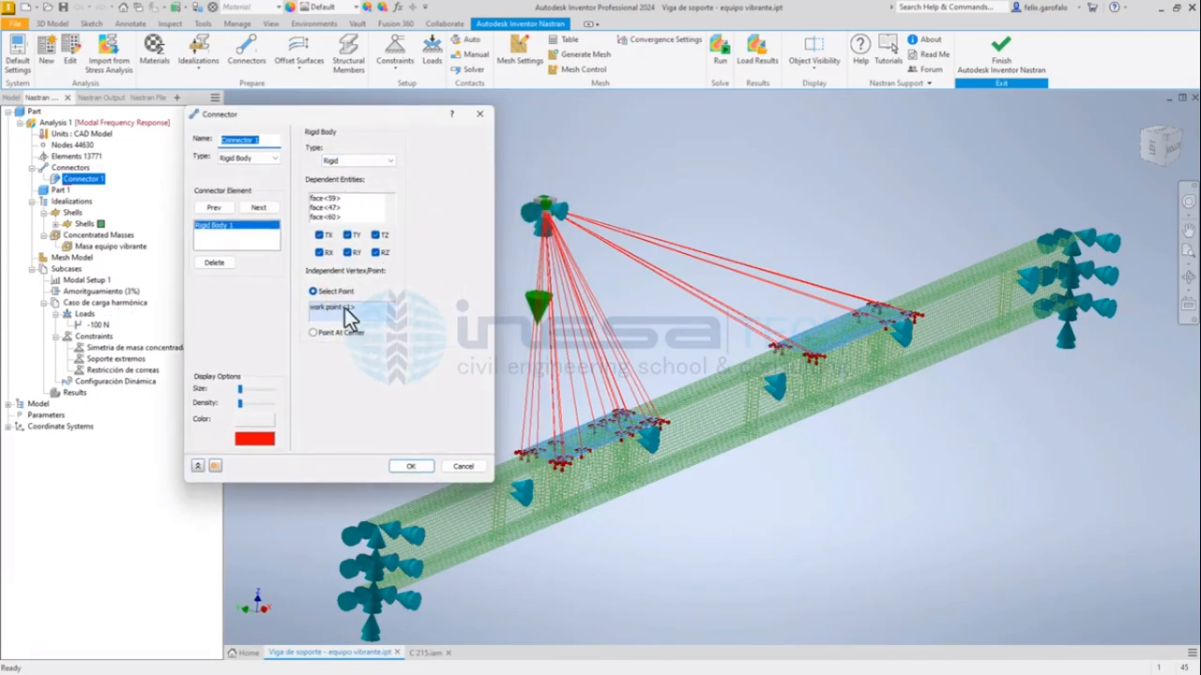
pyautogui.click(348, 217)
pyautogui.scroll(-1, 348, 217)
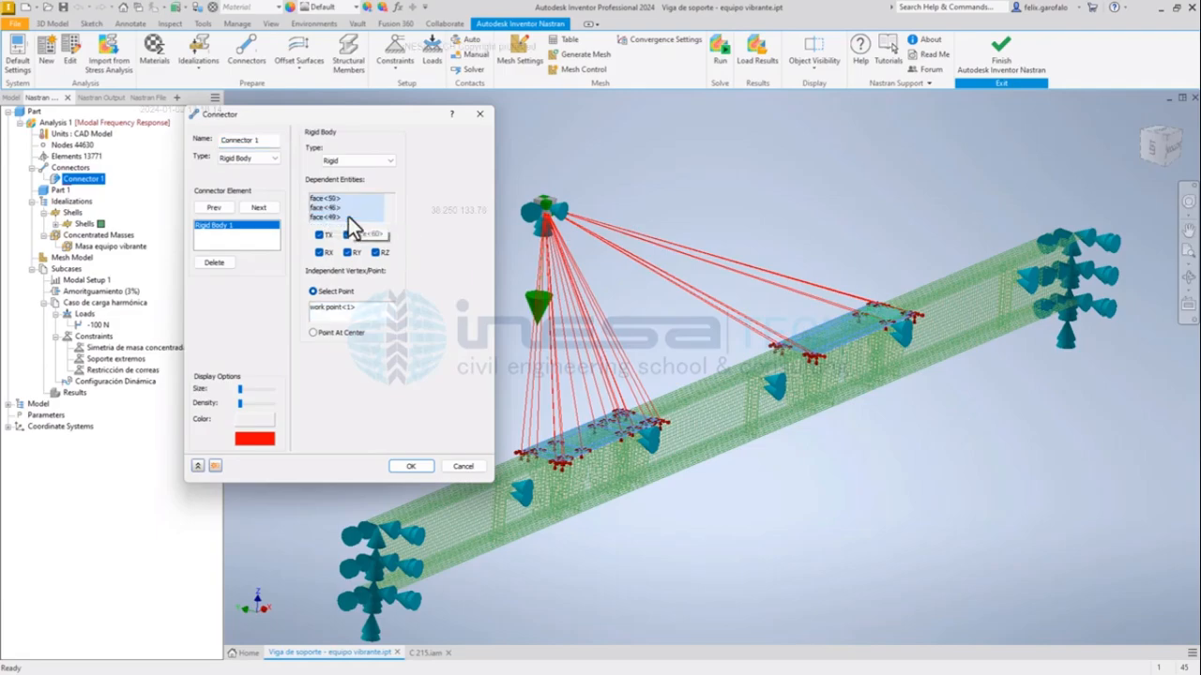
pyautogui.click(340, 198)
pyautogui.click(343, 218)
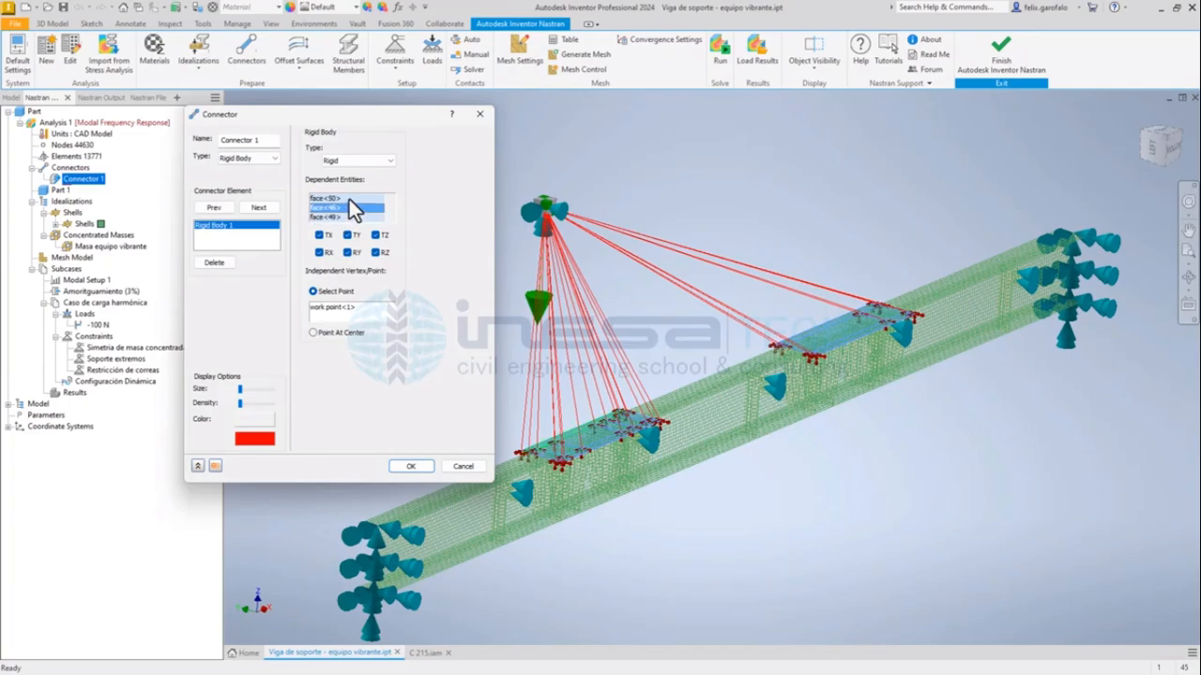
pyautogui.click(349, 199)
pyautogui.click(482, 114)
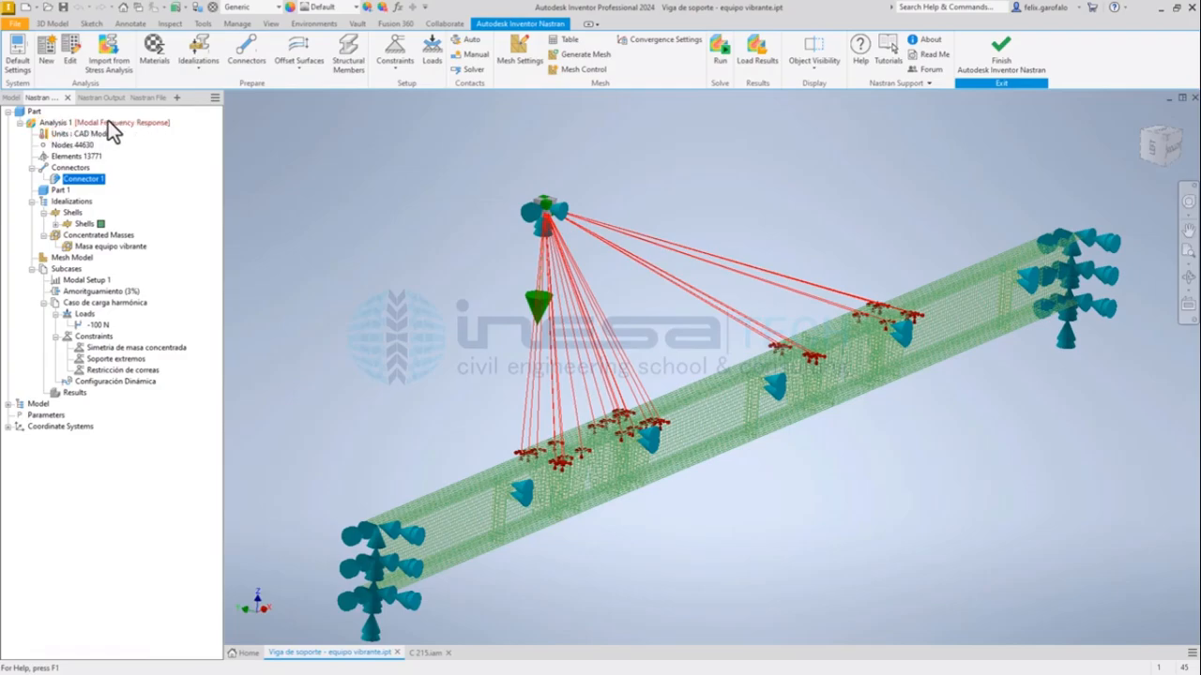
# Review Modal Setup 1's number of modes, frequency limits, extraction method and mass representation, and close it without changes.
pyautogui.click(75, 269)
pyautogui.click(84, 280)
pyautogui.doubleClick(89, 279)
pyautogui.moveTo(248, 121); pyautogui.dragTo(308, 131)
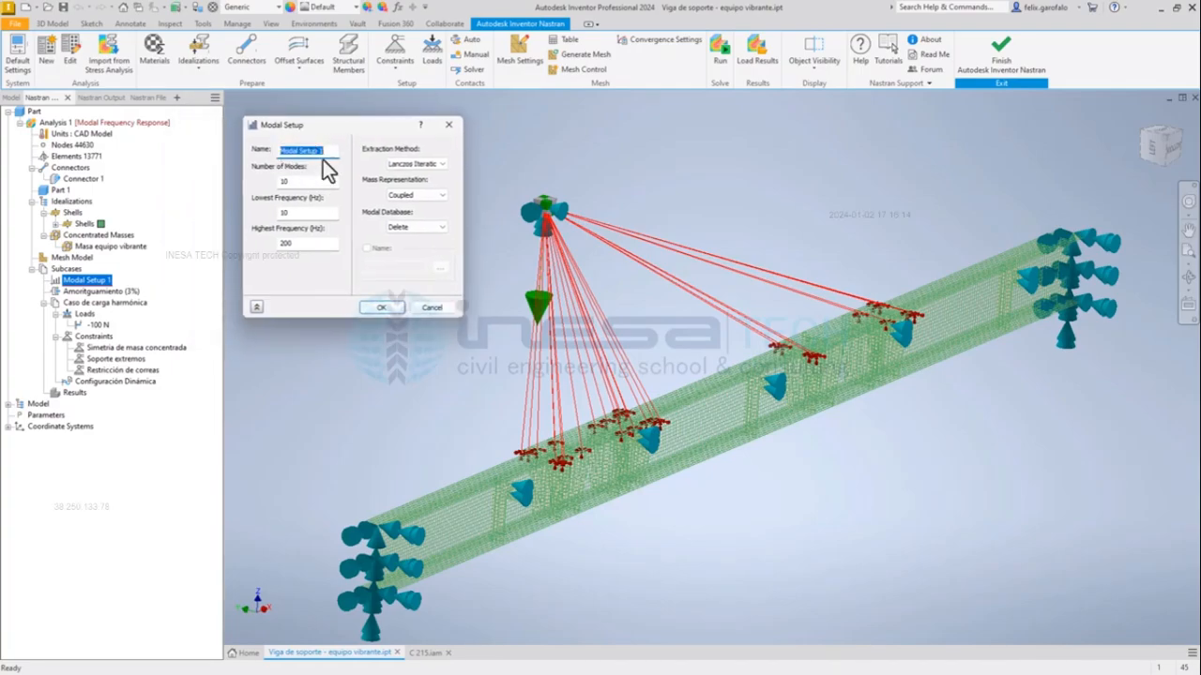
pyautogui.press('Tab')
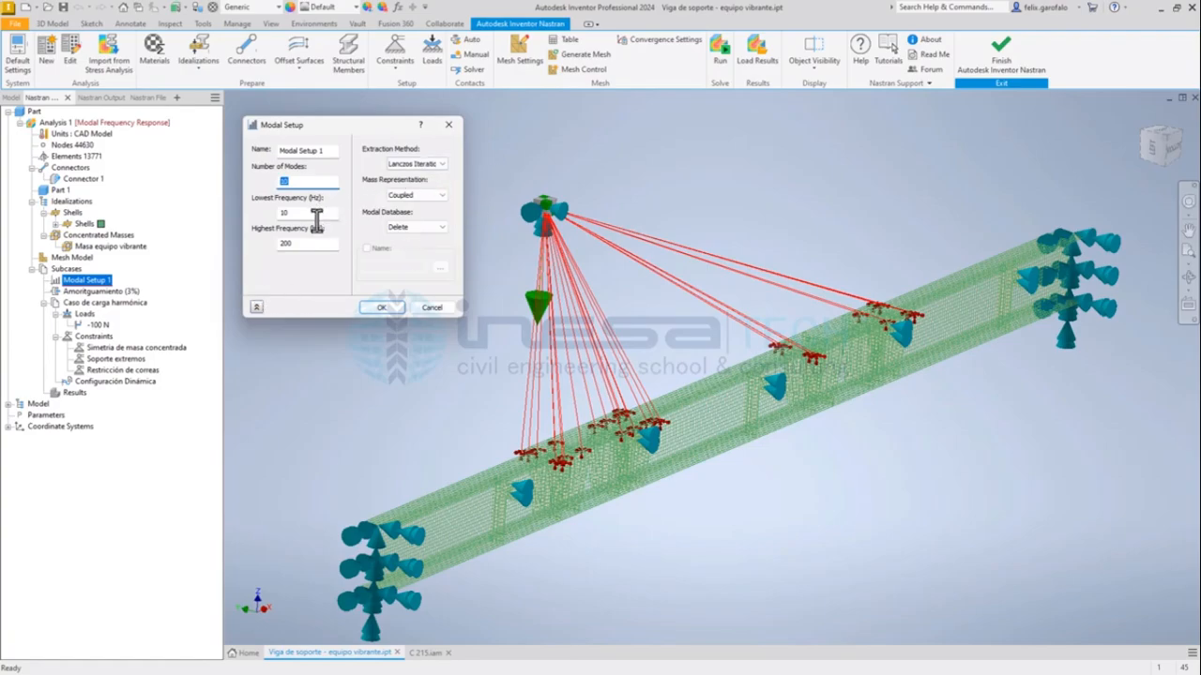
pyautogui.press('Tab')
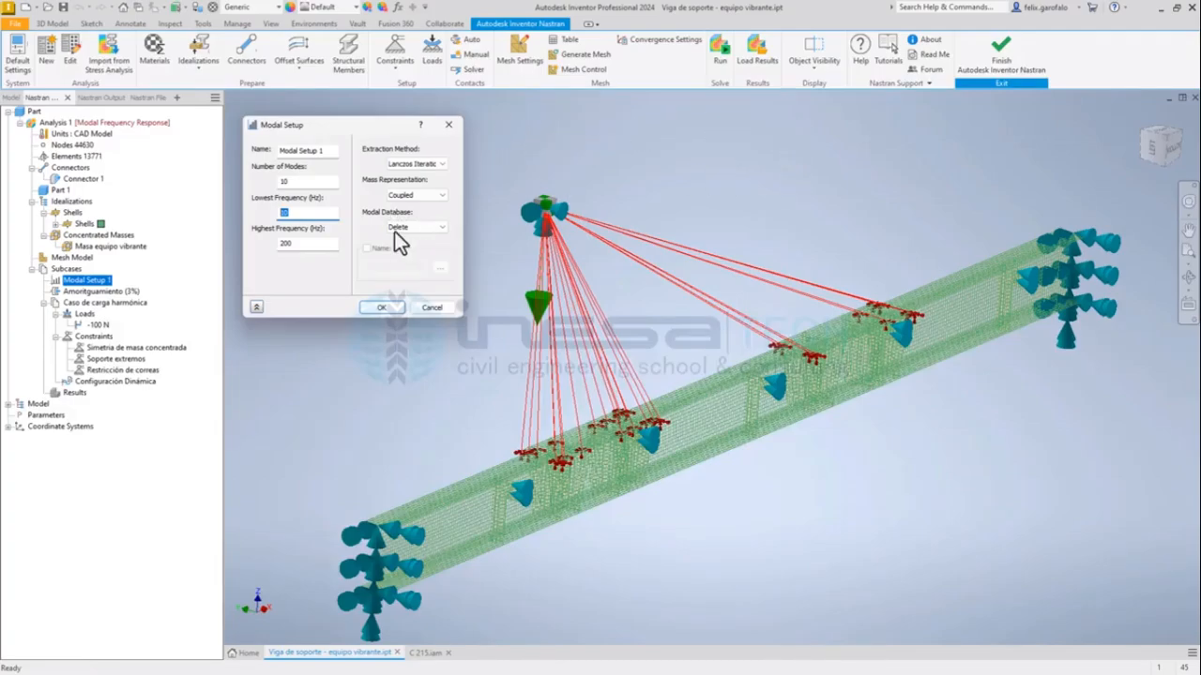
pyautogui.moveTo(372, 128); pyautogui.dragTo(372, 148)
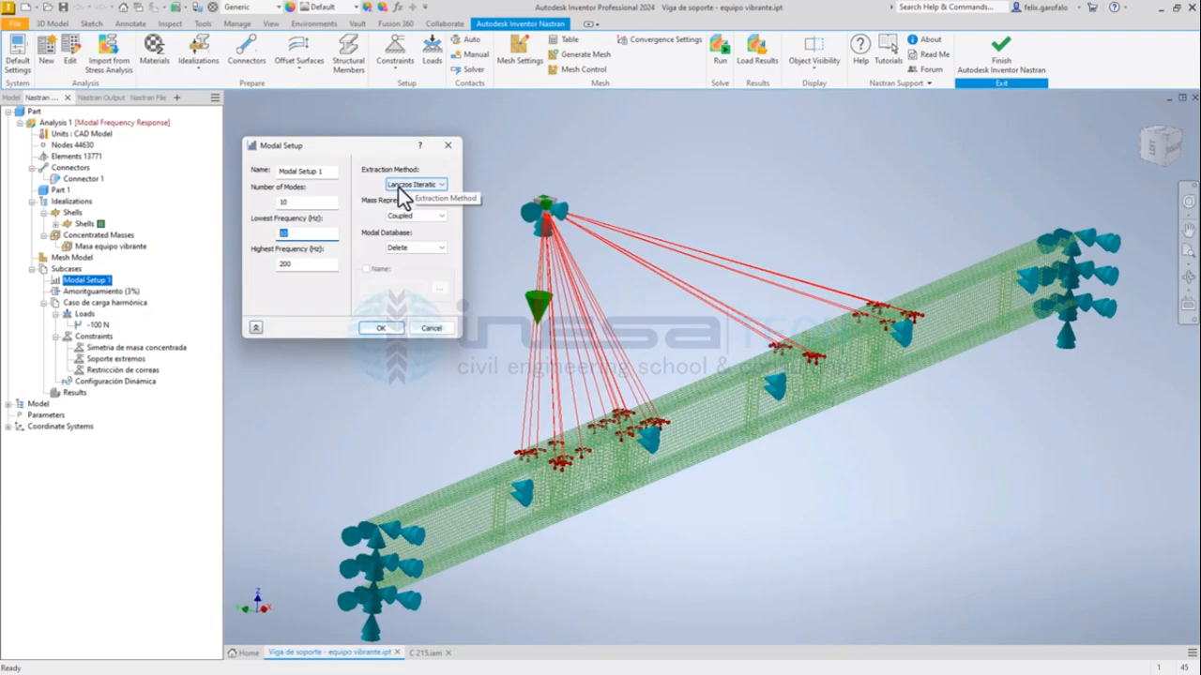
pyautogui.click(419, 328)
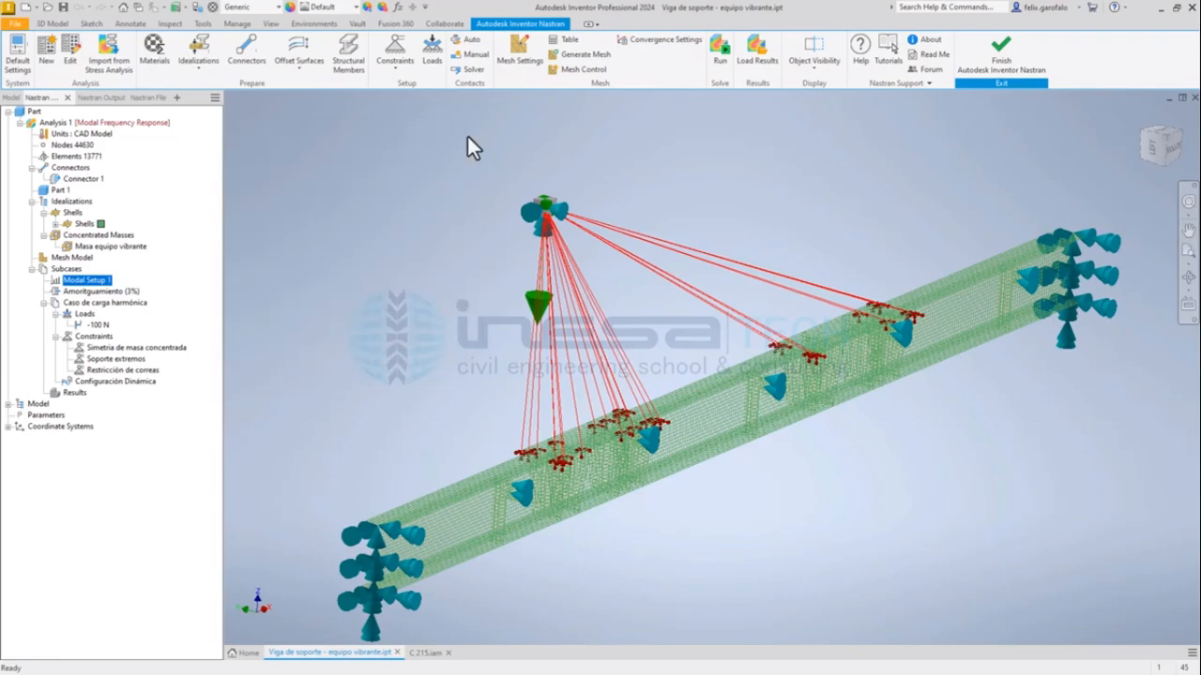
# Review the damping definition's modal damping type, definition and value in the subcases, and accept it as is.
pyautogui.click(104, 293)
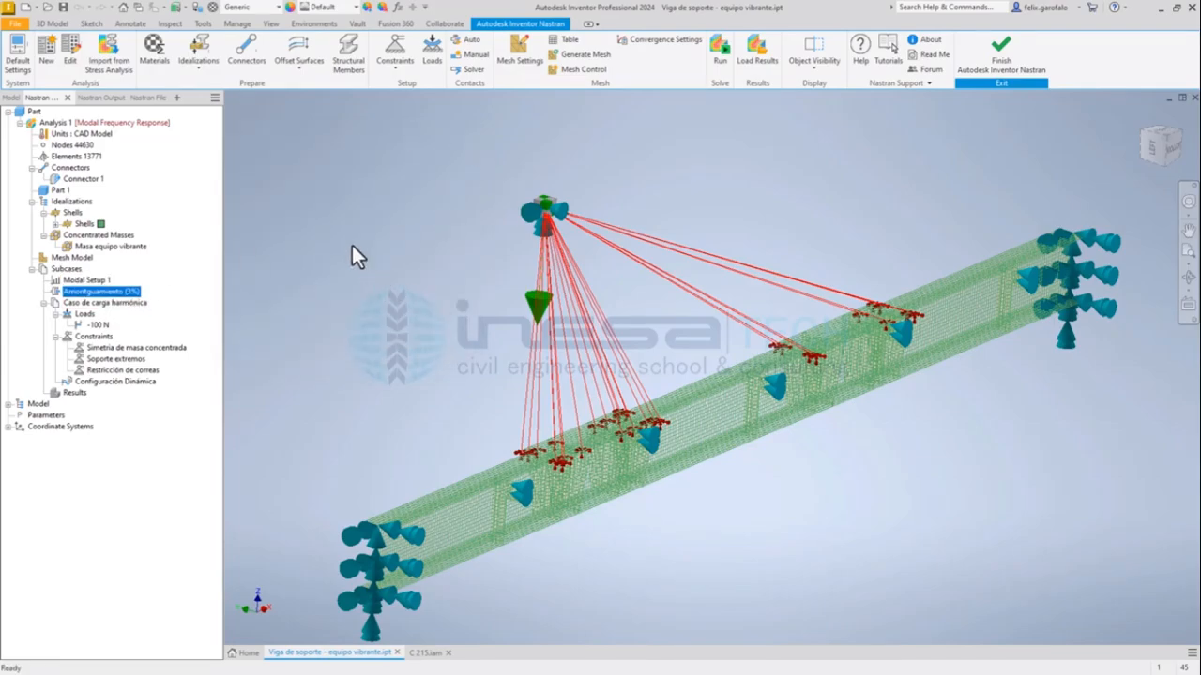
pyautogui.doubleClick(87, 292)
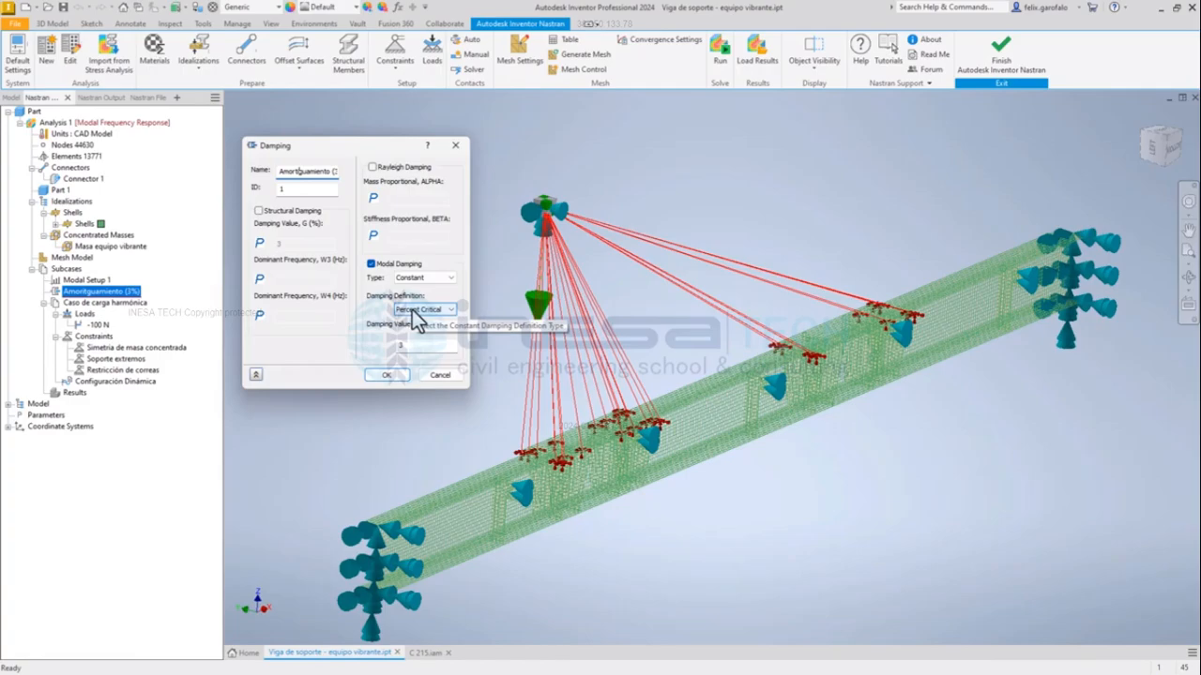
pyautogui.moveTo(415, 344); pyautogui.dragTo(394, 347)
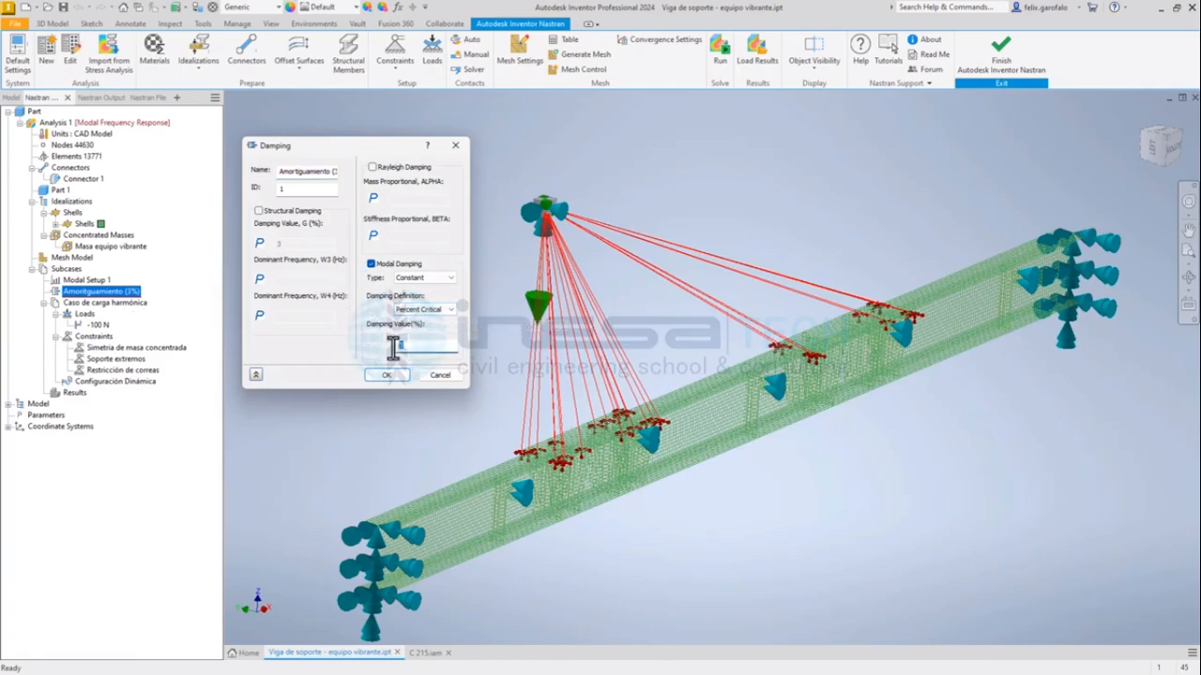
pyautogui.moveTo(381, 151); pyautogui.dragTo(382, 136)
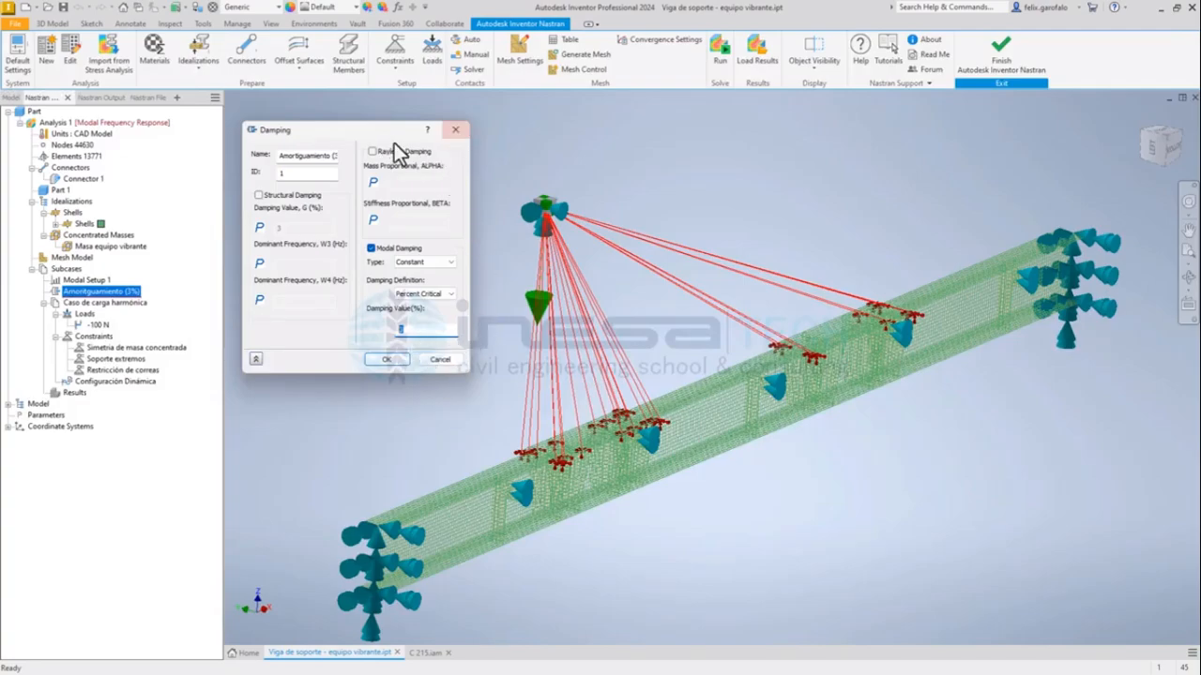
pyautogui.moveTo(385, 138); pyautogui.dragTo(384, 123)
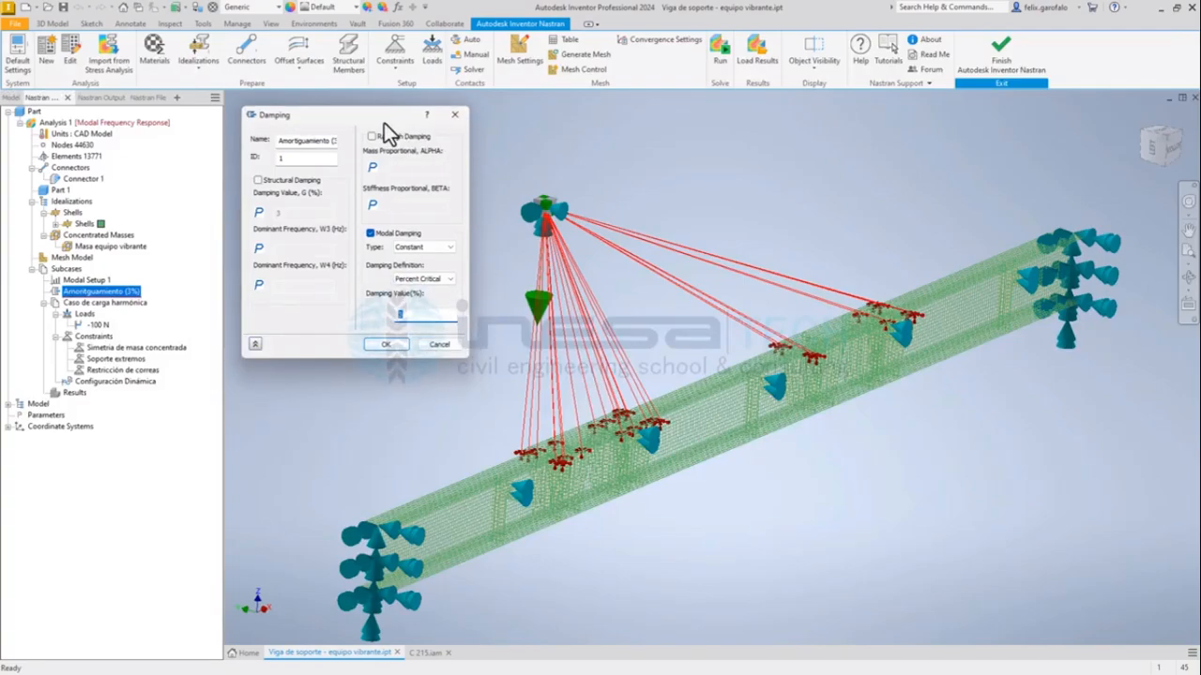
pyautogui.click(386, 344)
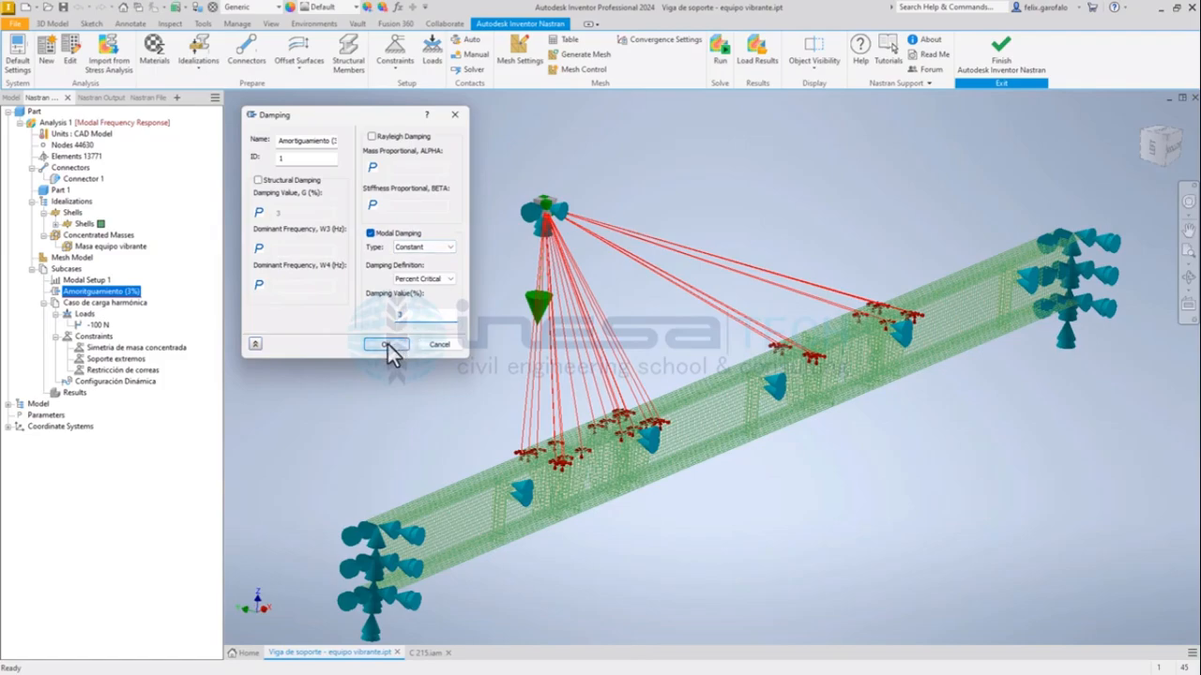
# Open the Configuración Dinámica dynamics setup and set its lowest frequency limit to 10 Hz.
pyautogui.click(118, 382)
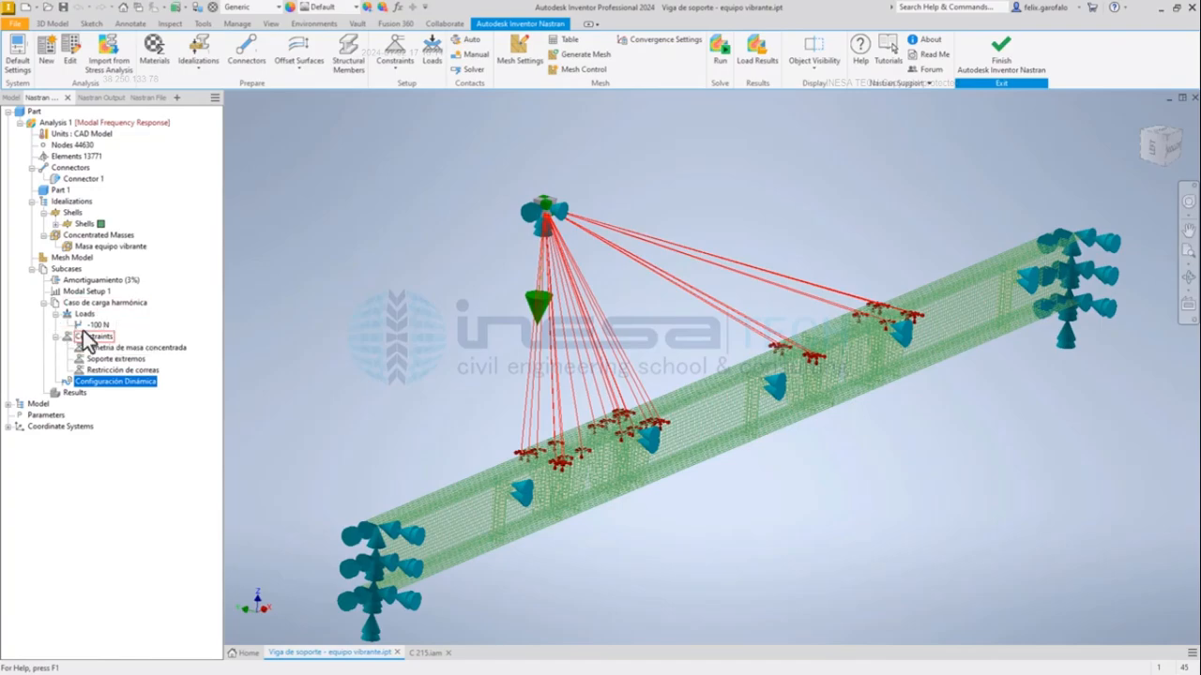
pyautogui.doubleClick(135, 384)
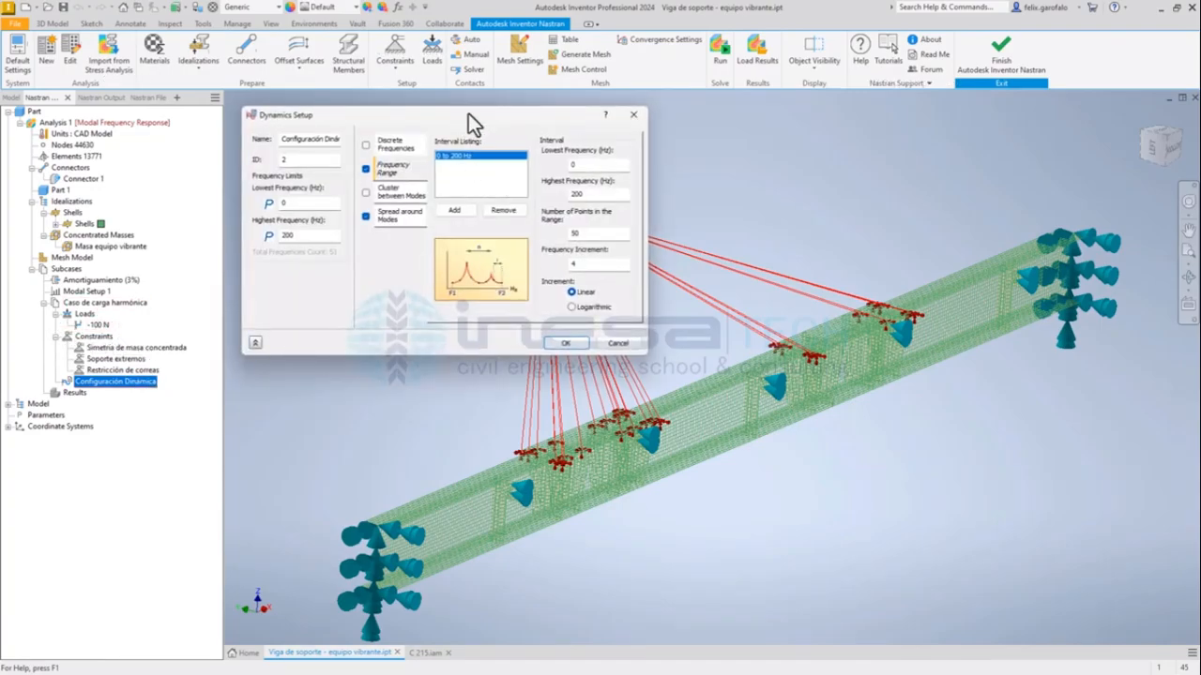
pyautogui.moveTo(468, 114); pyautogui.dragTo(495, 159)
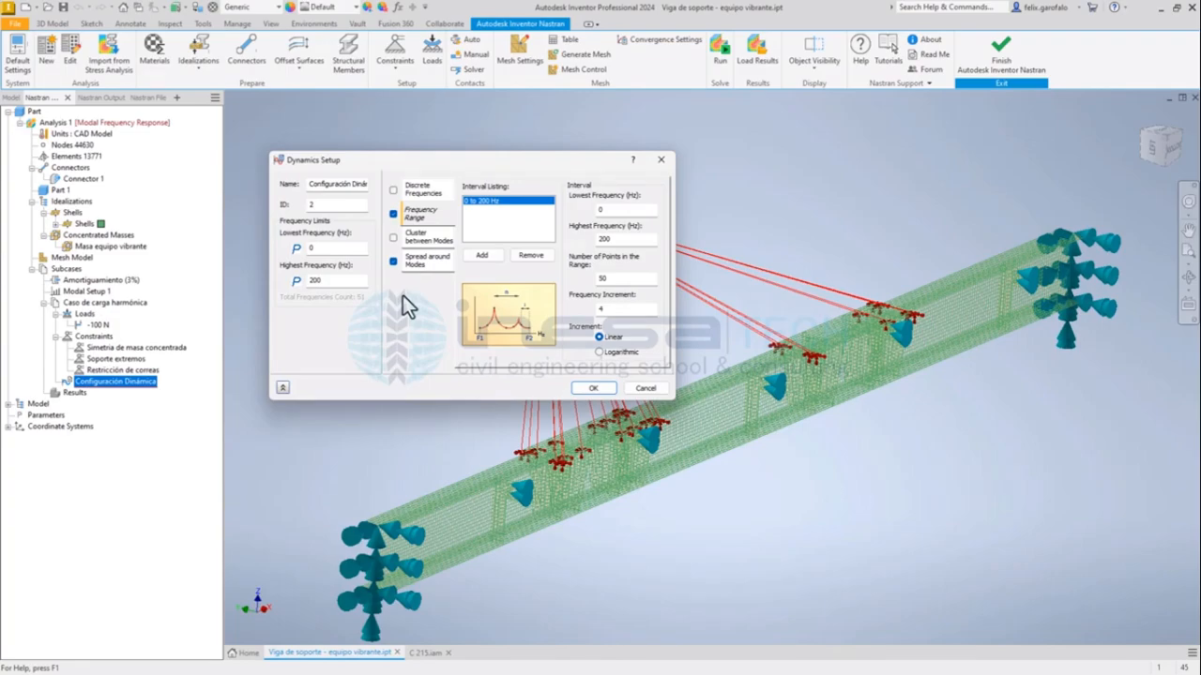
pyautogui.doubleClick(303, 247)
pyautogui.doubleClick(324, 280)
pyautogui.doubleClick(315, 247)
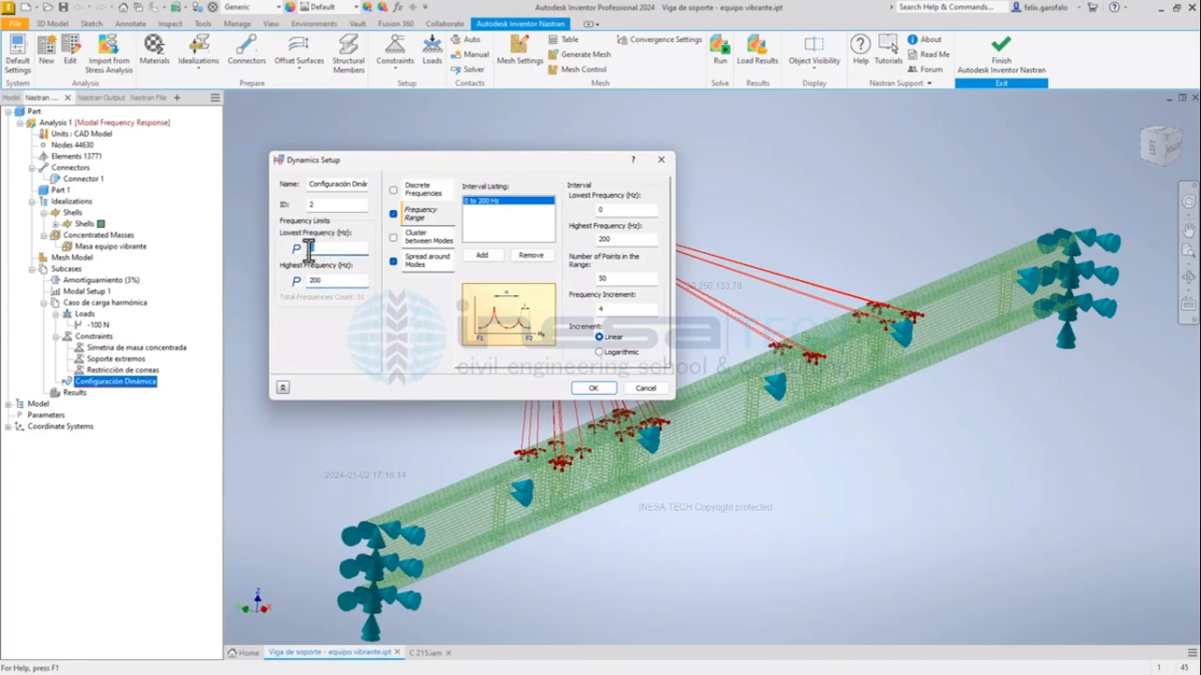
pyautogui.write('10')
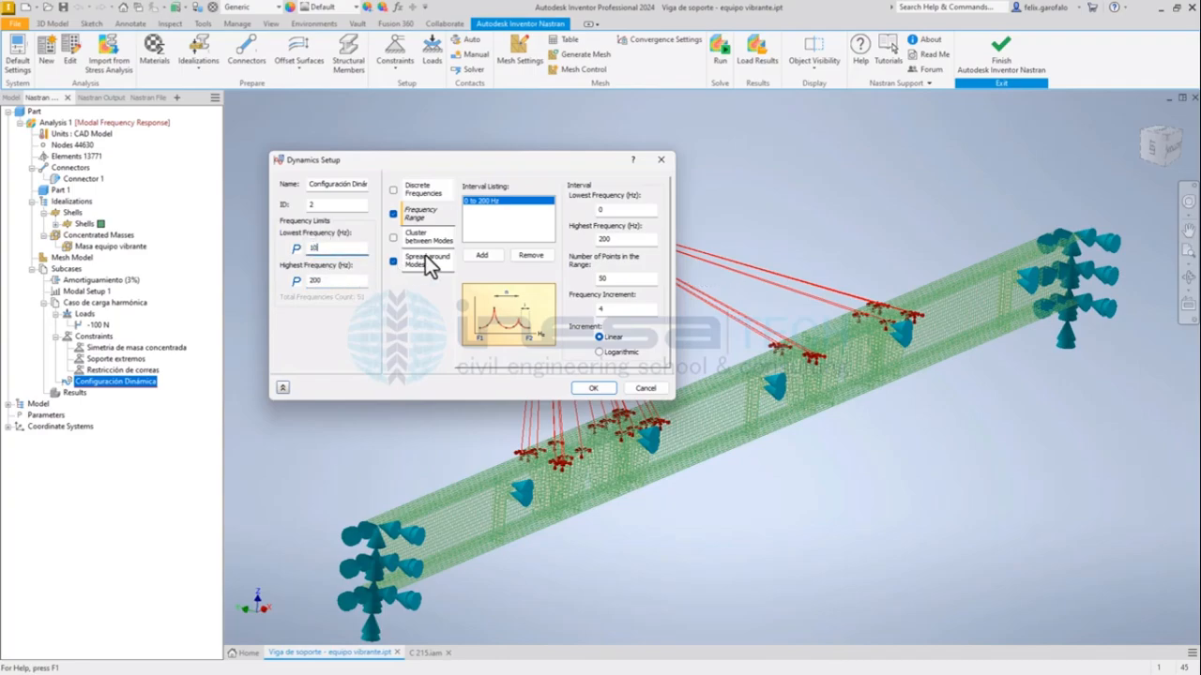
pyautogui.click(339, 279)
# Try out a discrete frequency of 26.2 Hz, and remove it and disable discrete frequencies again.
pyautogui.click(437, 189)
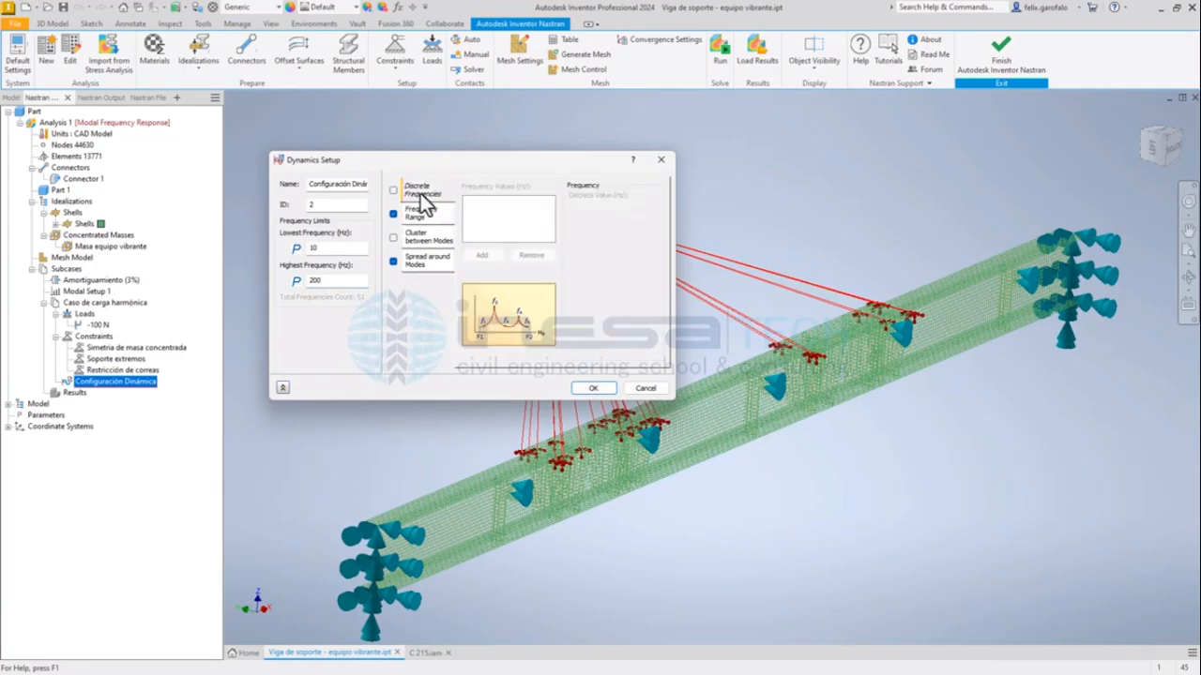
pyautogui.click(394, 191)
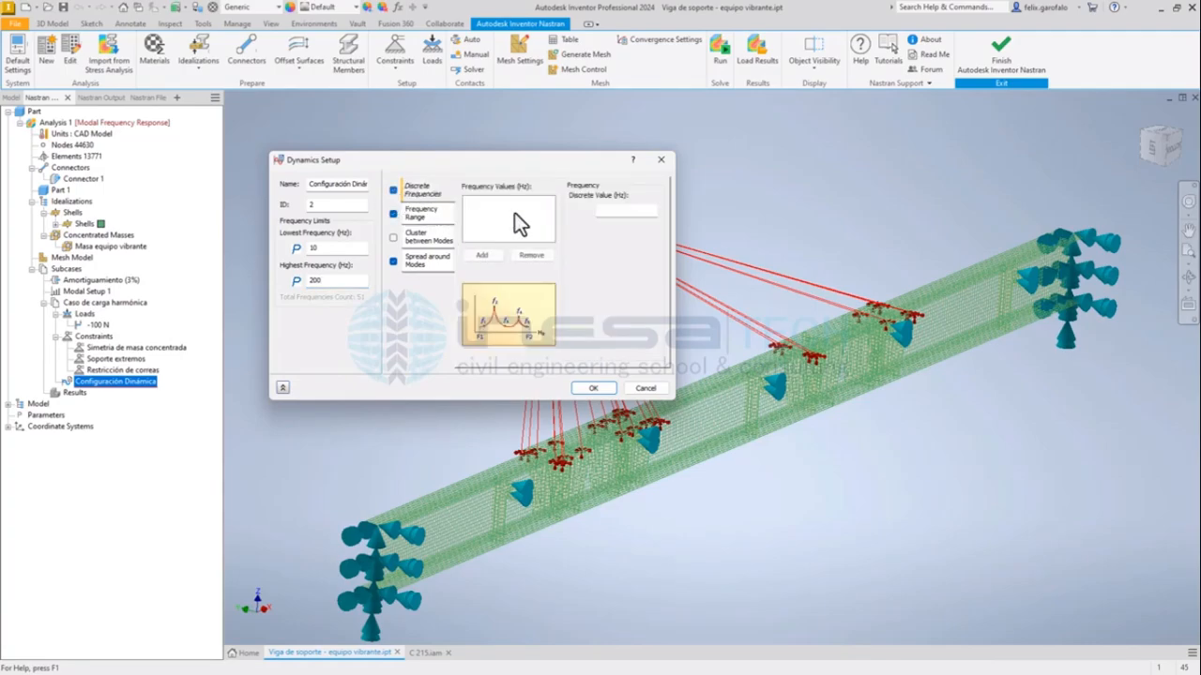
pyautogui.click(595, 204)
pyautogui.write('26.2')
pyautogui.click(483, 256)
pyautogui.click(538, 253)
pyautogui.click(393, 190)
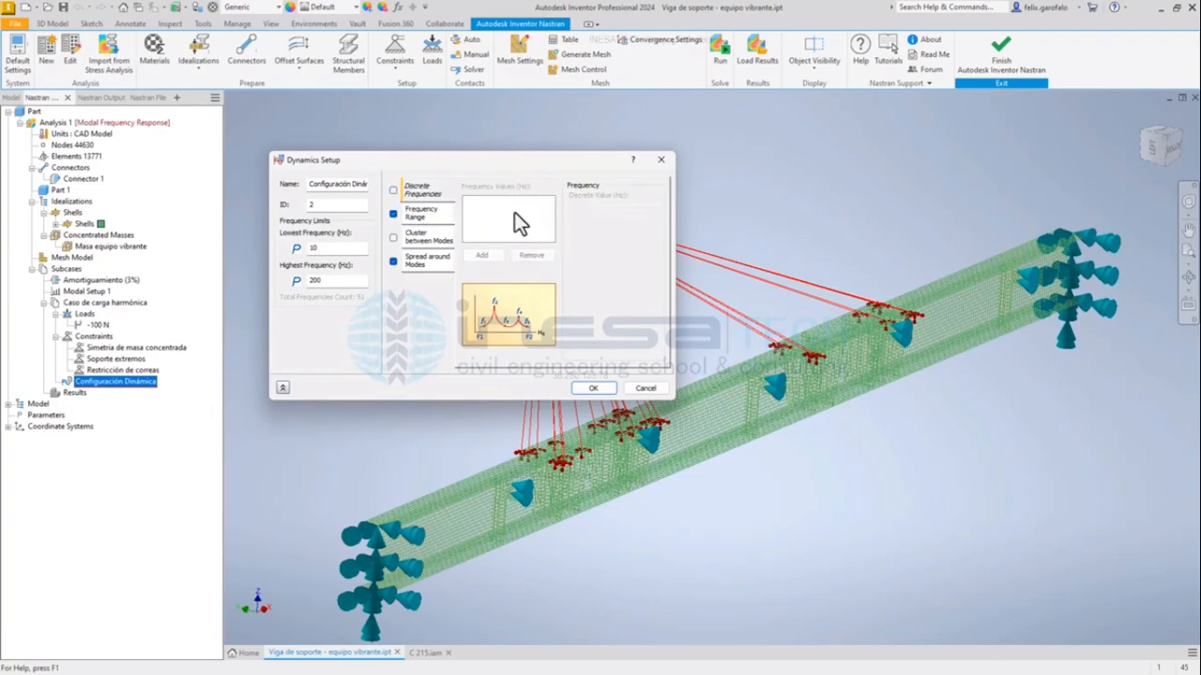
# Set the lowest frequency of the frequency range interval to 10 Hz.
pyautogui.click(418, 214)
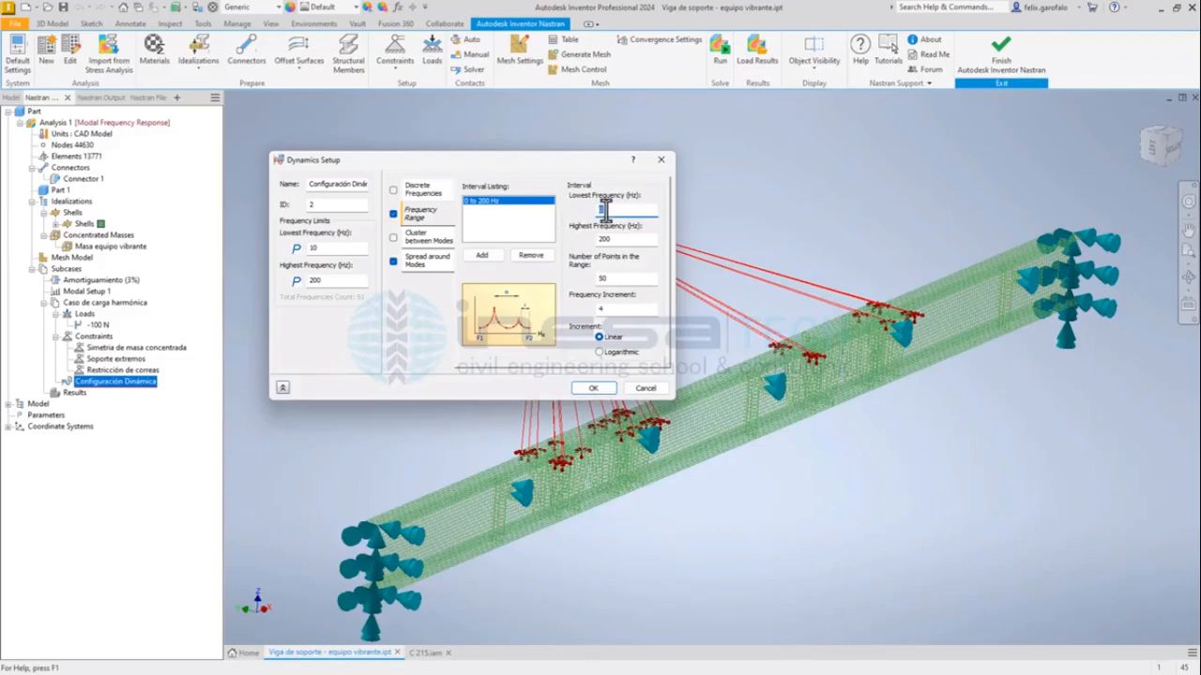
pyautogui.write('10')
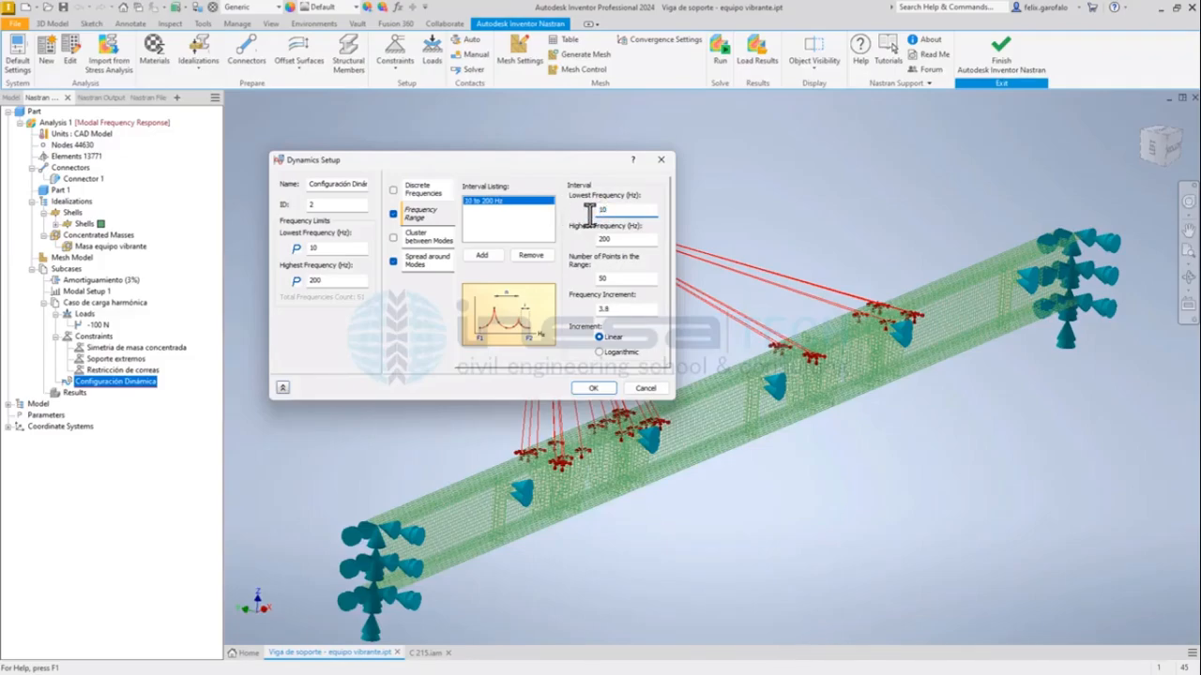
# Try 51 and 49 as the number of points in the frequency range.
pyautogui.moveTo(618, 280); pyautogui.dragTo(585, 287)
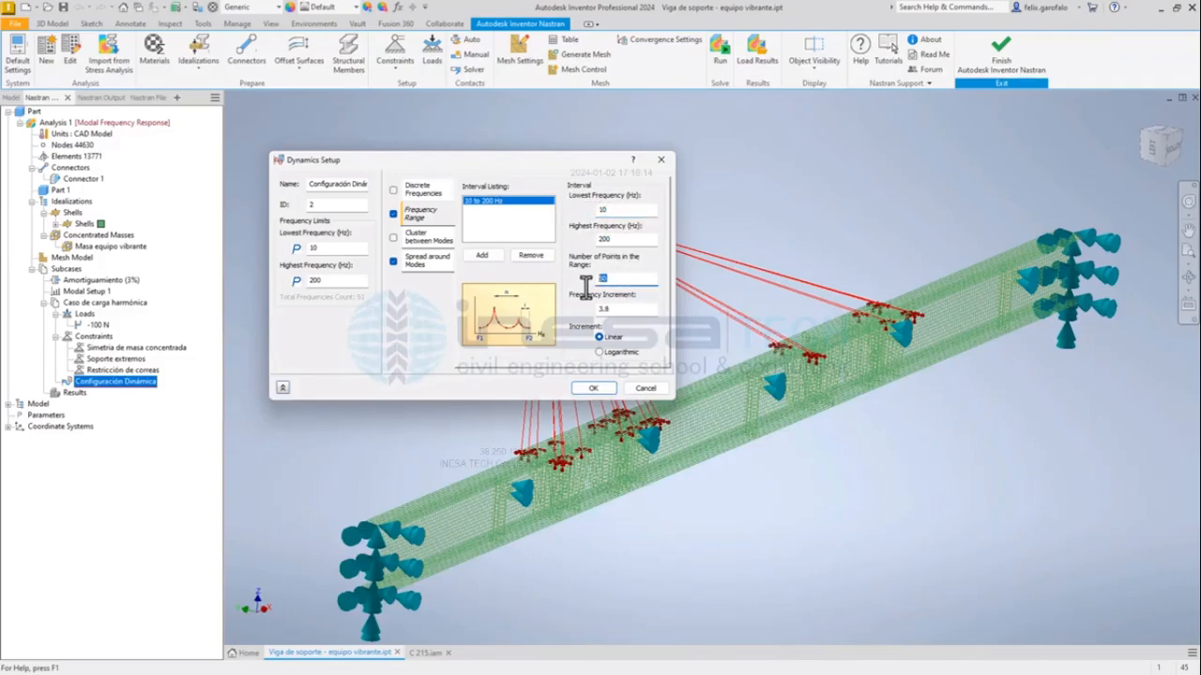
pyautogui.write('51')
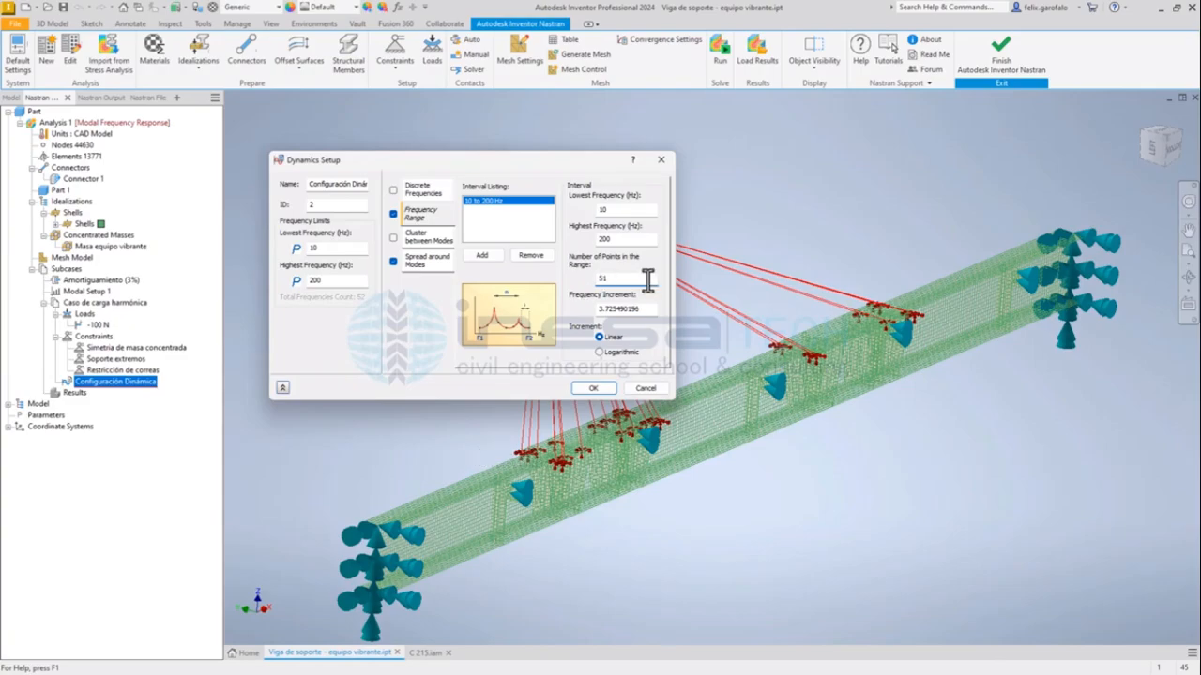
pyautogui.moveTo(647, 281); pyautogui.dragTo(560, 290)
pyautogui.write('49')
# Set the frequency range's increment to 4 and check the resulting number of points.
pyautogui.moveTo(645, 312); pyautogui.dragTo(553, 304)
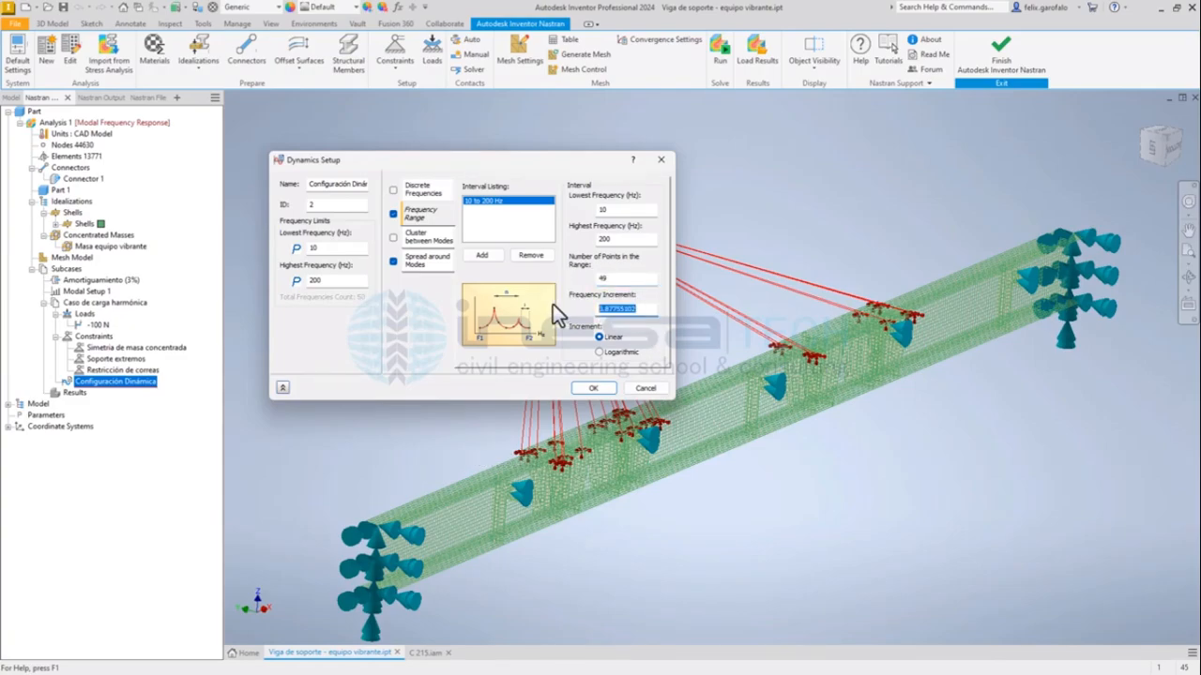
pyautogui.write('4')
pyautogui.click(614, 280)
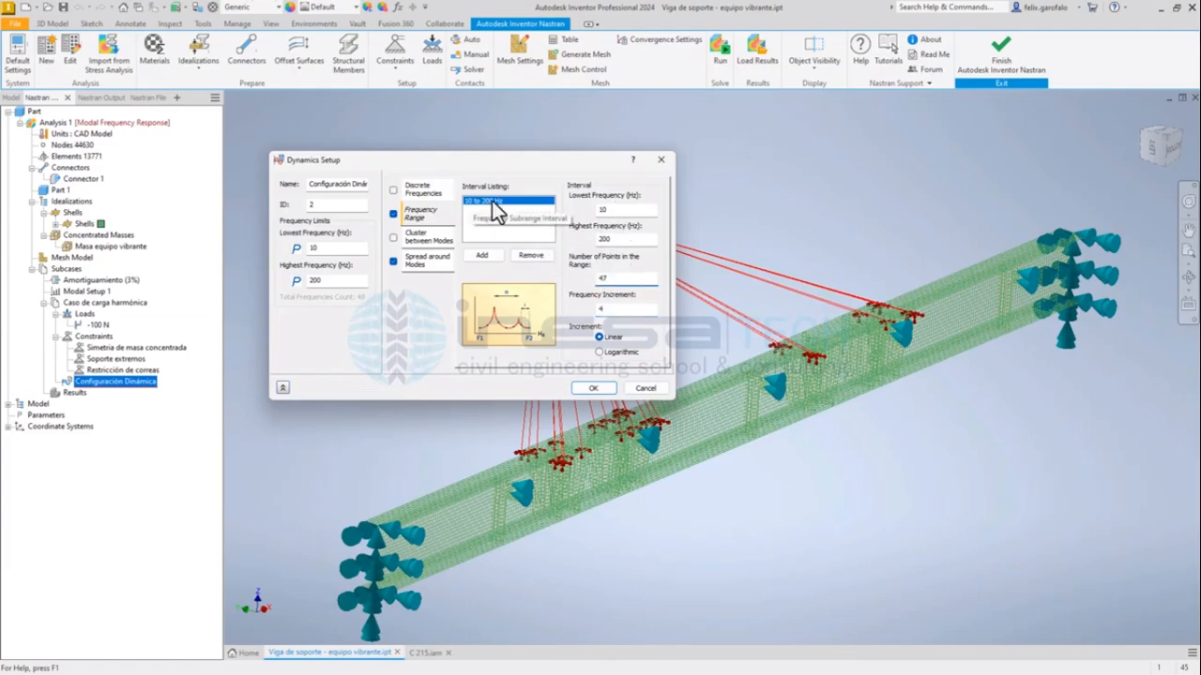
pyautogui.doubleClick(603, 277)
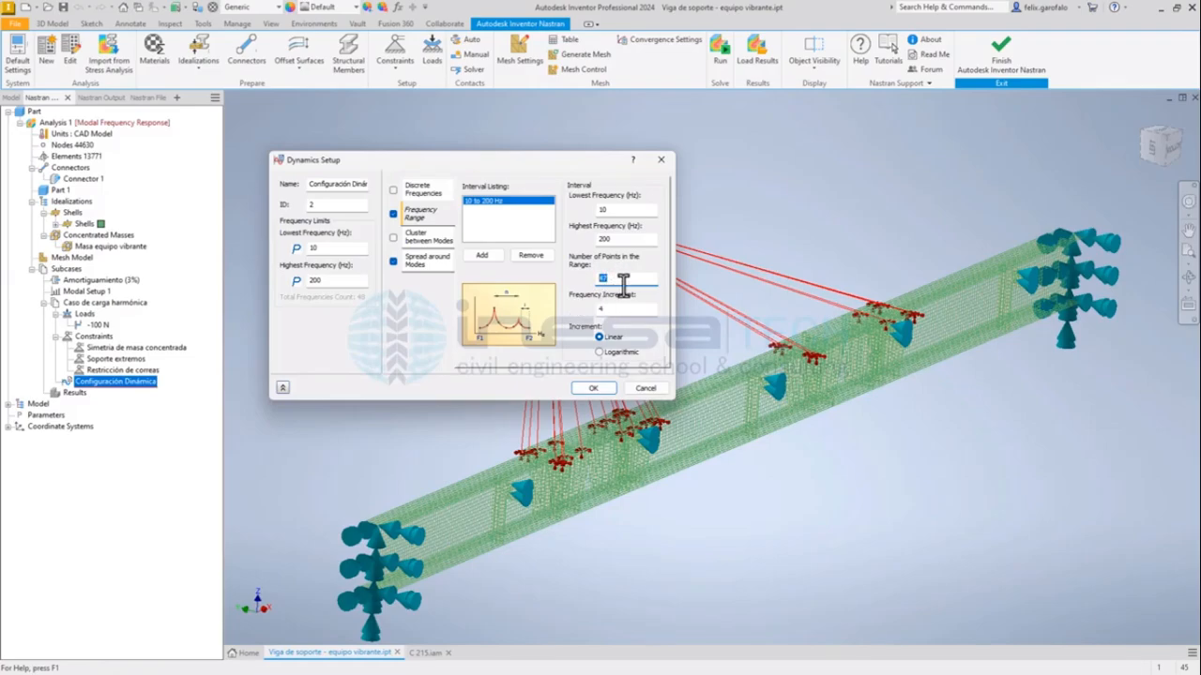
# Set the lowest frequency of the spread around modes interval to 10 Hz.
pyautogui.click(430, 266)
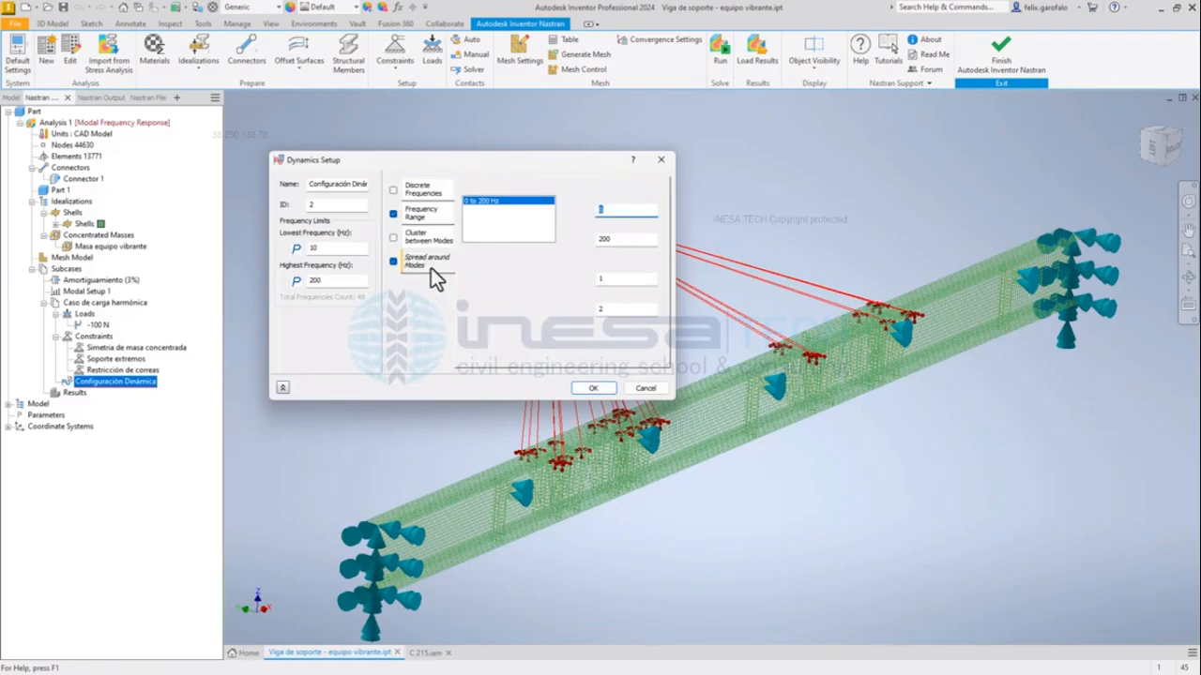
pyautogui.click(425, 241)
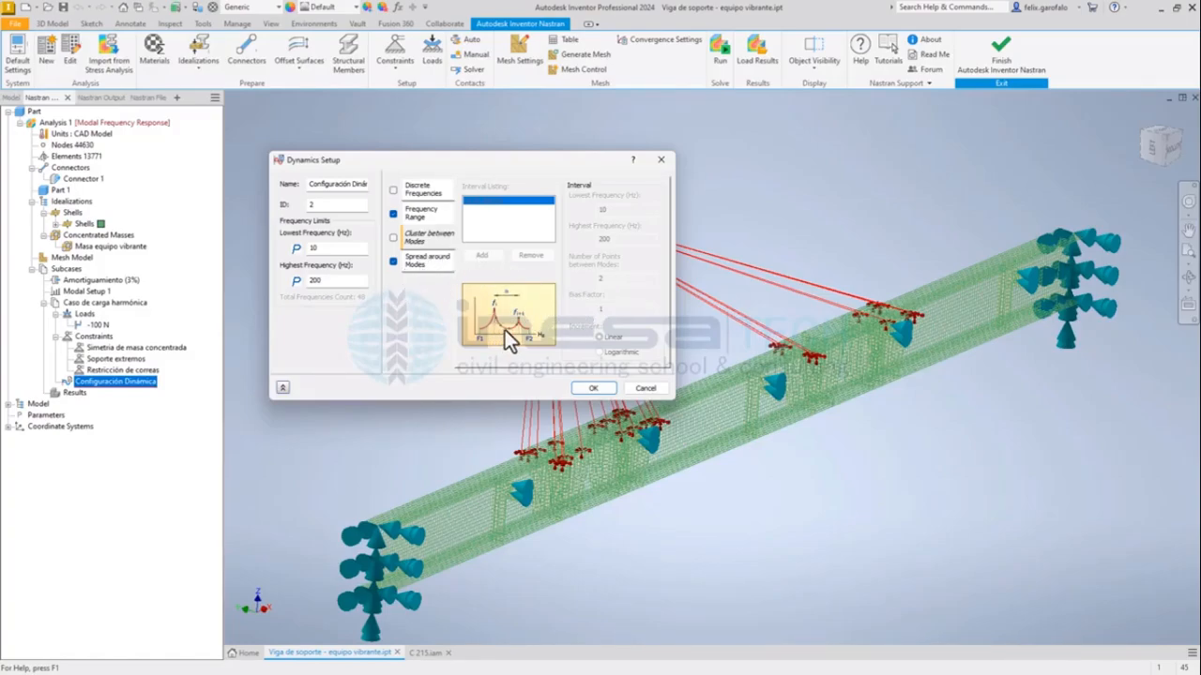
pyautogui.click(443, 266)
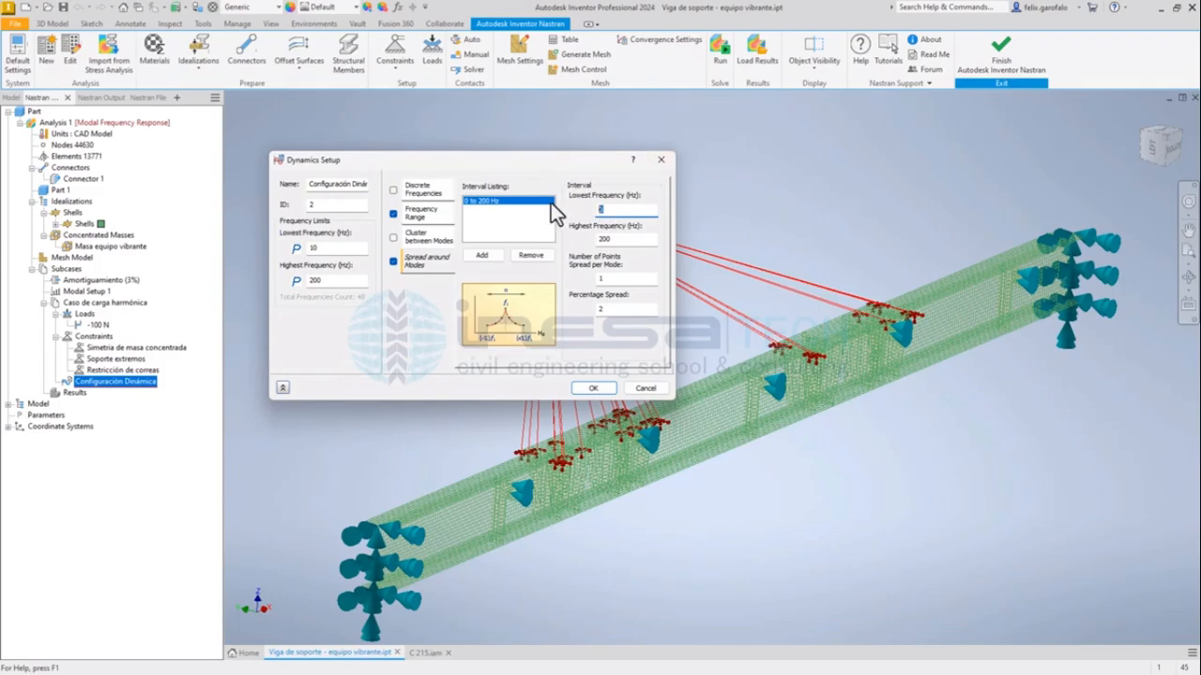
pyautogui.write('10')
pyautogui.click(630, 240)
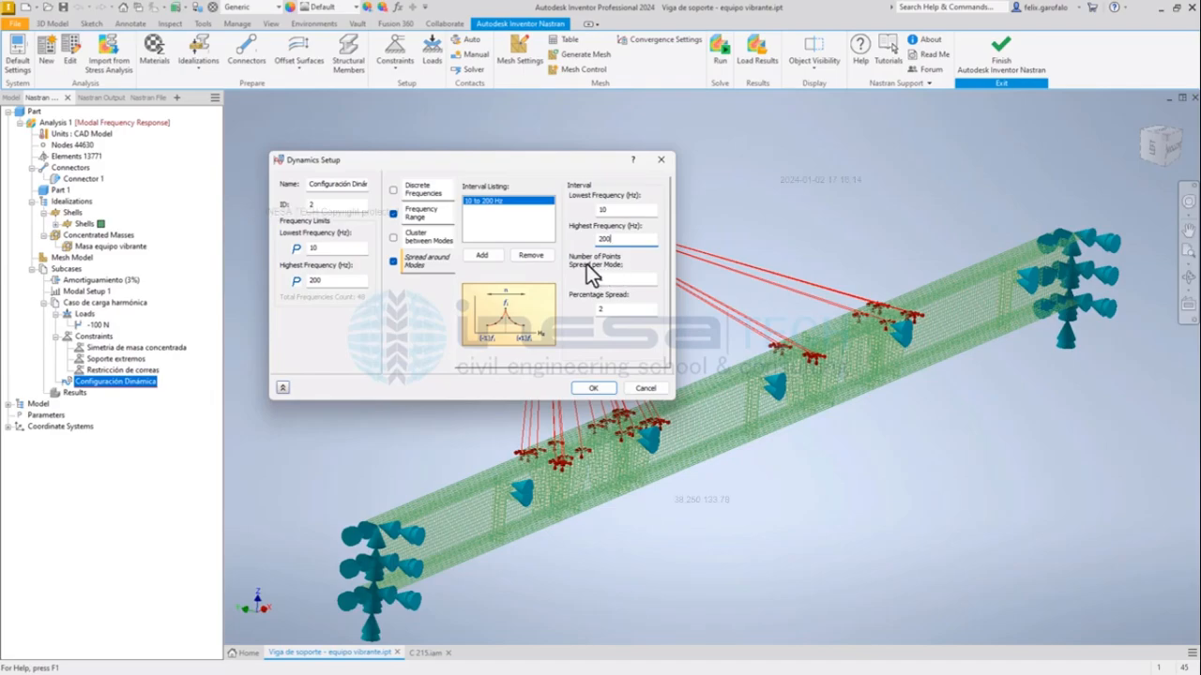
# Try 5 as the number of points spread per mode, restore it to 1 and accept the dynamics setup.
pyautogui.doubleClick(605, 279)
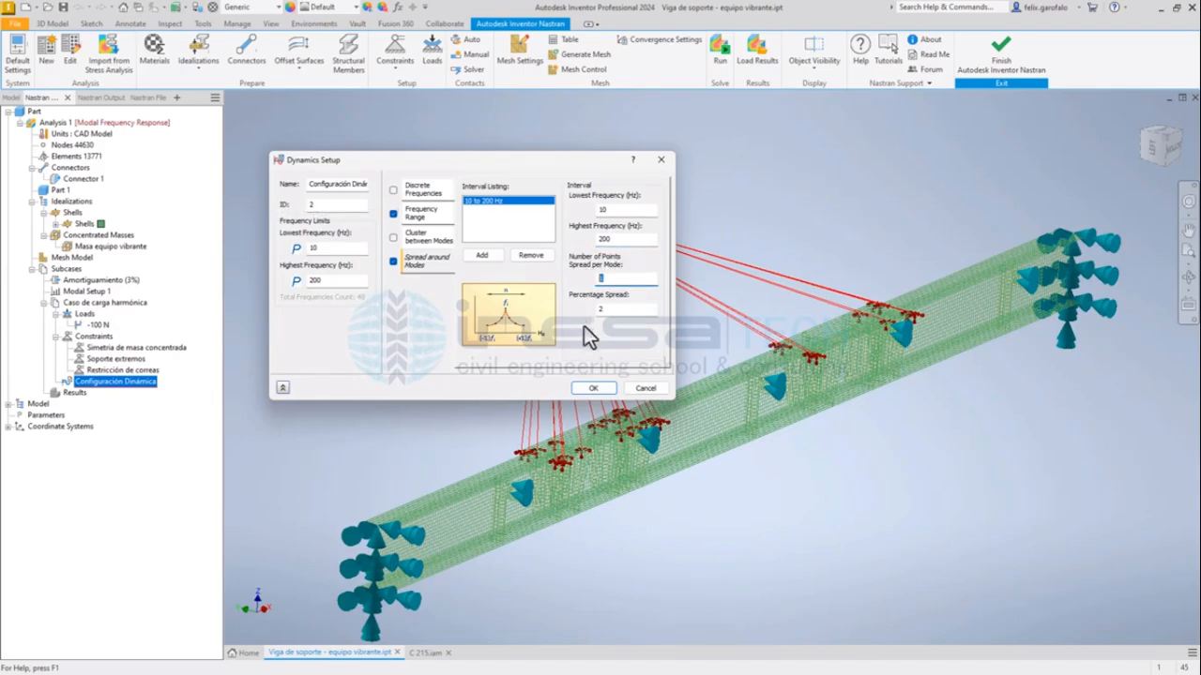
pyautogui.doubleClick(605, 308)
pyautogui.doubleClick(604, 280)
pyautogui.click(420, 215)
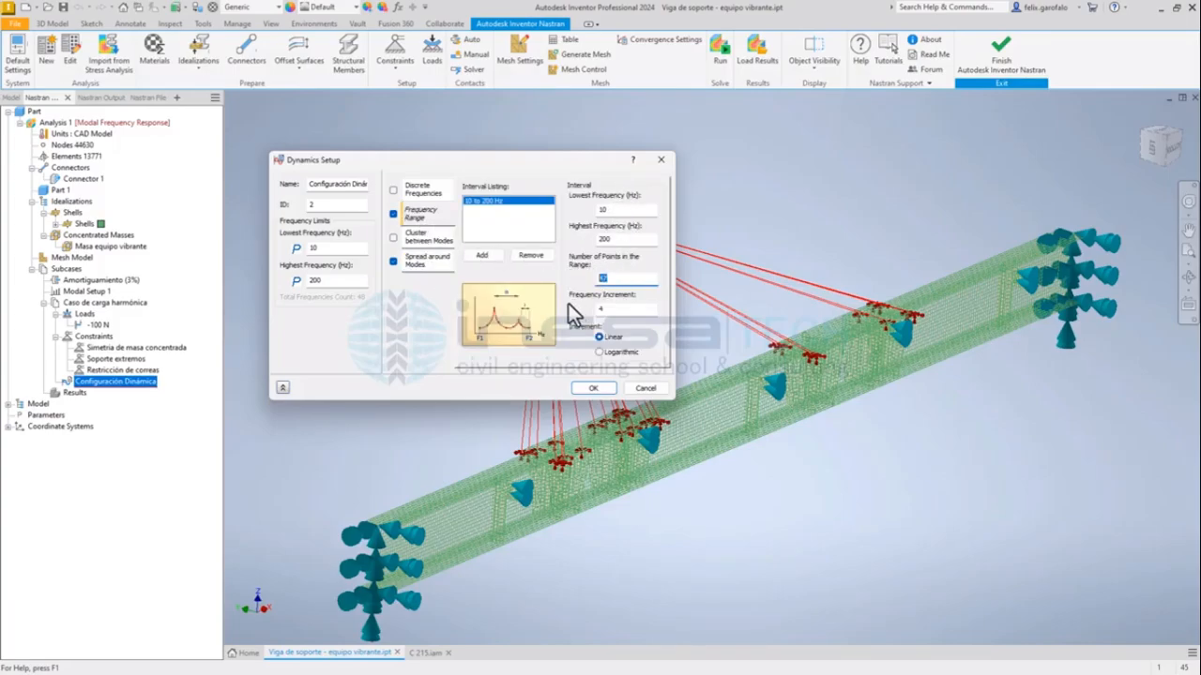
pyautogui.click(428, 262)
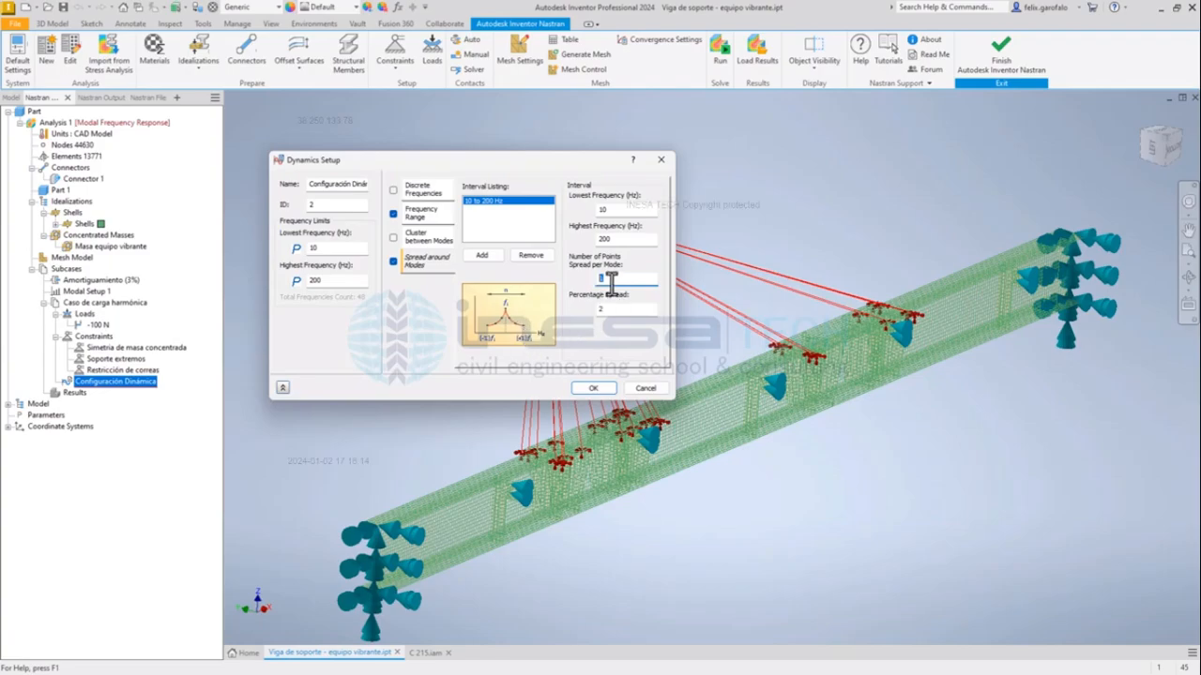
pyautogui.write('5')
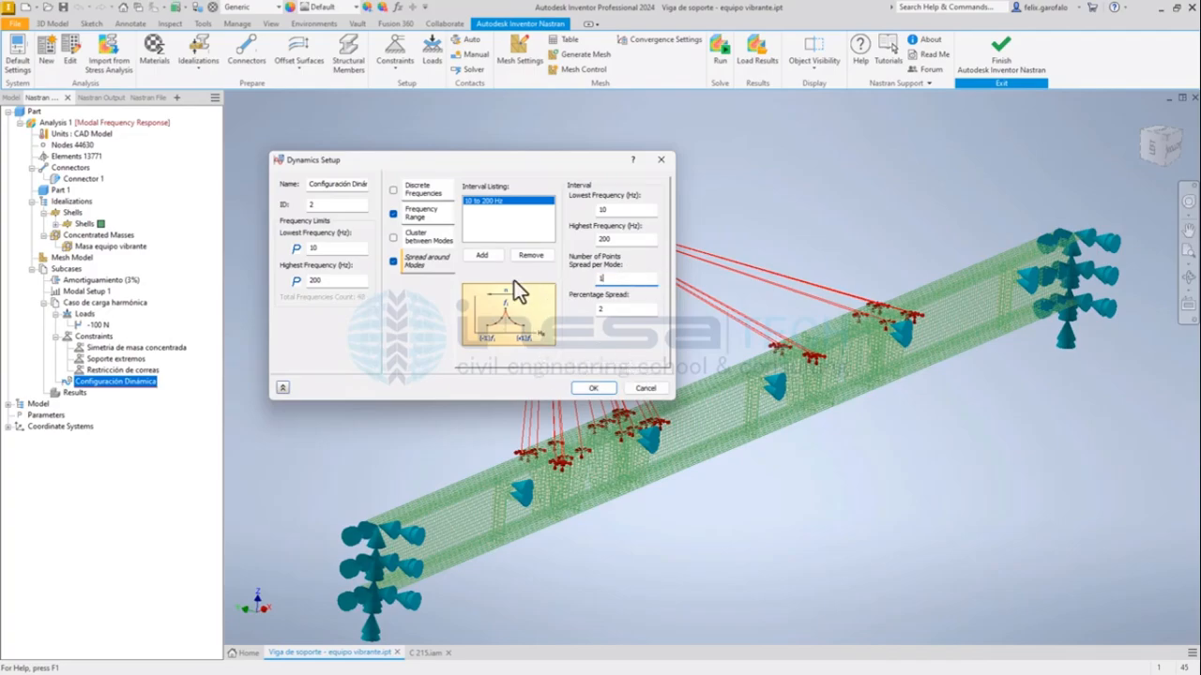
pyautogui.click(612, 386)
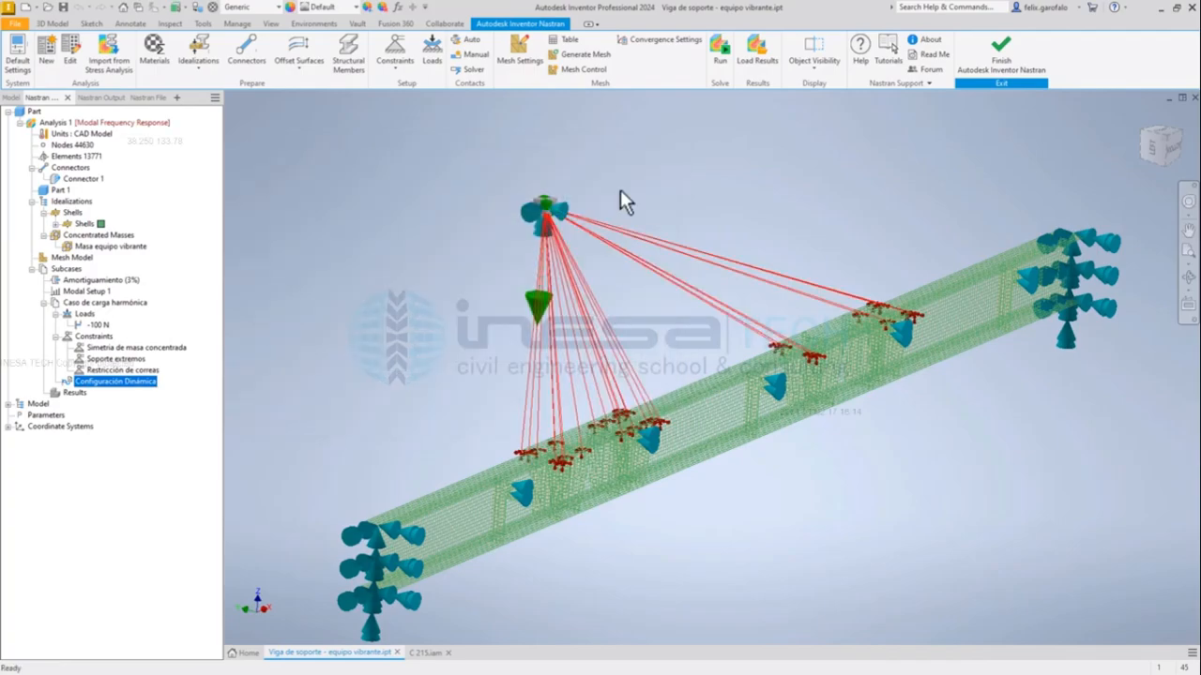
# Examine the harmonic load case's force and the concentrated mass point where it acts above the beam.
pyautogui.click(80, 315)
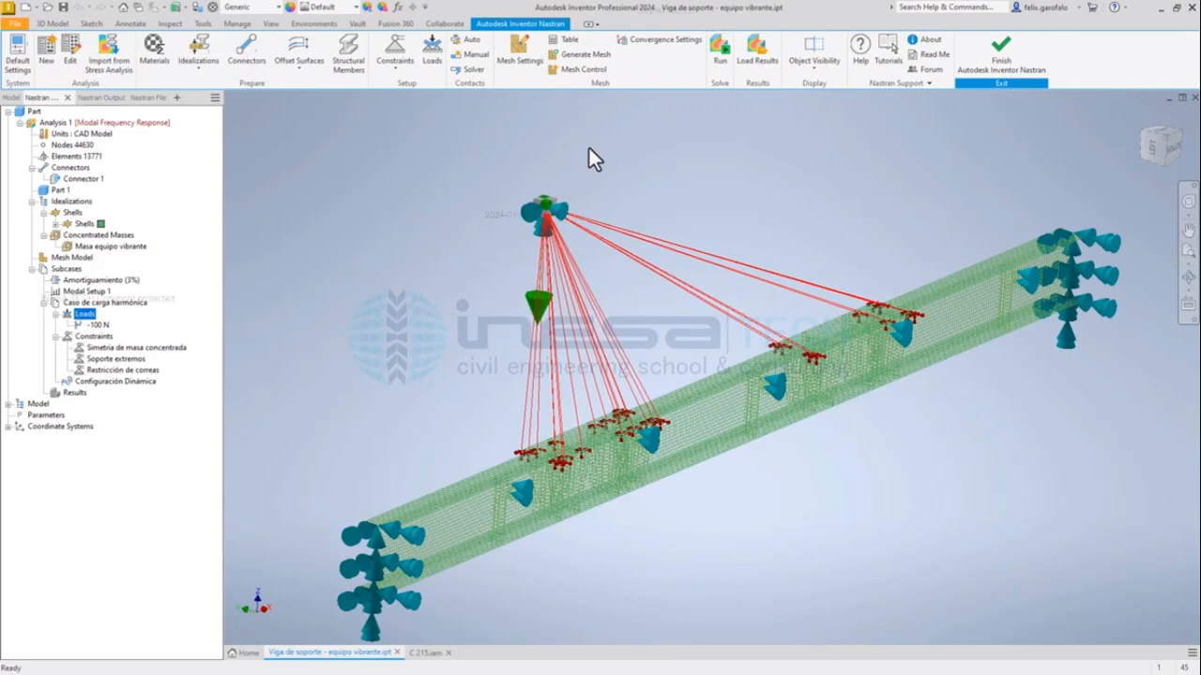
pyautogui.click(551, 216)
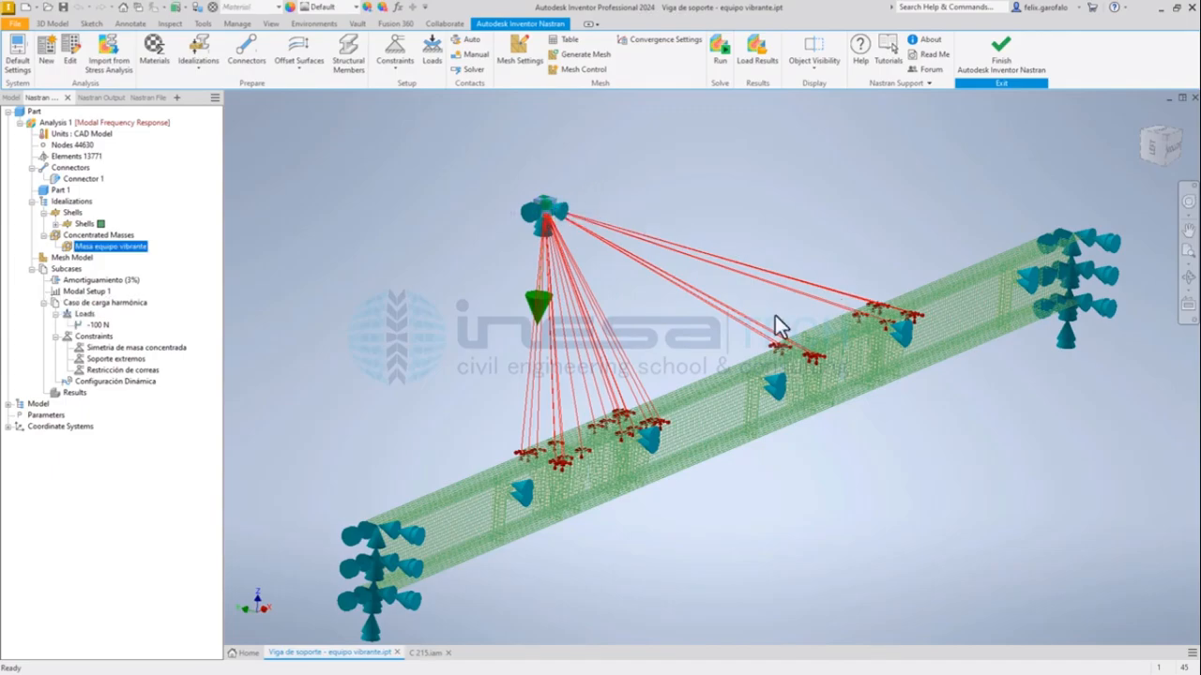
pyautogui.click(740, 405)
pyautogui.click(742, 367)
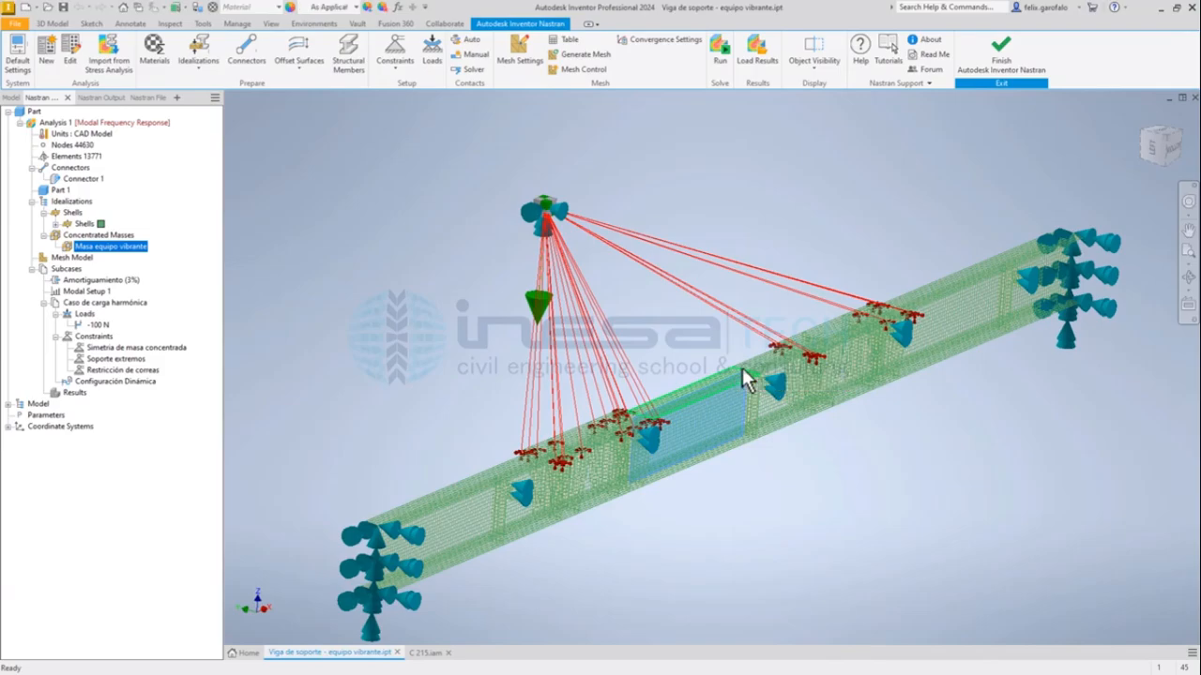
pyautogui.click(935, 220)
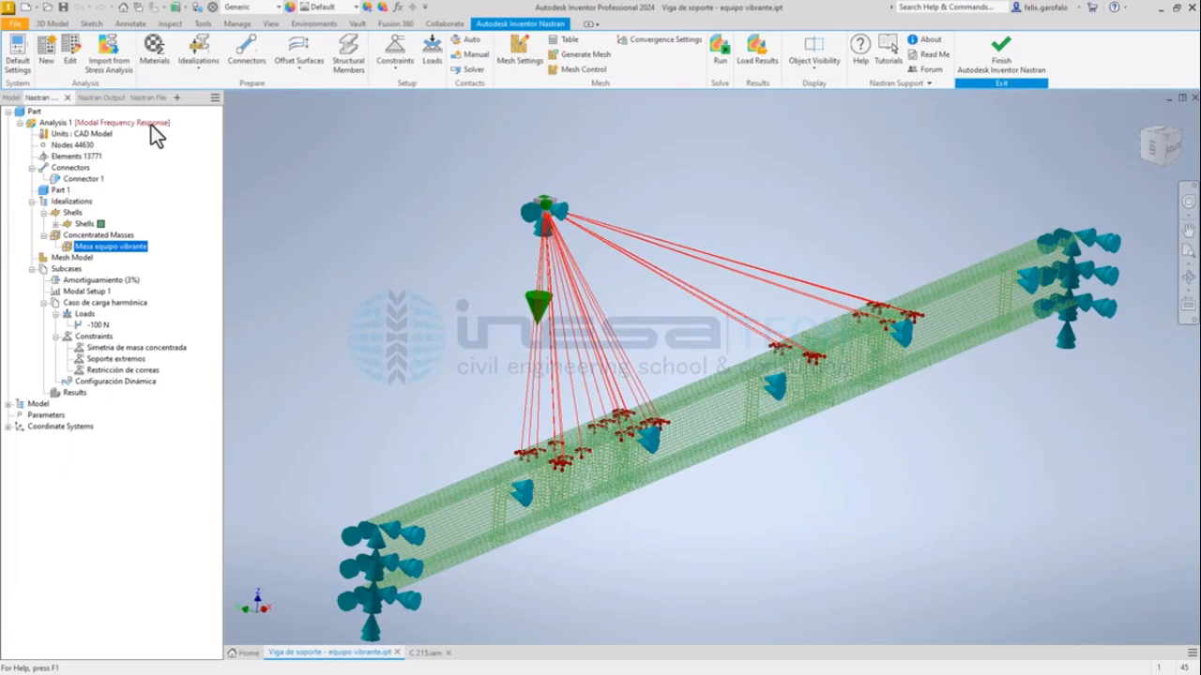
pyautogui.click(94, 316)
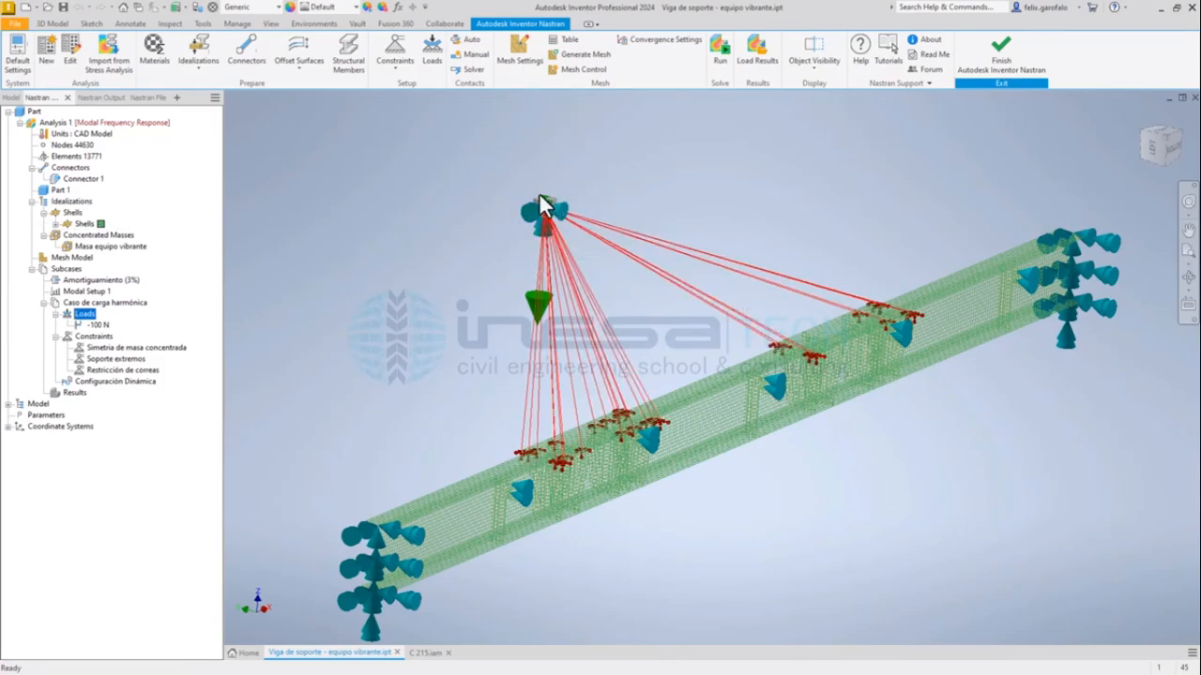
pyautogui.click(97, 325)
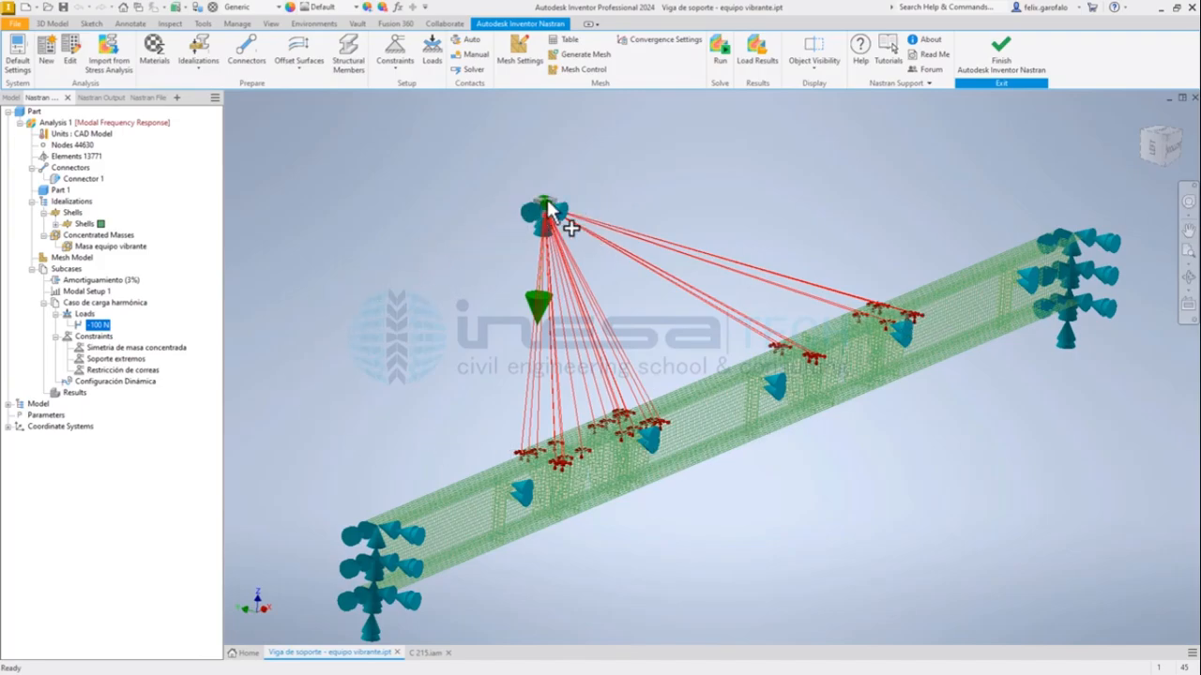
# Set the harmonic force's Z component to 100 N and rename the load as 100 N.
pyautogui.moveTo(97, 325)
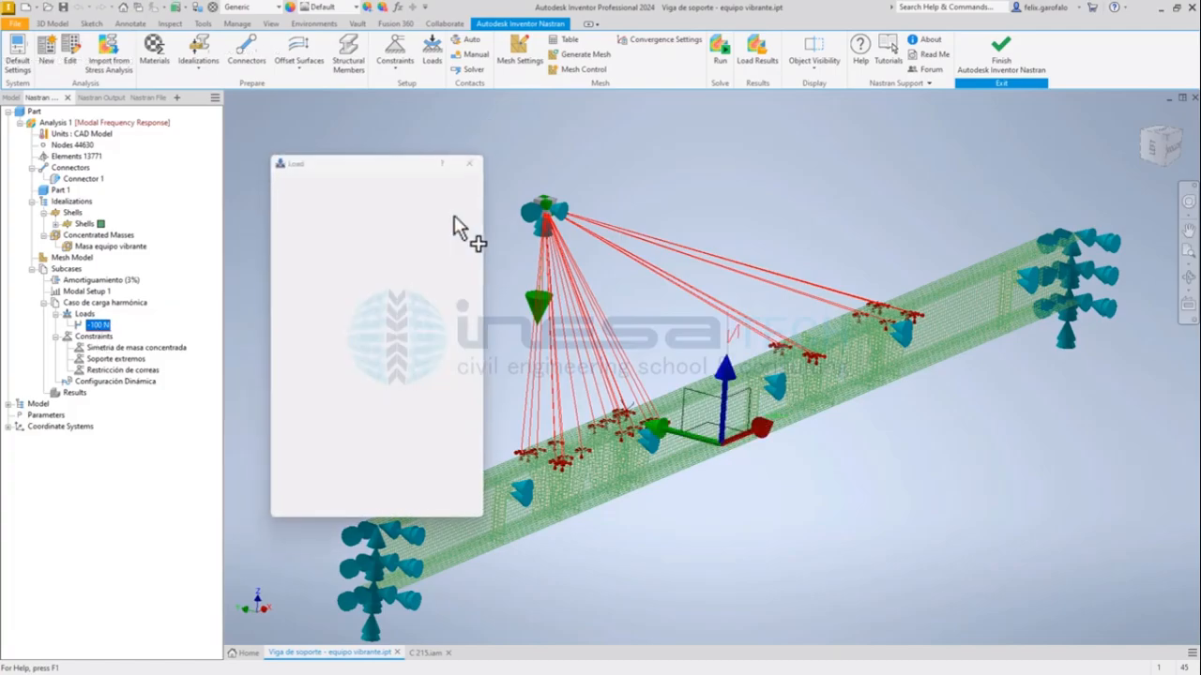
pyautogui.moveTo(409, 165); pyautogui.dragTo(455, 144)
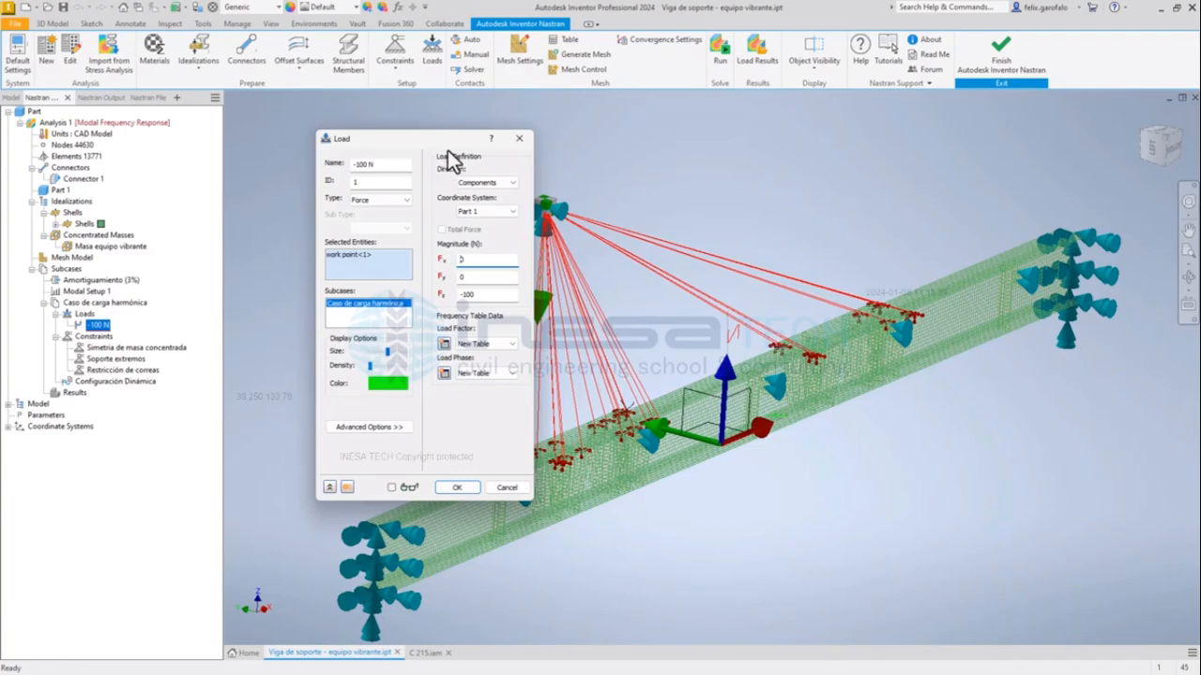
pyautogui.moveTo(455, 144); pyautogui.dragTo(446, 147)
pyautogui.click(461, 296)
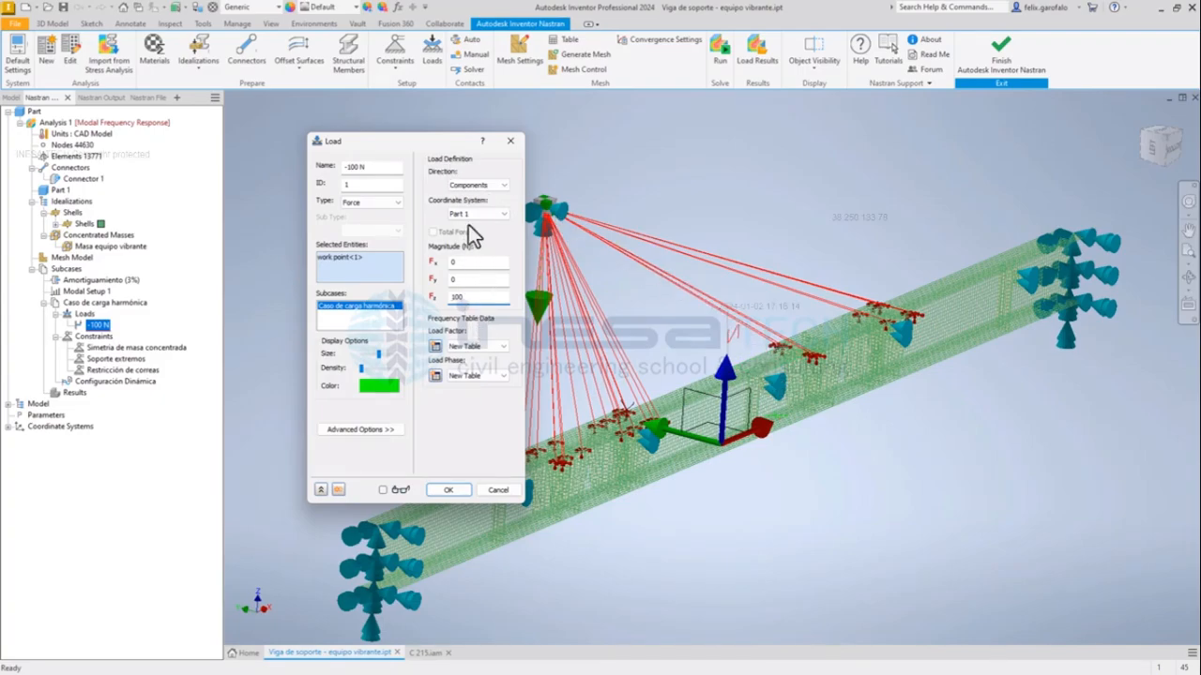
pyautogui.moveTo(436, 145); pyautogui.dragTo(380, 118)
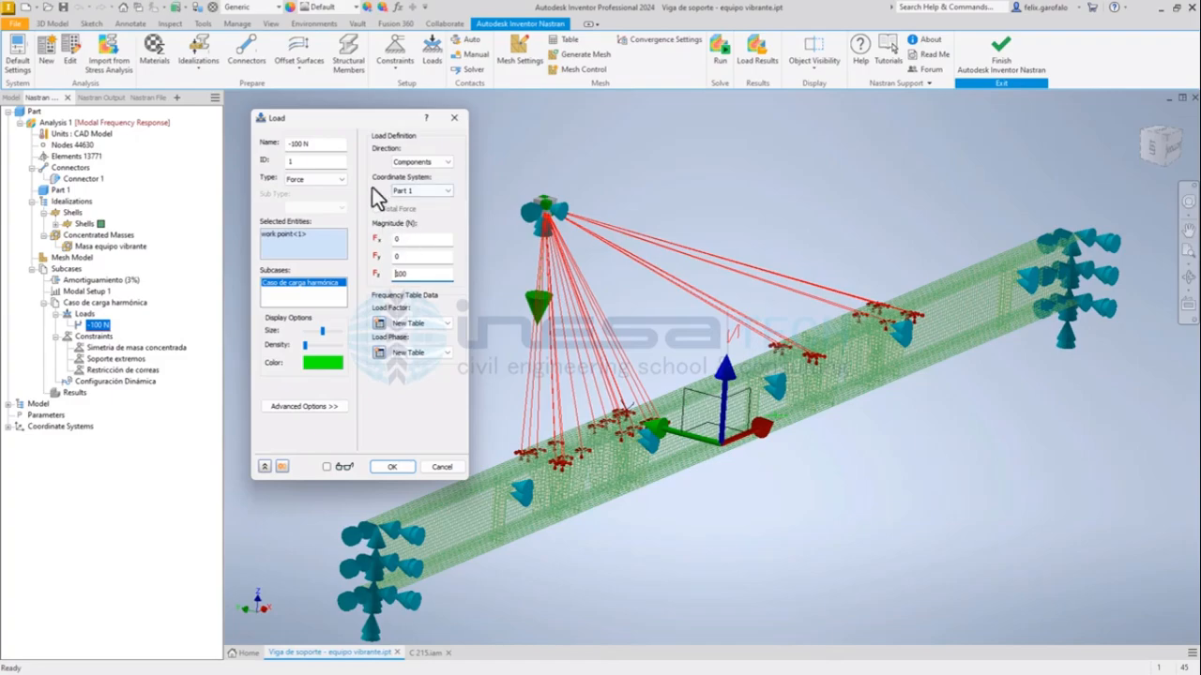
pyautogui.moveTo(292, 144); pyautogui.dragTo(283, 147)
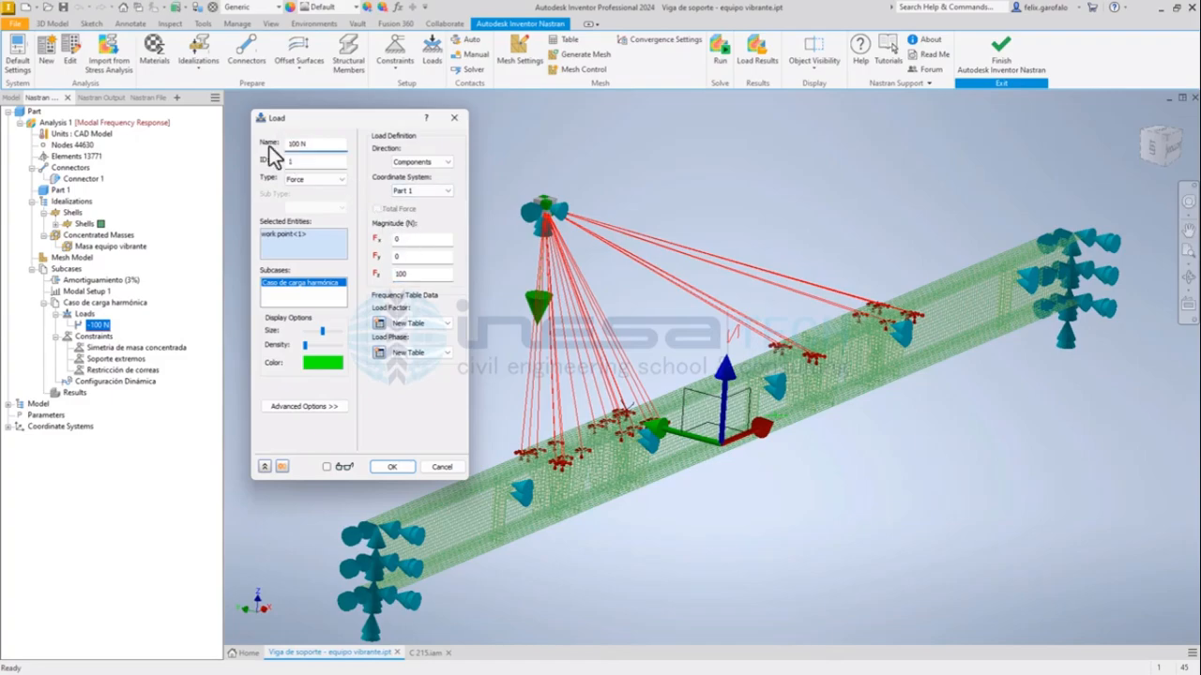
pyautogui.click(402, 469)
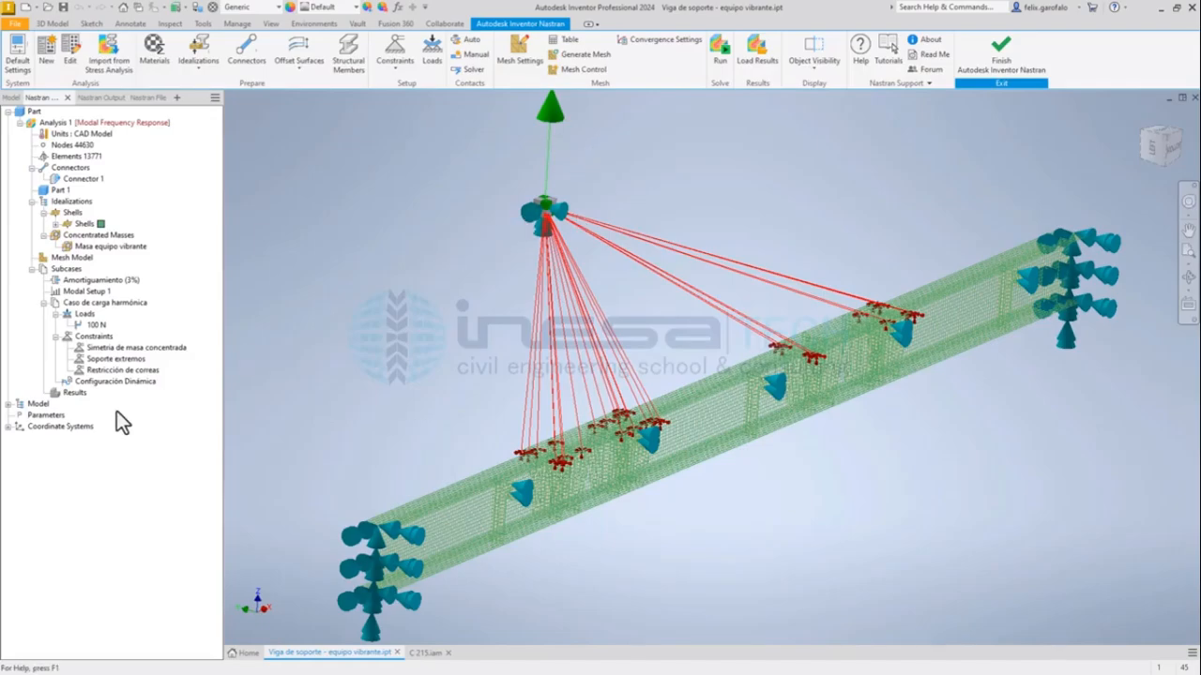
# Try X symmetry on the Simetría de masa concentrada constraint, restore Y symmetry and accept the constraint.
pyautogui.click(108, 349)
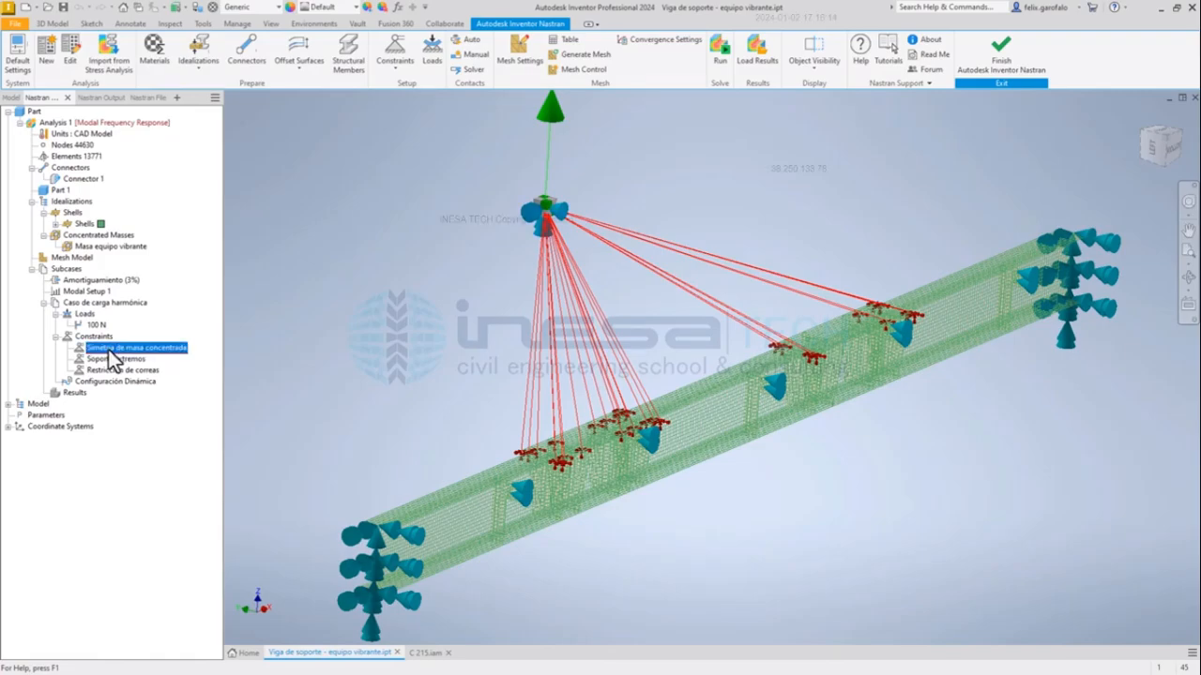
pyautogui.doubleClick(108, 349)
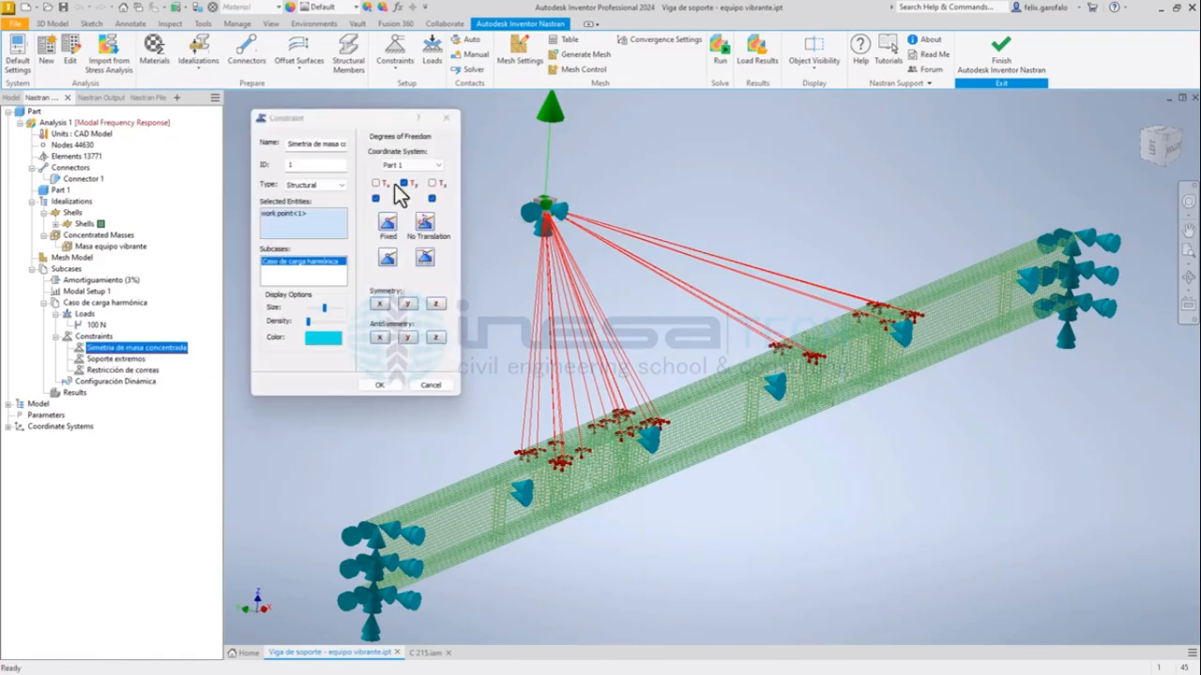
pyautogui.click(381, 305)
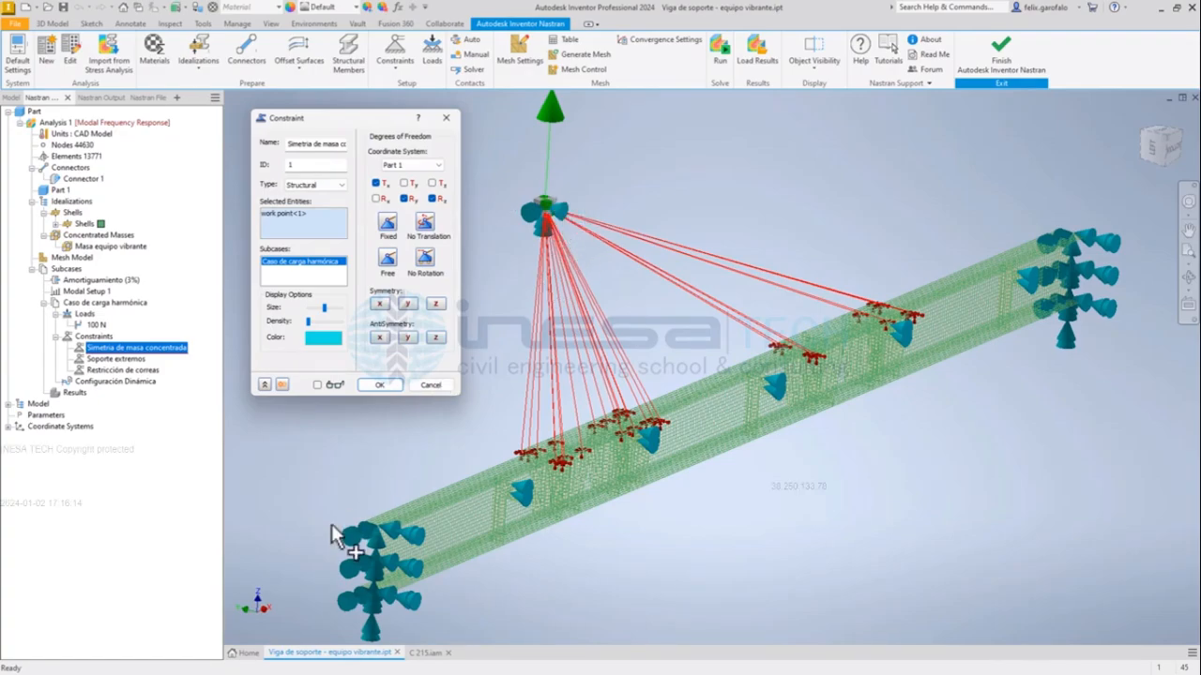
pyautogui.click(407, 303)
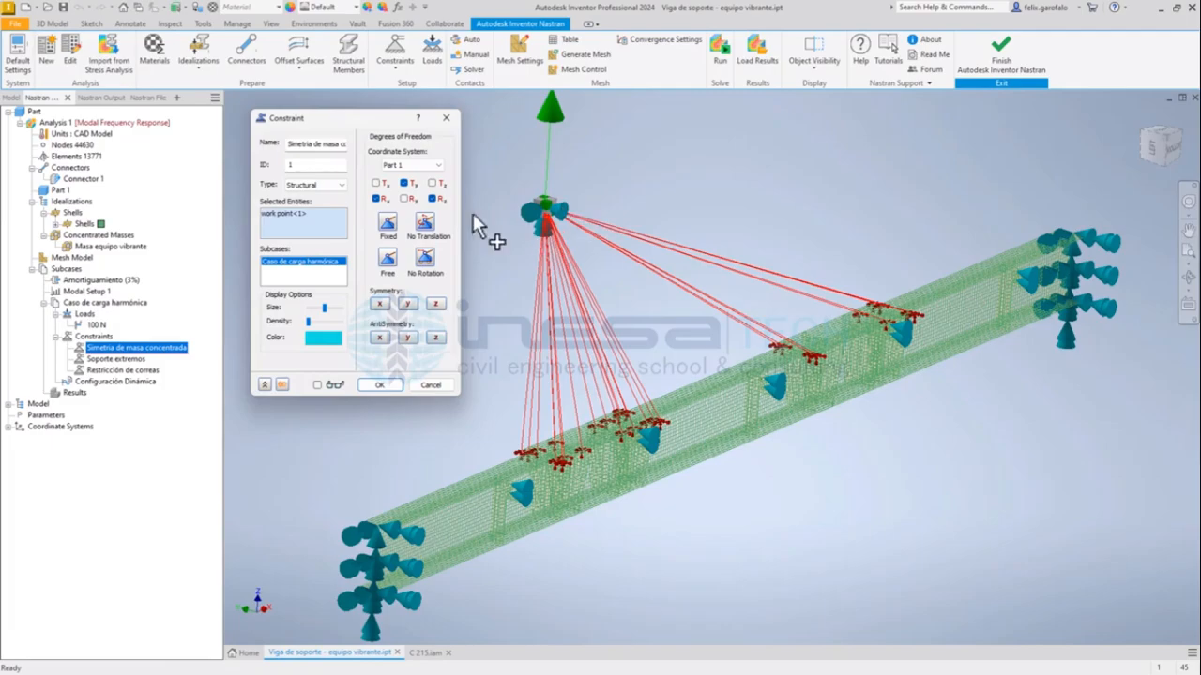
pyautogui.click(291, 215)
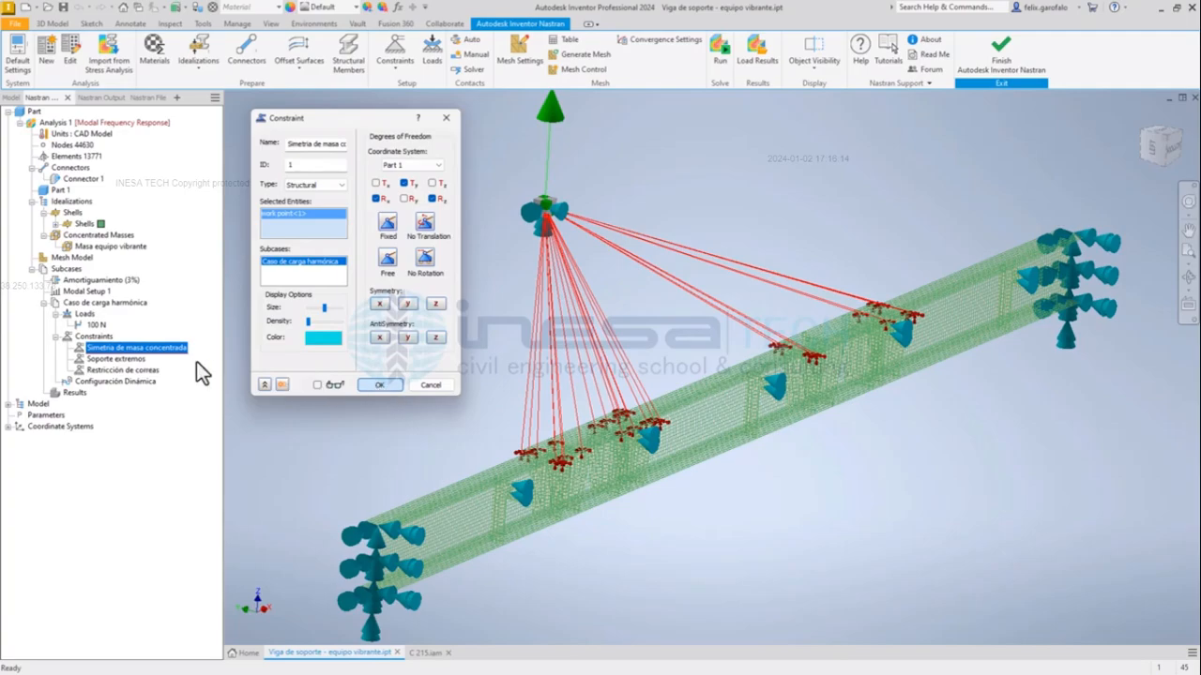
pyautogui.click(381, 386)
# Examine the degrees of freedom and edges of the Soporte extremos constraint at the beam ends, and close it without changes.
pyautogui.click(117, 359)
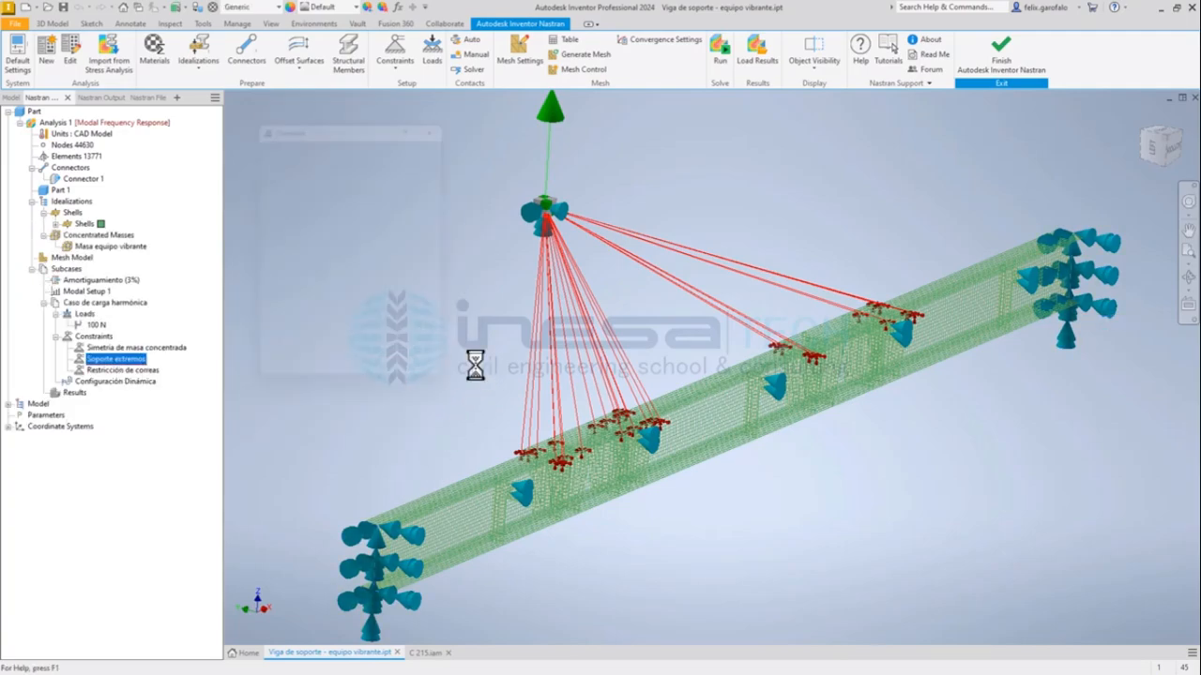
pyautogui.moveTo(481, 438); pyautogui.dragTo(575, 355, button='middle')
pyautogui.scroll(6, 511, 405)
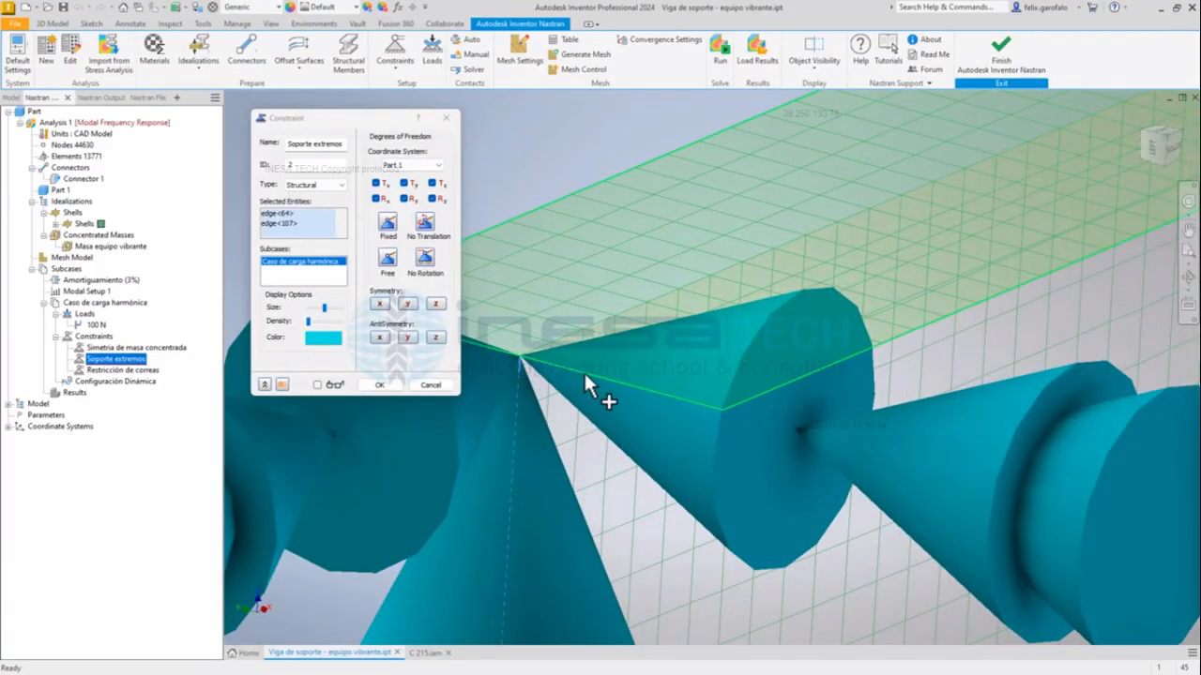
pyautogui.scroll(-6, 550, 365)
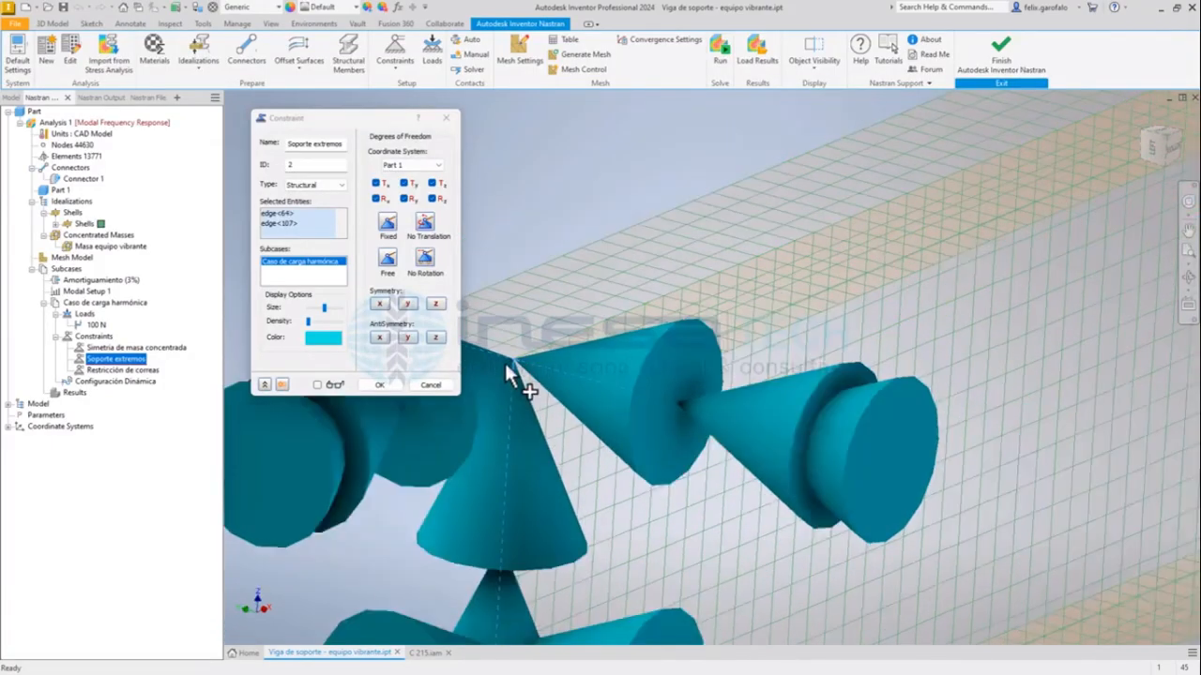
pyautogui.scroll(-5, 553, 300)
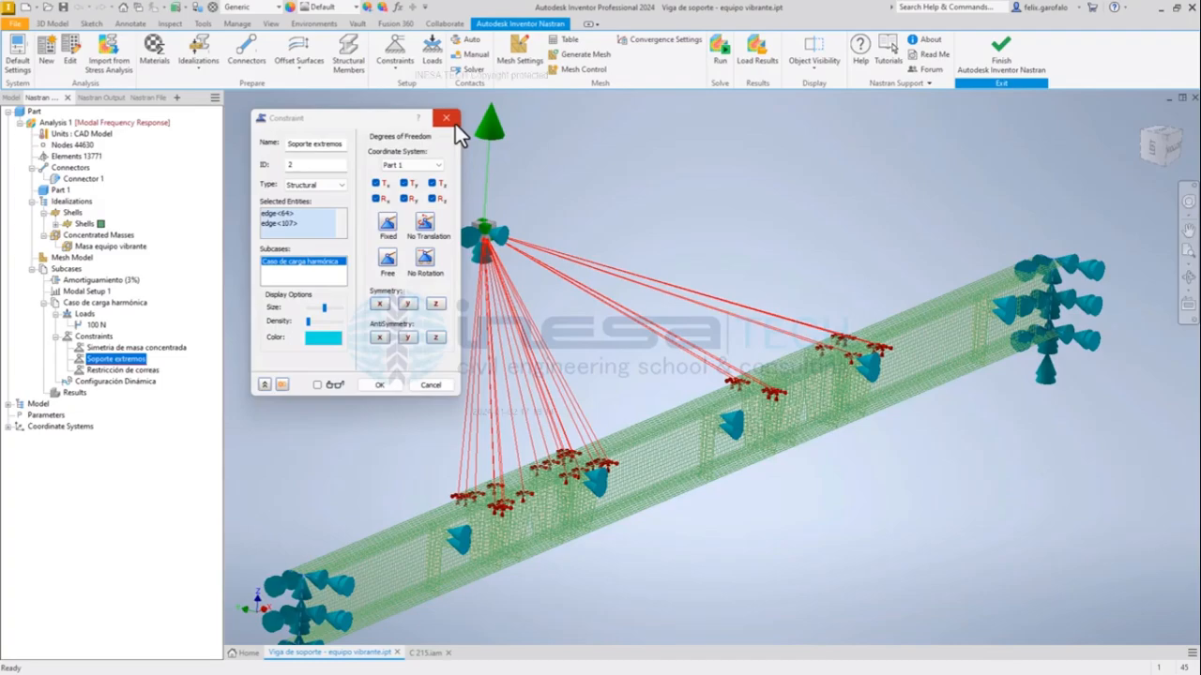
pyautogui.press('Escape')
# Examine the degrees of freedom and edges of the Restricción de correas constraint, and close it without changes.
pyautogui.click(145, 372)
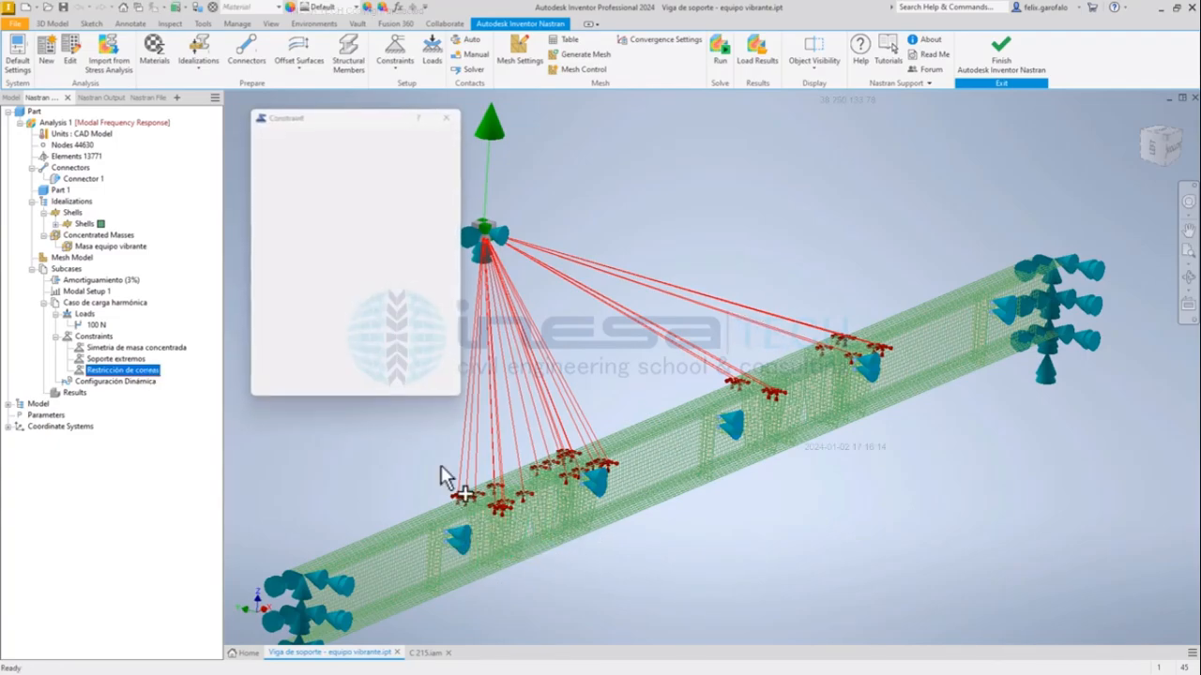
pyautogui.scroll(5, 599, 379)
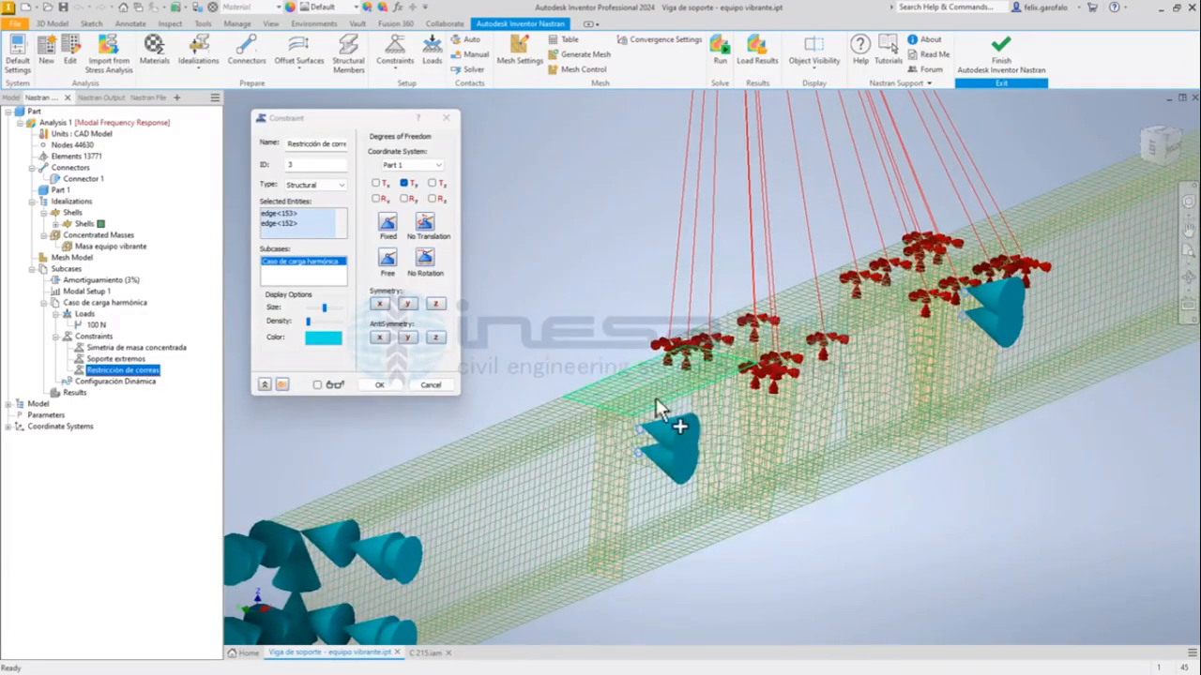
pyautogui.scroll(4, 661, 431)
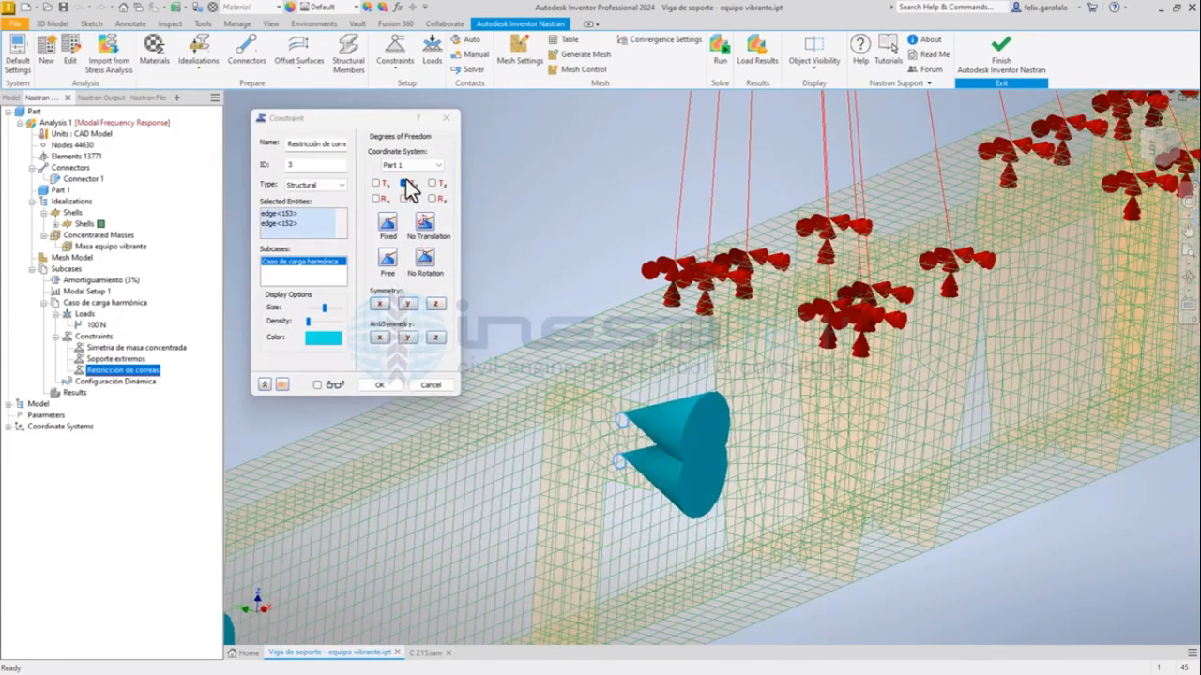
pyautogui.click(444, 123)
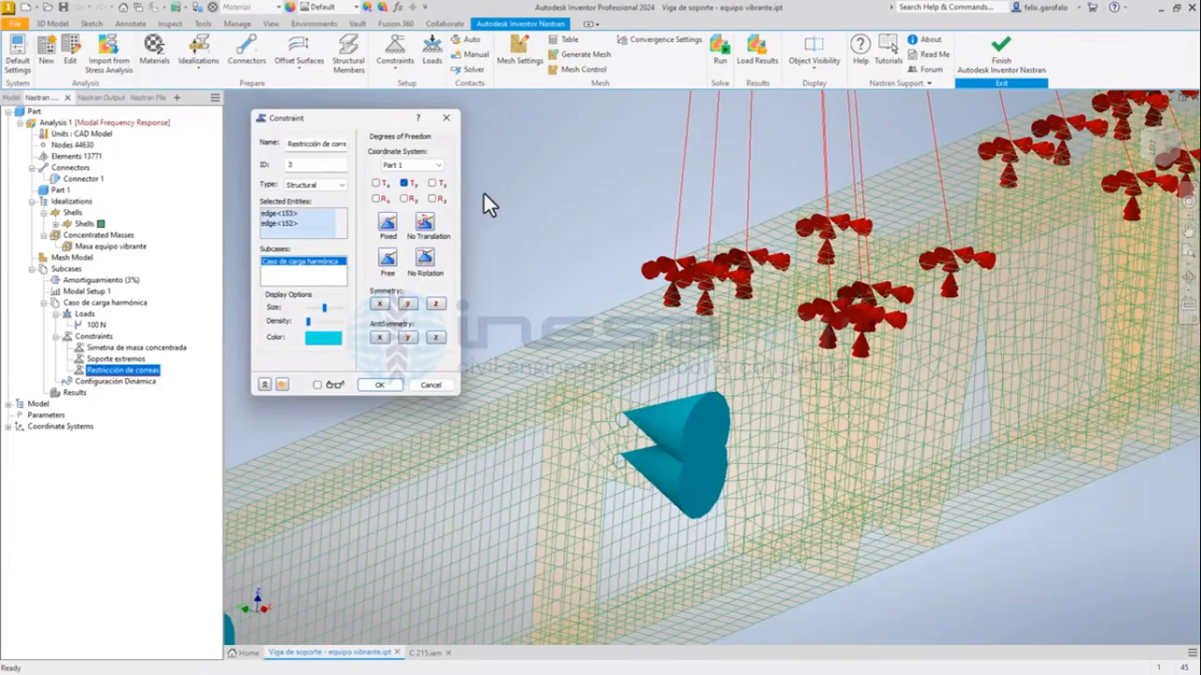
pyautogui.click(447, 118)
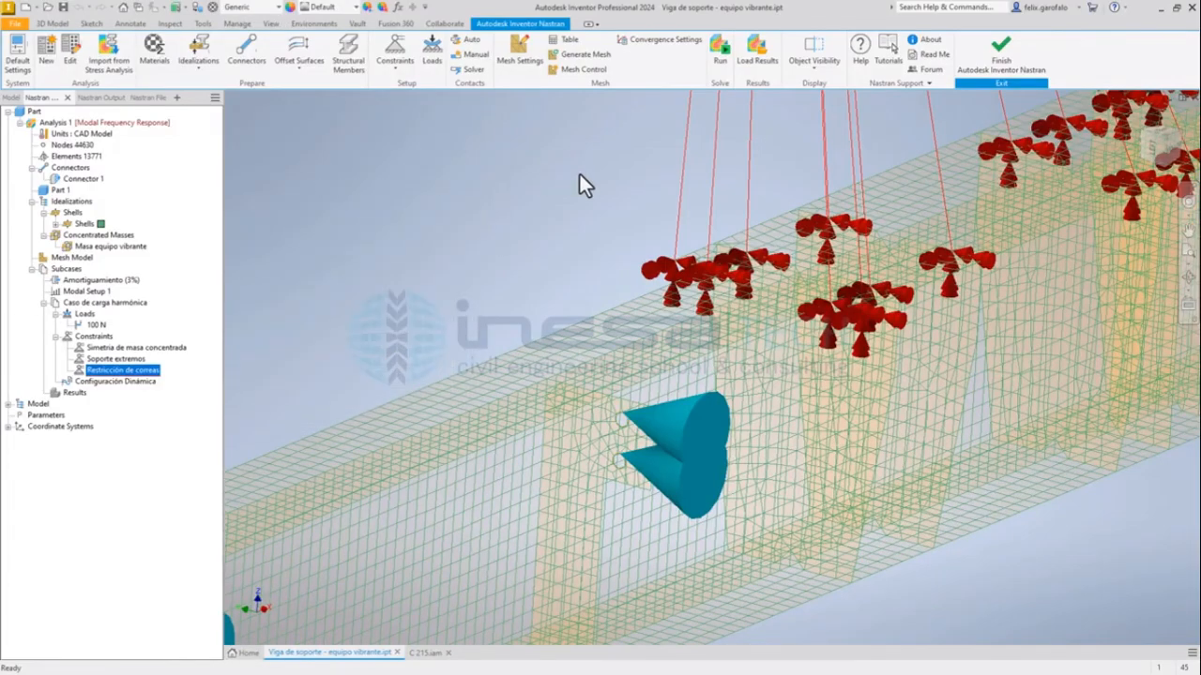
# Run the modal frequency response analysis of the support beam and dismiss the completion notice.
pyautogui.scroll(-8, 506, 288)
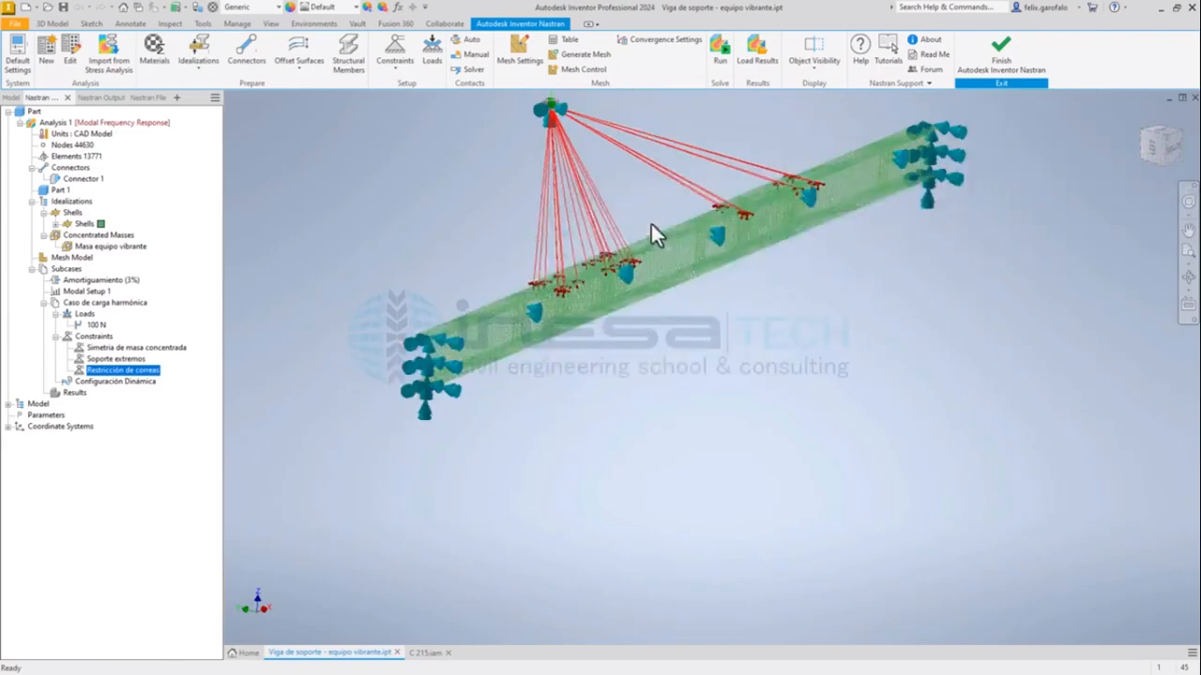
pyautogui.moveTo(650, 222); pyautogui.dragTo(622, 356, button='middle')
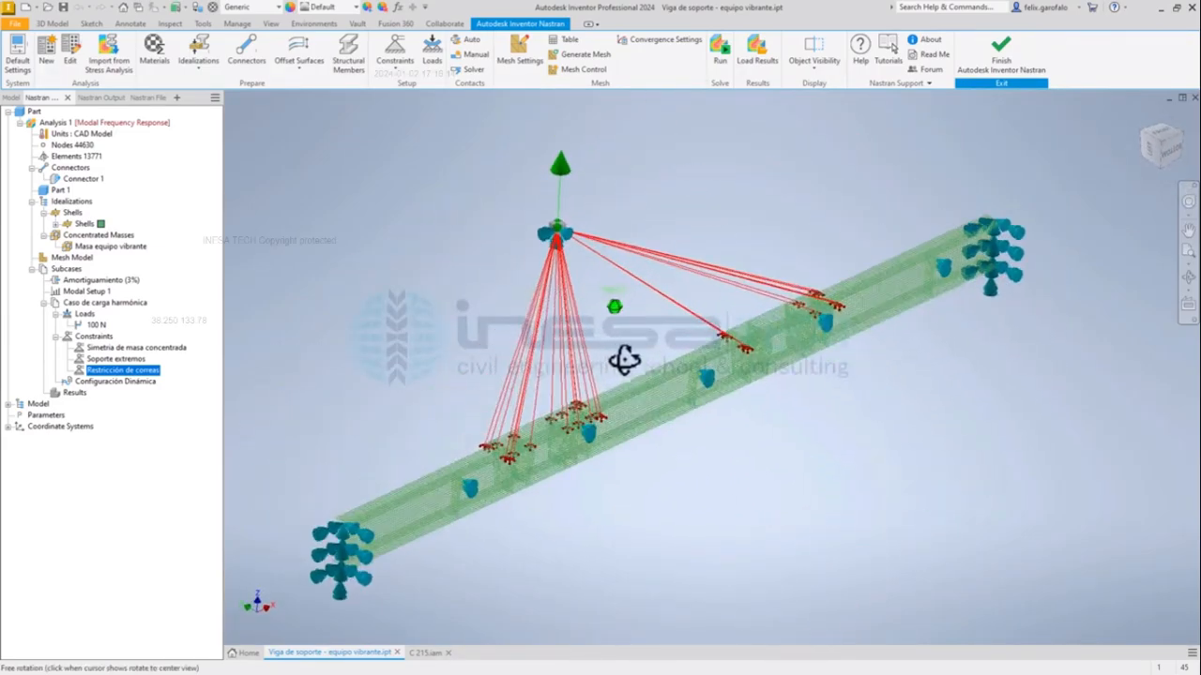
pyautogui.click(721, 76)
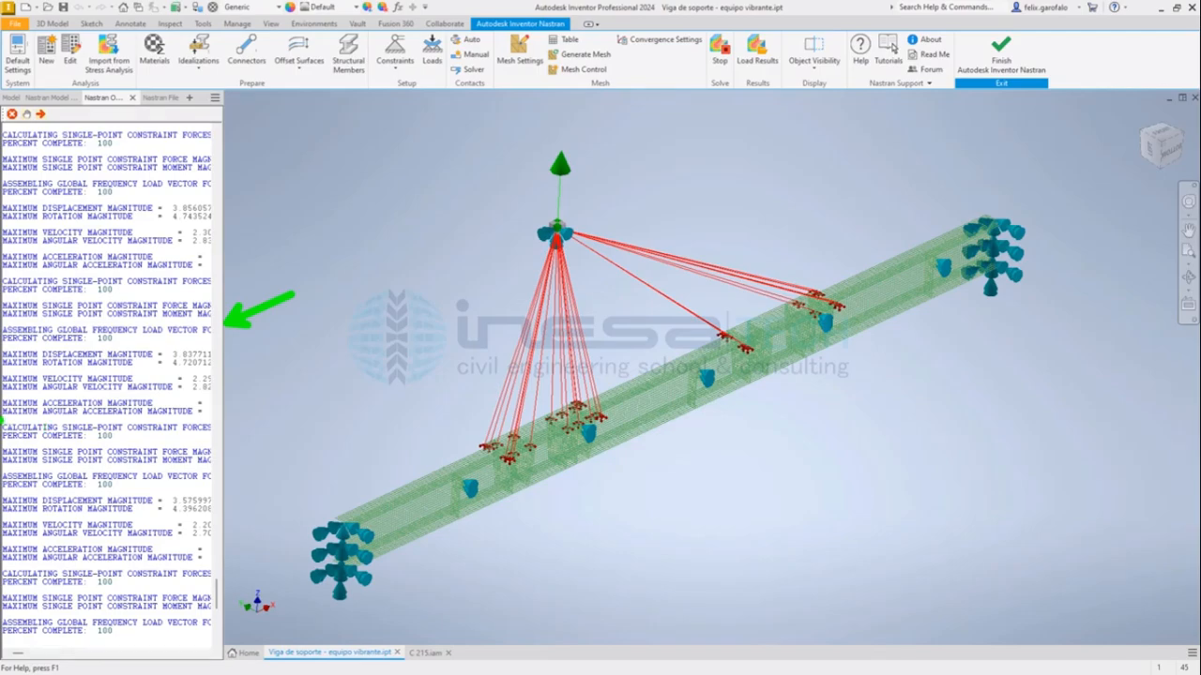
pyautogui.moveTo(1, 422); pyautogui.dragTo(312, 419)
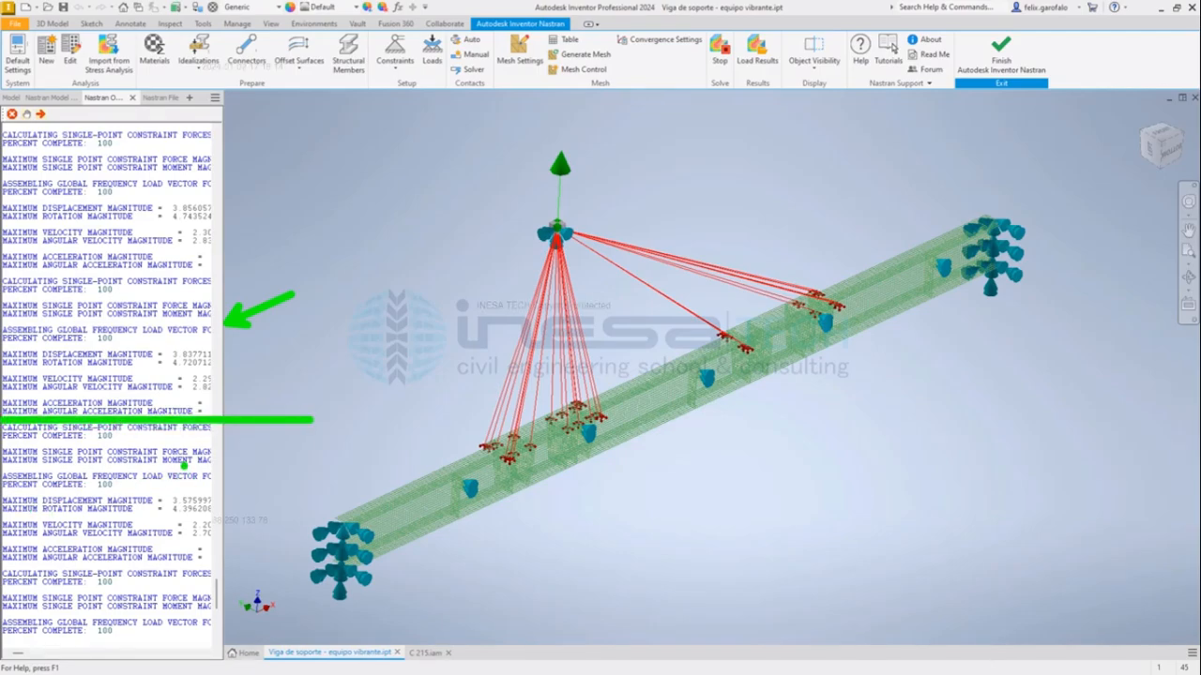
pyautogui.press('Escape')
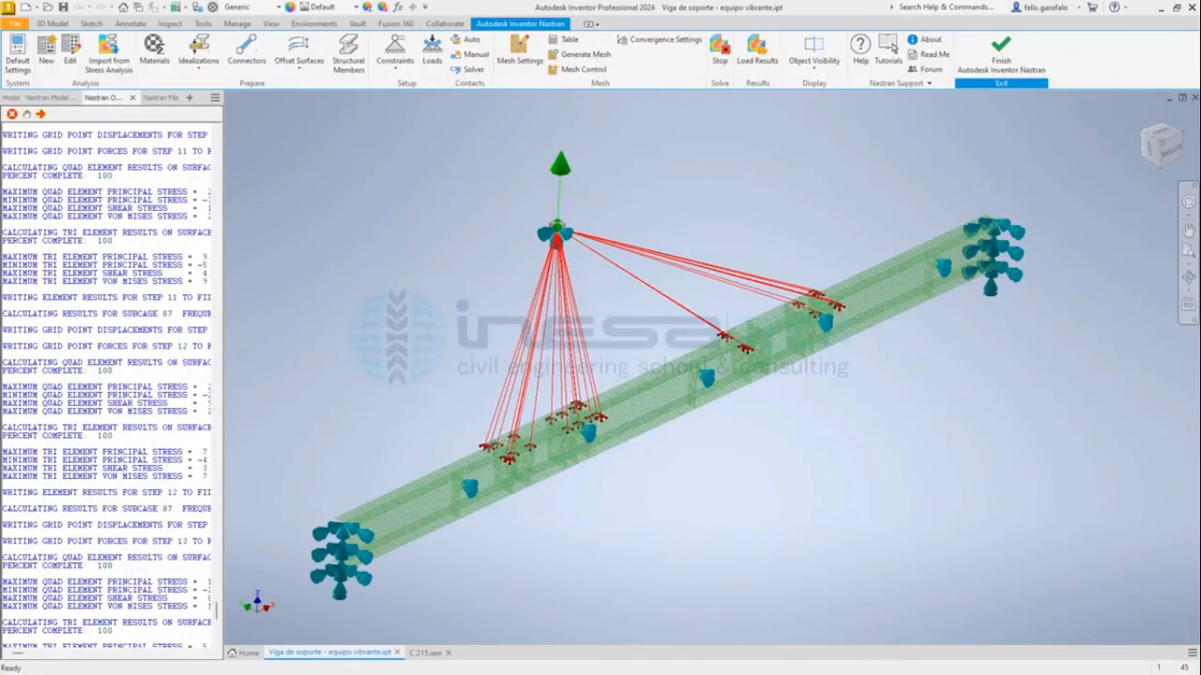
pyautogui.click(645, 394)
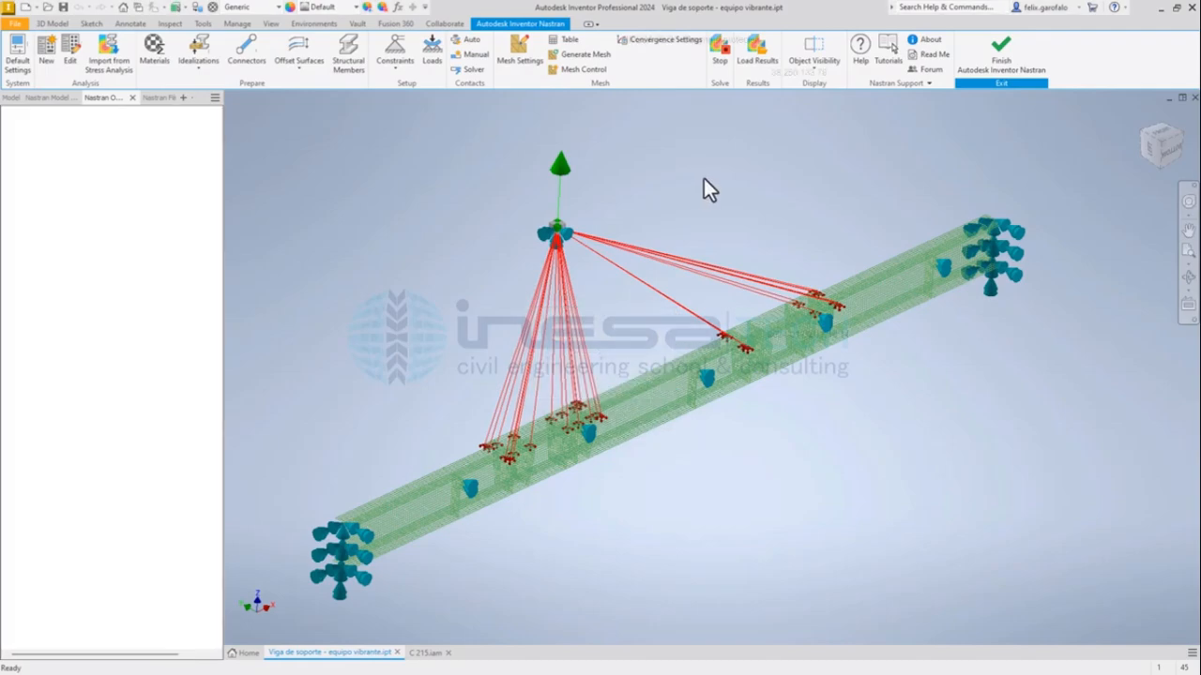
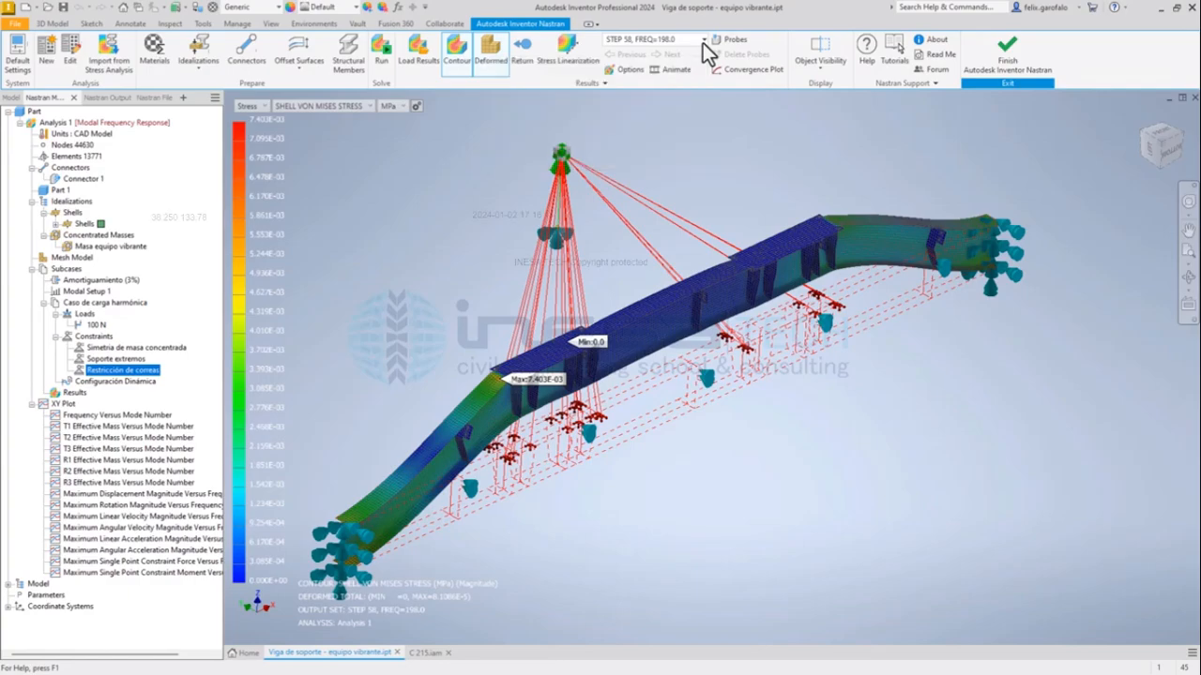
# Display the shell von Mises stress results for output set STEP 6, FREQ=28.533279.
pyautogui.click(703, 39)
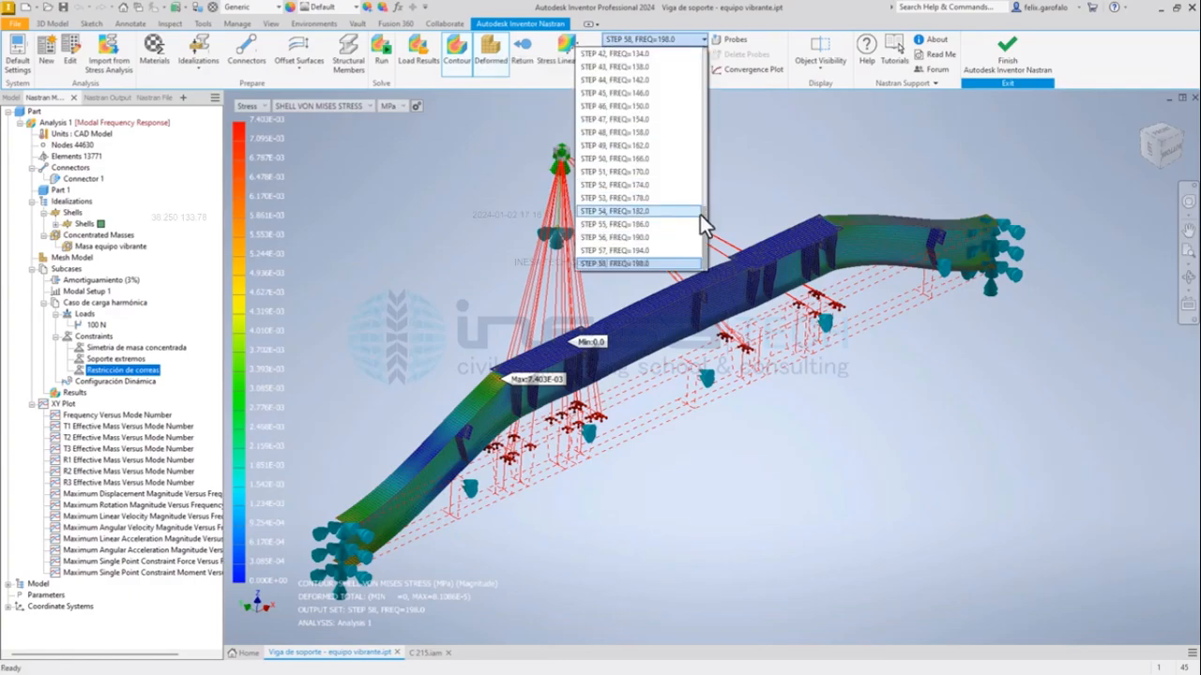
pyautogui.moveTo(705, 239); pyautogui.dragTo(699, 39)
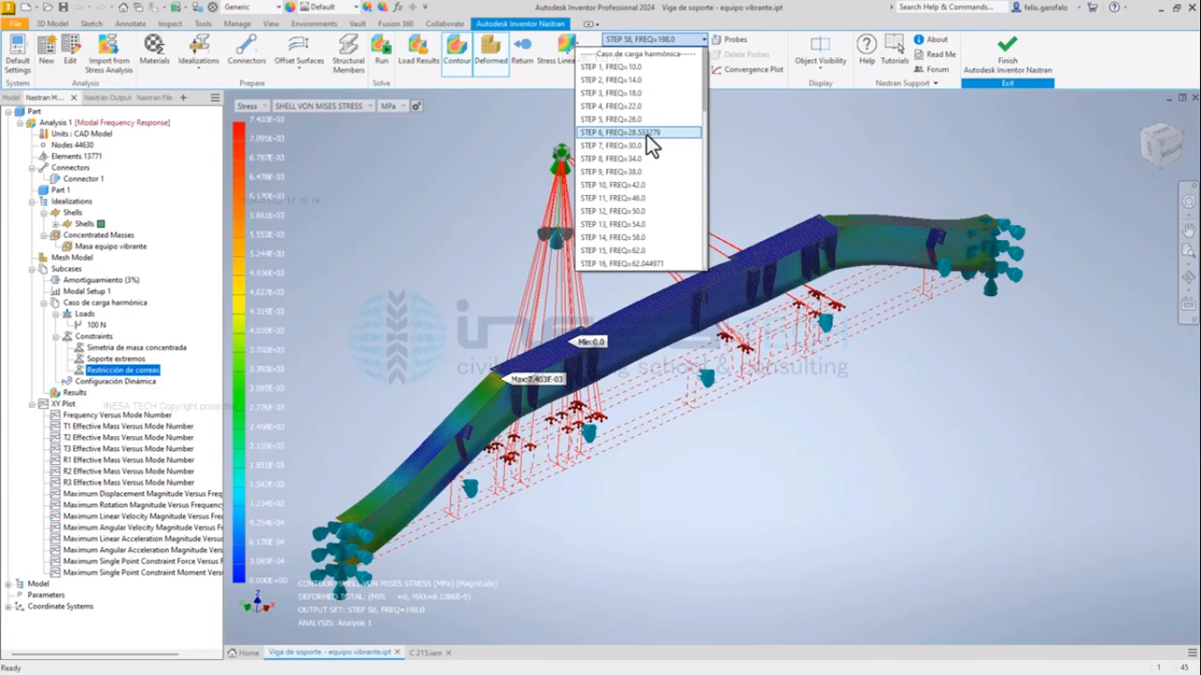
pyautogui.click(608, 133)
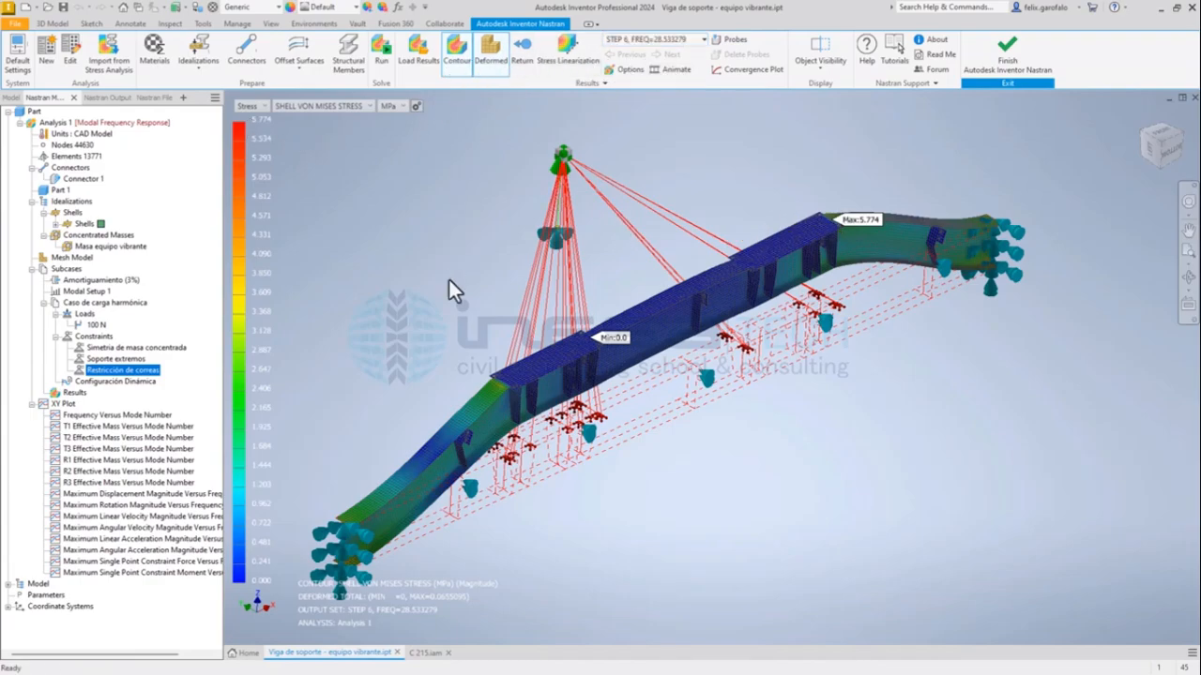
# Hide the connectors in the beam's result display.
pyautogui.moveTo(707, 395)
pyautogui.keyDown('shift'); pyautogui.mouseDown(button='middle')
pyautogui.moveTo(719, 375)
pyautogui.moveTo(788, 361)
pyautogui.moveTo(847, 357)
pyautogui.moveTo(868, 376)
pyautogui.moveTo(710, 361)
pyautogui.moveTo(692, 389)
pyautogui.moveTo(707, 391)
pyautogui.mouseUp(button='middle'); pyautogui.keyUp('shift')
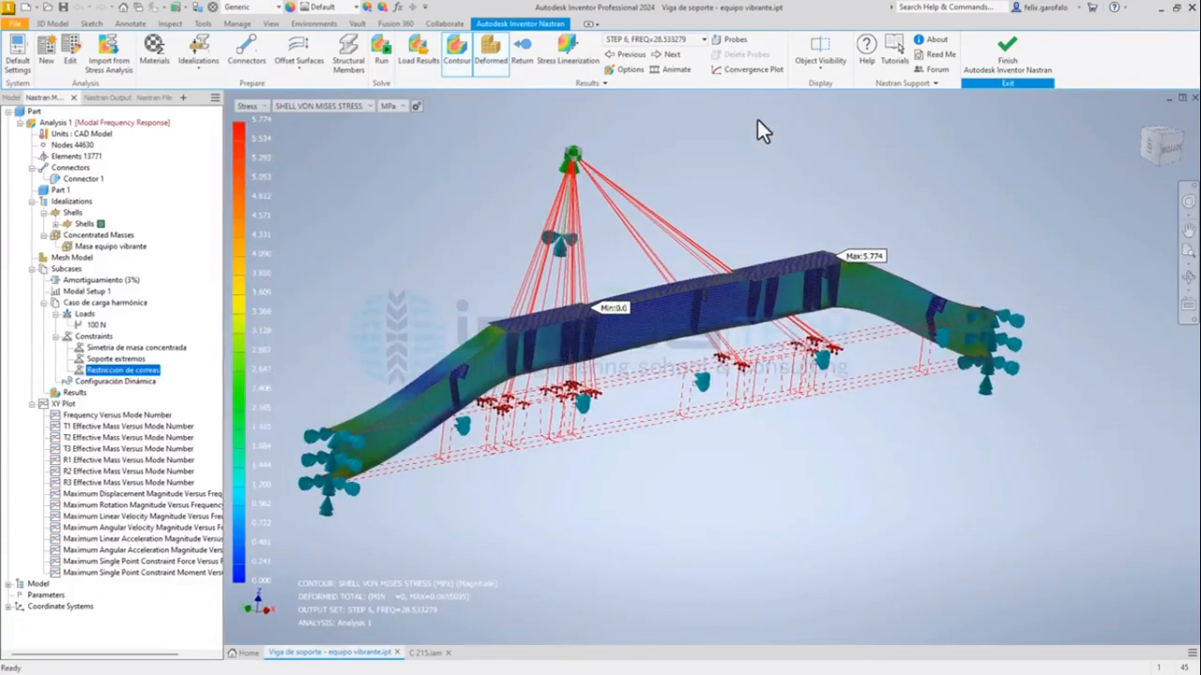
pyautogui.click(830, 66)
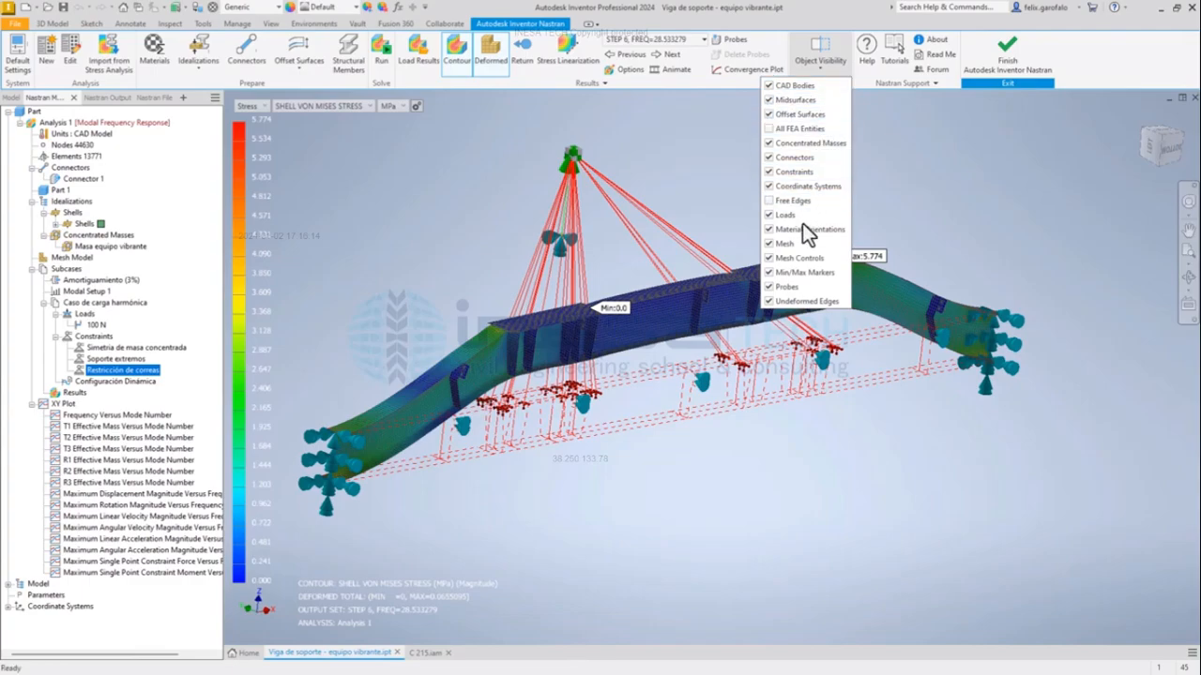
pyautogui.click(769, 158)
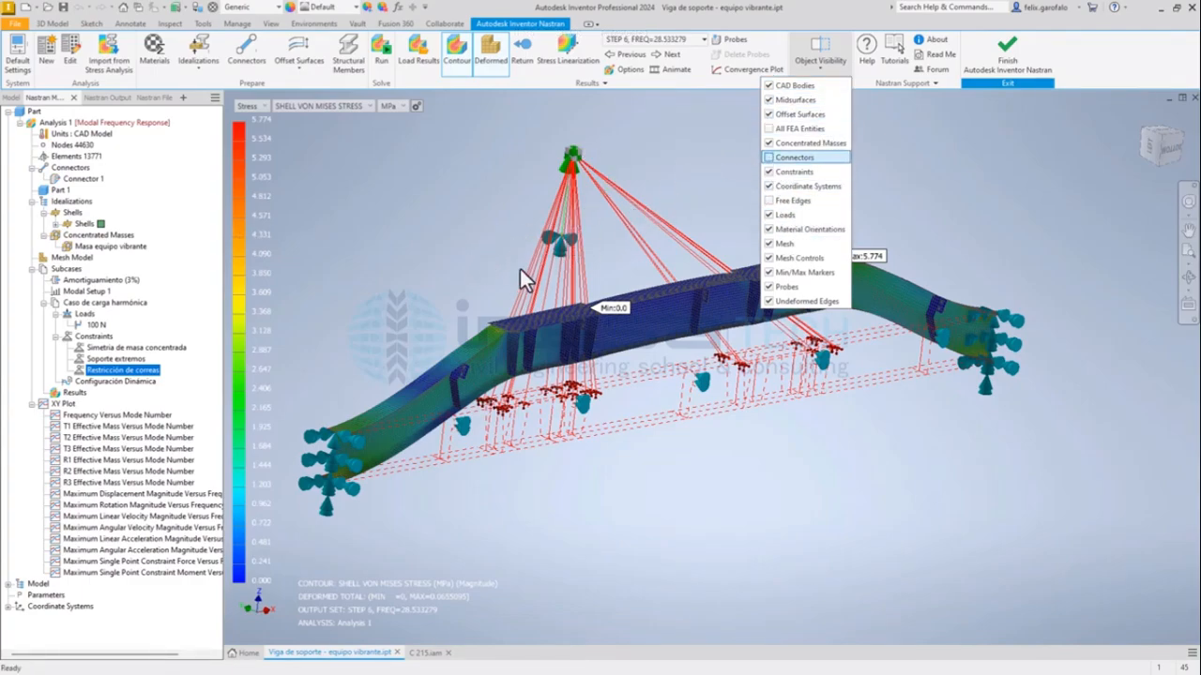
pyautogui.click(770, 155)
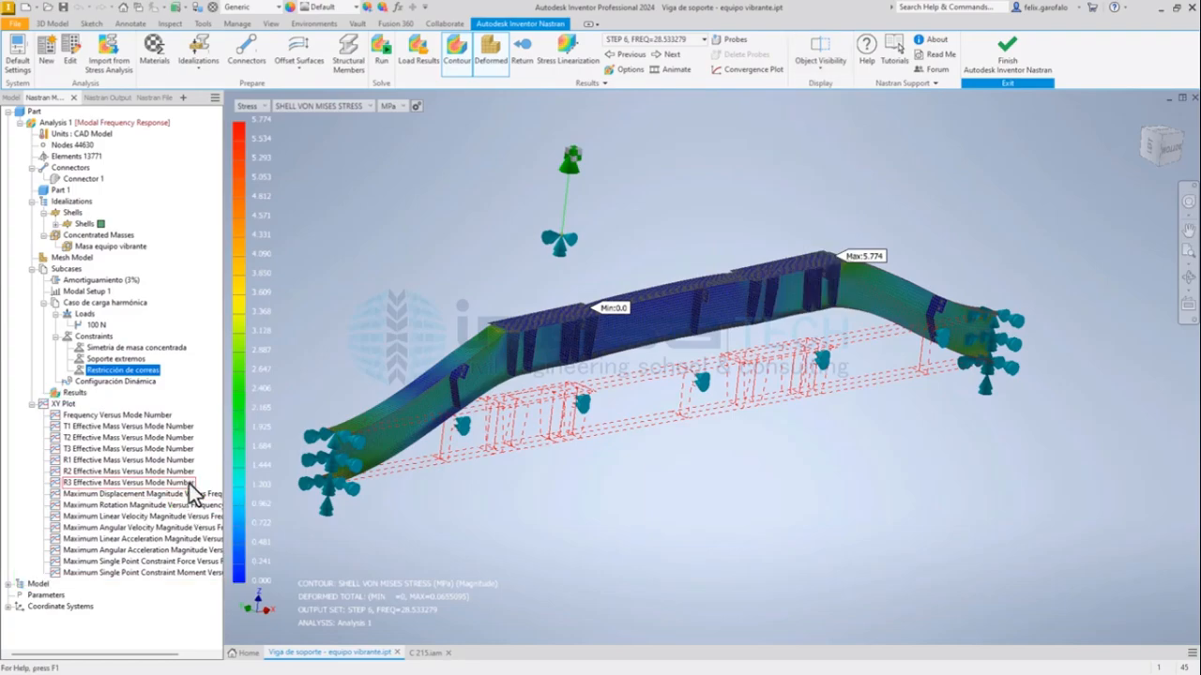
# Widen the model tree to show the full plot names and open the Maximum Displacement Magnitude Versus Frequency plot.
pyautogui.click(145, 518)
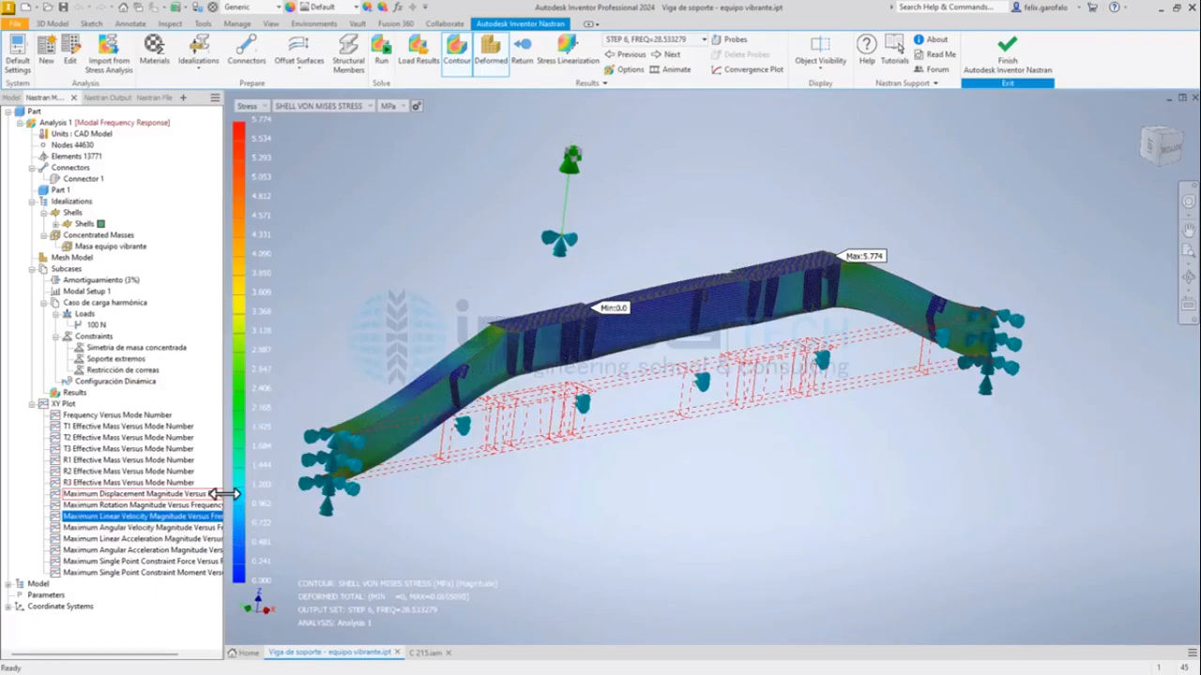
pyautogui.moveTo(224, 495); pyautogui.dragTo(276, 470)
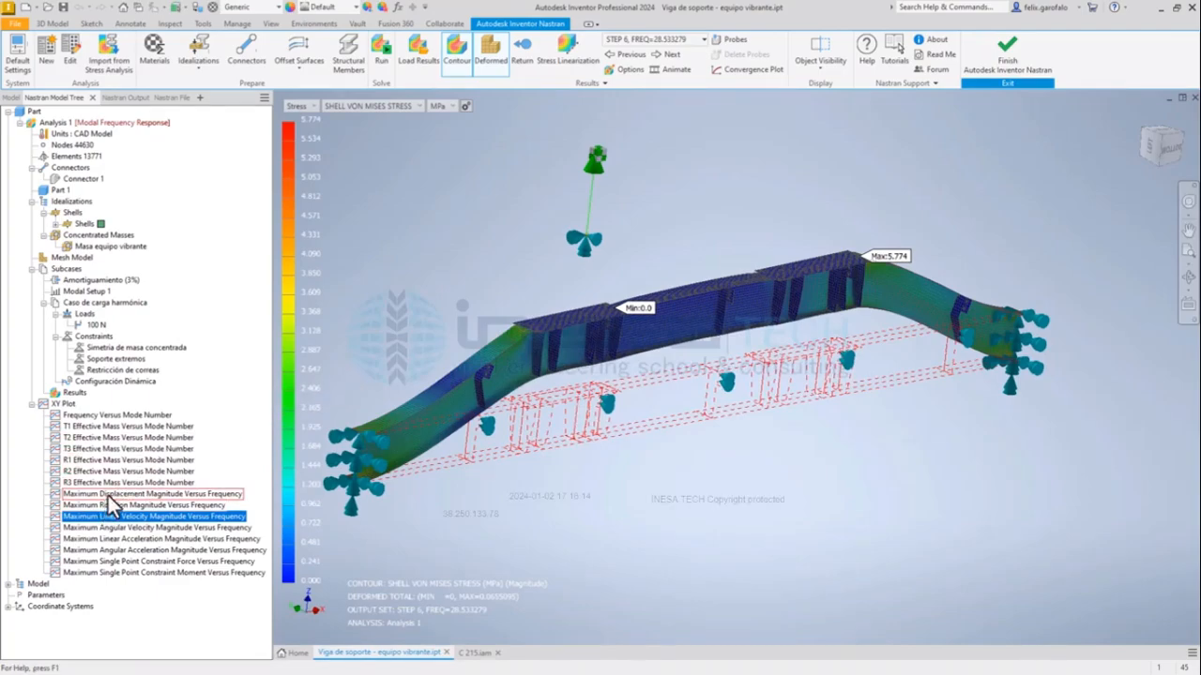
pyautogui.click(108, 494)
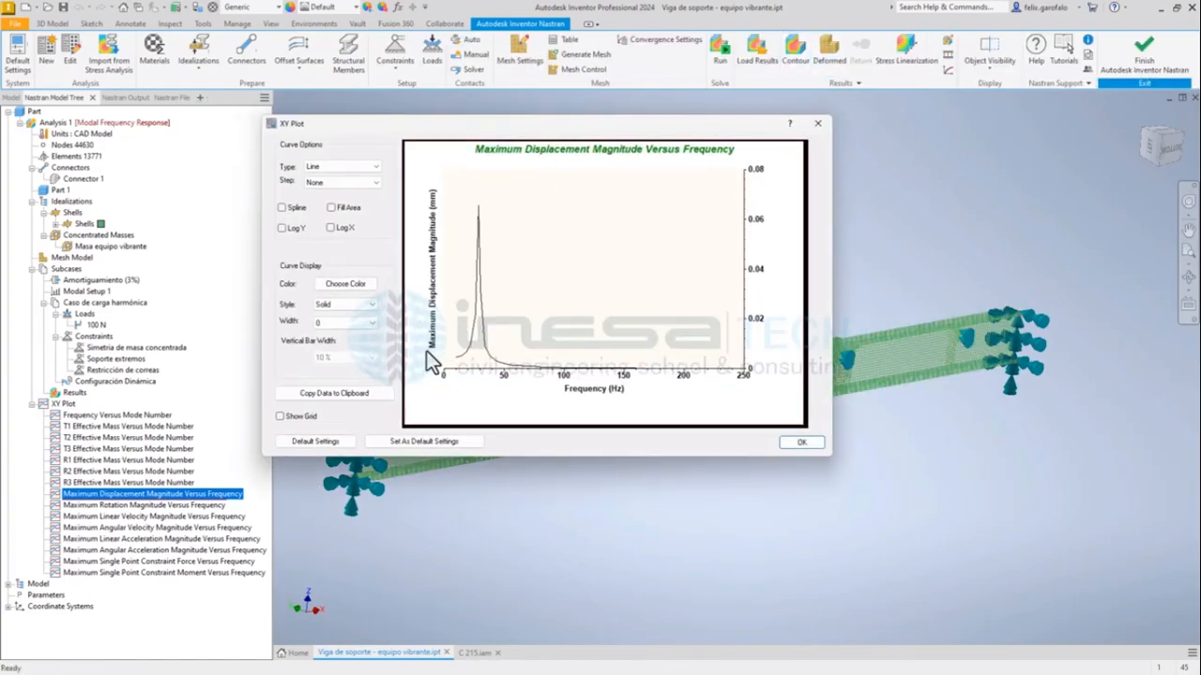
pyautogui.moveTo(586, 372)
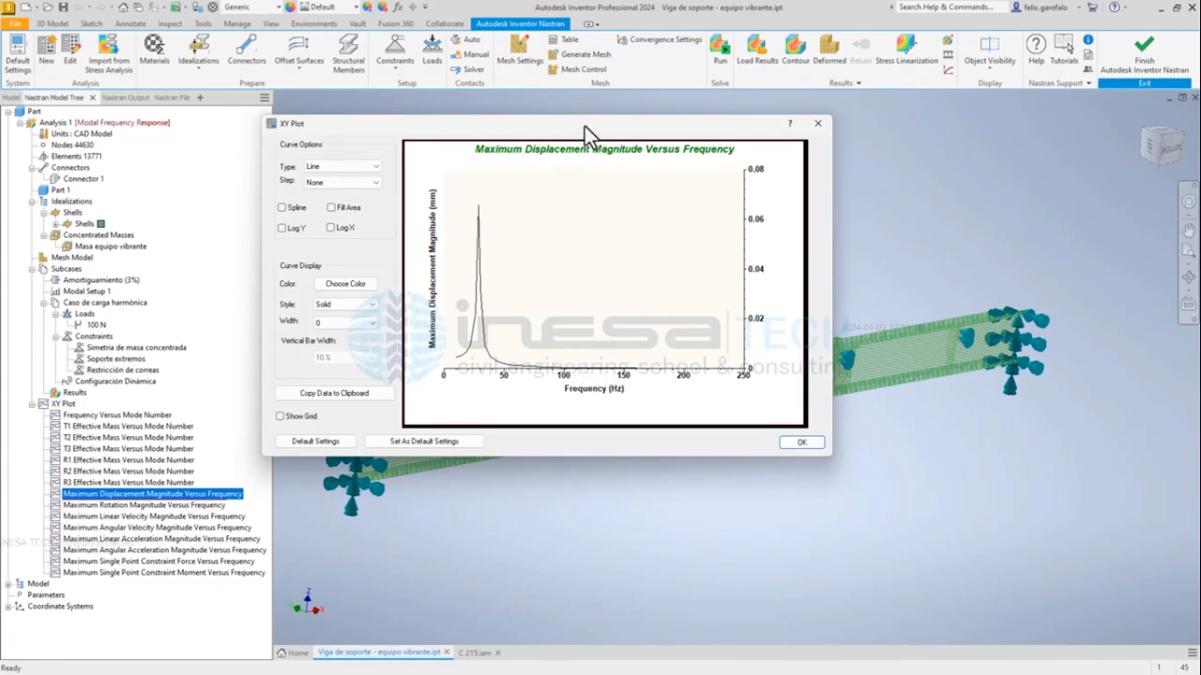
# Show the displacement curve as Line+Symbol with a logarithmic Y axis and examine its peak.
pyautogui.click(353, 167)
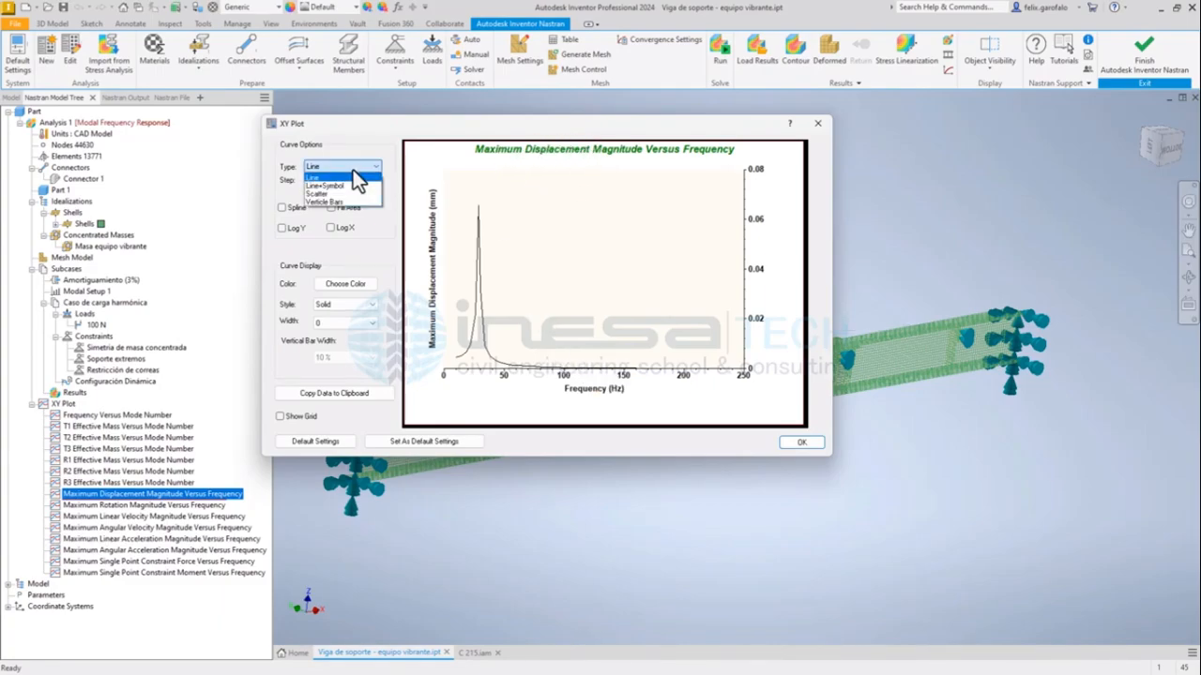
pyautogui.click(335, 169)
pyautogui.moveTo(321, 123); pyautogui.dragTo(348, 105)
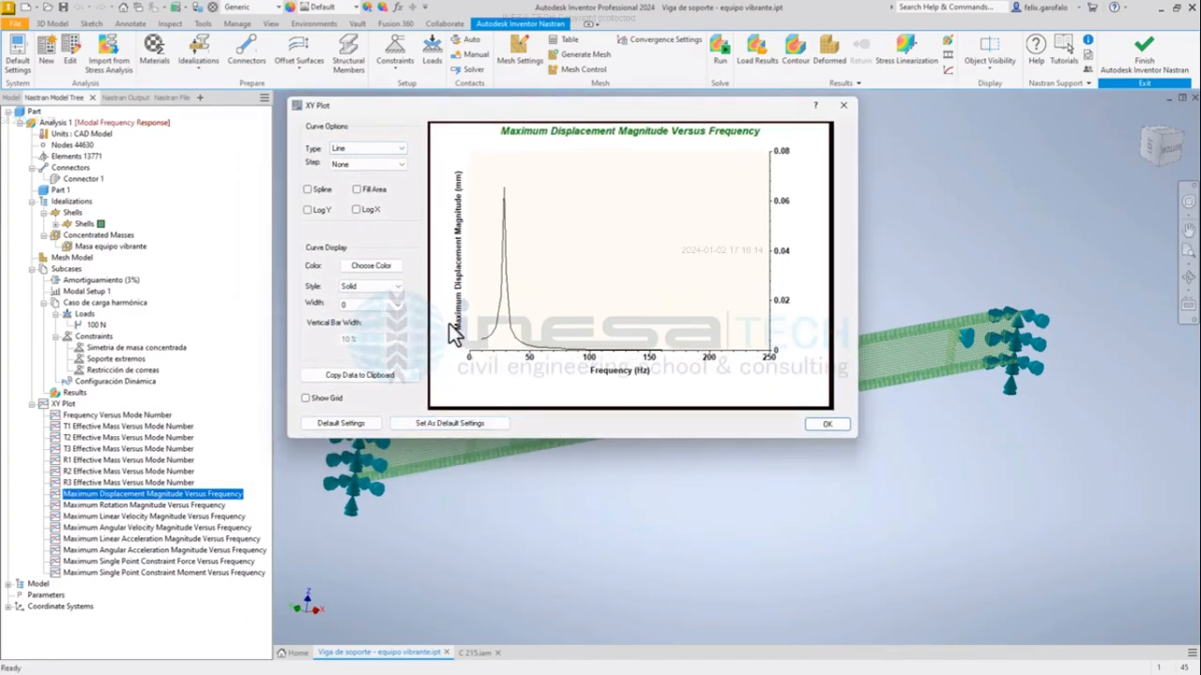
pyautogui.click(395, 150)
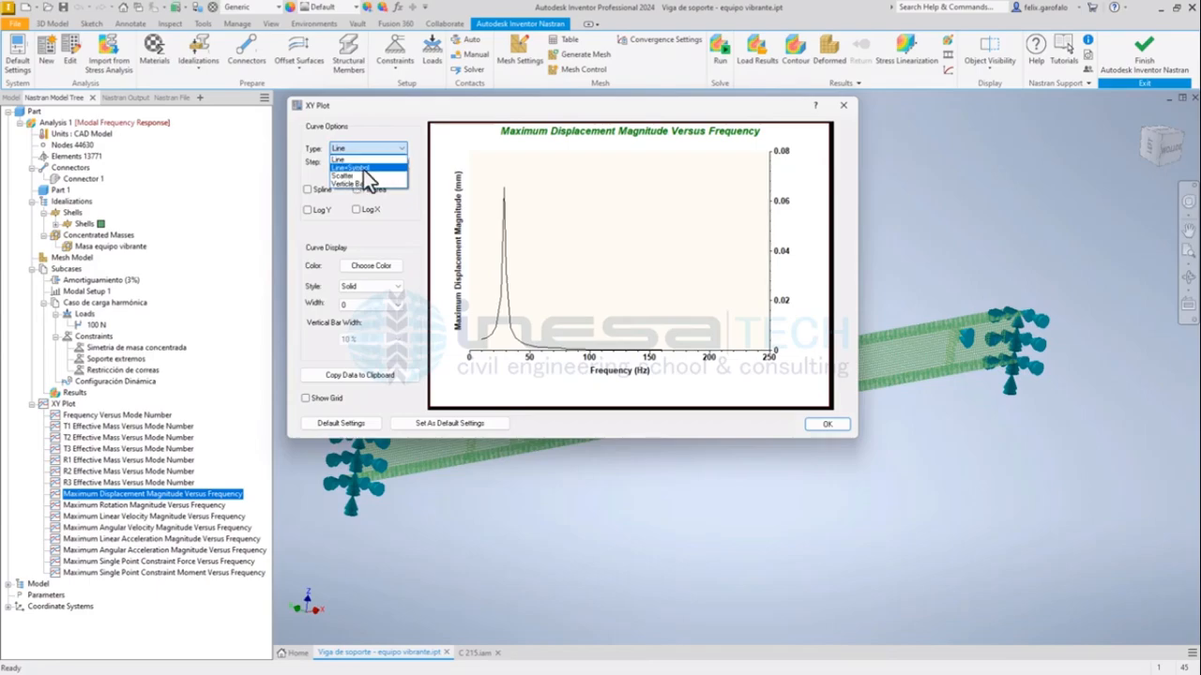
pyautogui.click(355, 169)
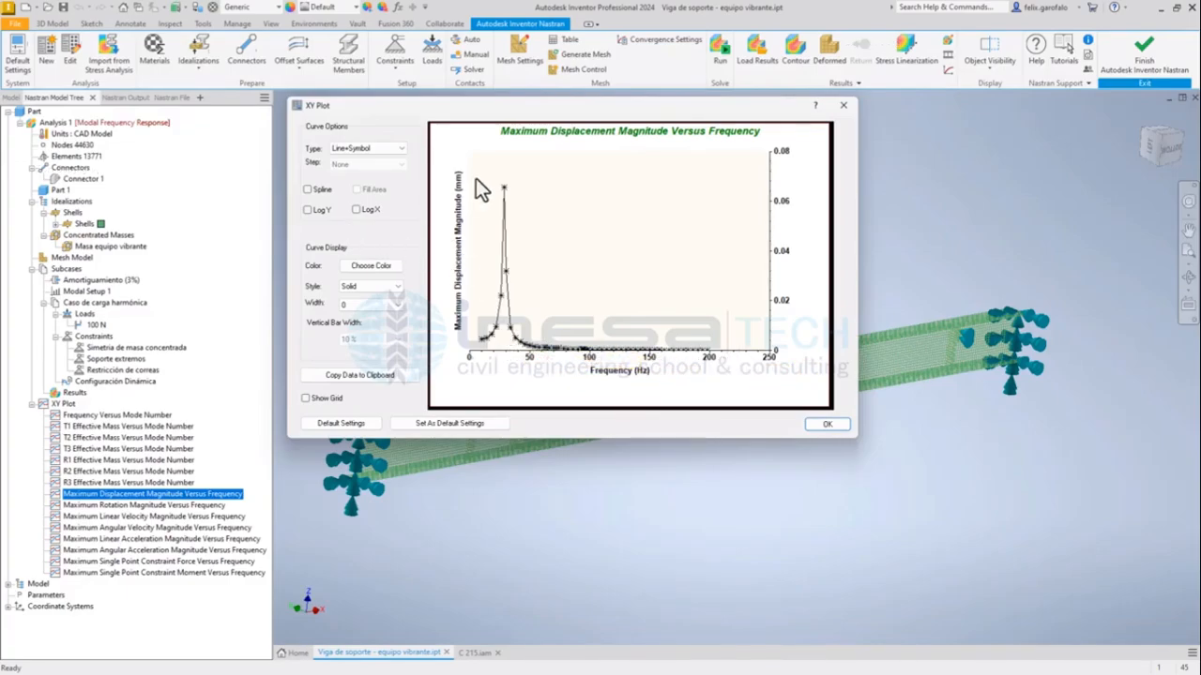
pyautogui.click(309, 209)
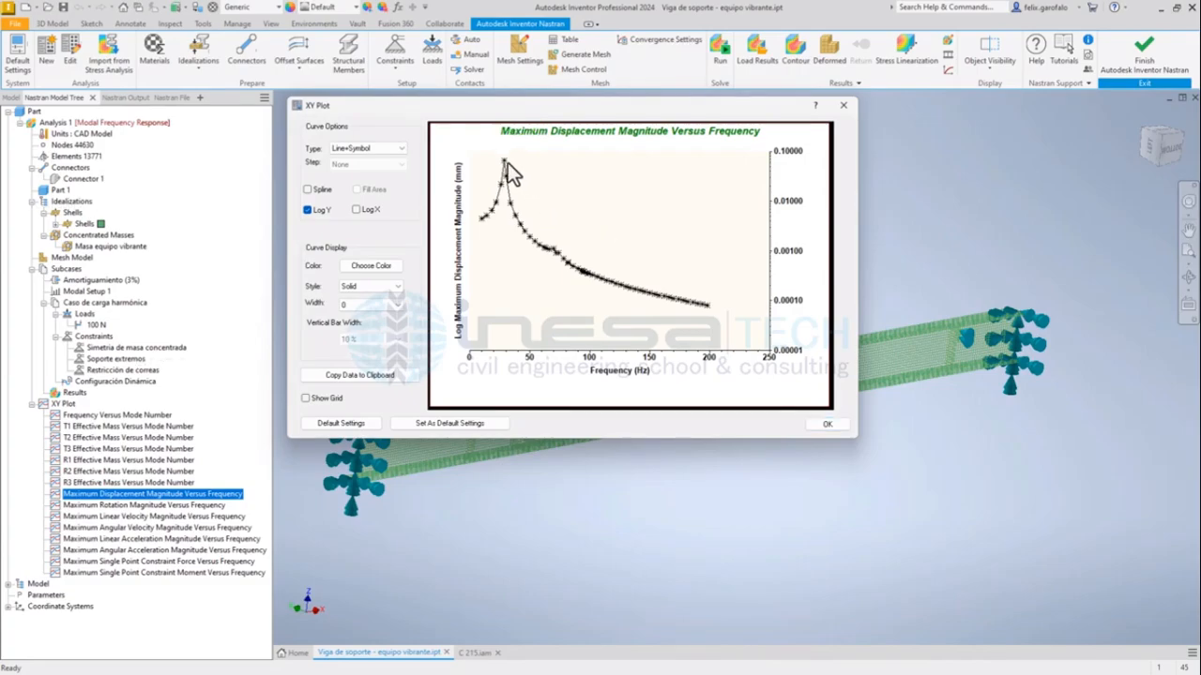
pyautogui.moveTo(503, 162)
# Copy the displacement plot data to the clipboard and show the plot's grid.
pyautogui.click(365, 375)
pyautogui.click(306, 398)
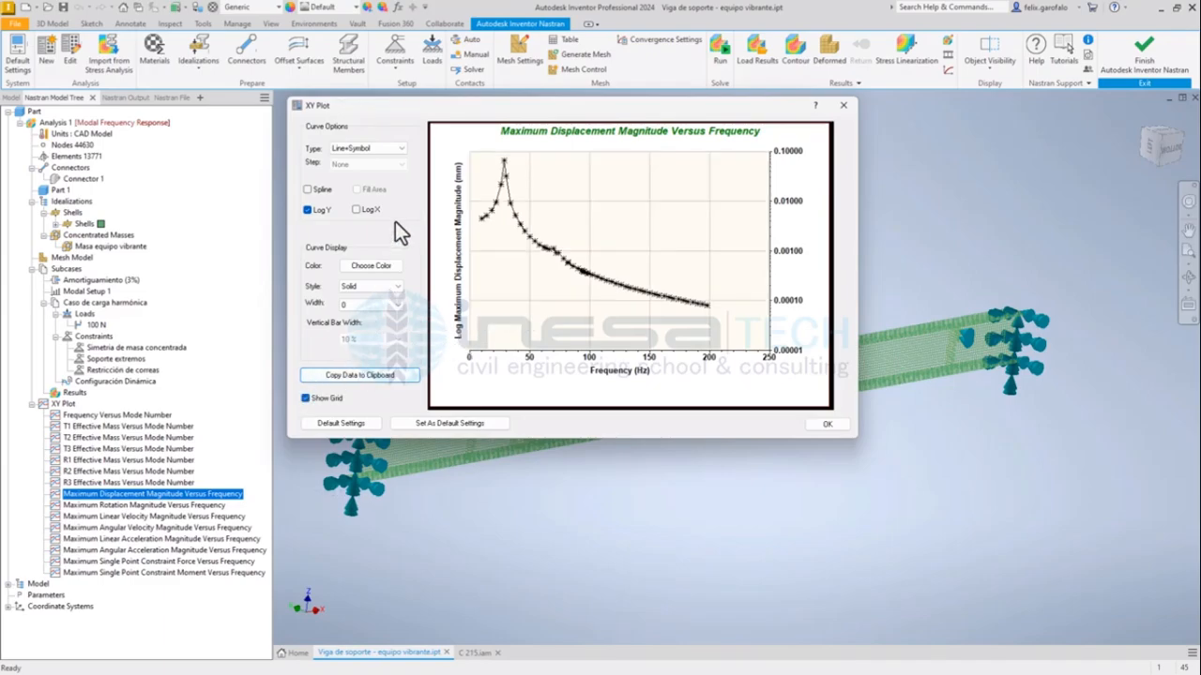
# Try a logarithmic X axis and spline smoothing on the displacement curve, turn both off, and close the plot.
pyautogui.click(360, 211)
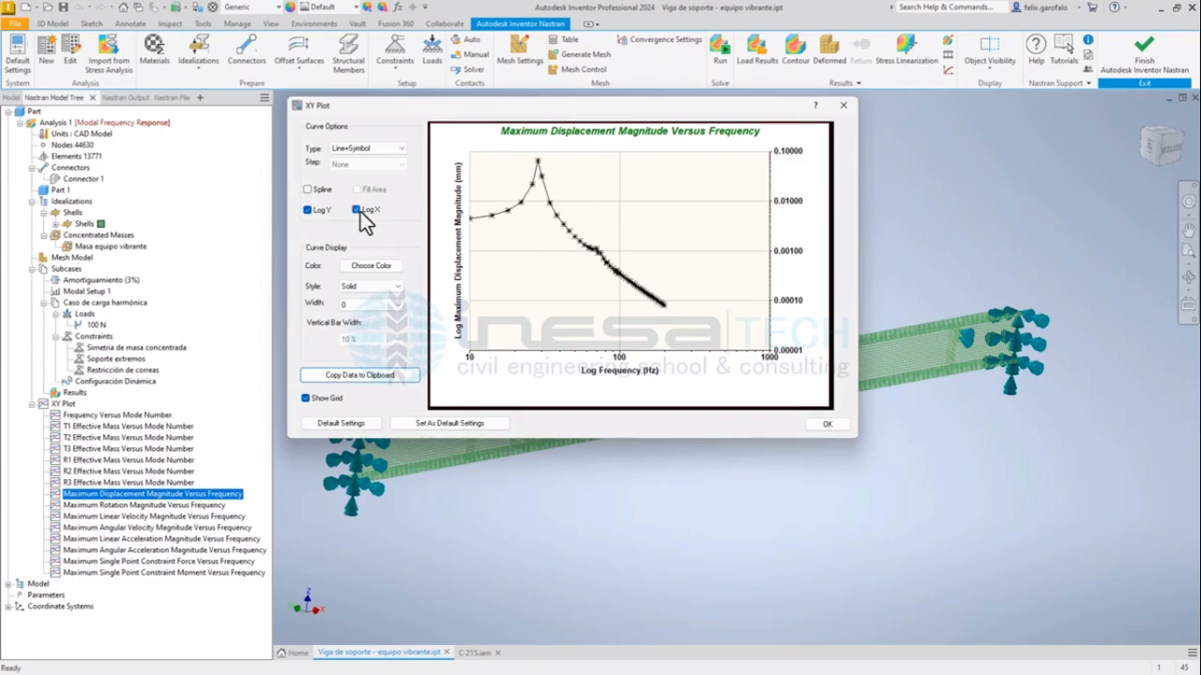
pyautogui.click(360, 212)
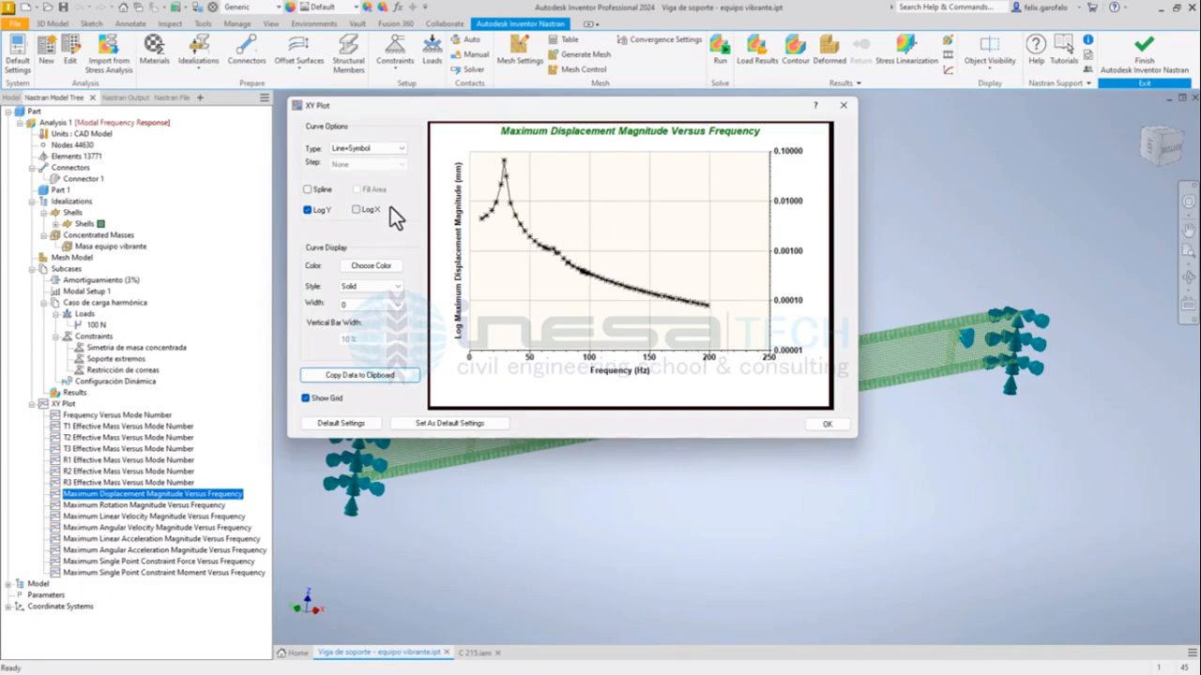
pyautogui.click(323, 189)
pyautogui.click(323, 190)
pyautogui.moveTo(588, 110); pyautogui.dragTo(603, 122)
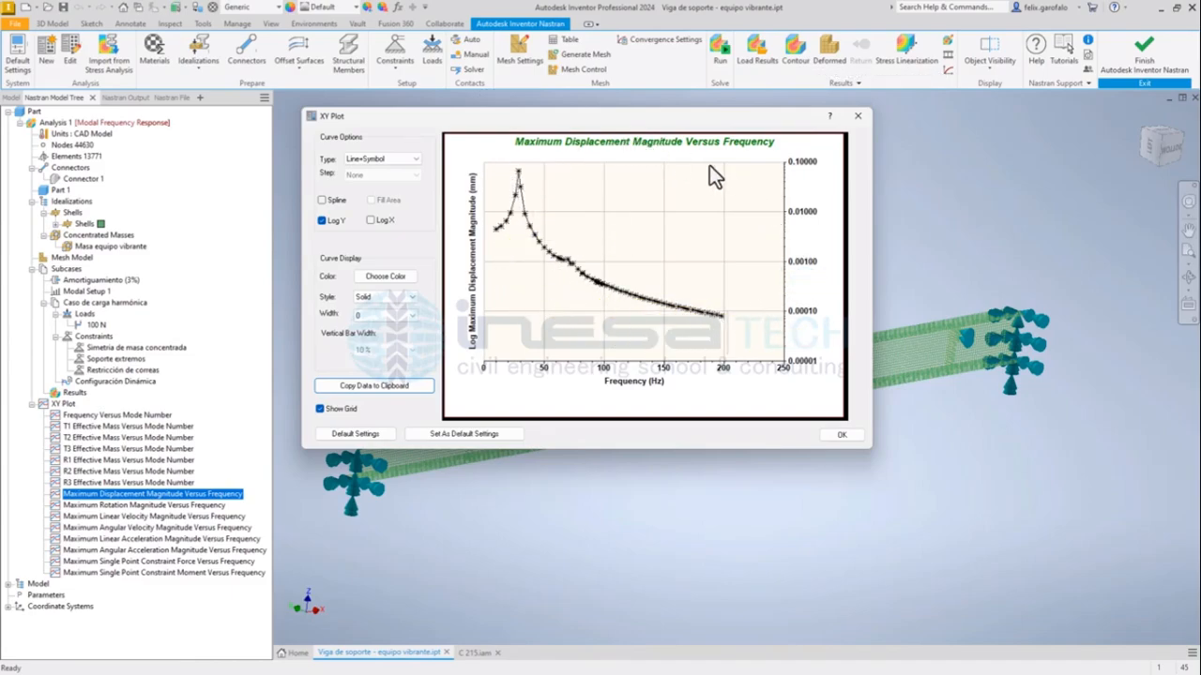
pyautogui.click(856, 116)
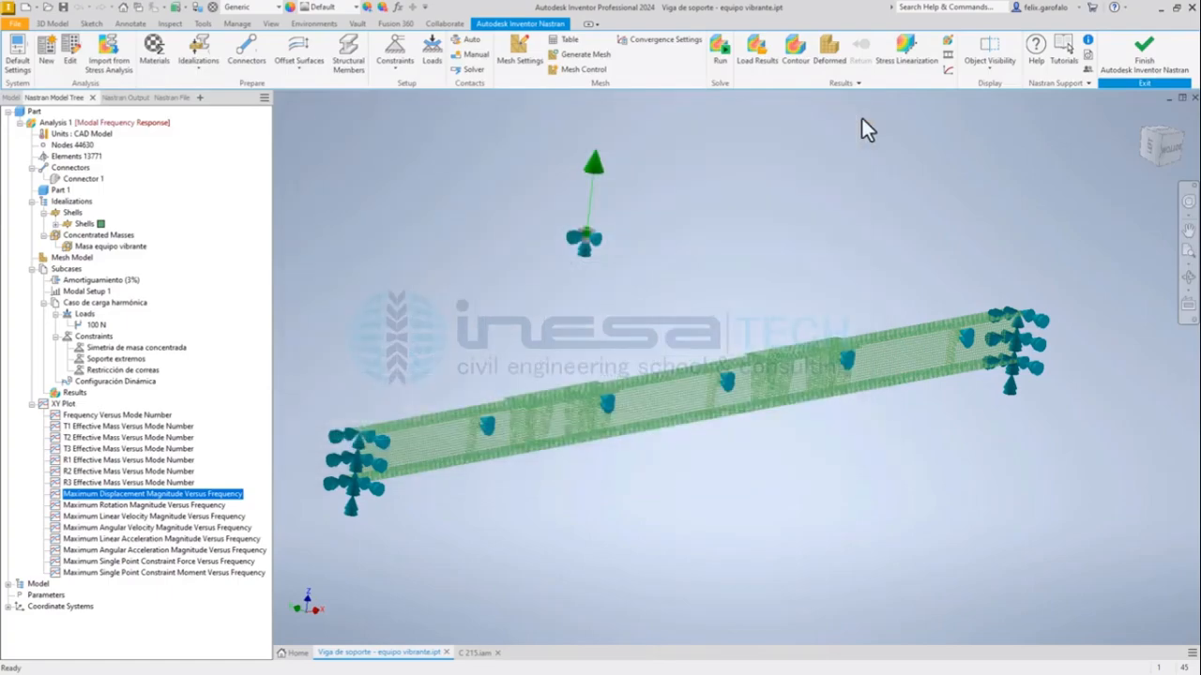
# Examine the Maximum Linear Velocity Magnitude Versus Frequency plot as Line+Symbol with a logarithmic Y axis, and close it.
pyautogui.click(167, 516)
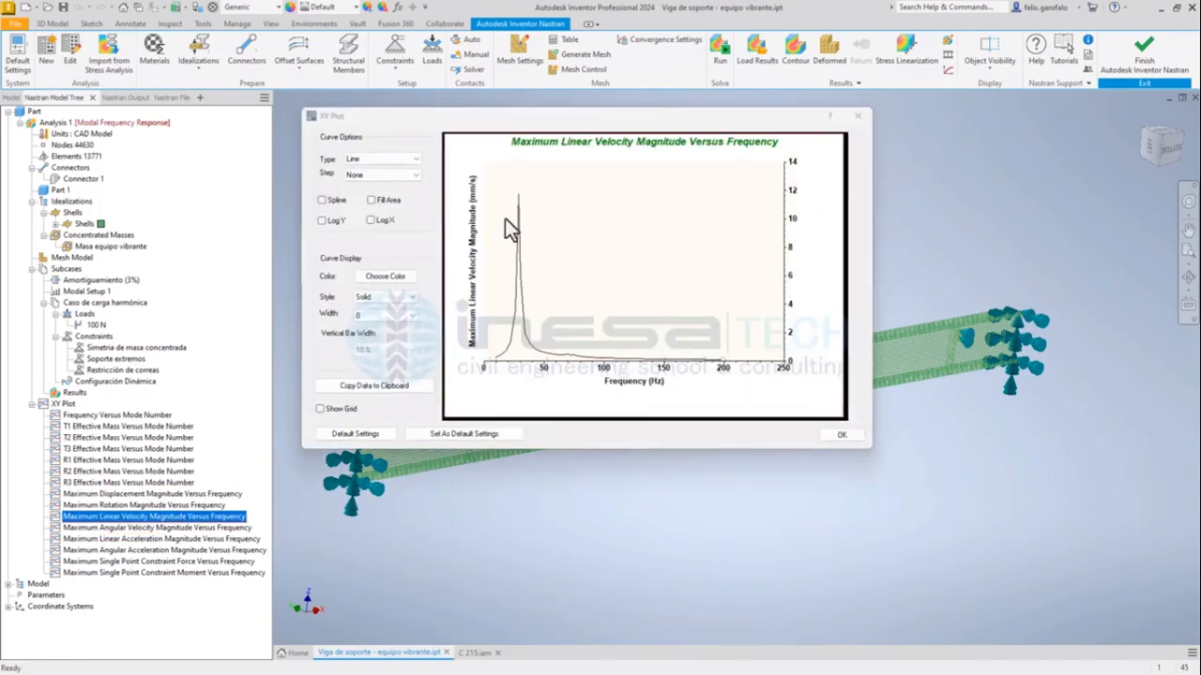
pyautogui.click(388, 154)
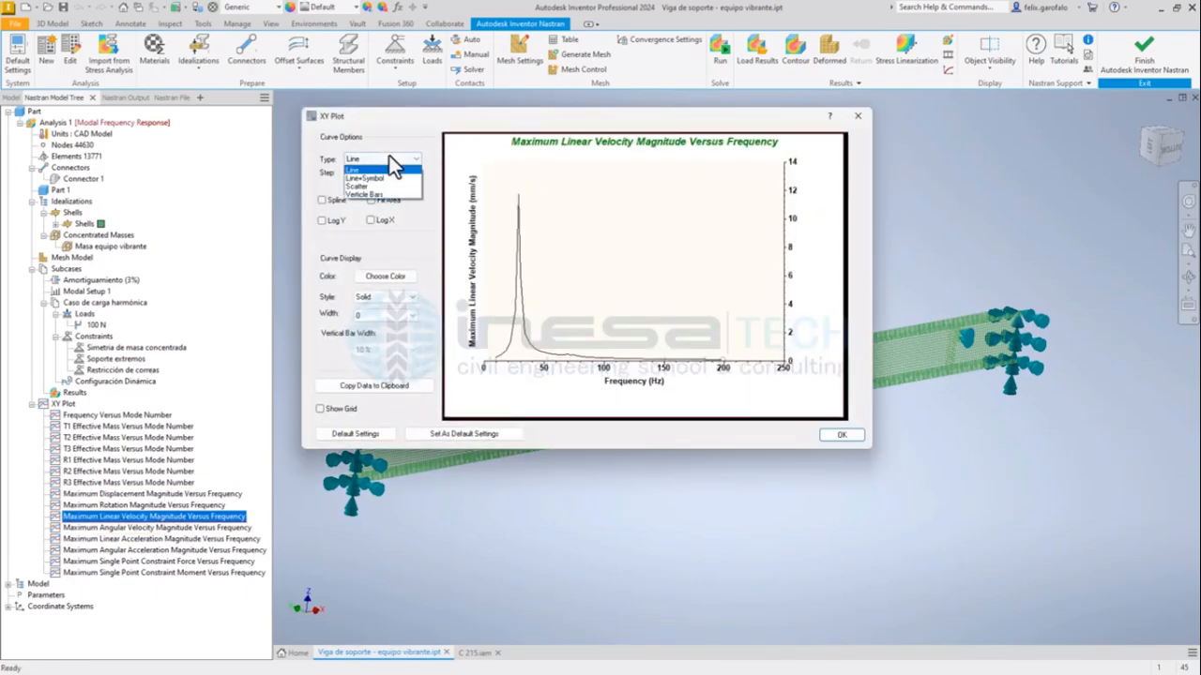
pyautogui.click(372, 180)
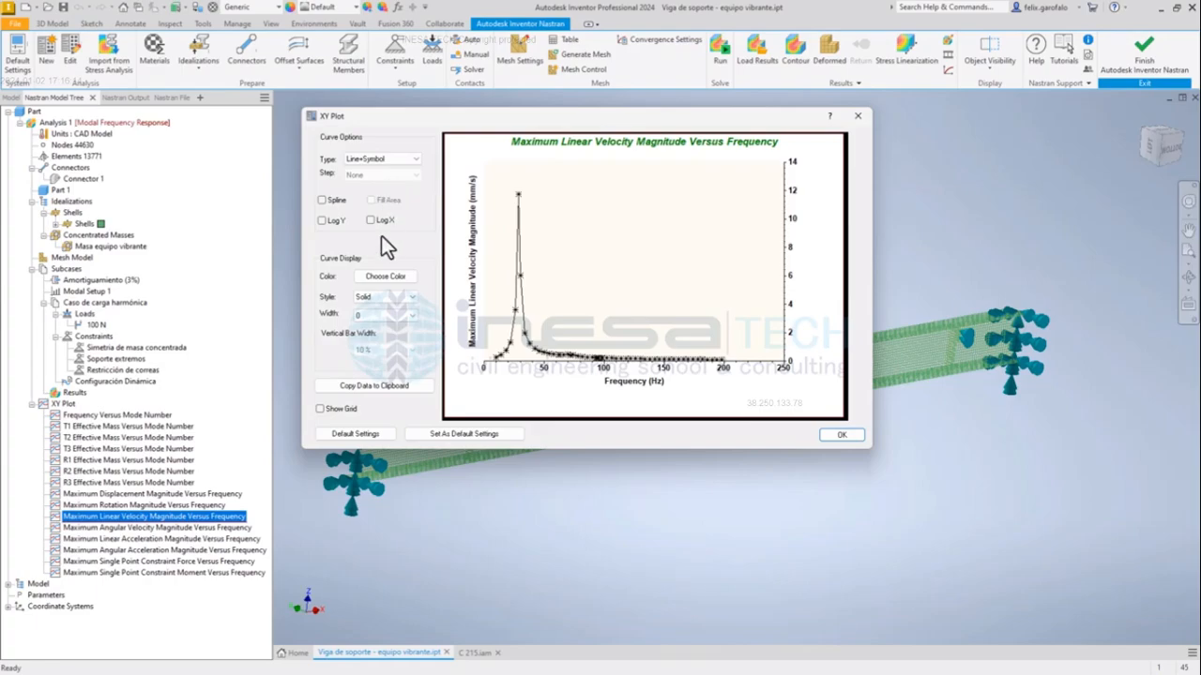
pyautogui.click(324, 223)
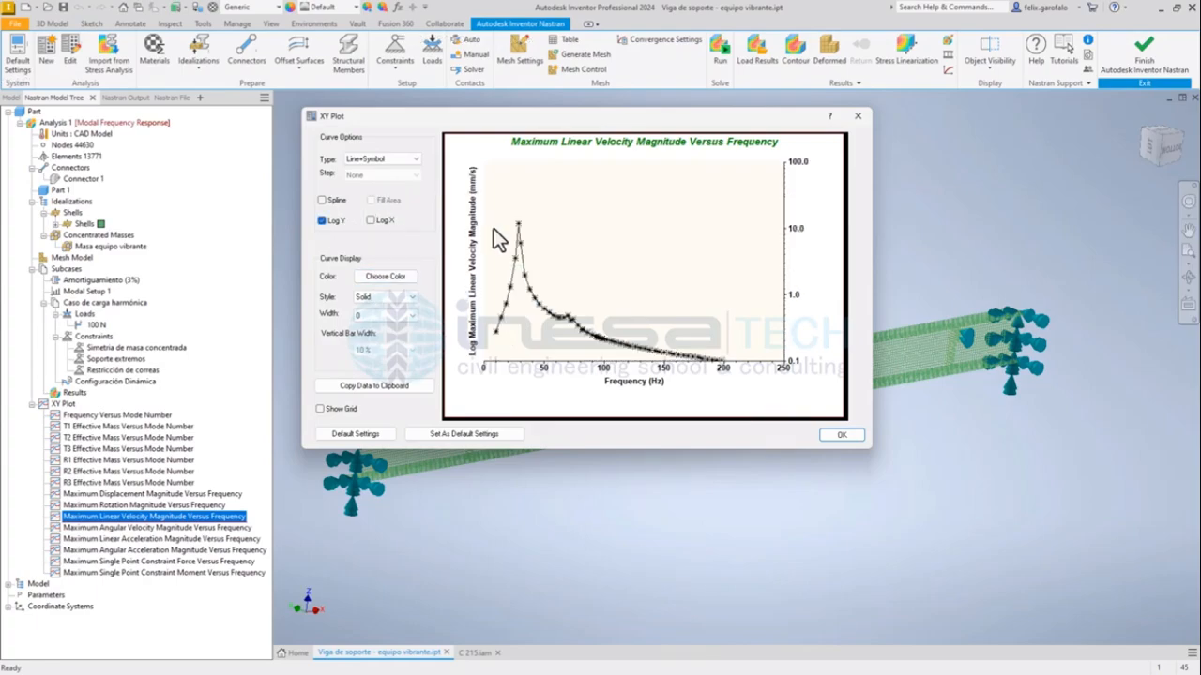
pyautogui.click(857, 117)
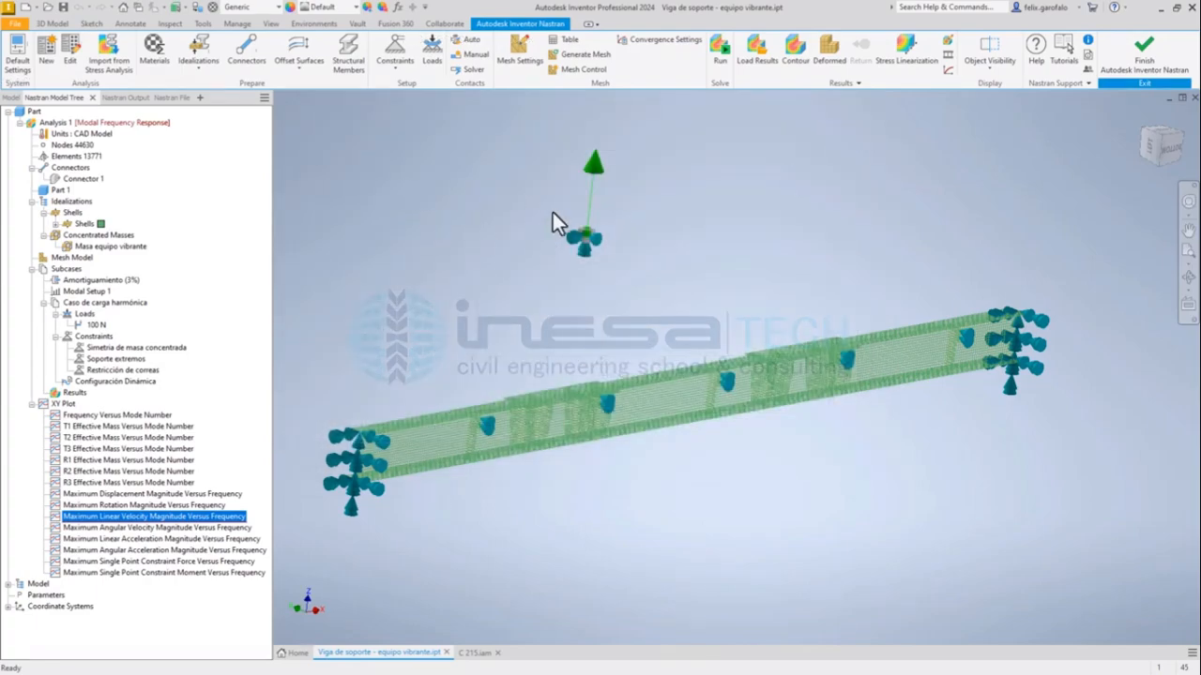
# Examine the peak of the Maximum Linear Acceleration Magnitude Versus Frequency plot as Line+Symbol with a logarithmic Y axis, and close it.
pyautogui.doubleClick(157, 540)
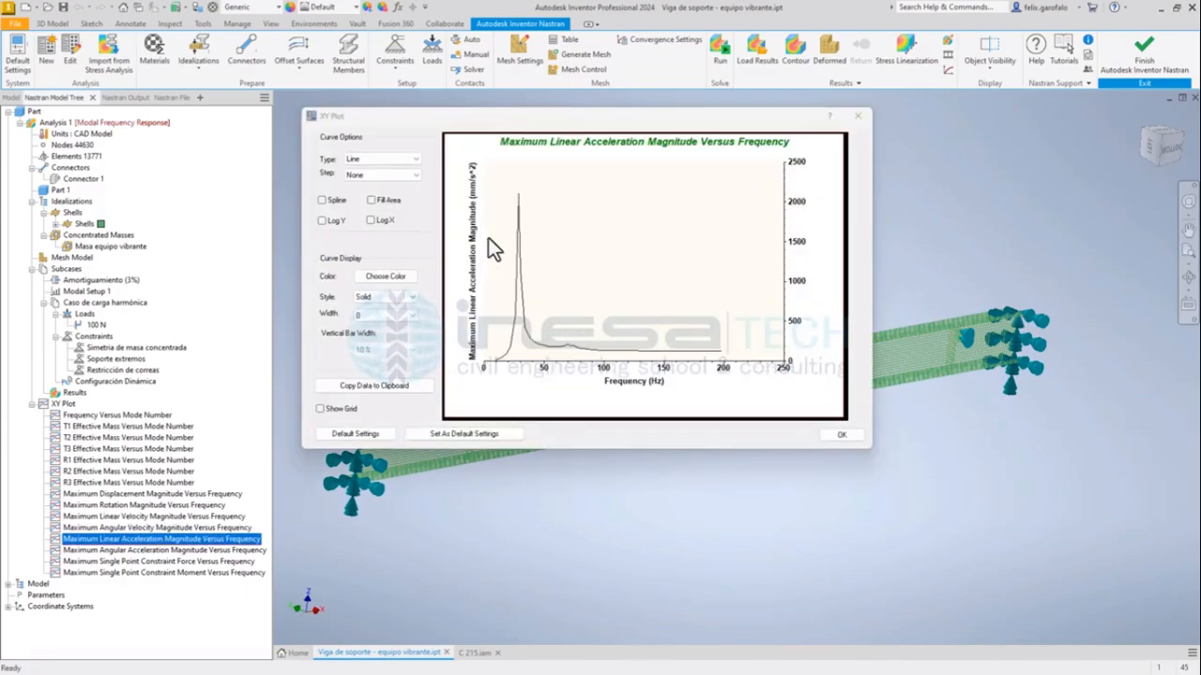
pyautogui.click(384, 159)
pyautogui.click(379, 171)
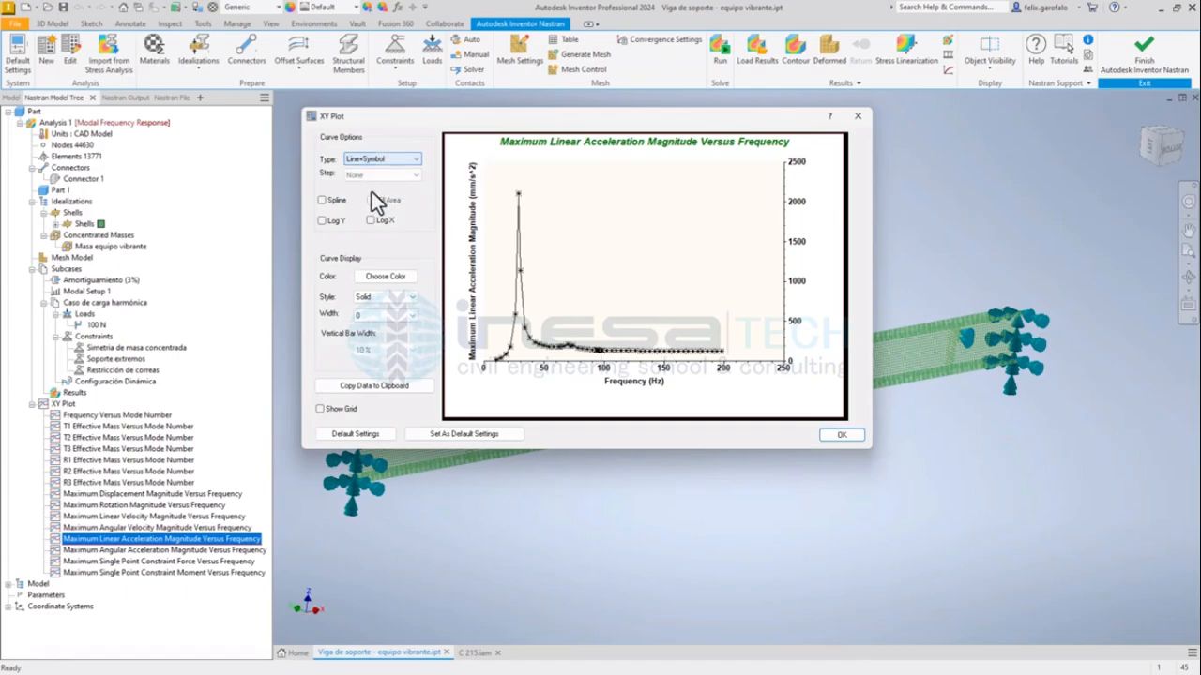
pyautogui.click(324, 221)
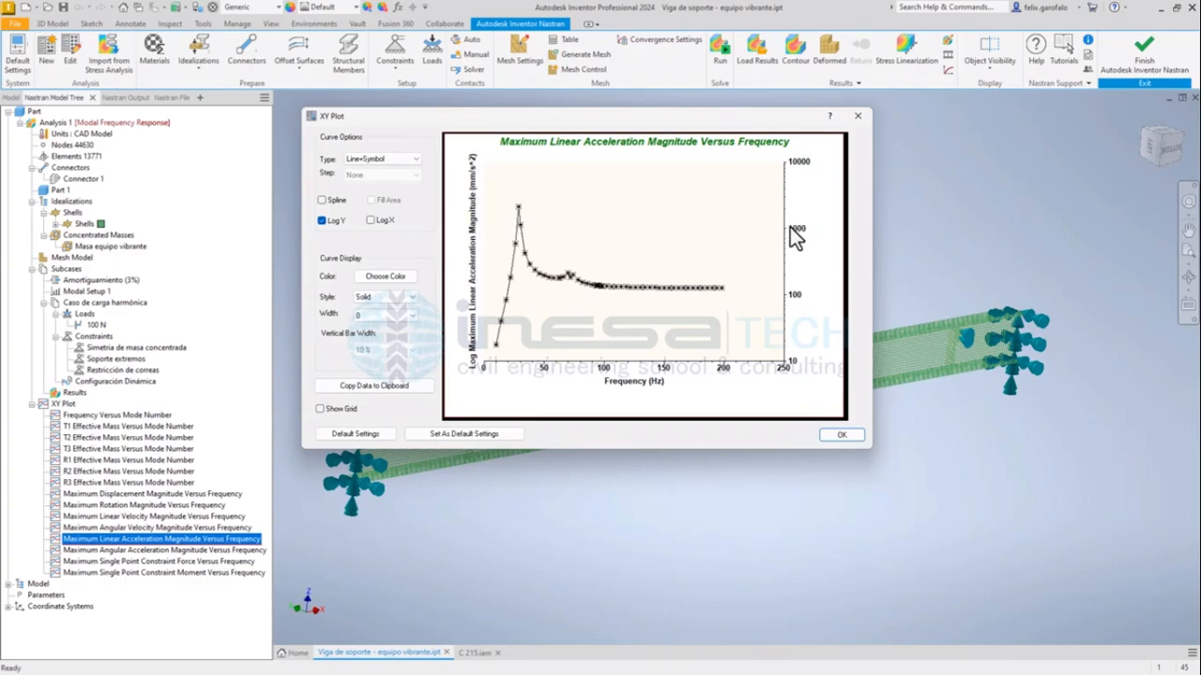
pyautogui.moveTo(517, 207)
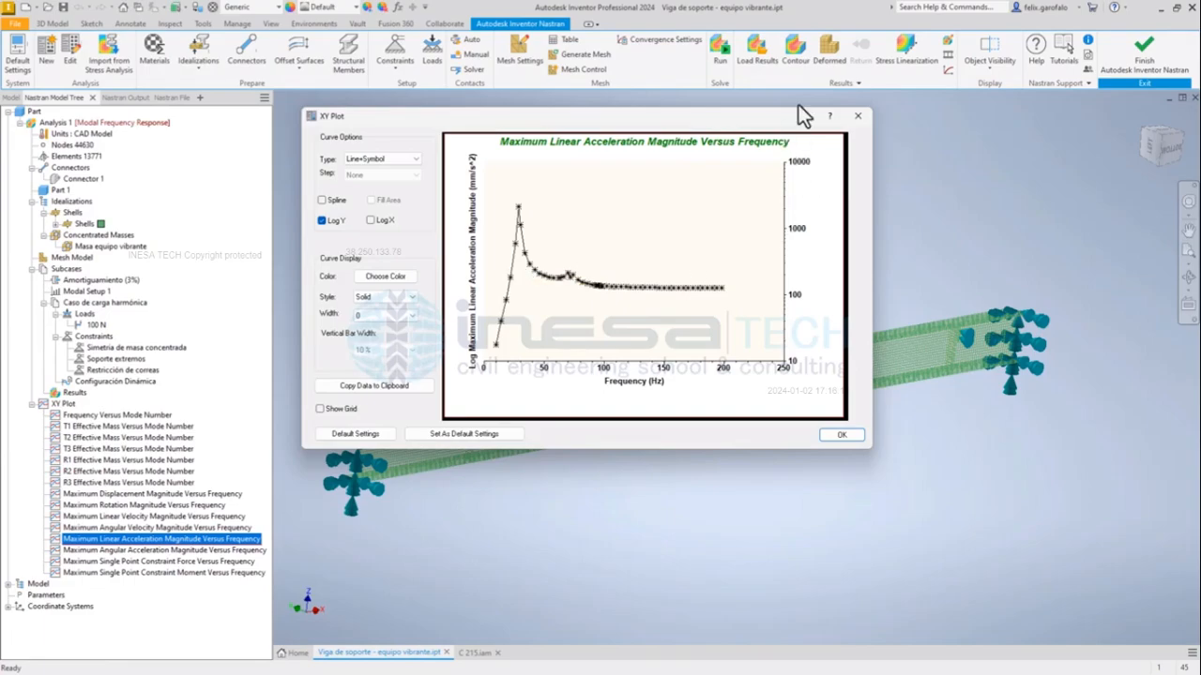
pyautogui.click(856, 118)
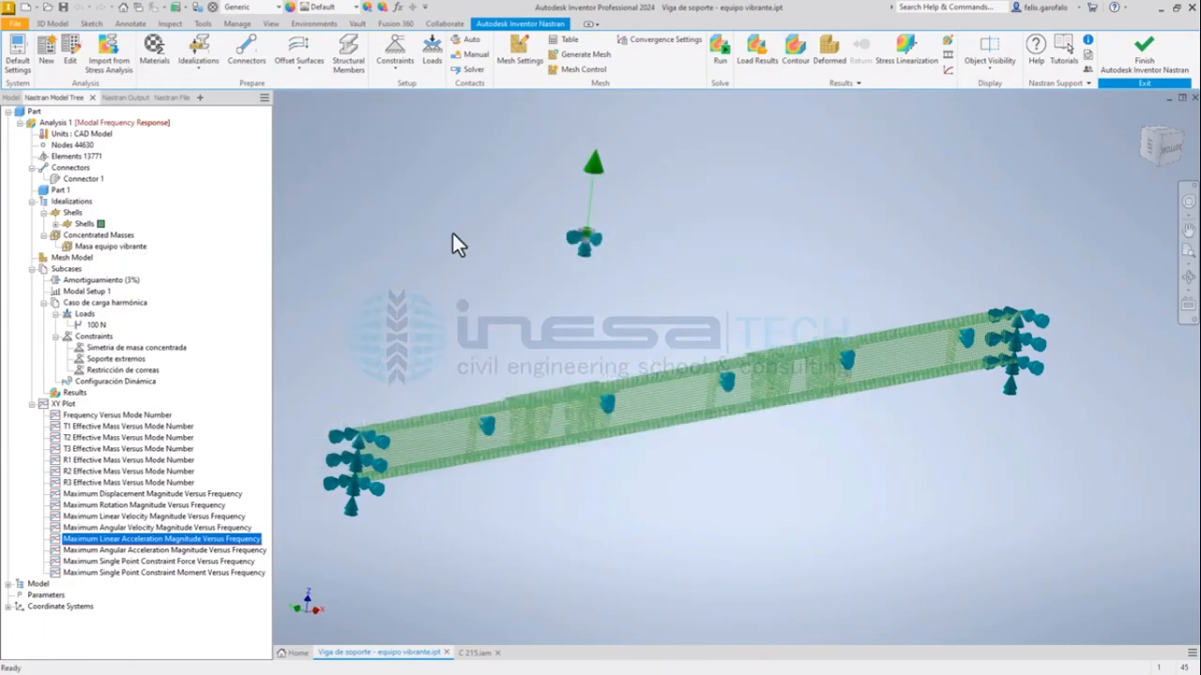
# Edit the results plot to contour total displacement for the STEP 6, FREQ=28.533279 subcase.
pyautogui.click(76, 394)
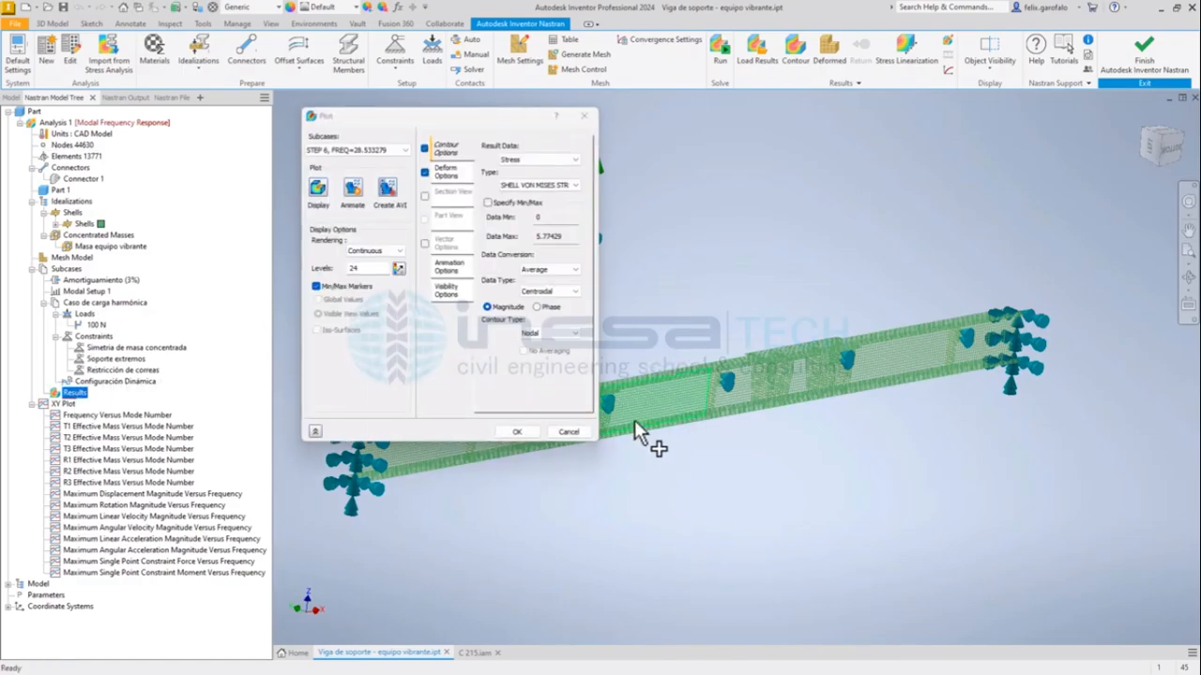
pyautogui.click(511, 161)
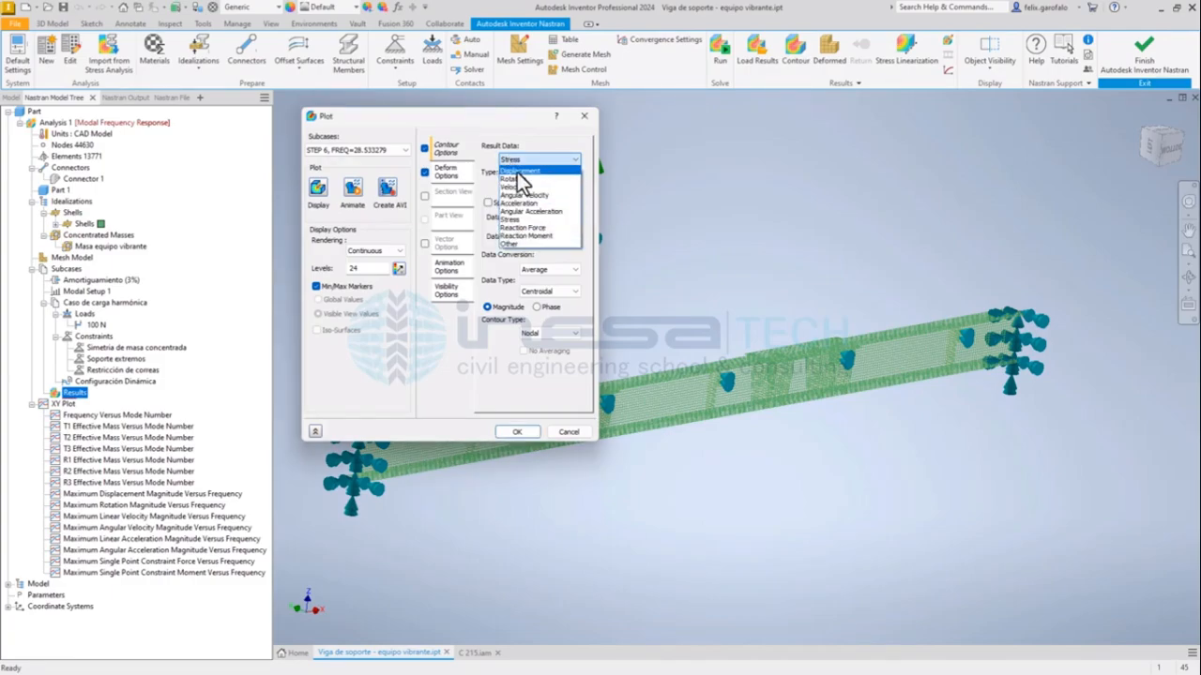
pyautogui.click(518, 172)
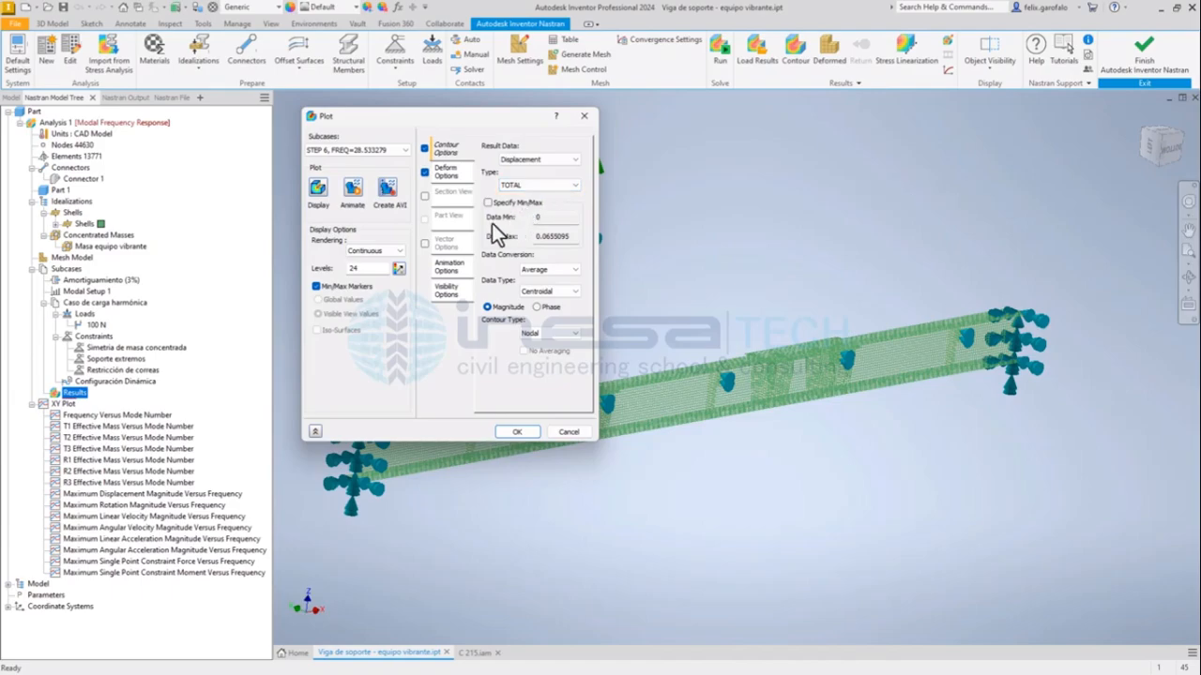
pyautogui.click(345, 151)
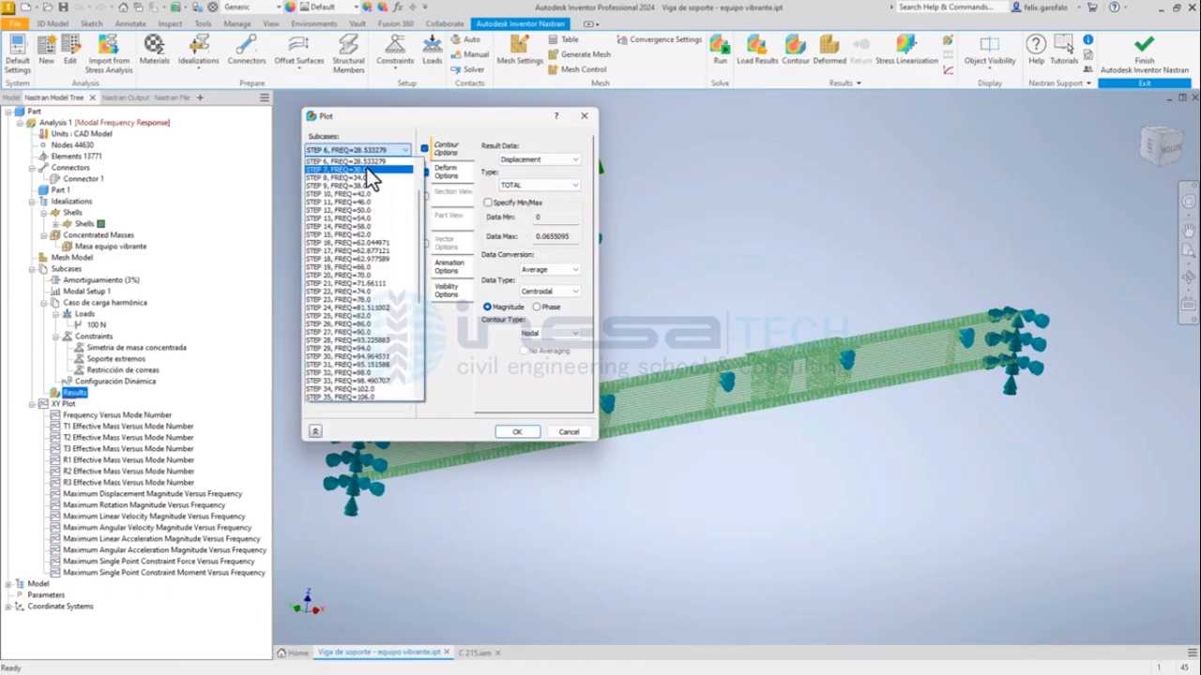
pyautogui.click(443, 140)
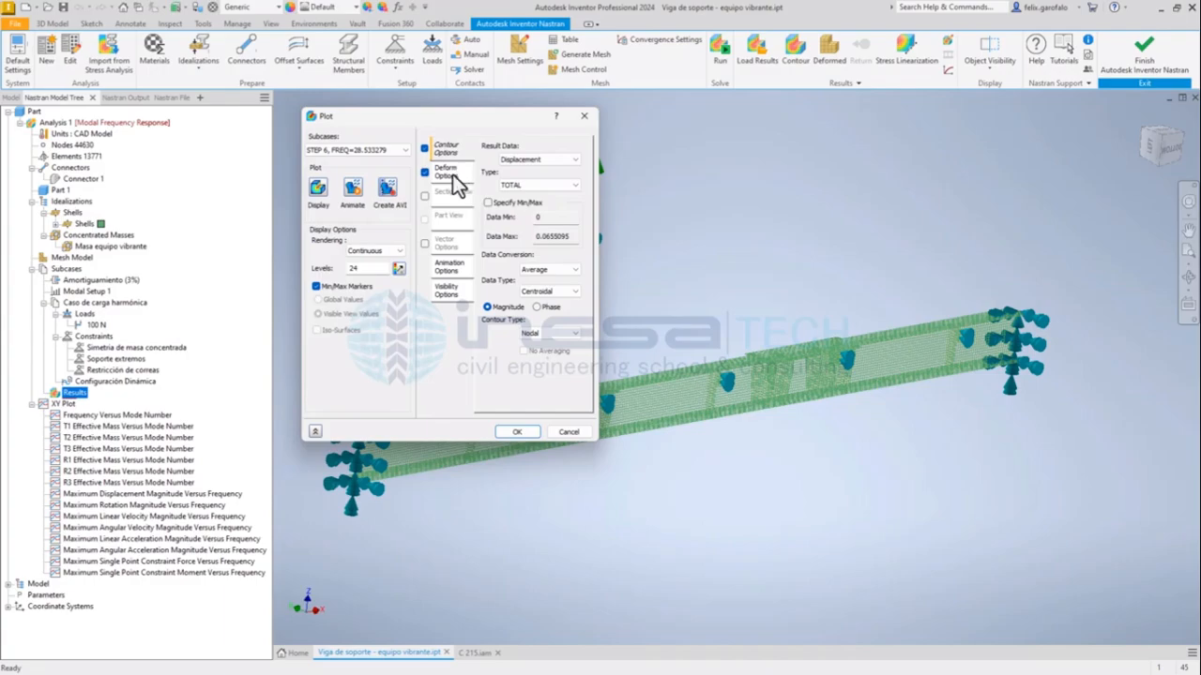
# Set the plot's animation mode to Oscillate and animate the beam's displacement, moving the plot dialog clear of the model and colour scale.
pyautogui.click(451, 268)
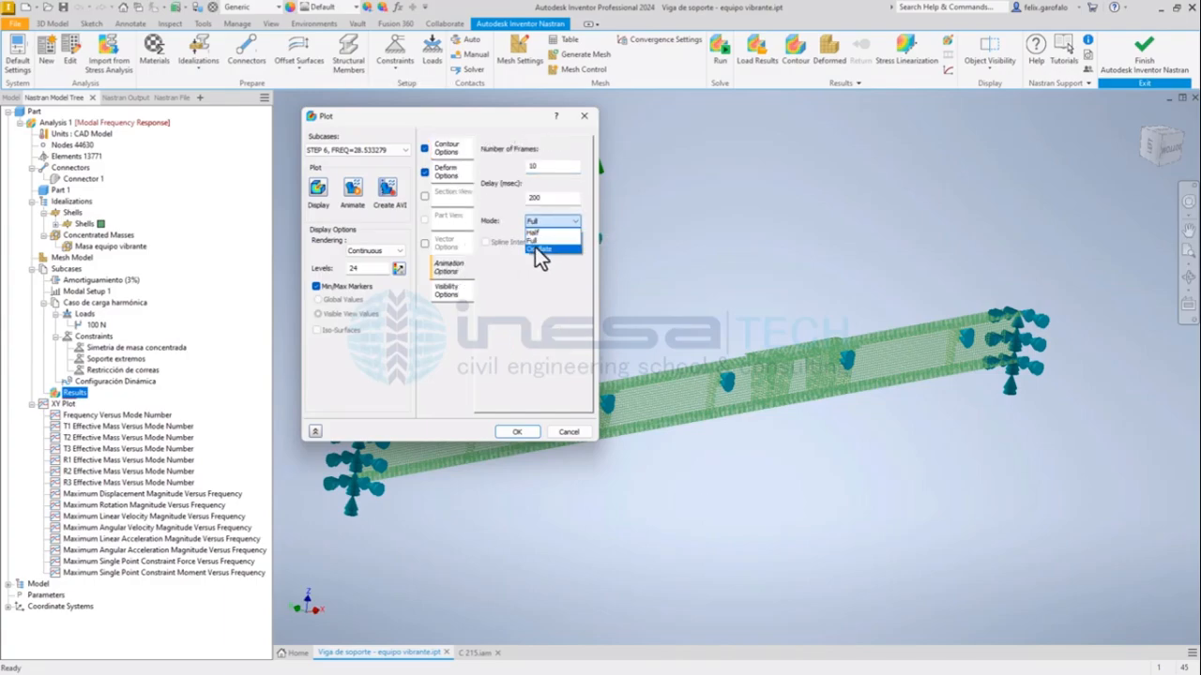
pyautogui.click(534, 245)
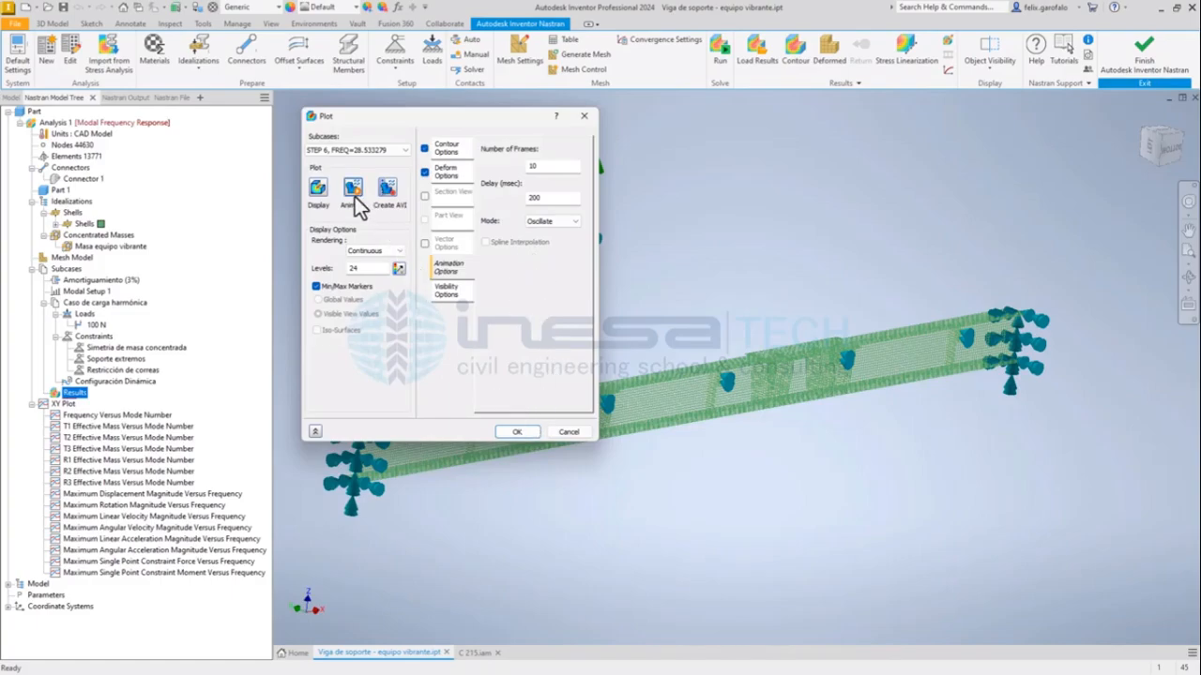
pyautogui.moveTo(385, 118); pyautogui.dragTo(143, 109)
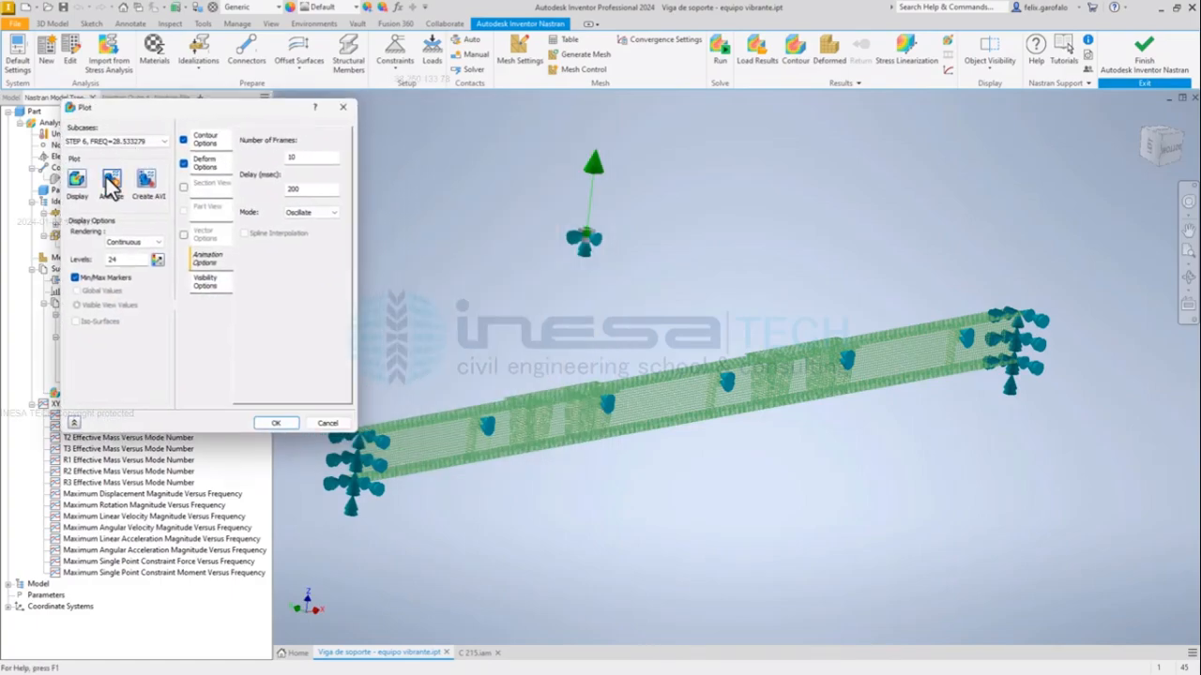
pyautogui.click(108, 182)
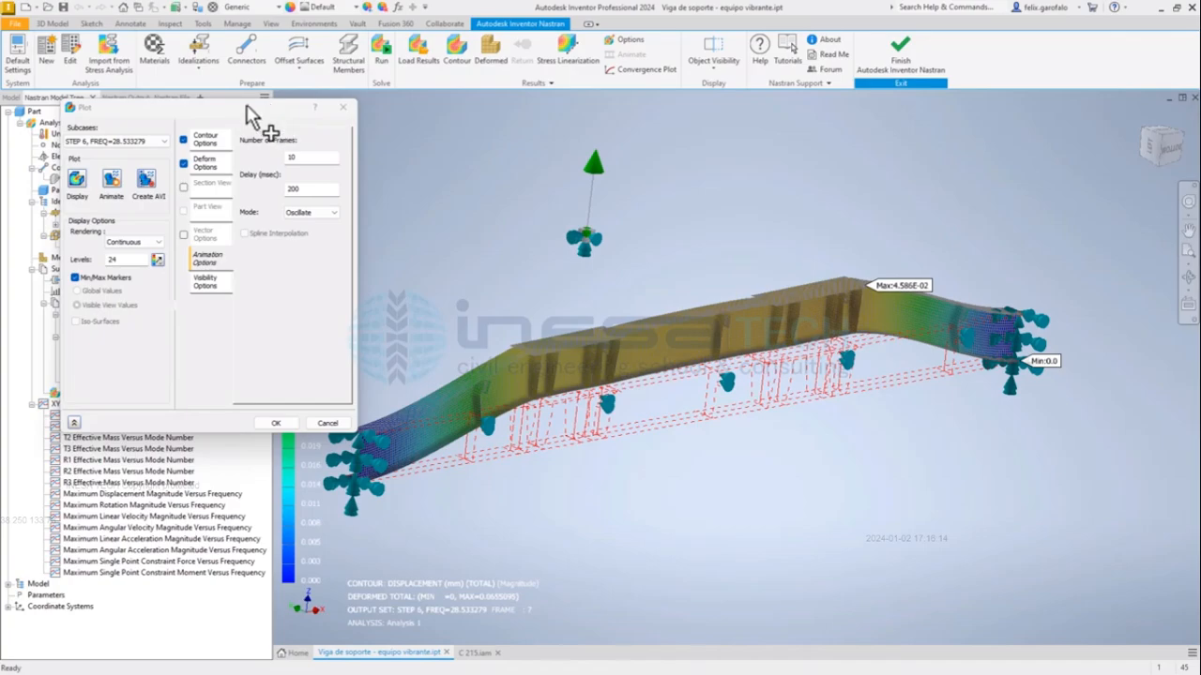
pyautogui.moveTo(247, 105); pyautogui.dragTo(278, 159)
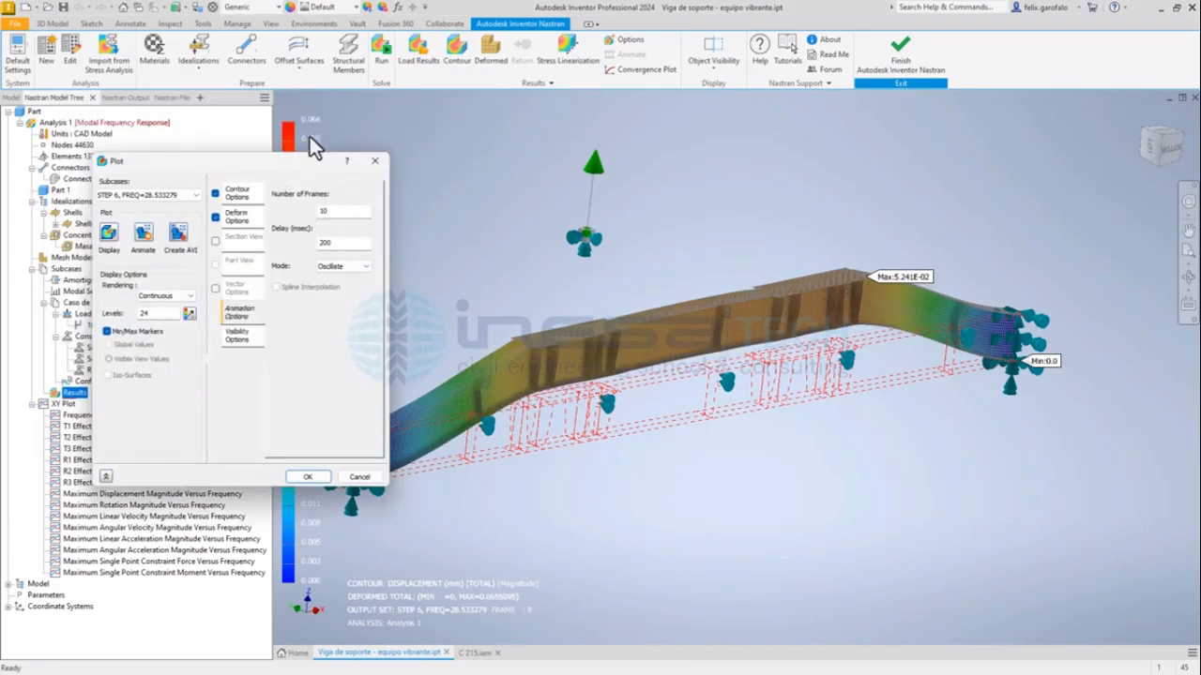